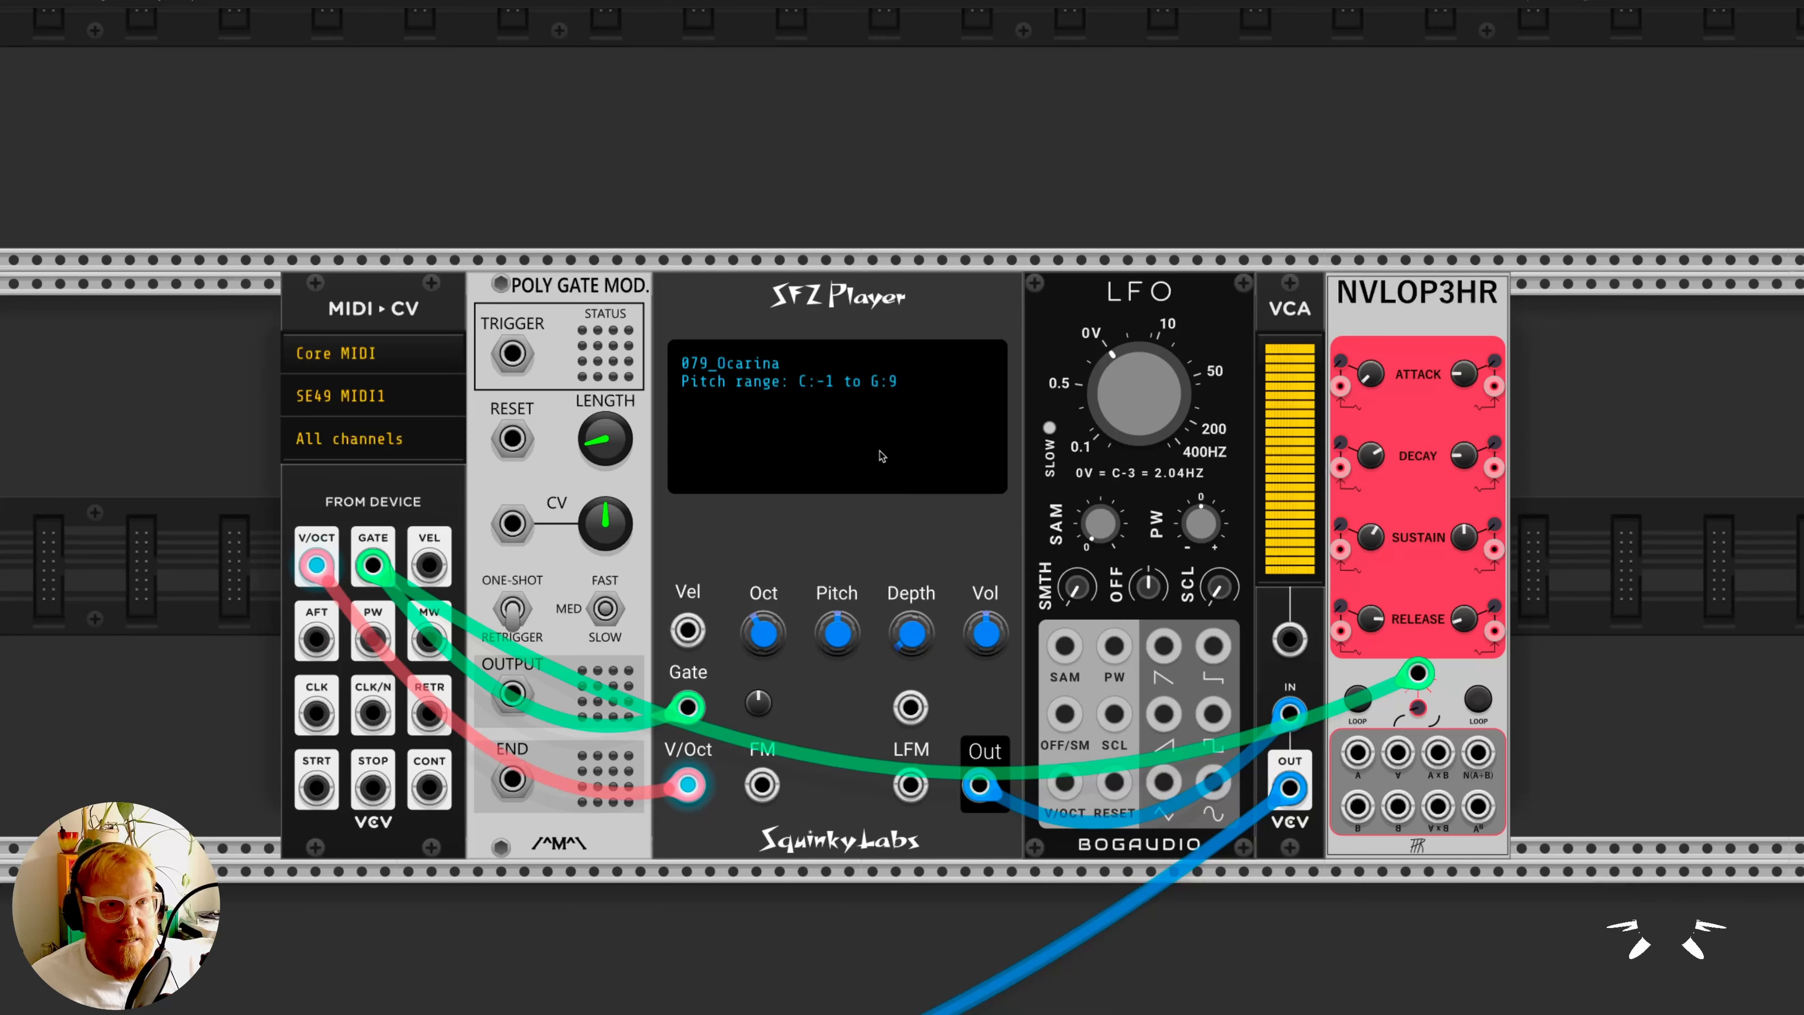
- Look over the Nintendo 64 and Super Nintendo folders in the SFZ Player's file browser, then close it without loading a file
{"action": "scroll", "coordinate": [883, 456], "scroll_direction": "down", "scroll_amount": 1}
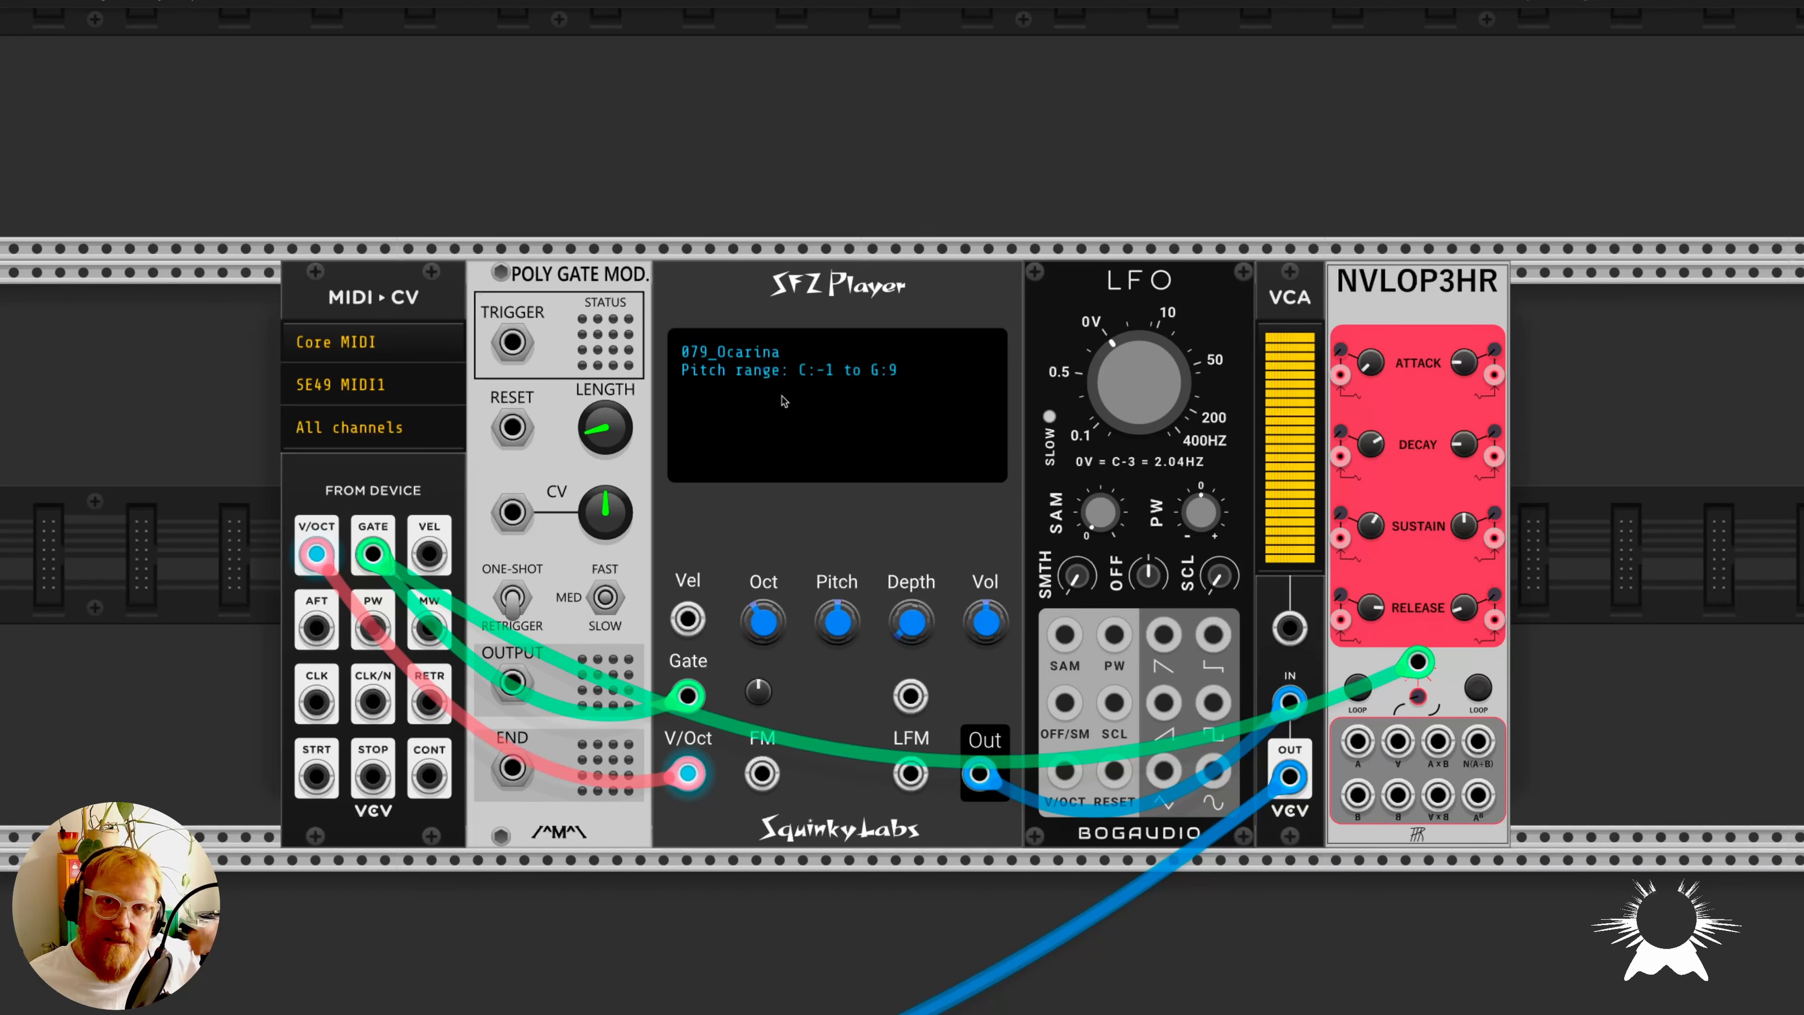
{"action": "right_click", "coordinate": [781, 396]}
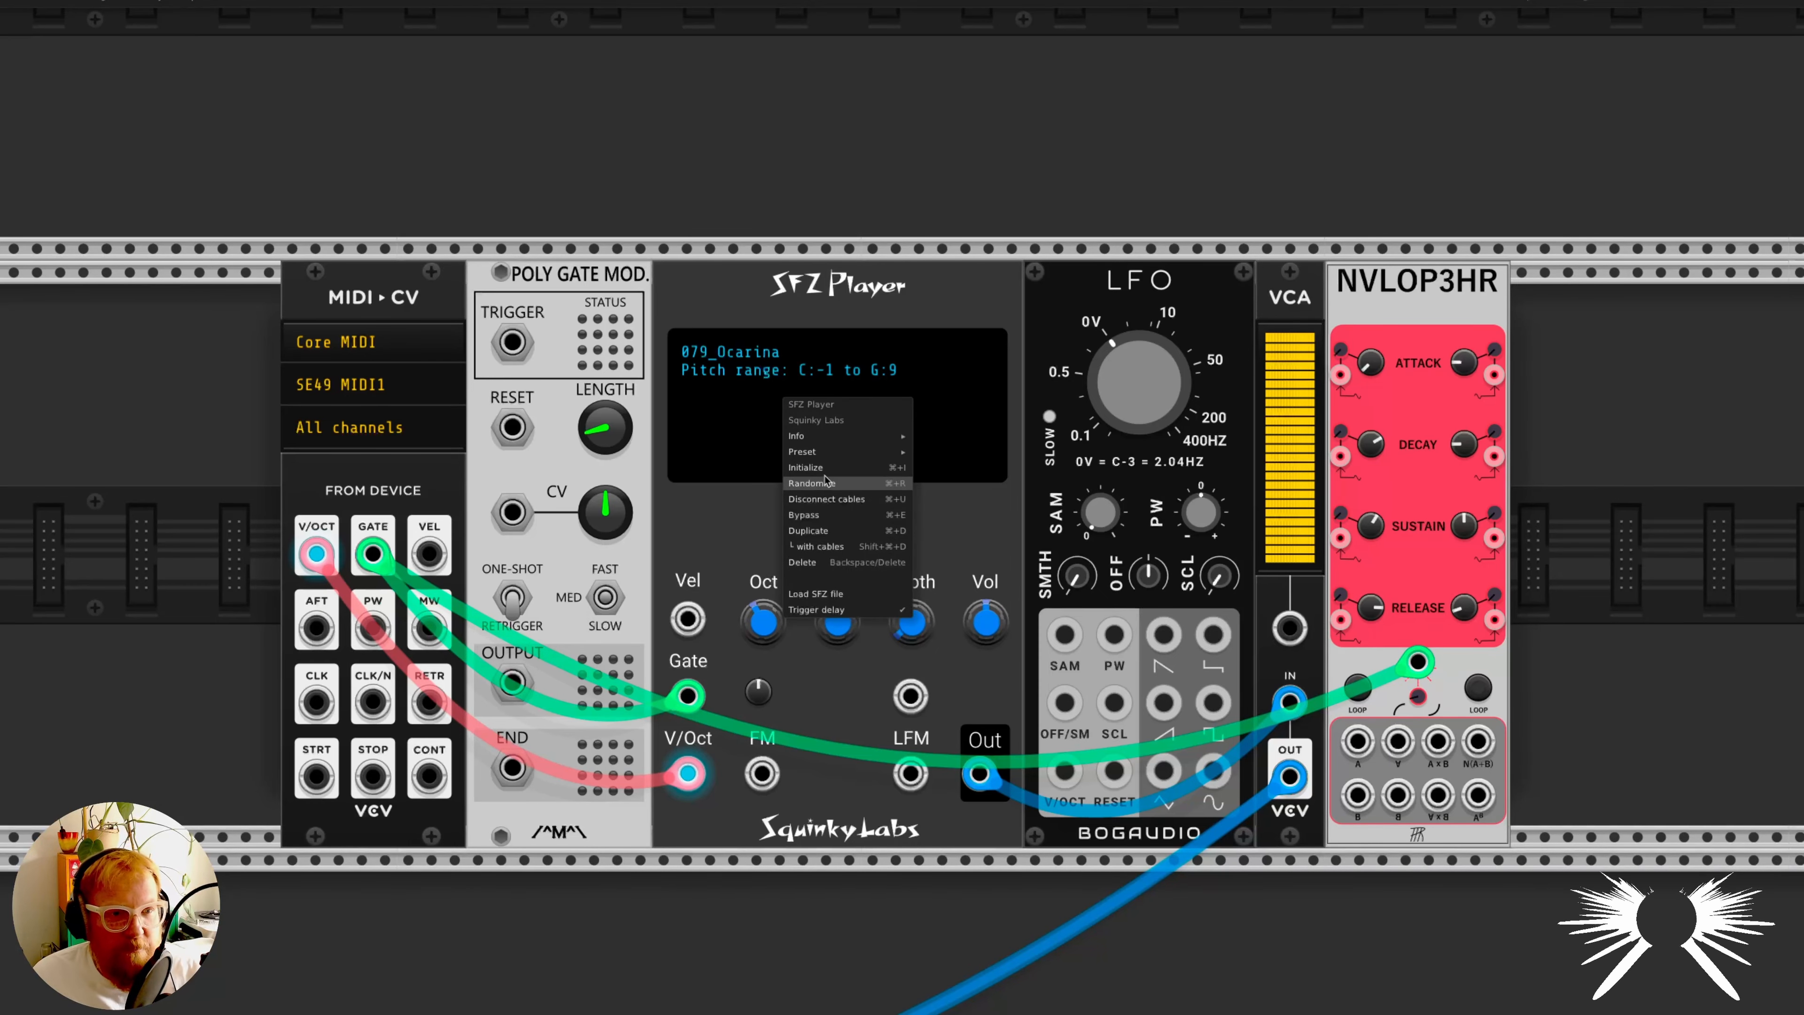
{"action": "left_click", "coordinate": [1044, 440]}
{"action": "right_click", "coordinate": [787, 409]}
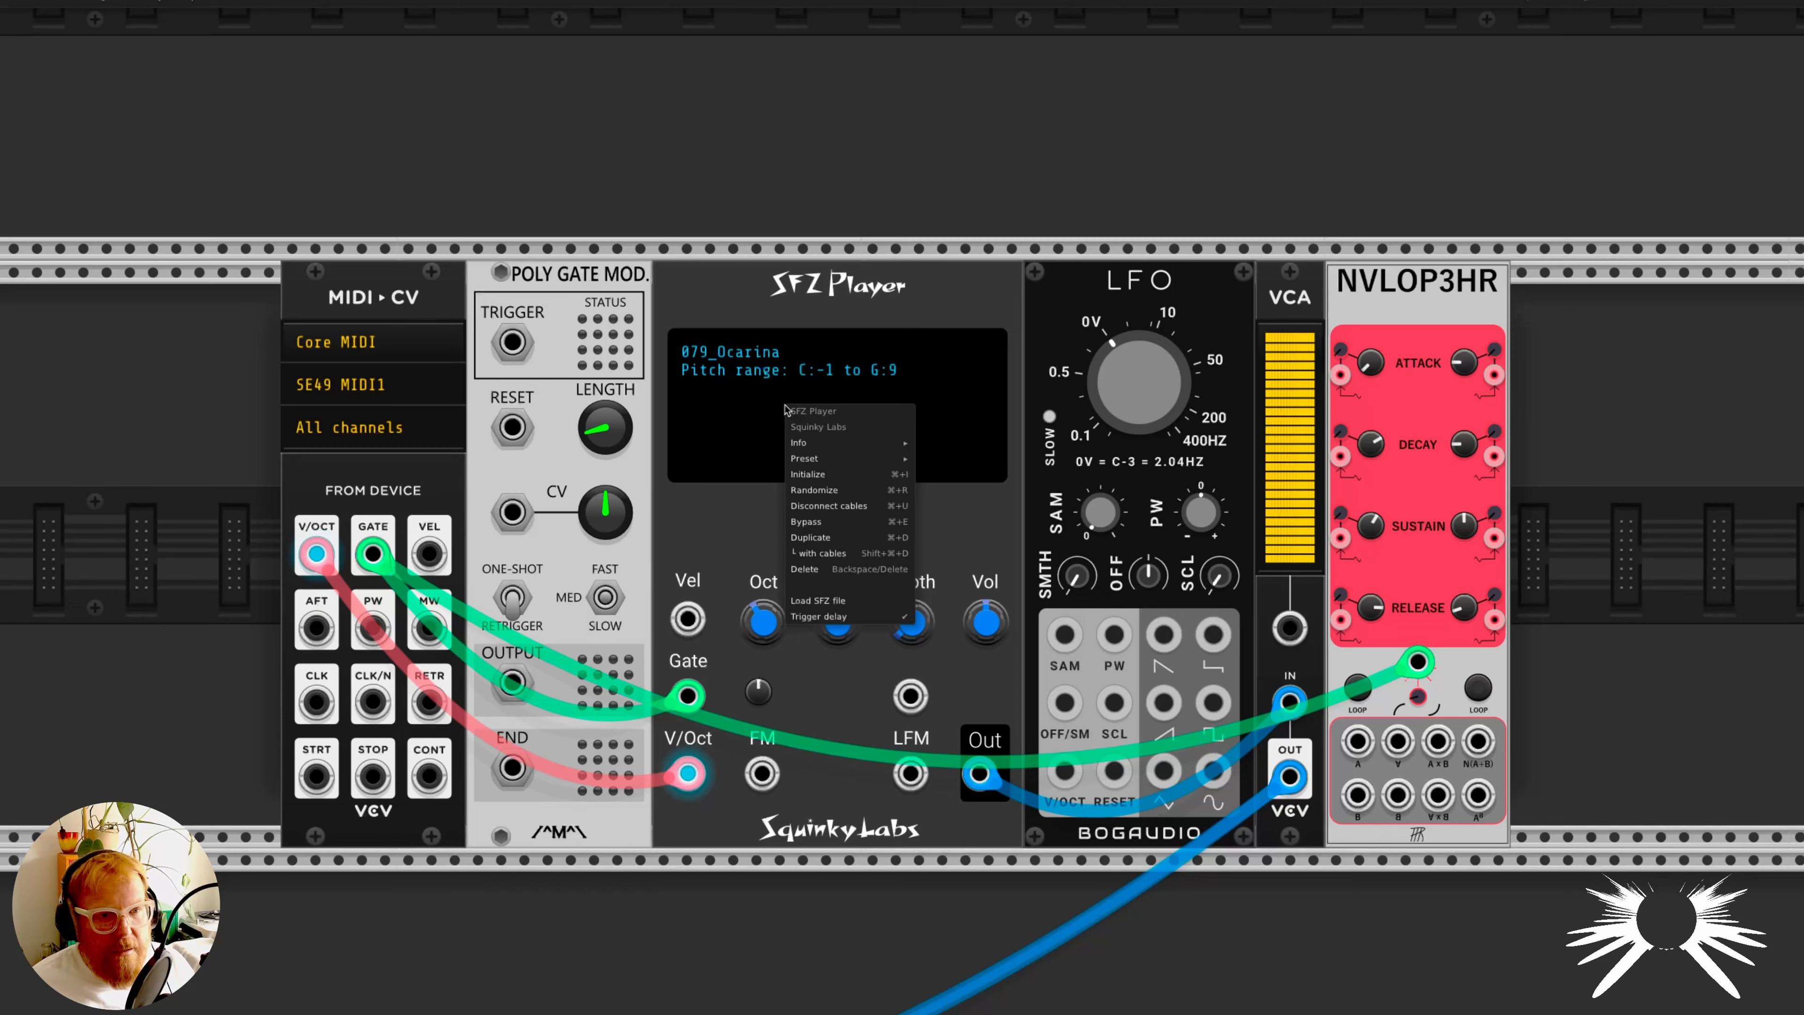
{"action": "left_click", "coordinate": [833, 614]}
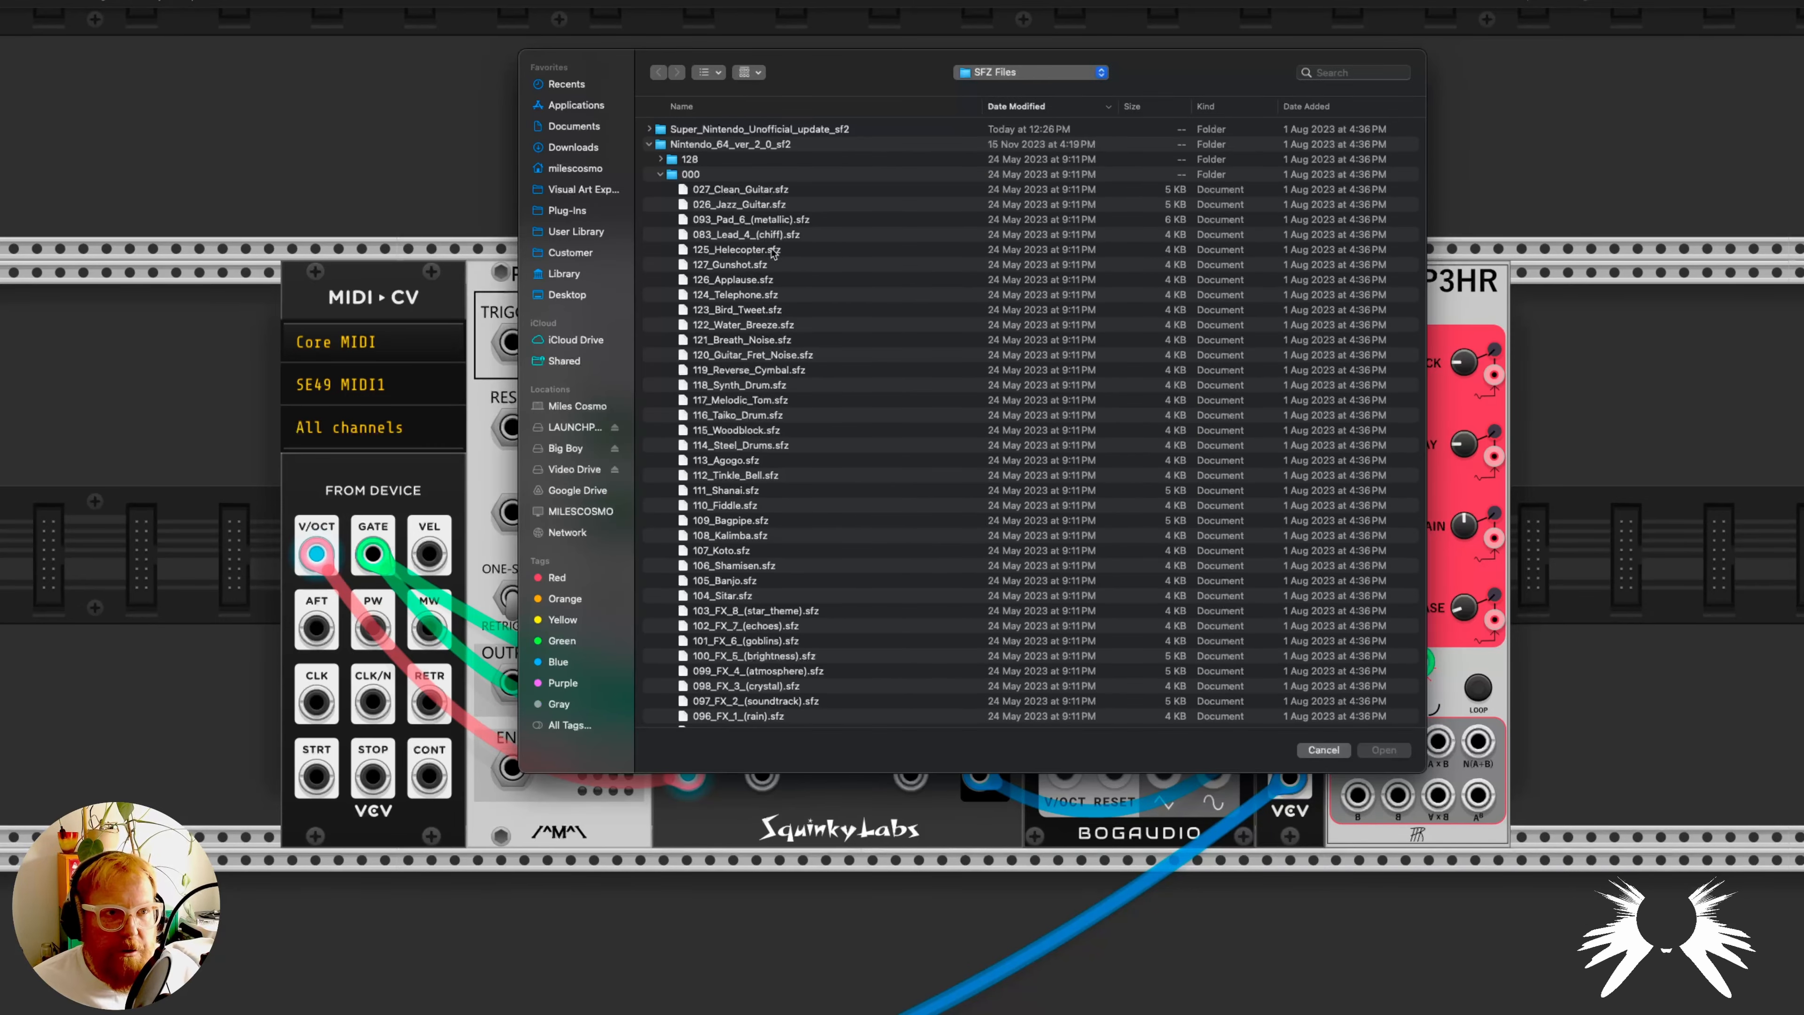
{"action": "left_click", "coordinate": [679, 147]}
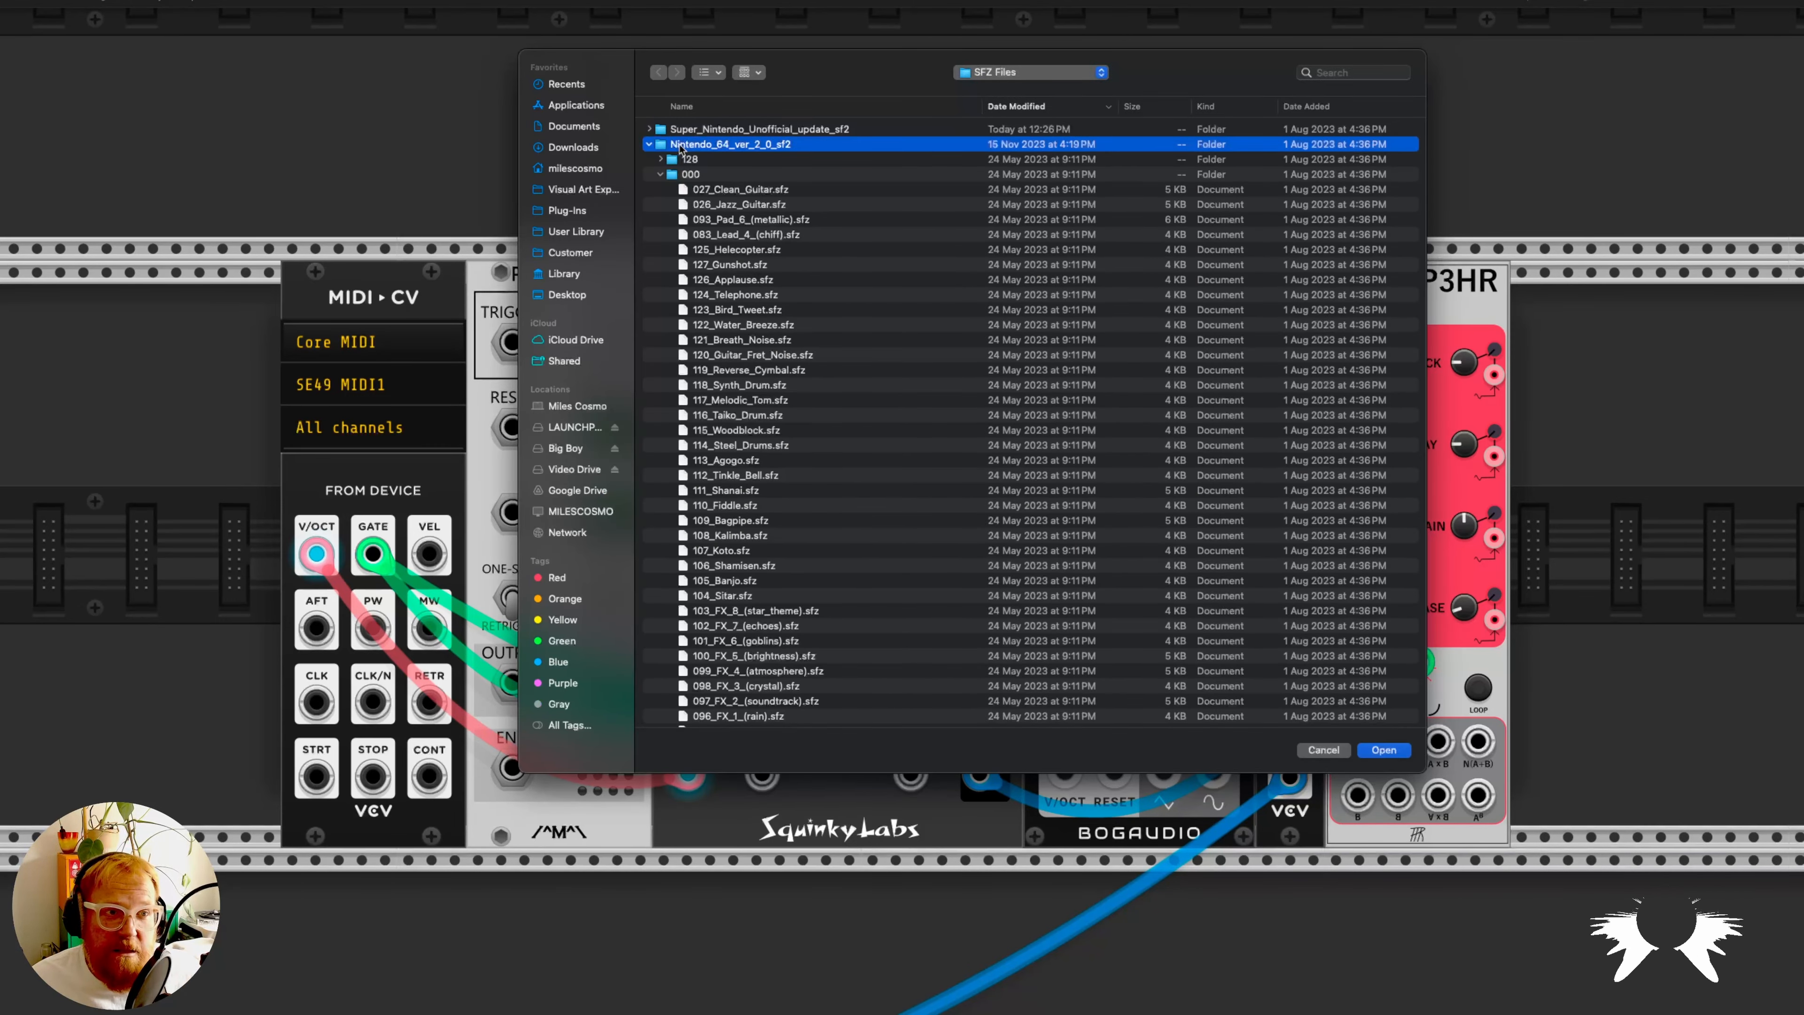
{"action": "left_click", "coordinate": [702, 132]}
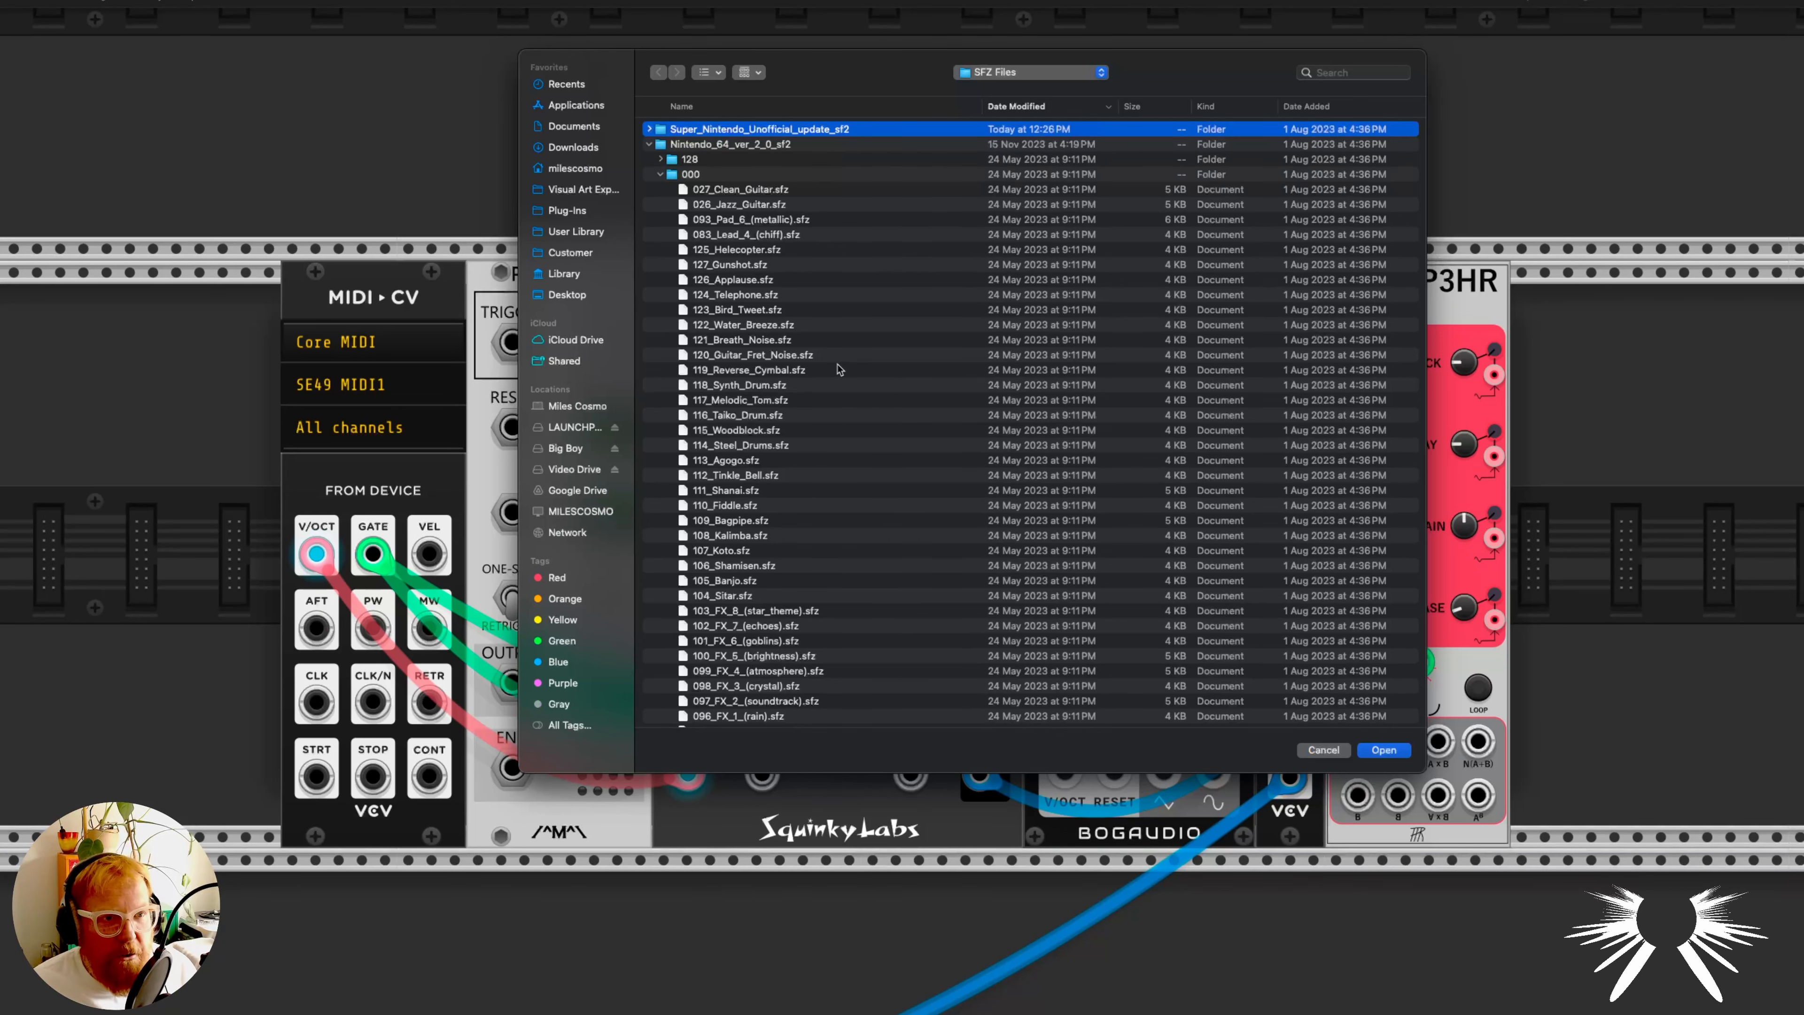
{"action": "scroll", "coordinate": [838, 369], "scroll_direction": "down", "scroll_amount": 5}
{"action": "left_click", "coordinate": [1320, 749]}
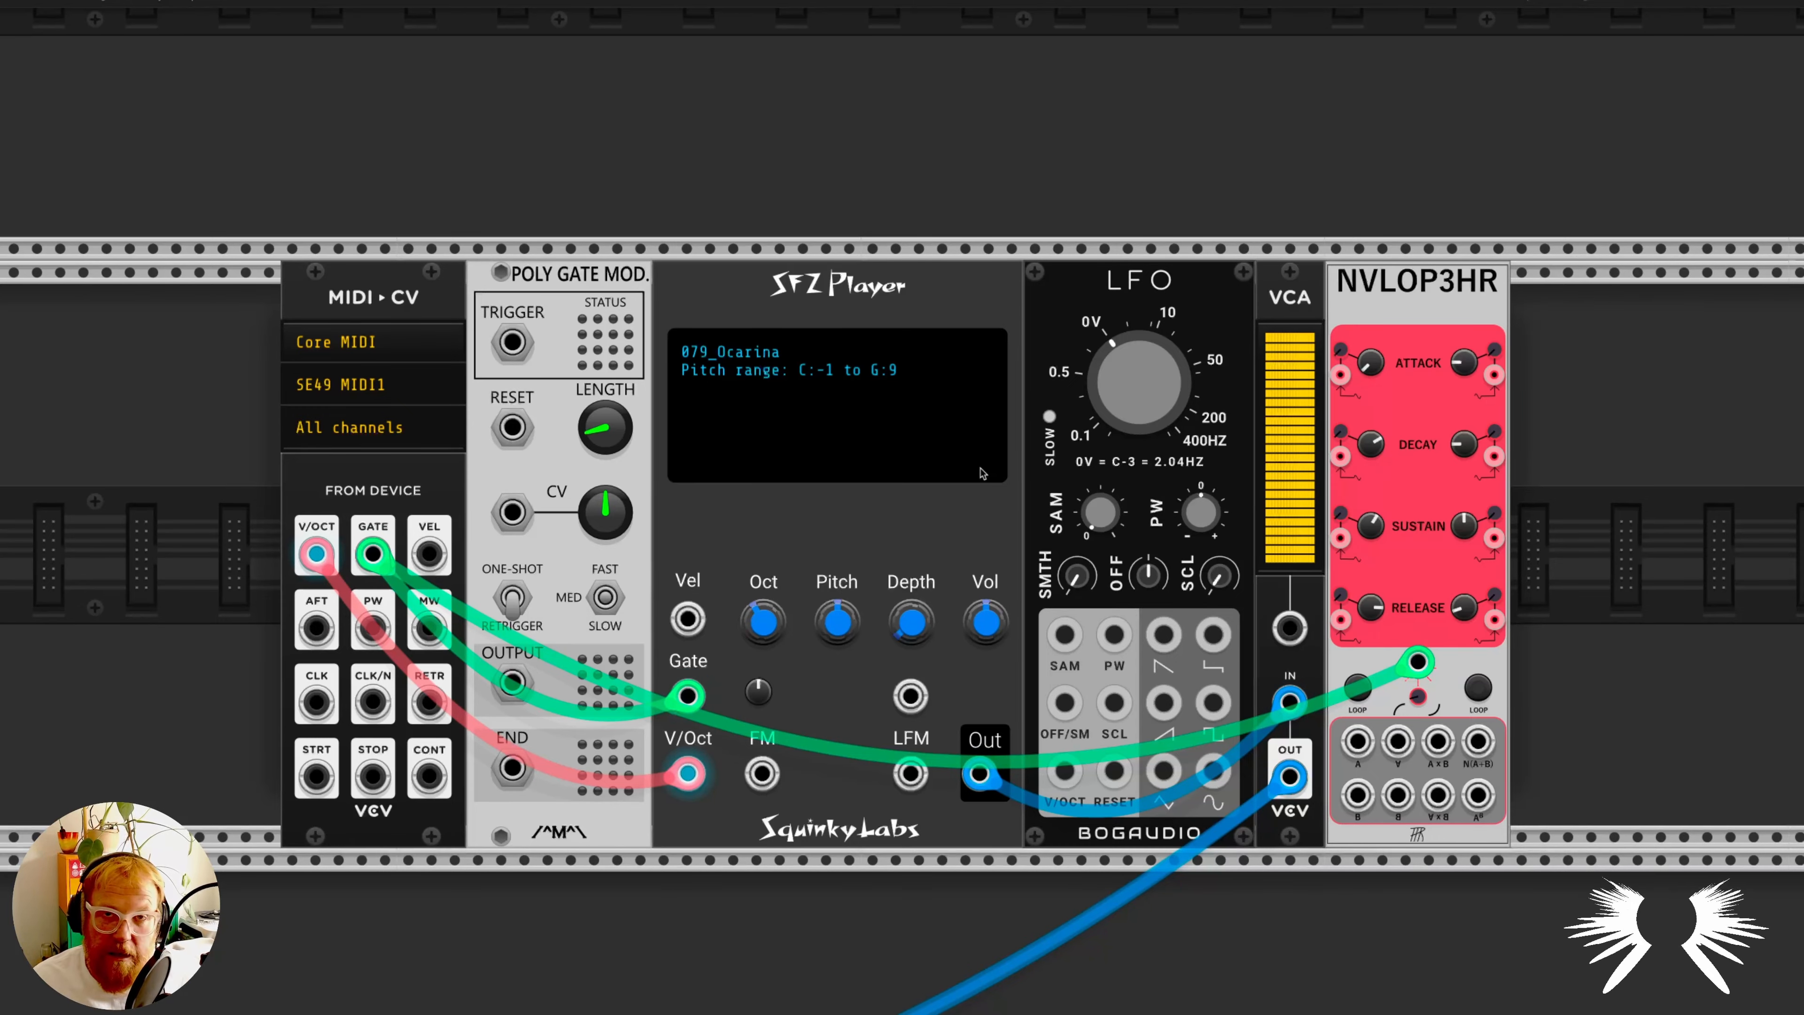
- Load 107_Koto.sfz from the Nintendo 64 soundfont folder into the SFZ Player
{"action": "right_click", "coordinate": [702, 364]}
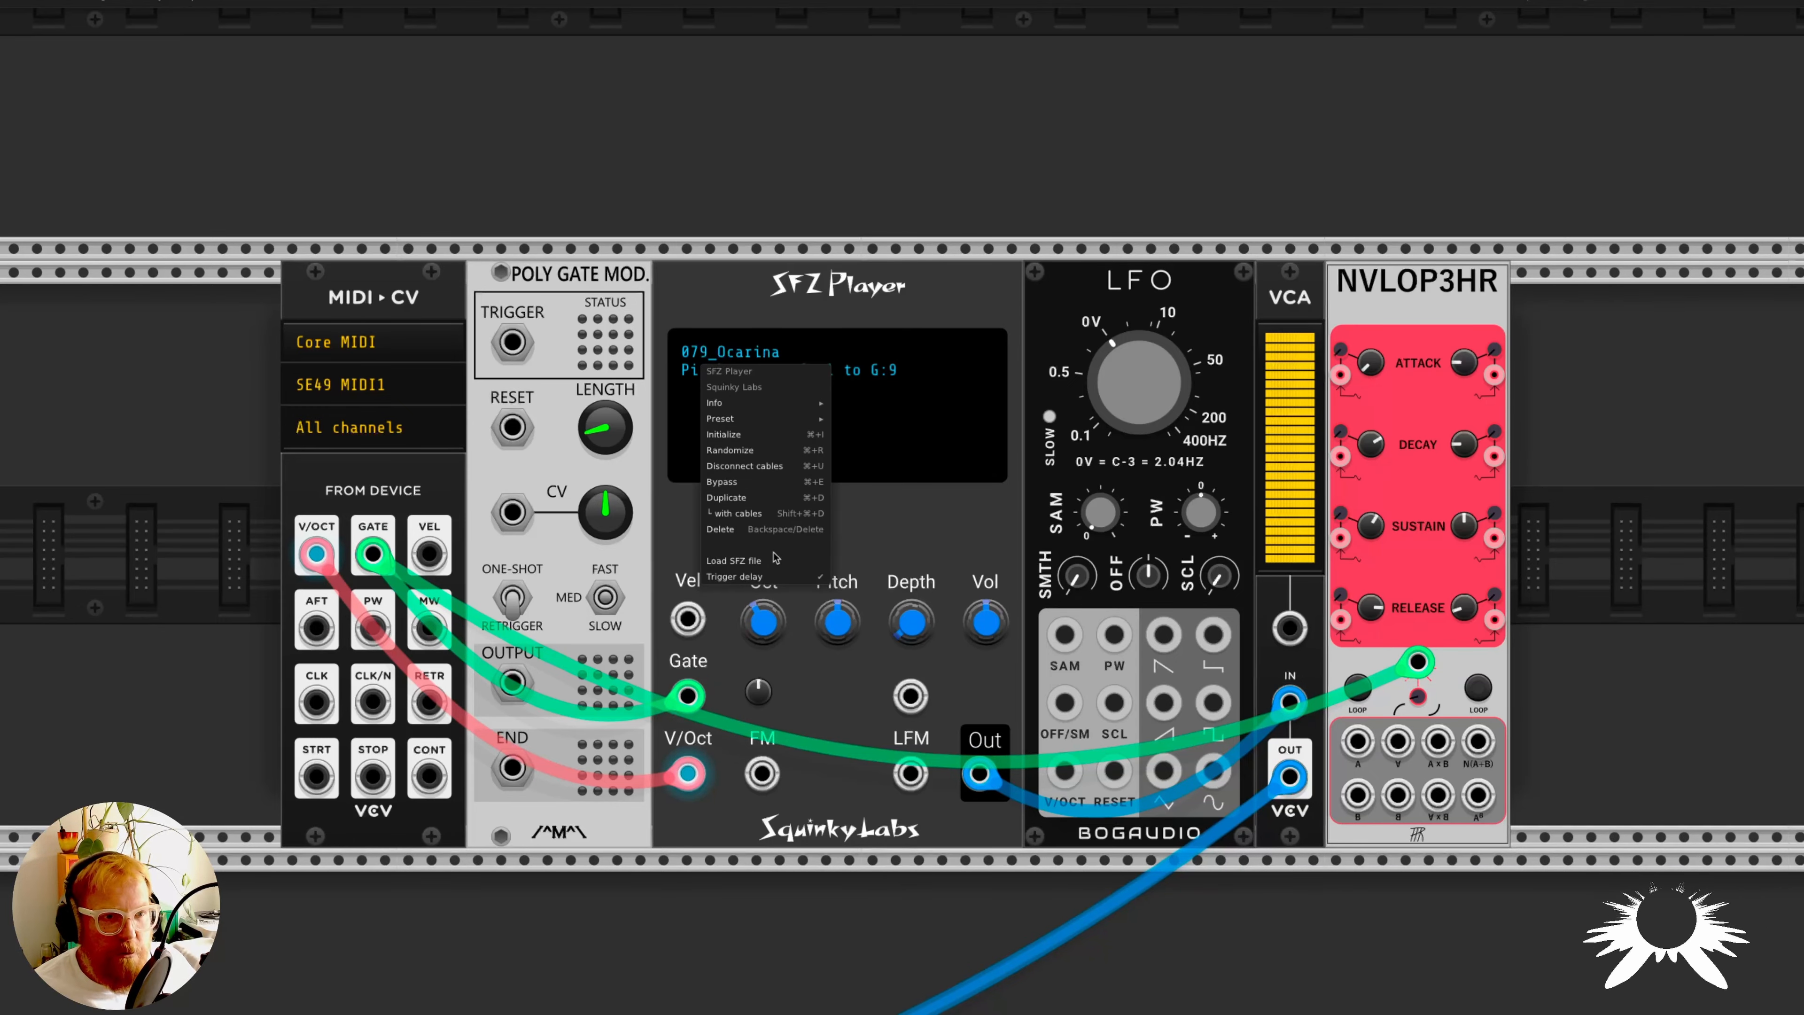
{"action": "left_click", "coordinate": [817, 561]}
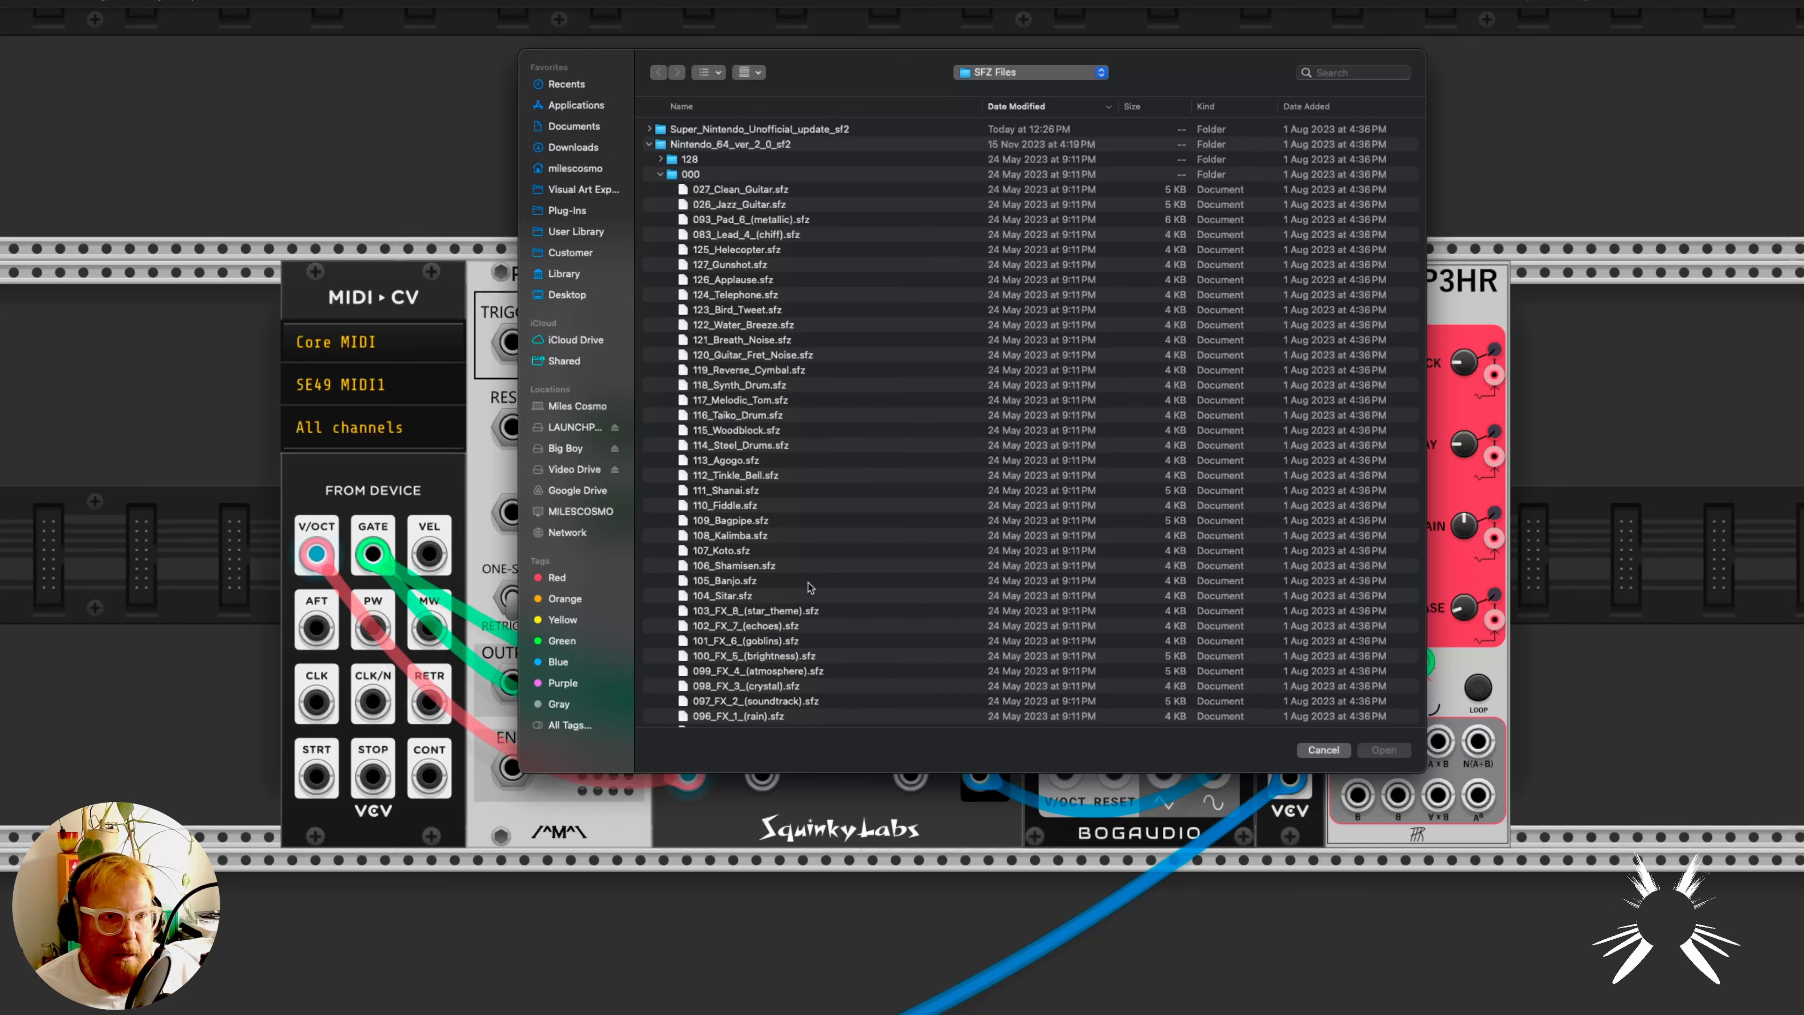
{"action": "scroll", "coordinate": [810, 584], "scroll_direction": "down", "scroll_amount": 5}
{"action": "scroll", "coordinate": [795, 581], "scroll_direction": "down", "scroll_amount": 4}
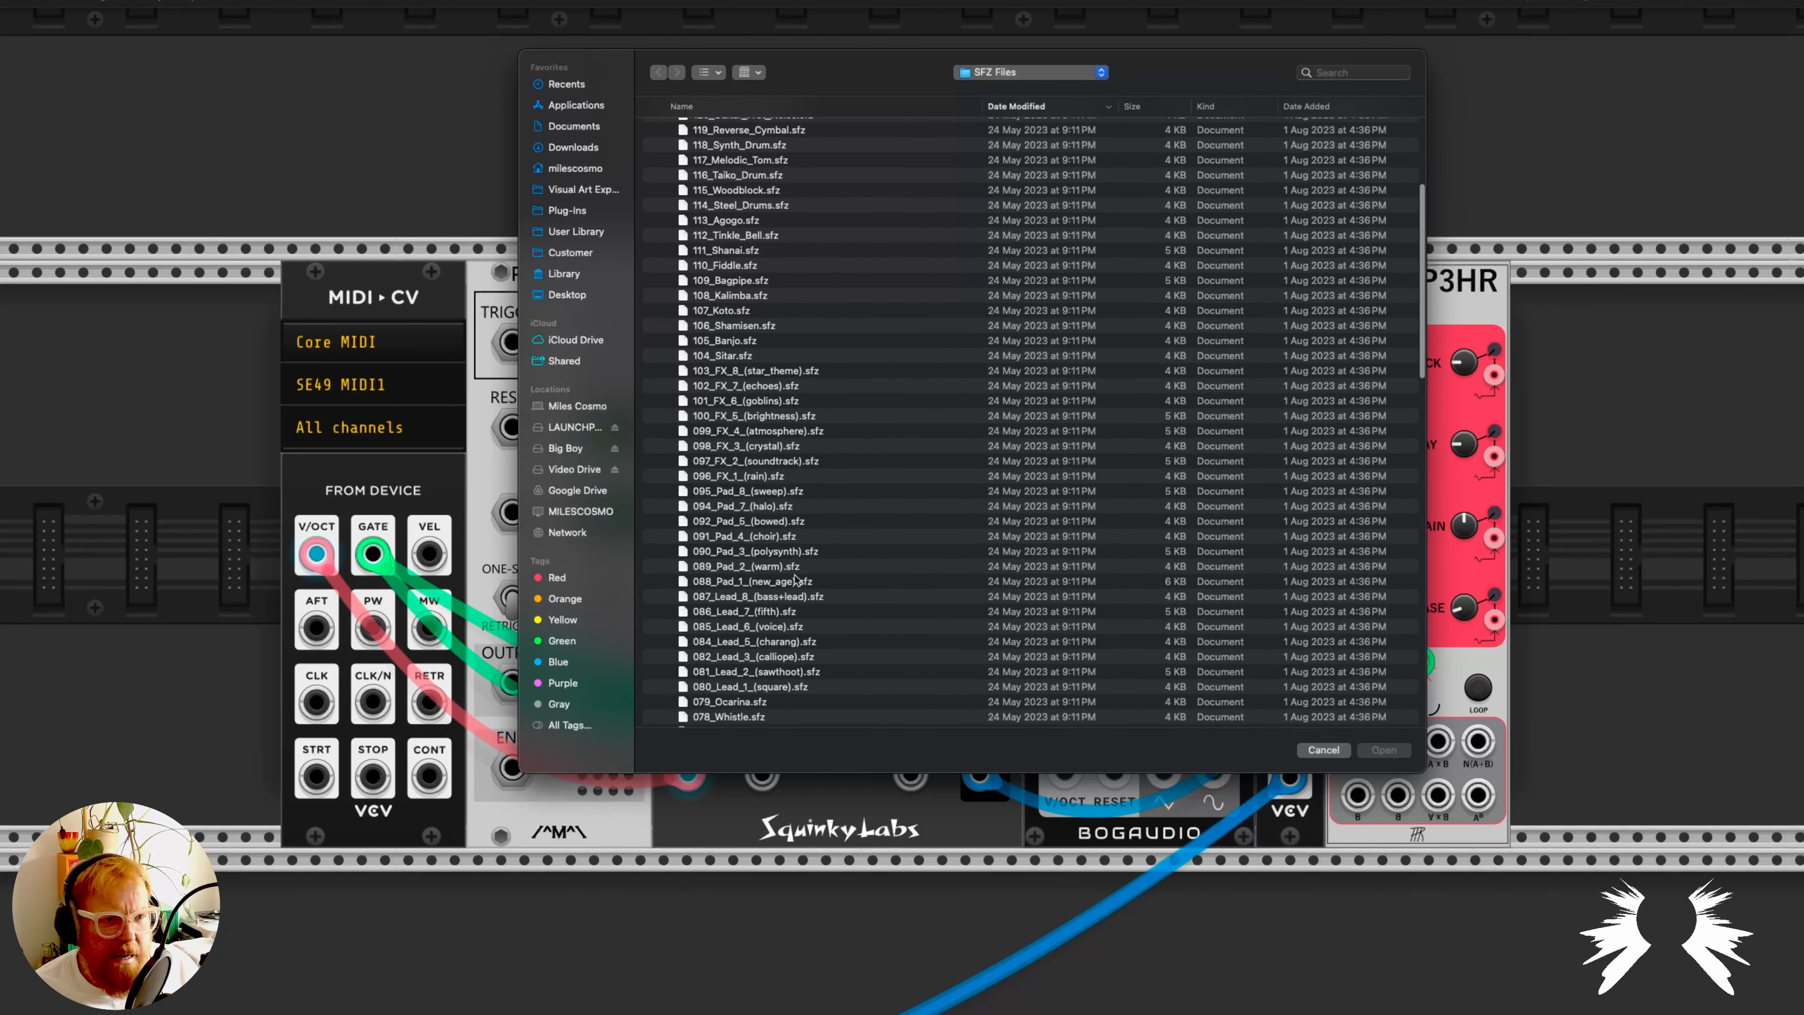
{"action": "double_click", "coordinate": [747, 312]}
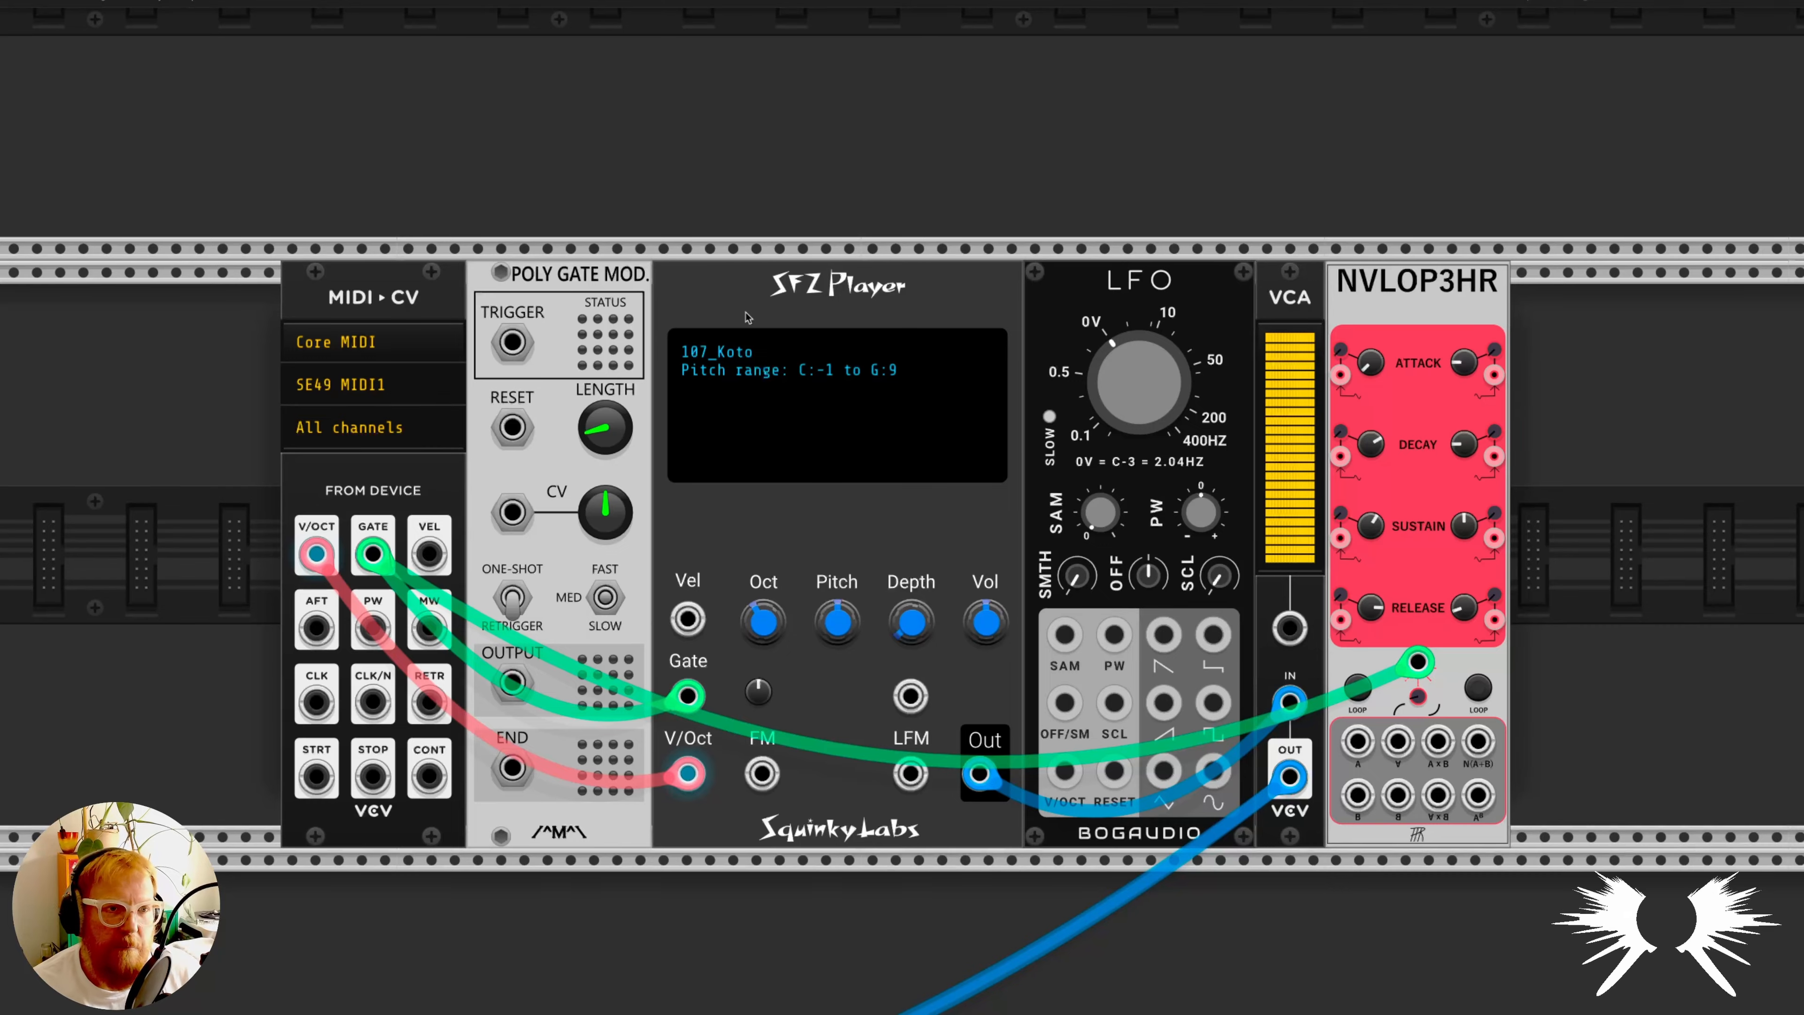
- Browse the Nintendo 64 instrument files again and reload 107_Koto.sfz in the SFZ Player
{"action": "right_click", "coordinate": [783, 364]}
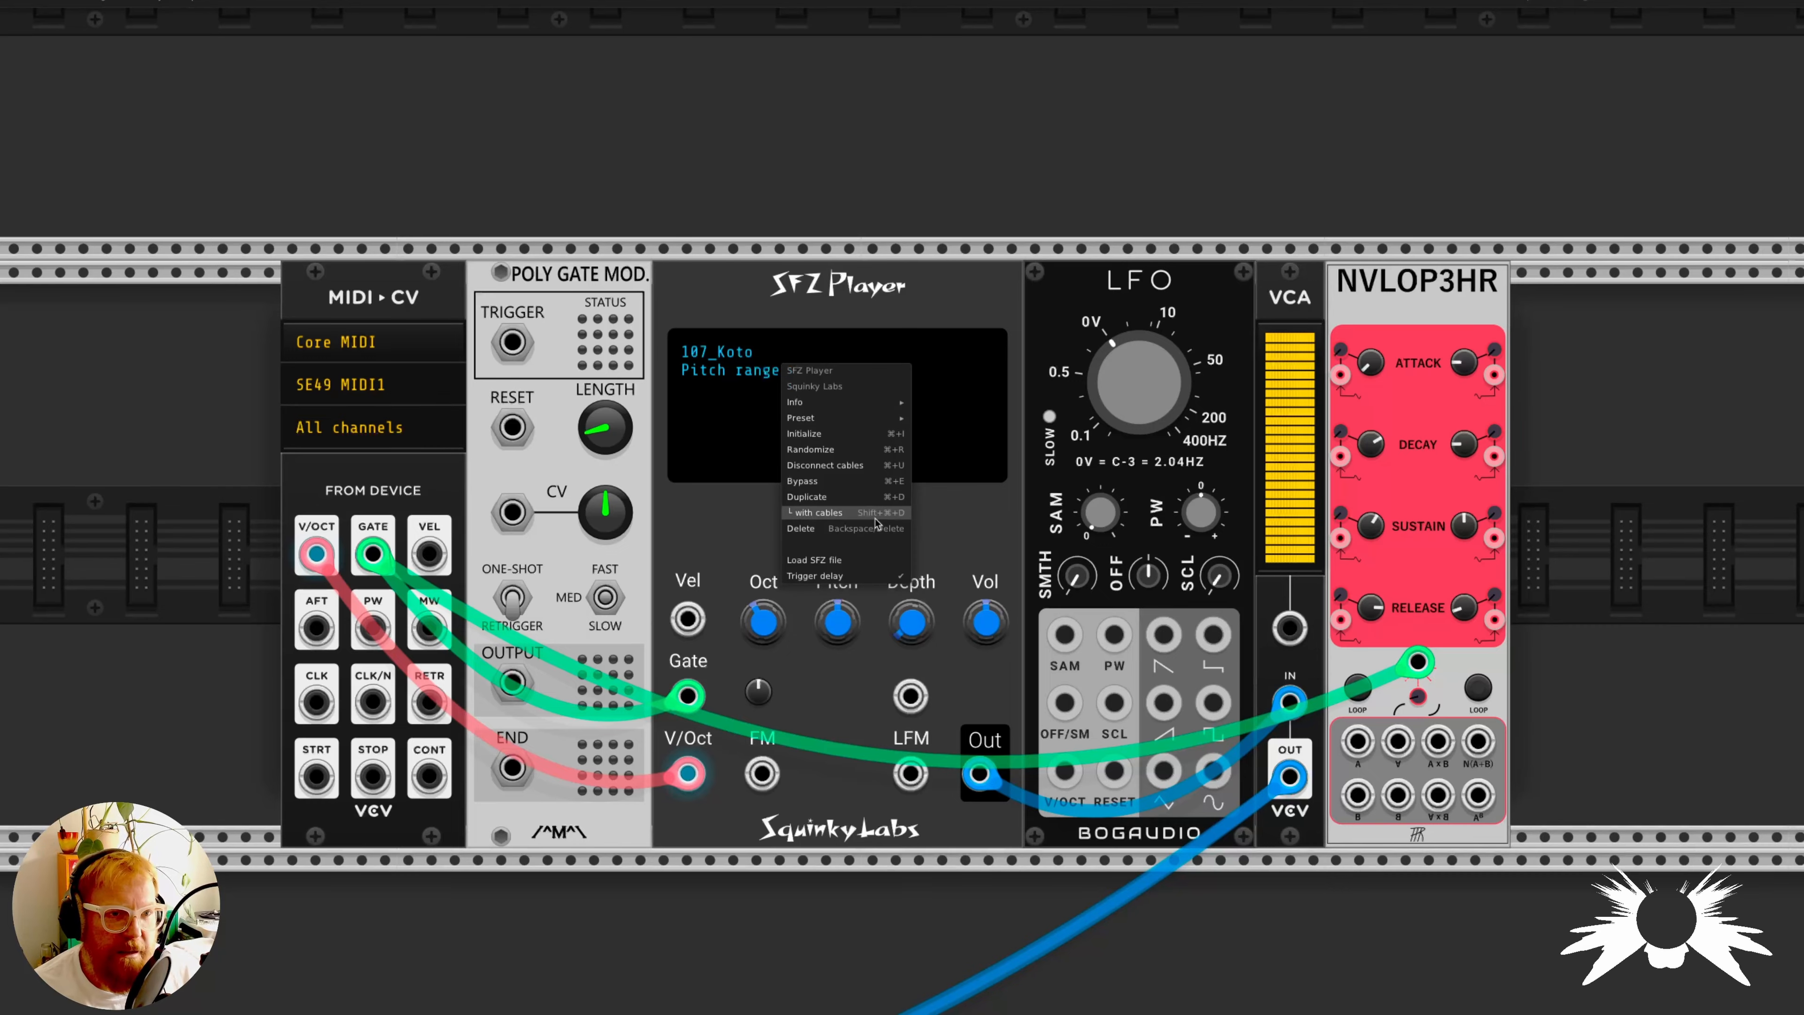
{"action": "left_click", "coordinate": [830, 561]}
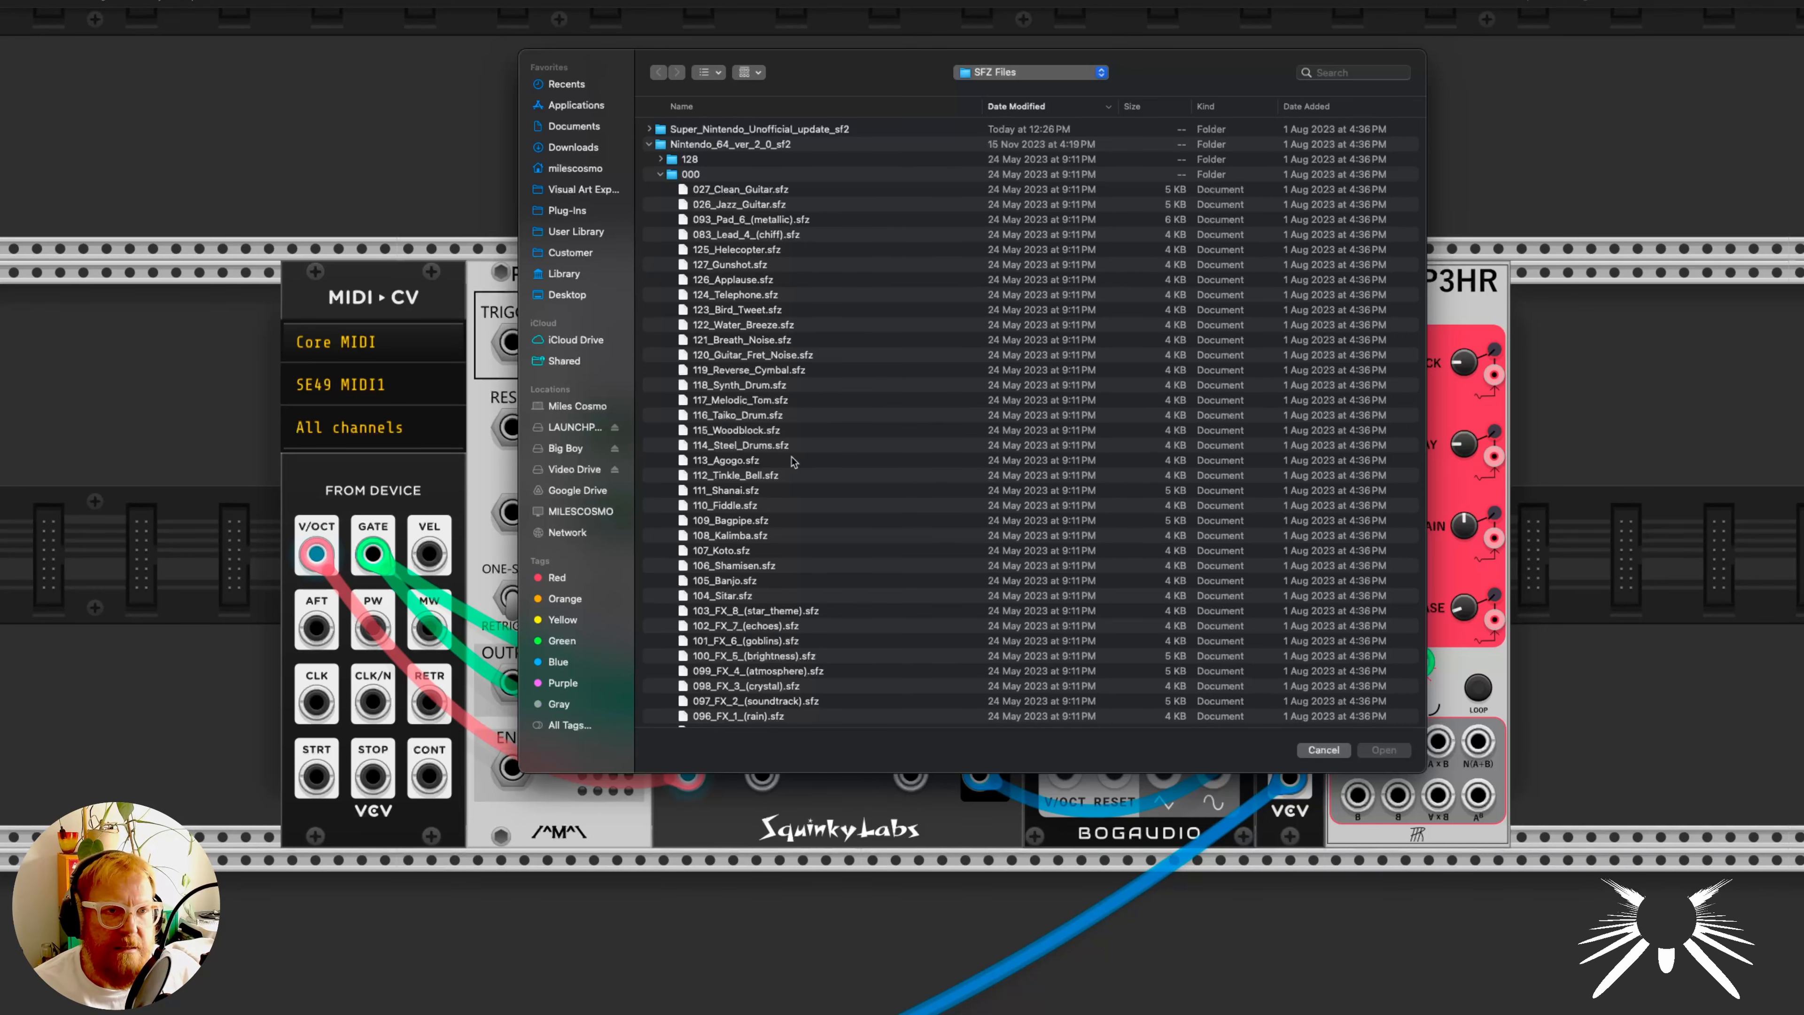
{"action": "scroll", "coordinate": [790, 456], "scroll_direction": "down", "scroll_amount": 3}
{"action": "left_click", "coordinate": [784, 325]}
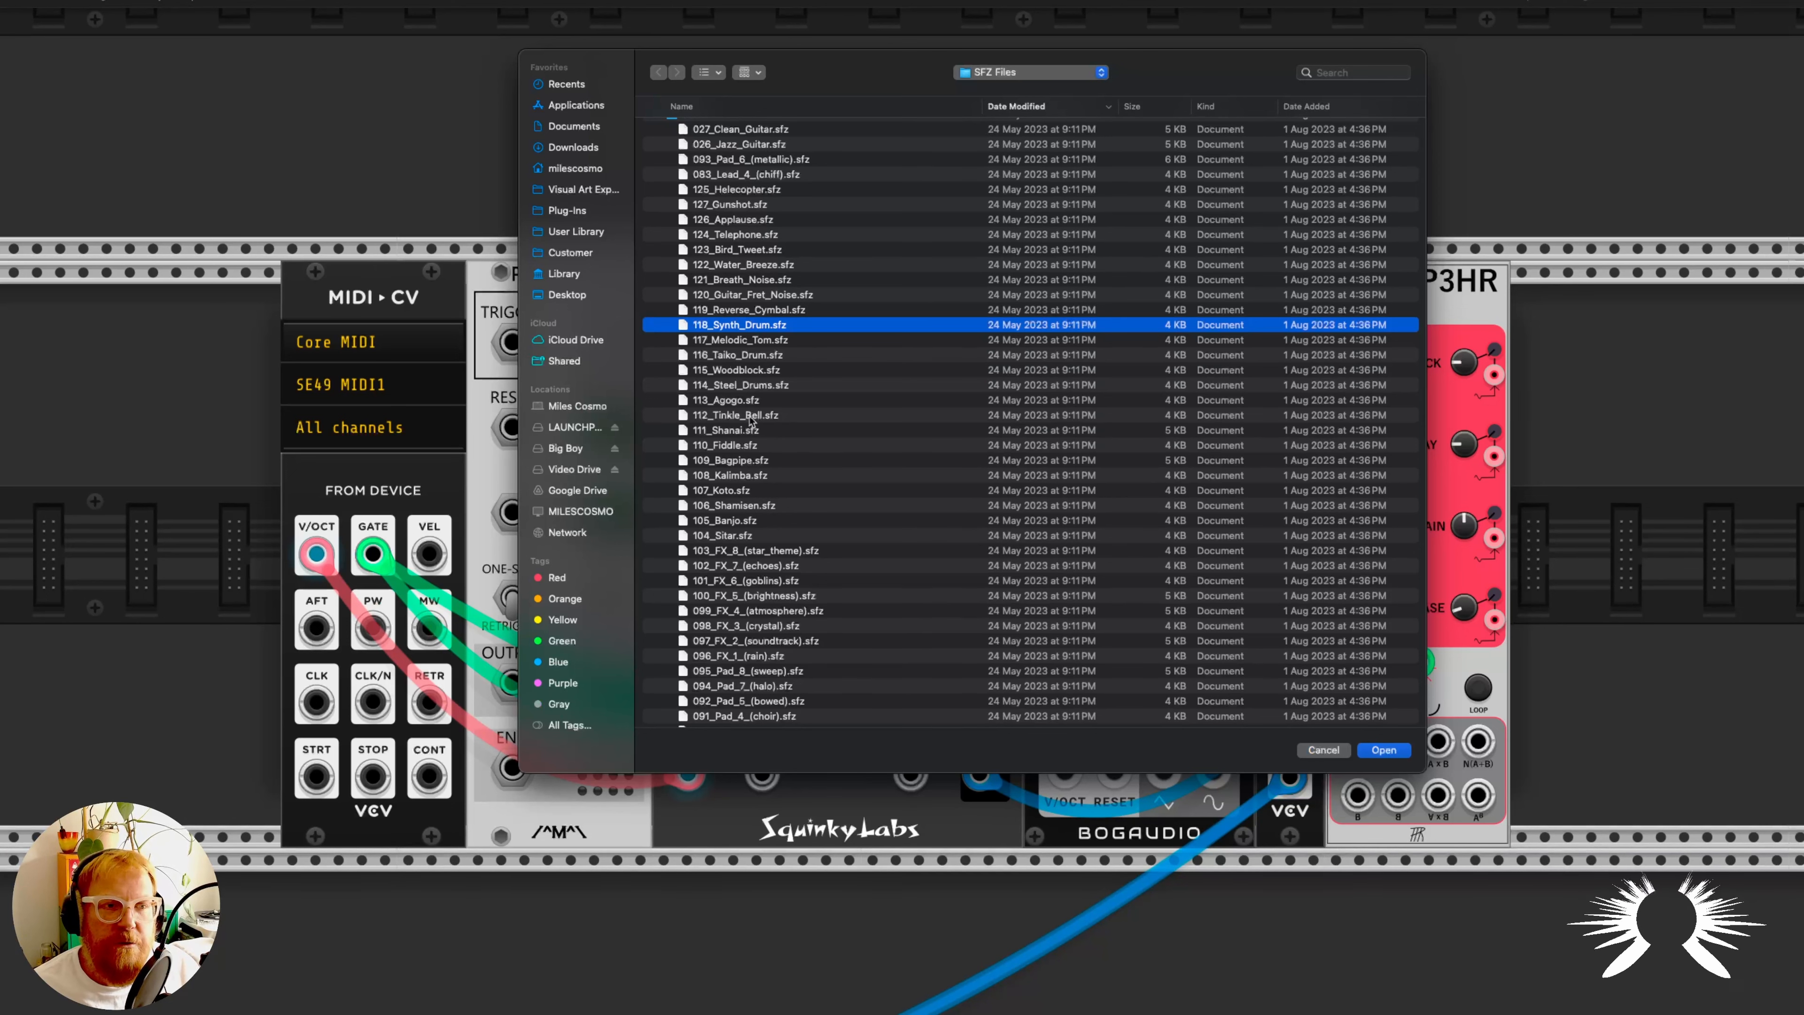
{"action": "double_click", "coordinate": [762, 489]}
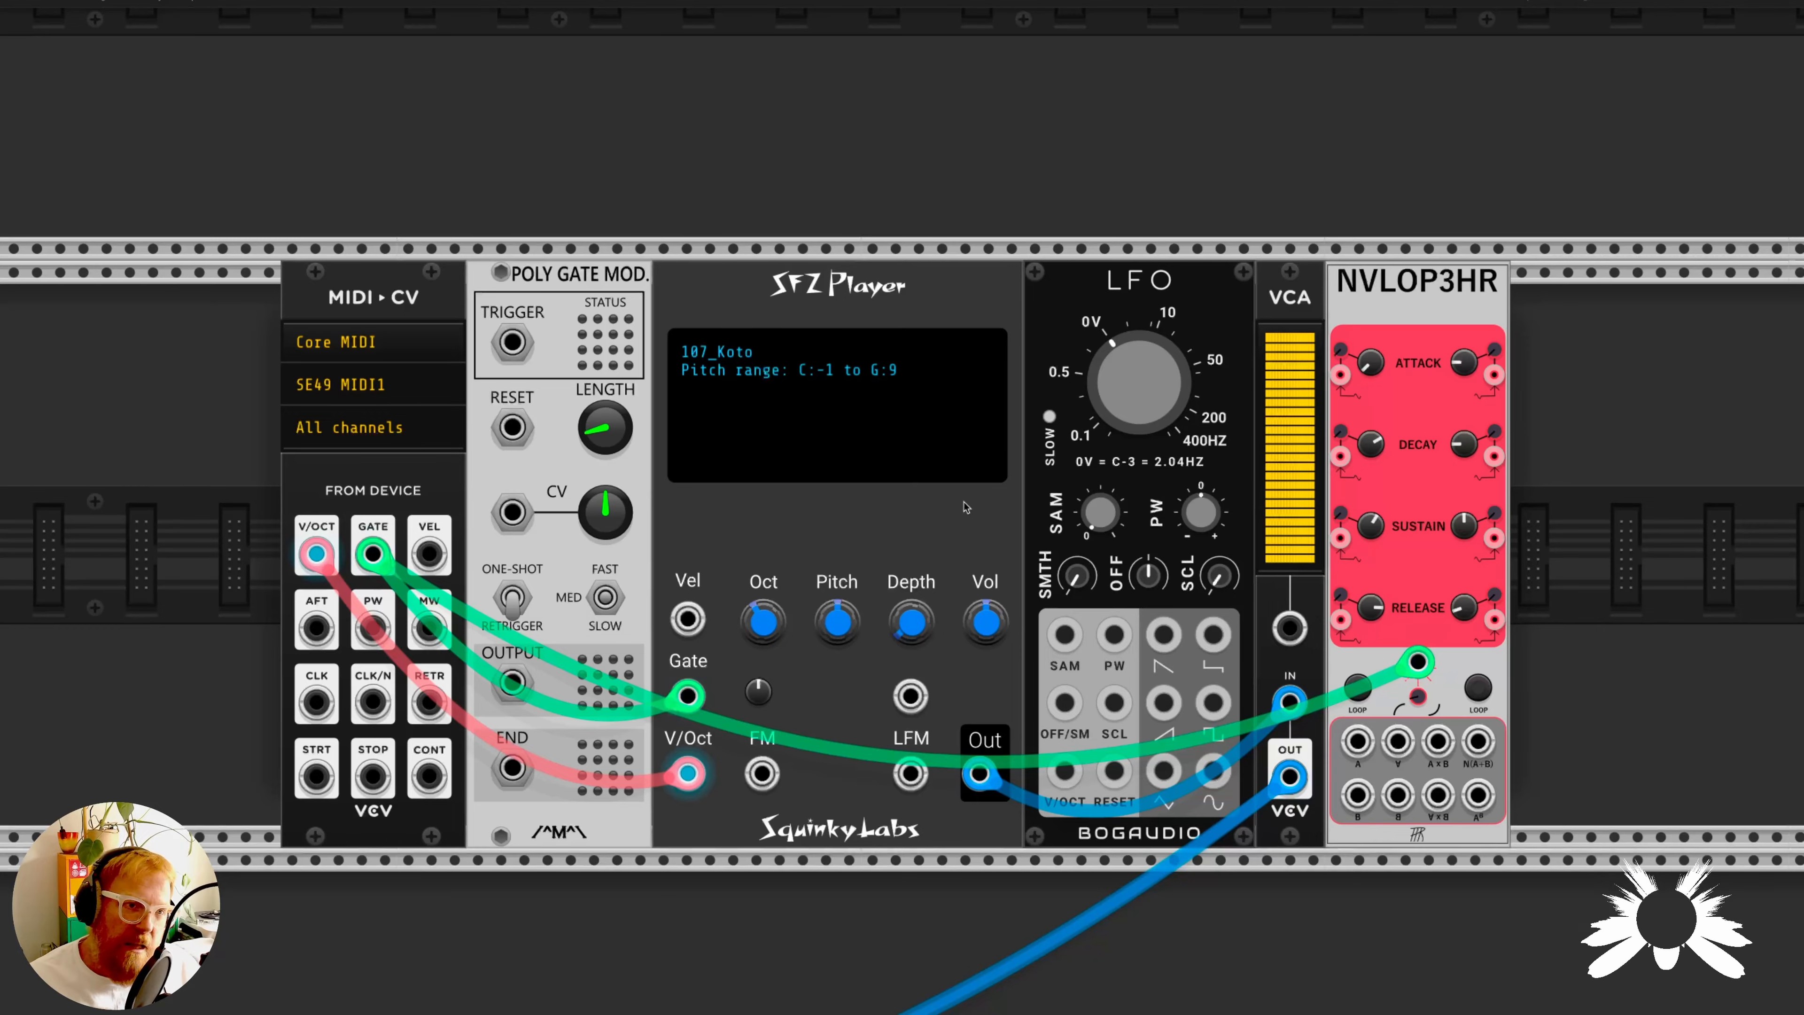
- Load 077_Shakuhachi.sfz into the SFZ Player and patch the LFO's sine output to the player's LFM input
{"action": "right_click", "coordinate": [764, 378]}
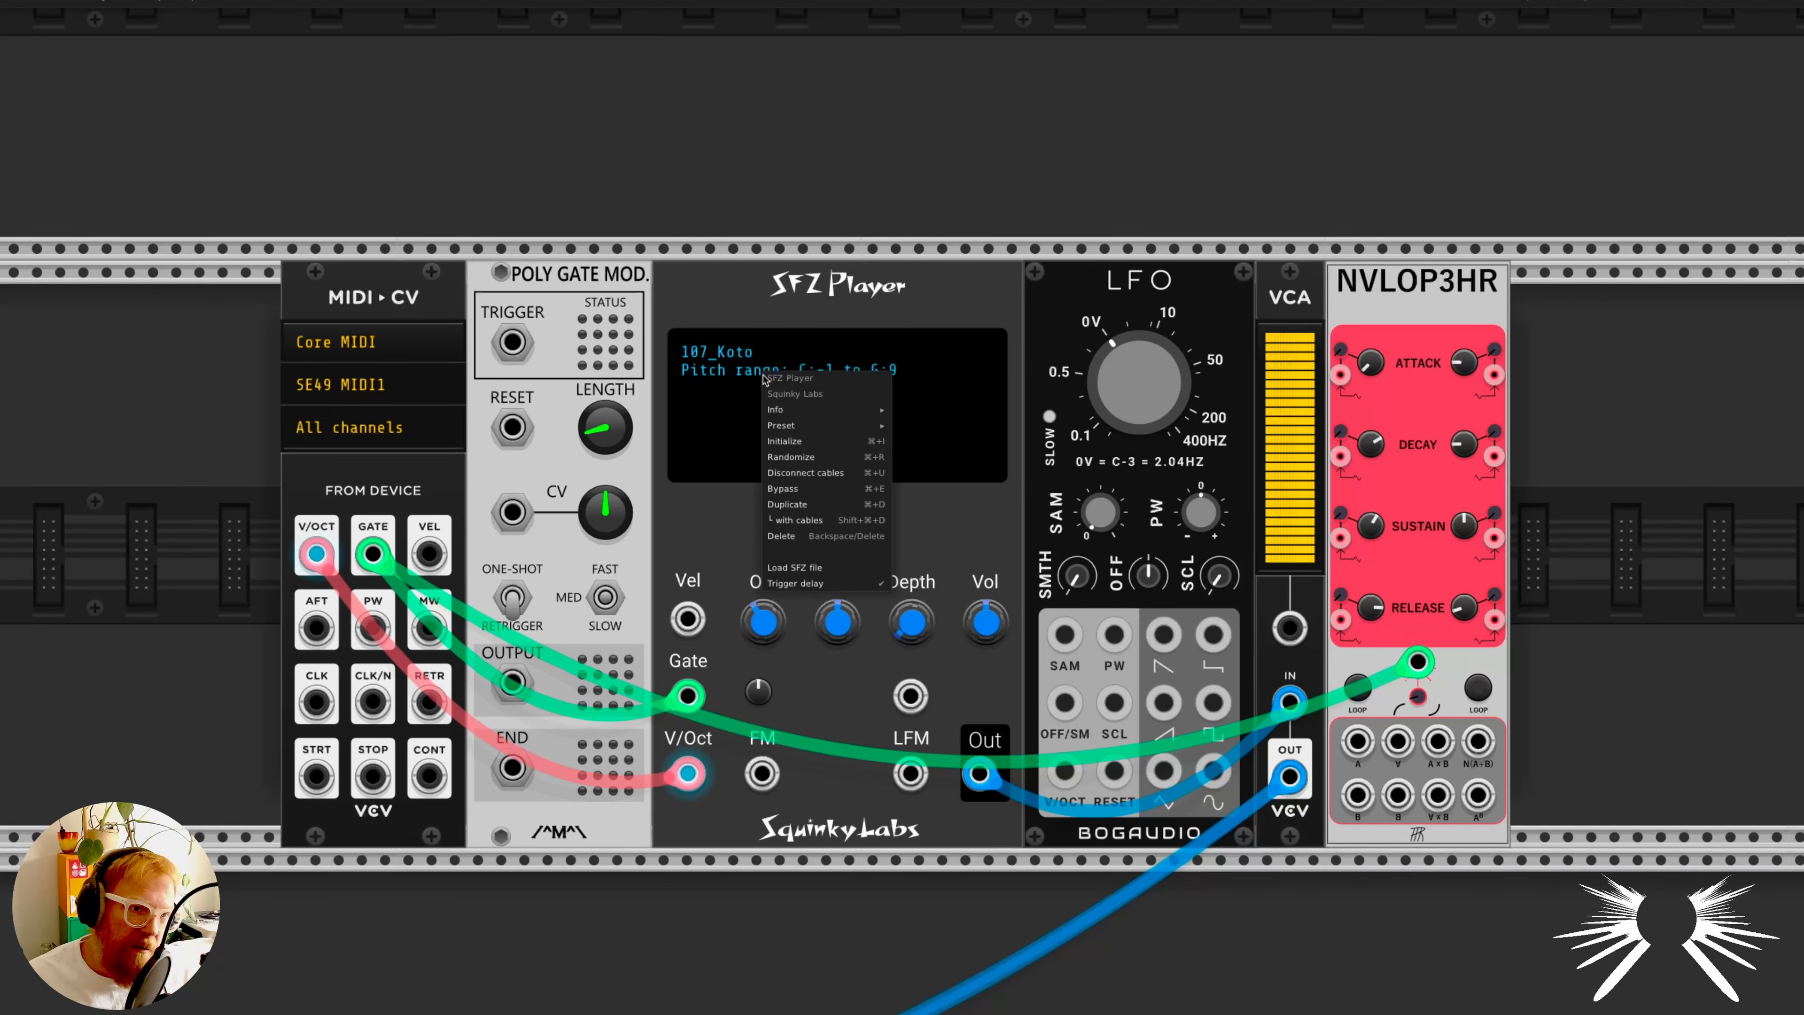
{"action": "left_click", "coordinate": [801, 569]}
{"action": "scroll", "coordinate": [724, 553], "scroll_direction": "down", "scroll_amount": 5}
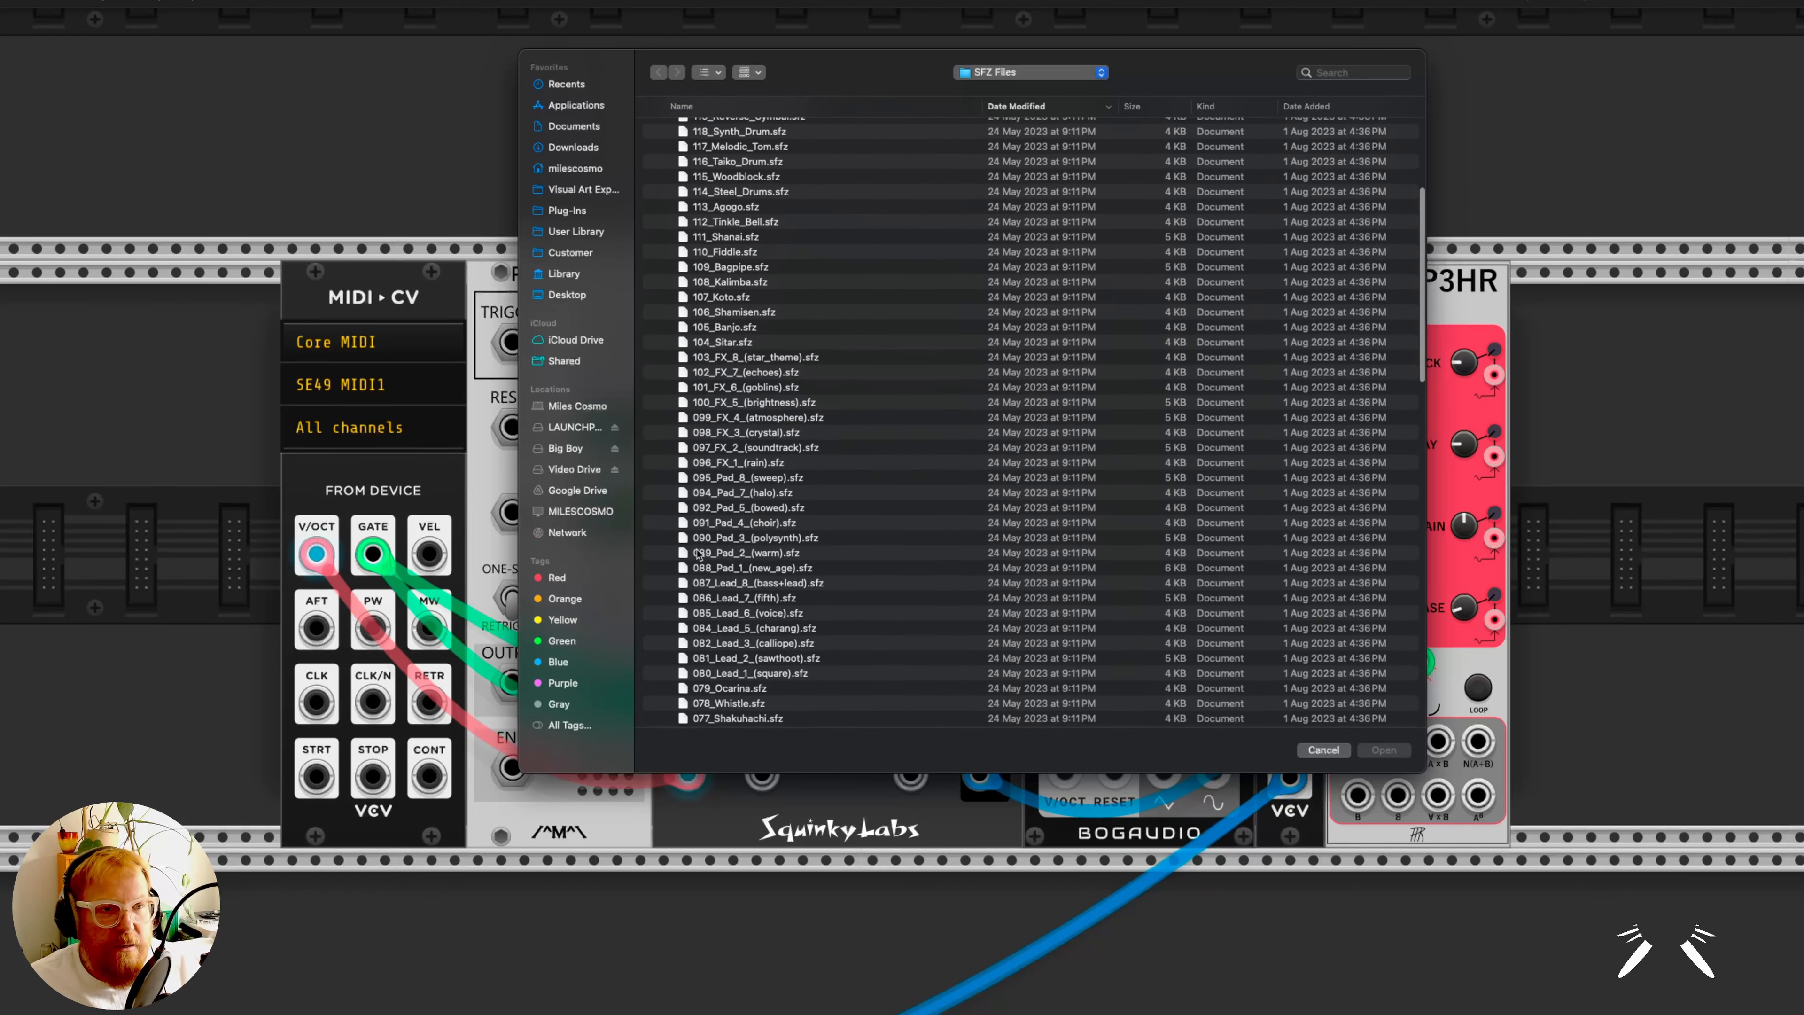
{"action": "scroll", "coordinate": [725, 553], "scroll_direction": "down", "scroll_amount": 6}
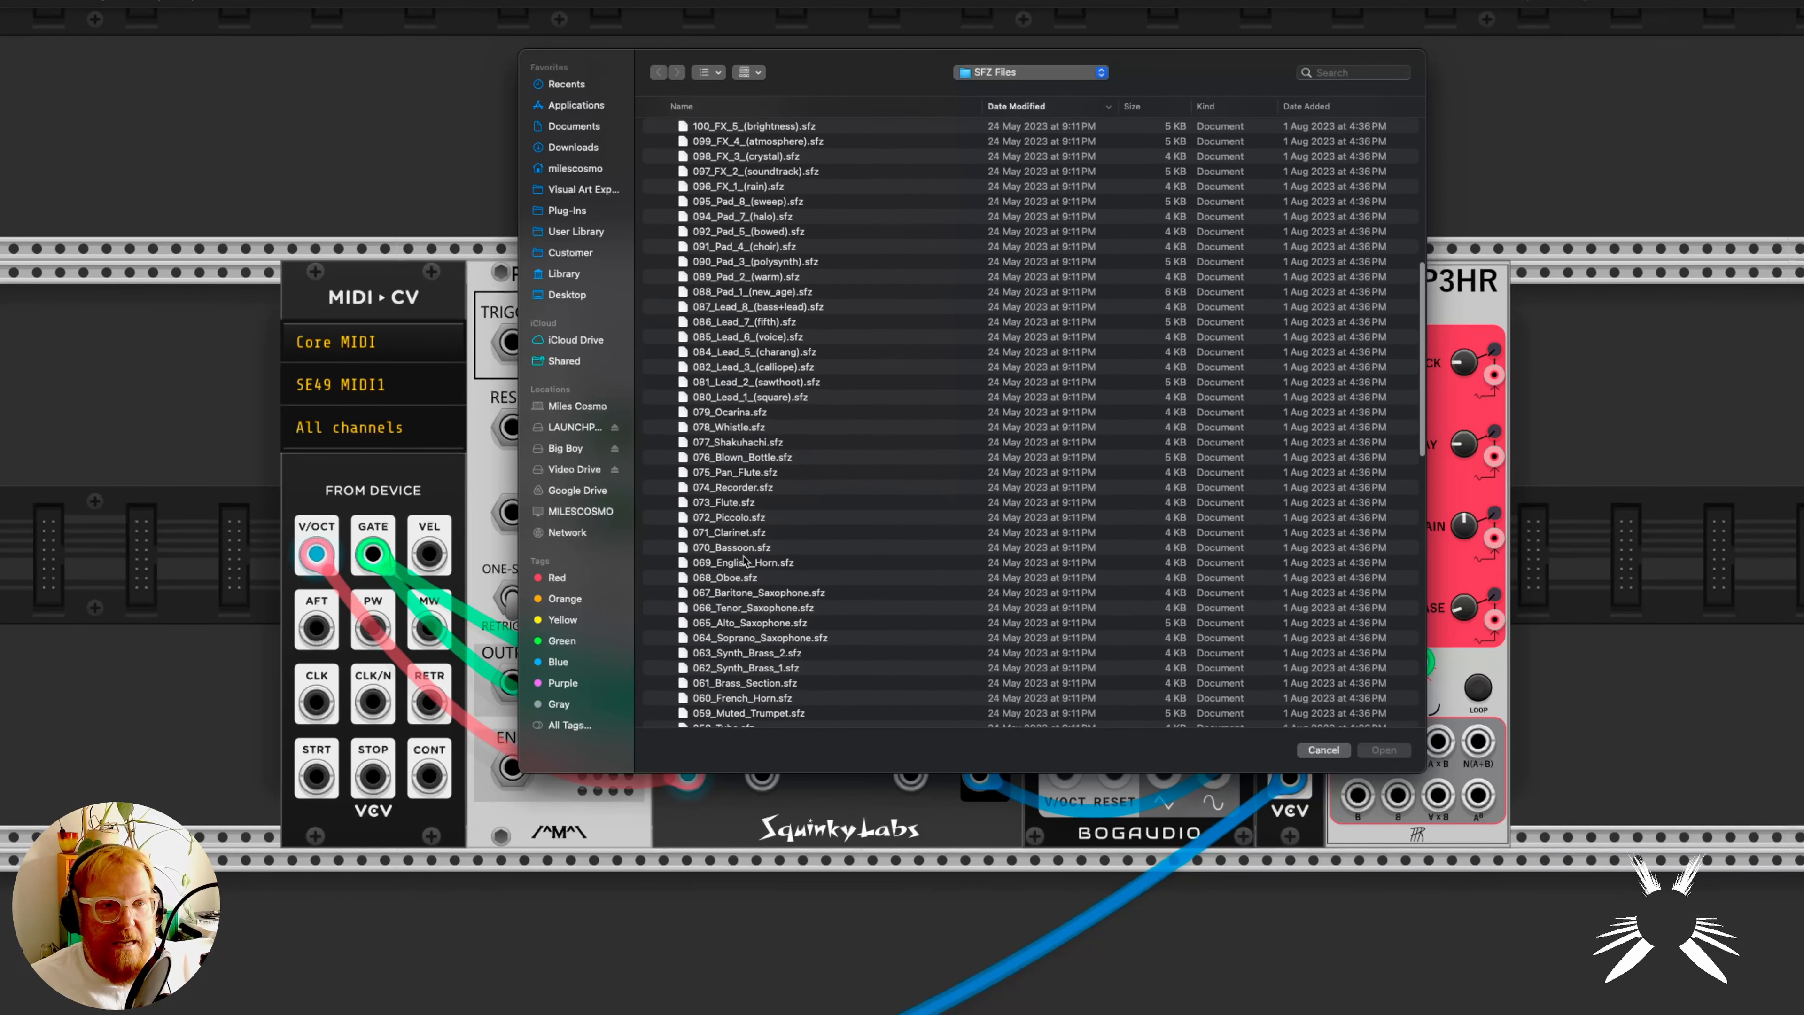
{"action": "double_click", "coordinate": [759, 442]}
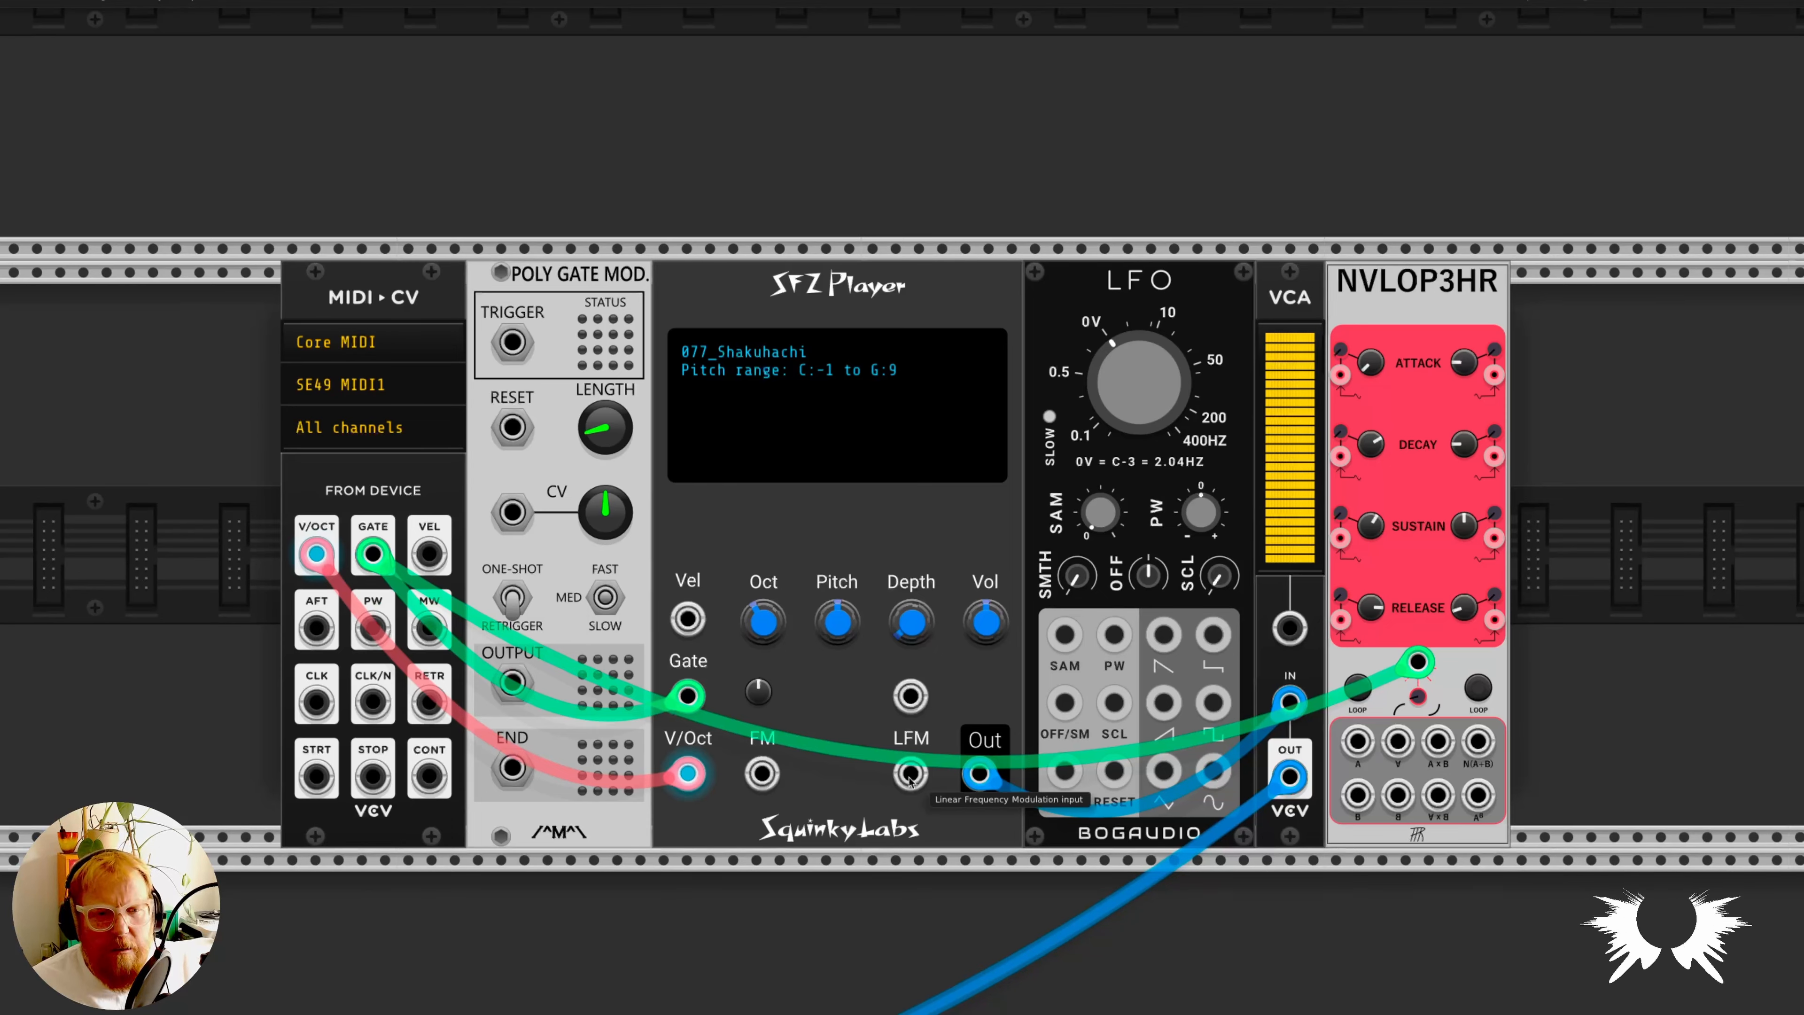
{"action": "left_click_drag", "start_coordinate": [911, 773], "coordinate": [1215, 783]}
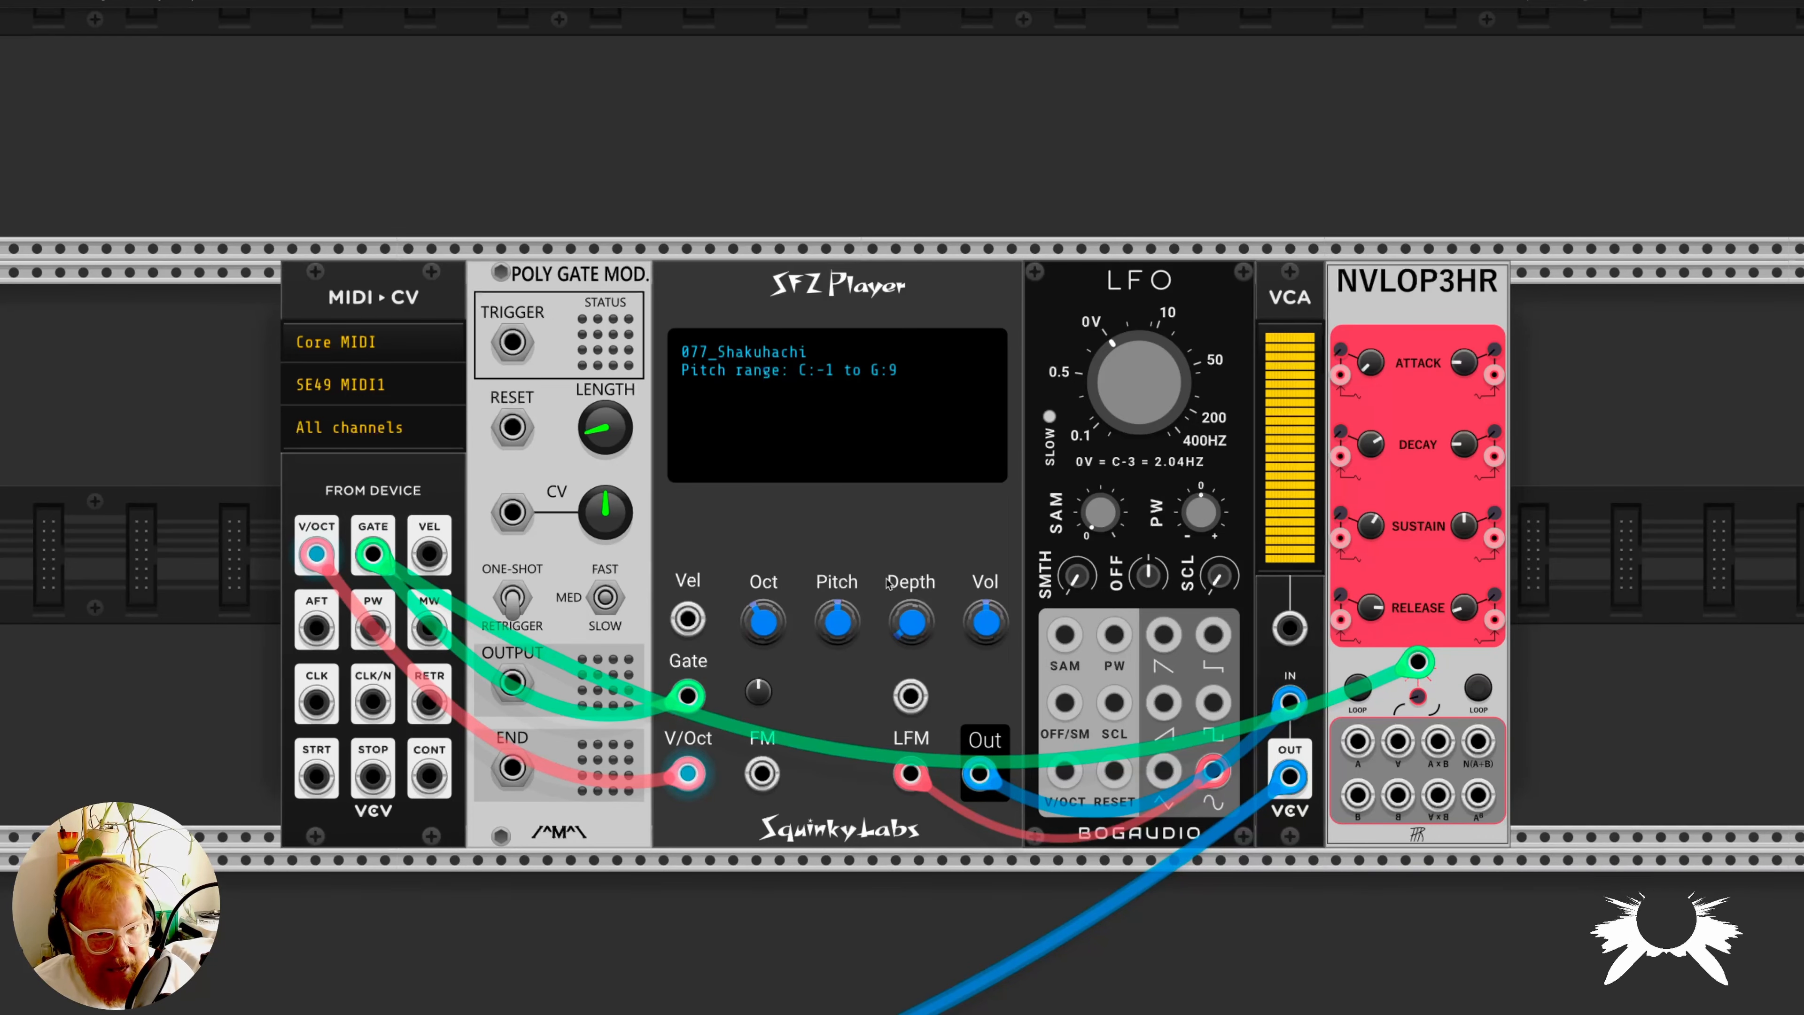
- Inspect the mixer, compressor and effects modules elsewhere in the rack and return to the SFZ Player voice
{"action": "scroll", "coordinate": [830, 509], "scroll_direction": "down", "scroll_amount": 4}
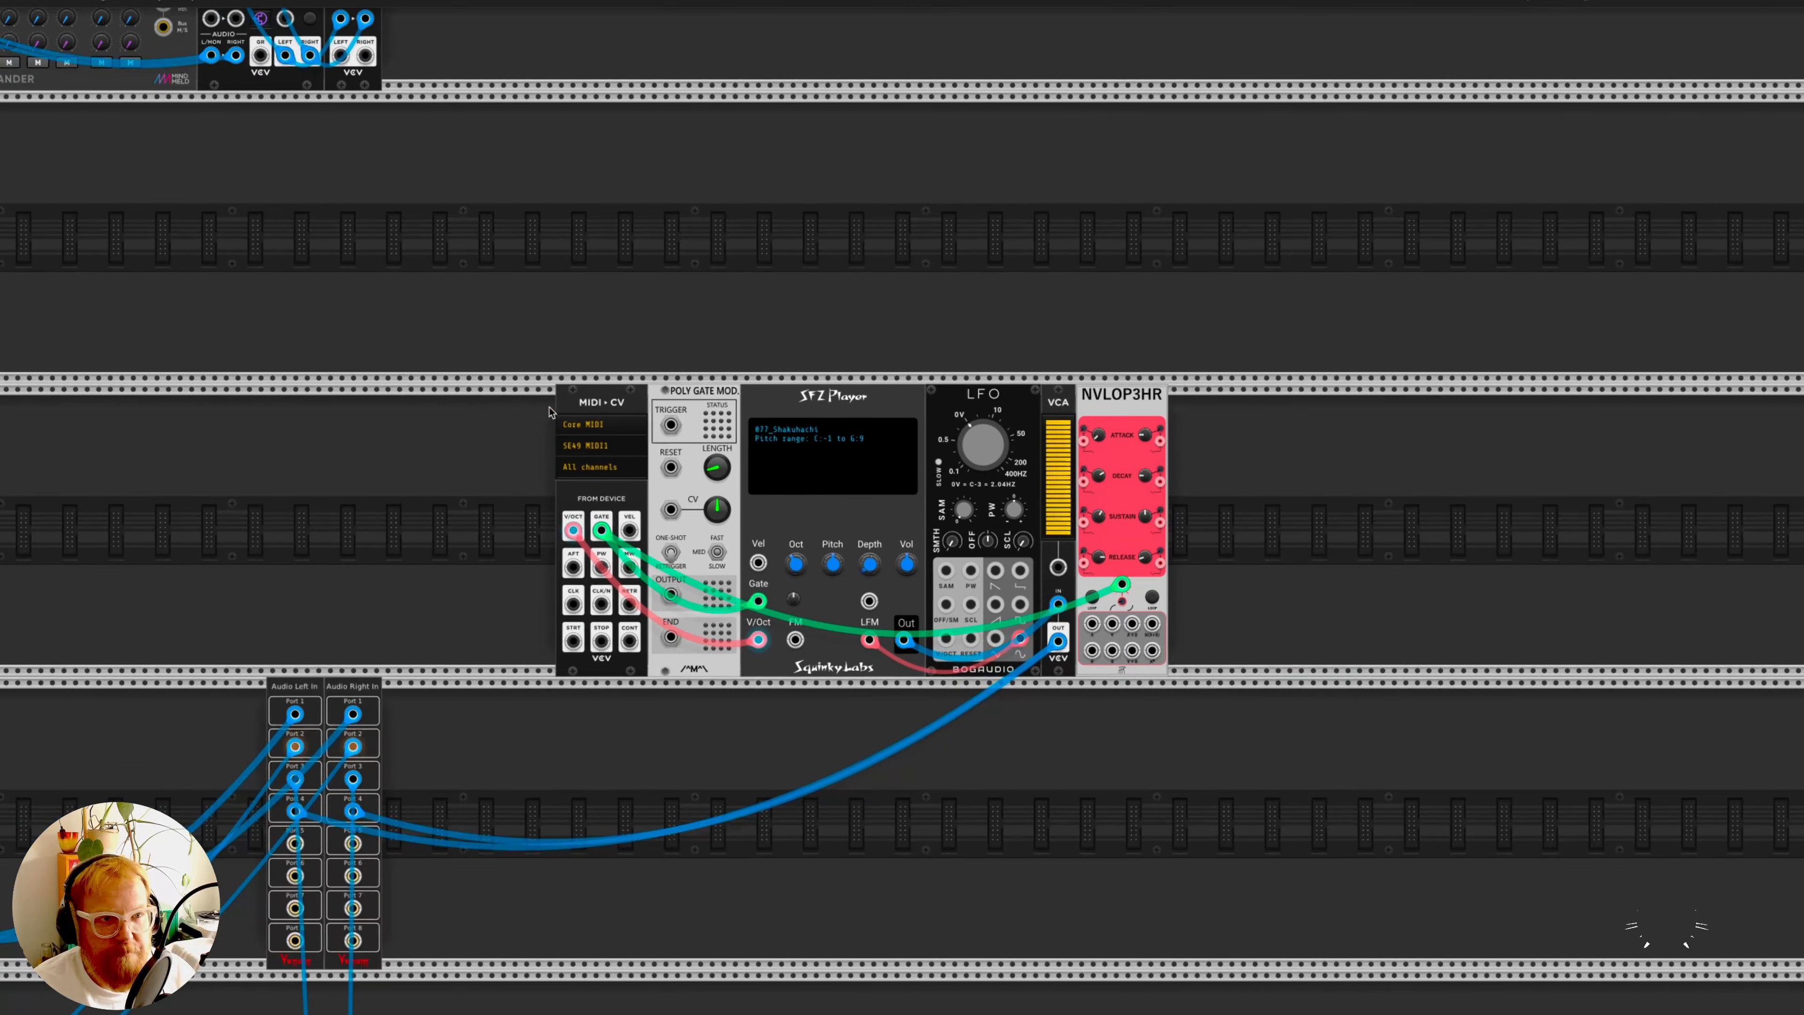
{"action": "scroll", "coordinate": [566, 409], "scroll_direction": "up", "scroll_amount": 10}
{"action": "scroll", "coordinate": [566, 409], "scroll_direction": "left", "scroll_amount": 12}
{"action": "scroll", "coordinate": [566, 409], "scroll_direction": "left", "scroll_amount": 6}
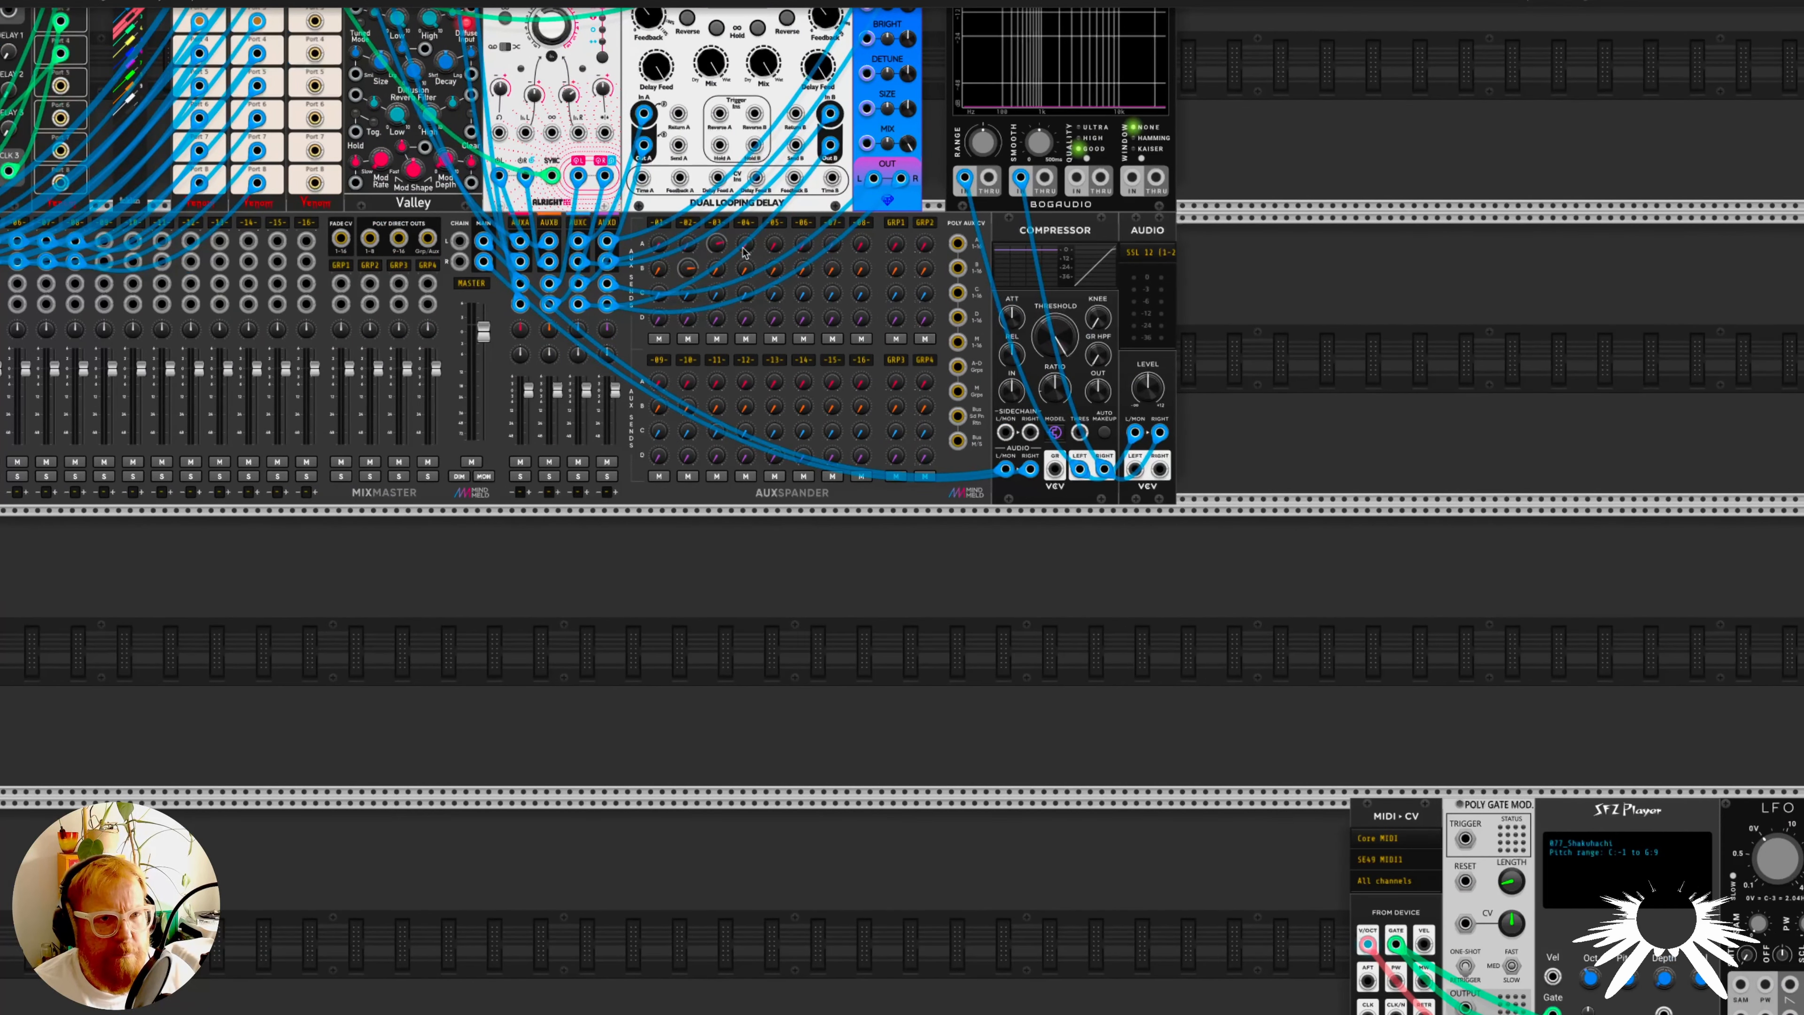
{"action": "scroll", "coordinate": [755, 250], "scroll_direction": "left", "scroll_amount": 5}
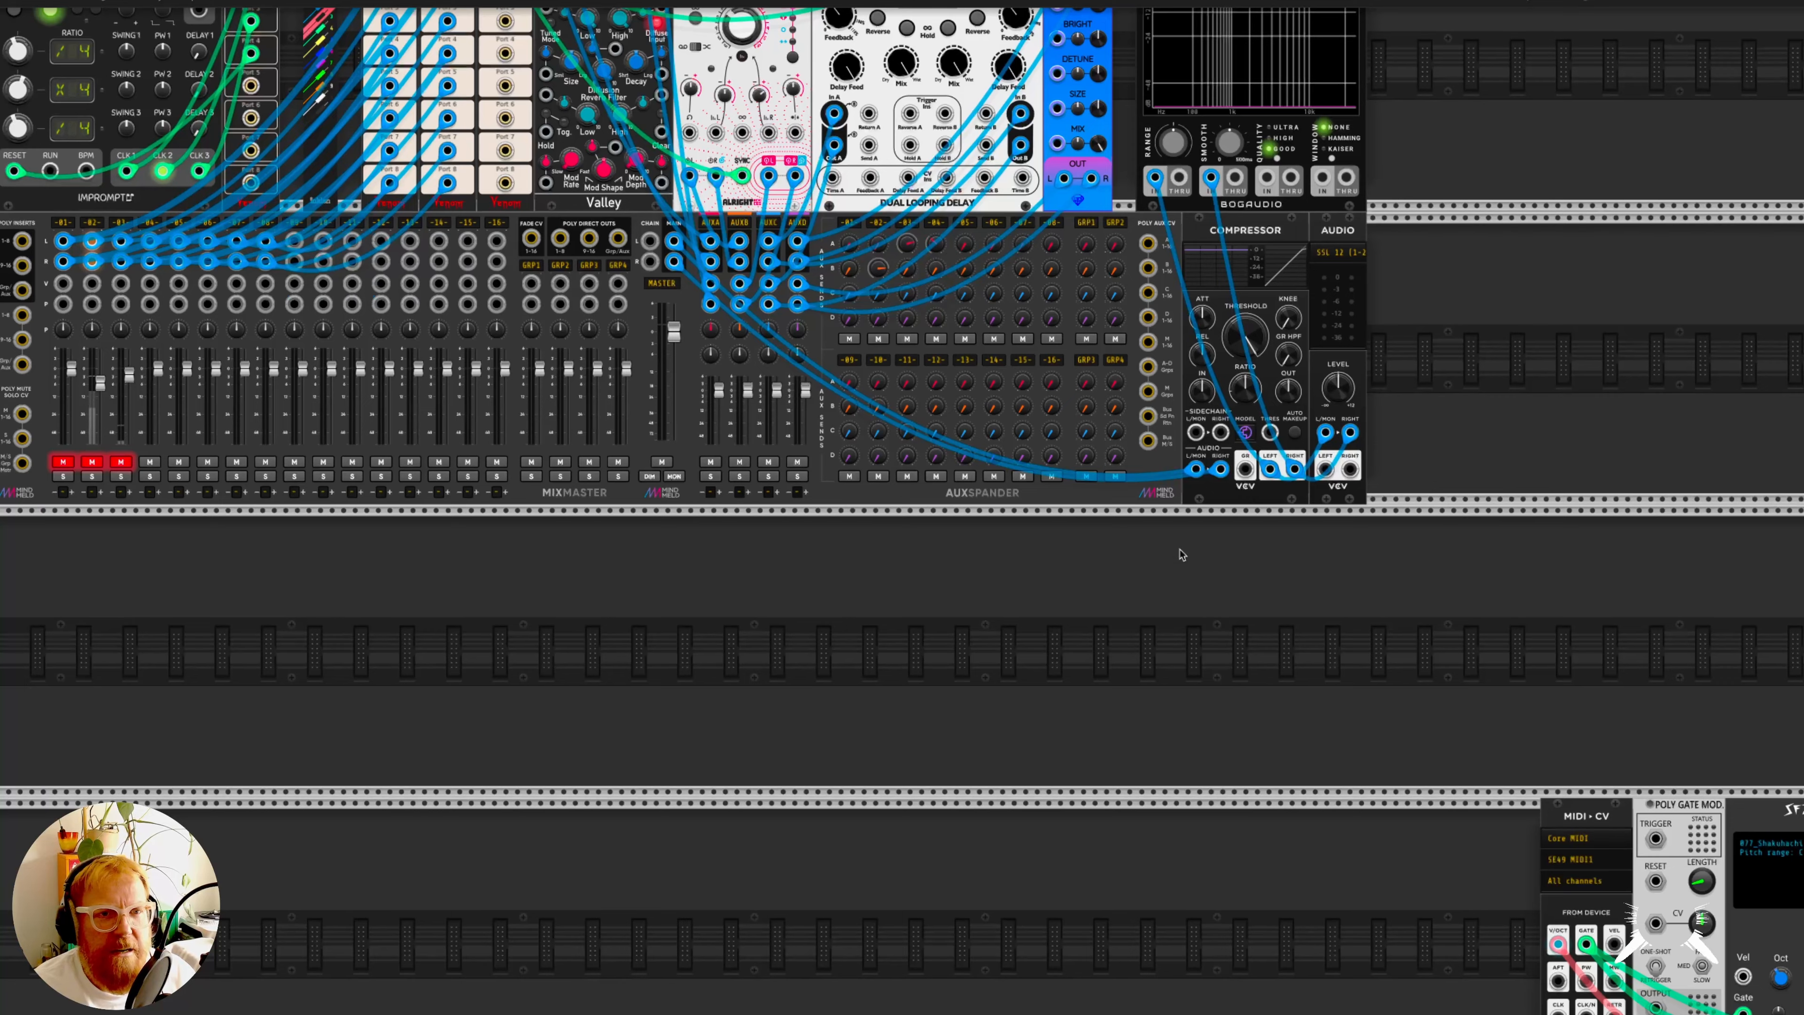
{"action": "scroll", "coordinate": [1180, 552], "scroll_direction": "right", "scroll_amount": 15}
{"action": "scroll", "coordinate": [1243, 681], "scroll_direction": "down", "scroll_amount": 9}
{"action": "scroll", "coordinate": [1244, 681], "scroll_direction": "right", "scroll_amount": 7}
{"action": "scroll", "coordinate": [971, 625], "scroll_direction": "up", "scroll_amount": 5}
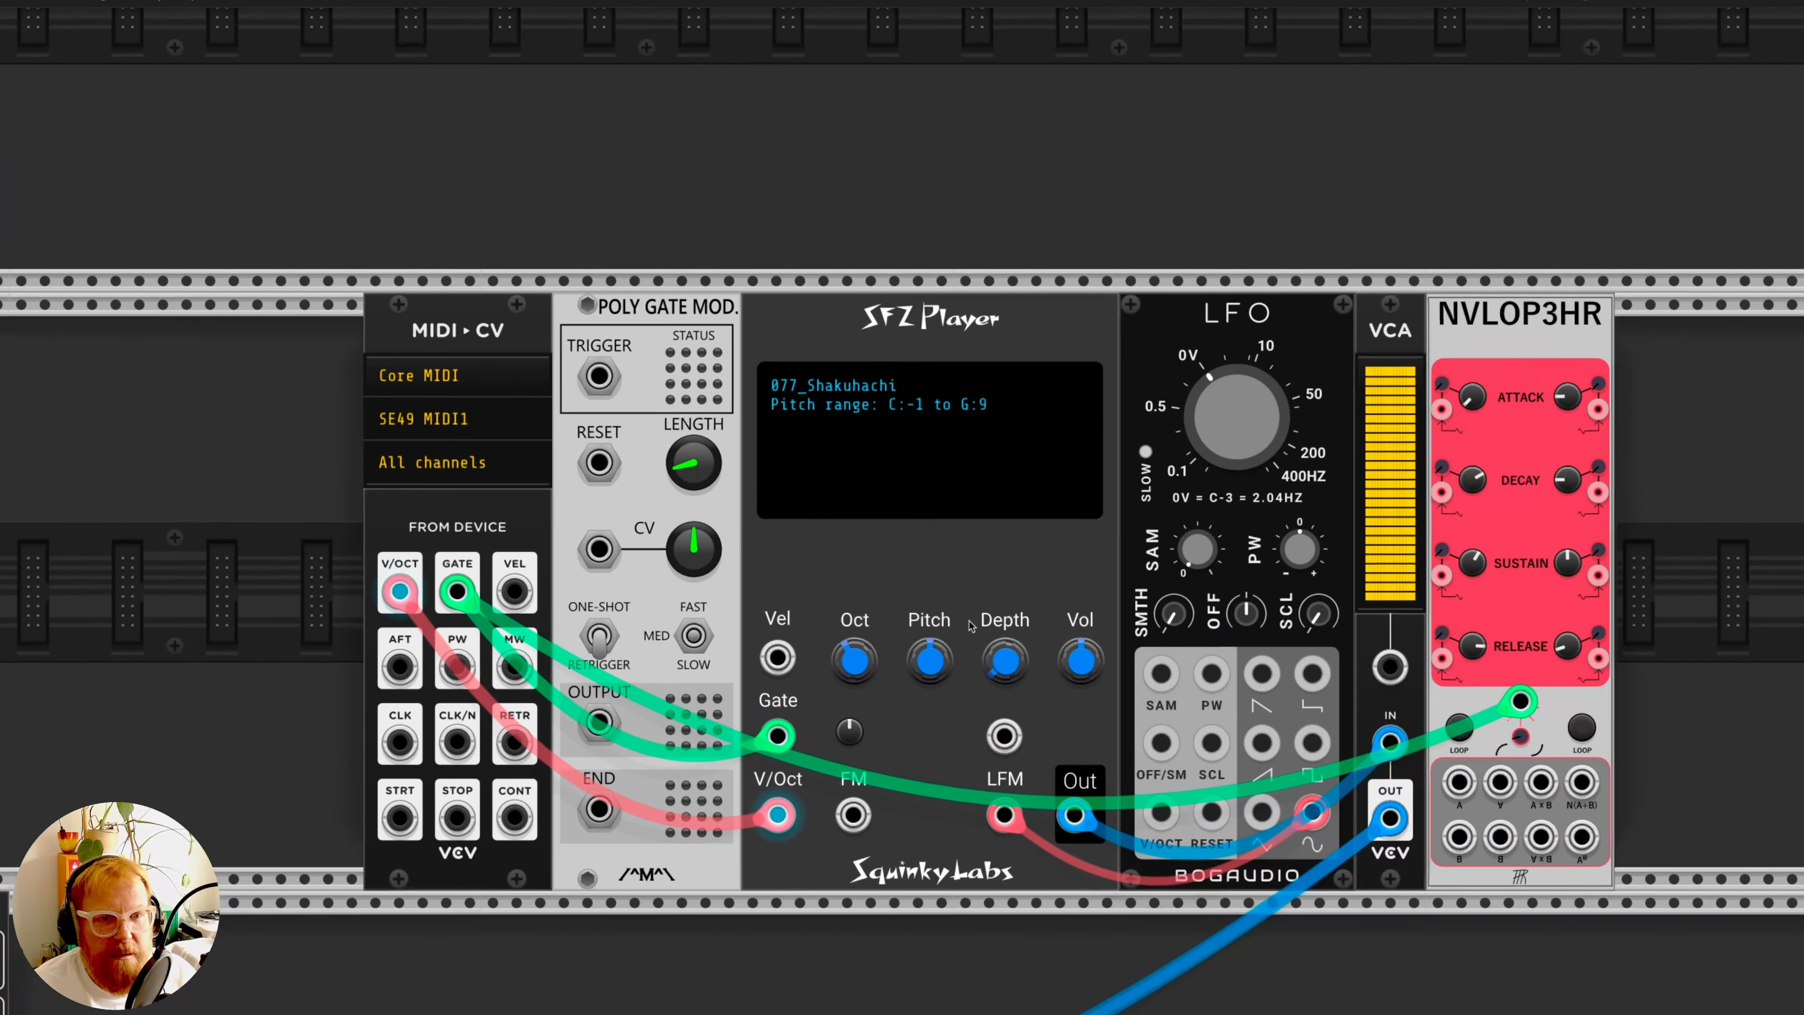
{"action": "scroll", "coordinate": [972, 626], "scroll_direction": "down", "scroll_amount": 1}
{"action": "scroll", "coordinate": [971, 625], "scroll_direction": "down", "scroll_amount": 1}
{"action": "scroll", "coordinate": [970, 627], "scroll_direction": "right", "scroll_amount": 1}
{"action": "scroll", "coordinate": [970, 627], "scroll_direction": "down", "scroll_amount": 1}
{"action": "scroll", "coordinate": [967, 629], "scroll_direction": "up", "scroll_amount": 1}
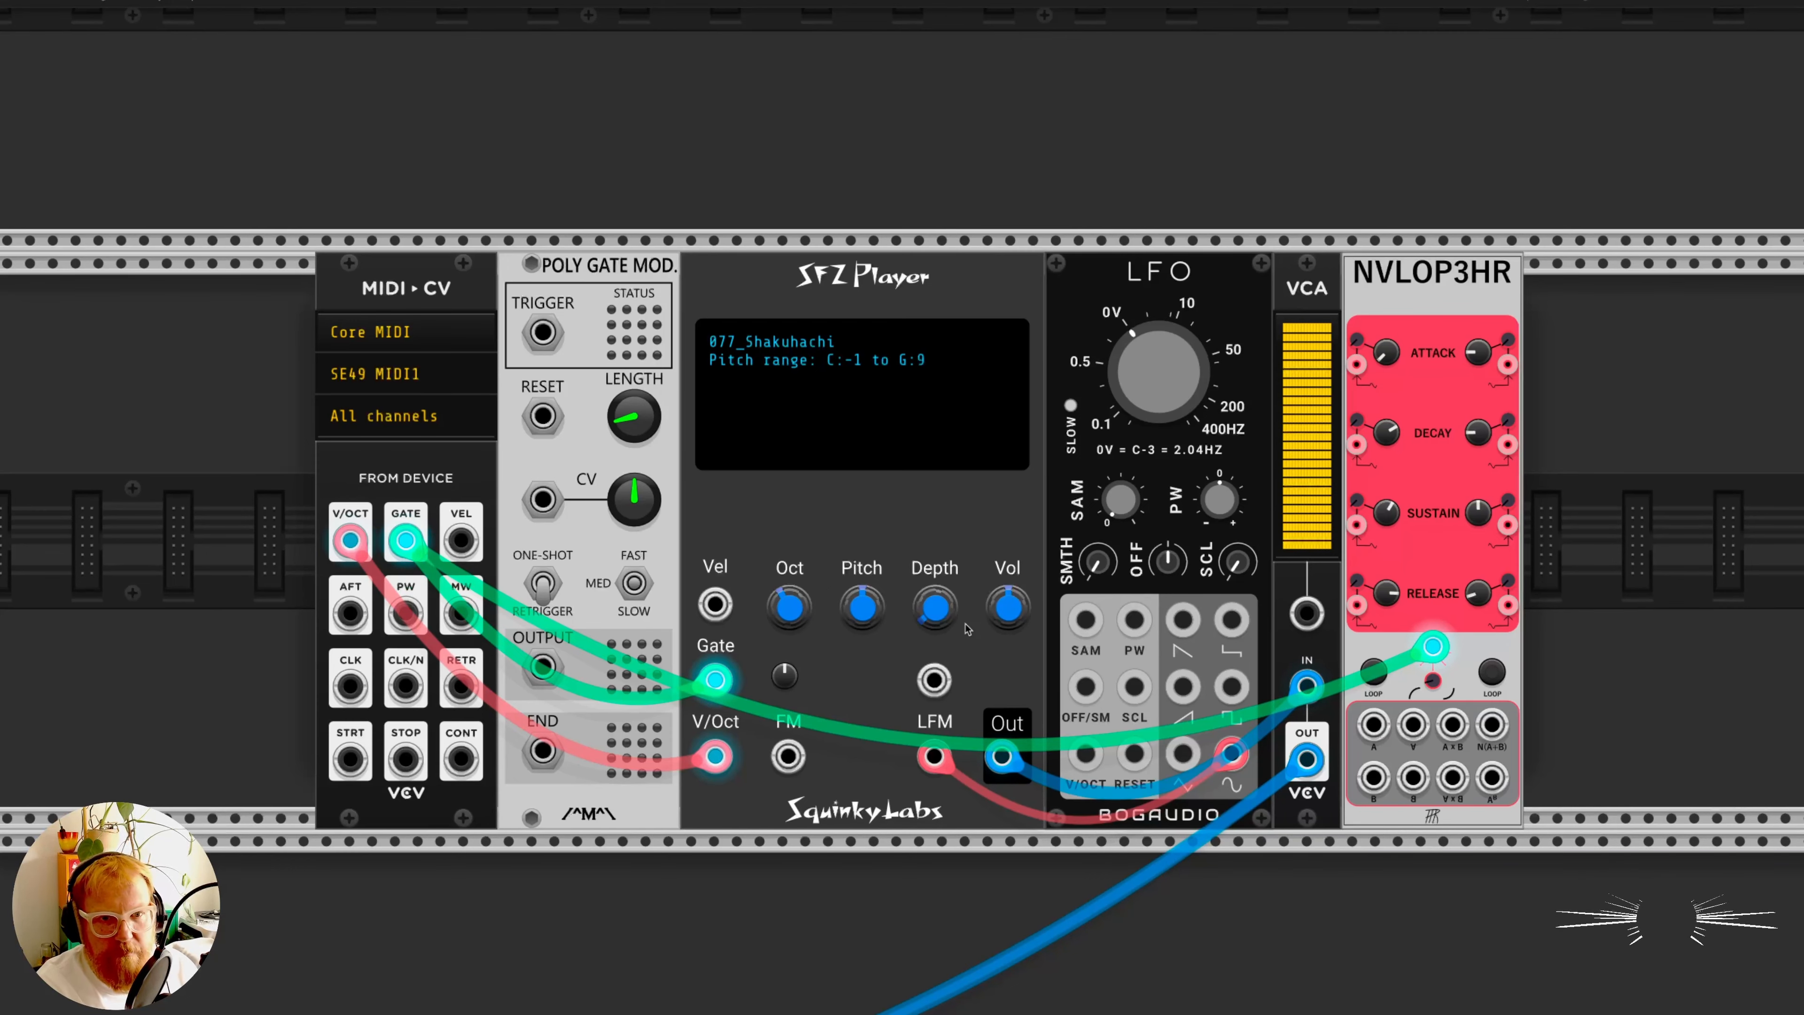
- Reopen the SFZ file list and reload 077_Shakuhachi.sfz in the SFZ Player
{"action": "right_click", "coordinate": [768, 337]}
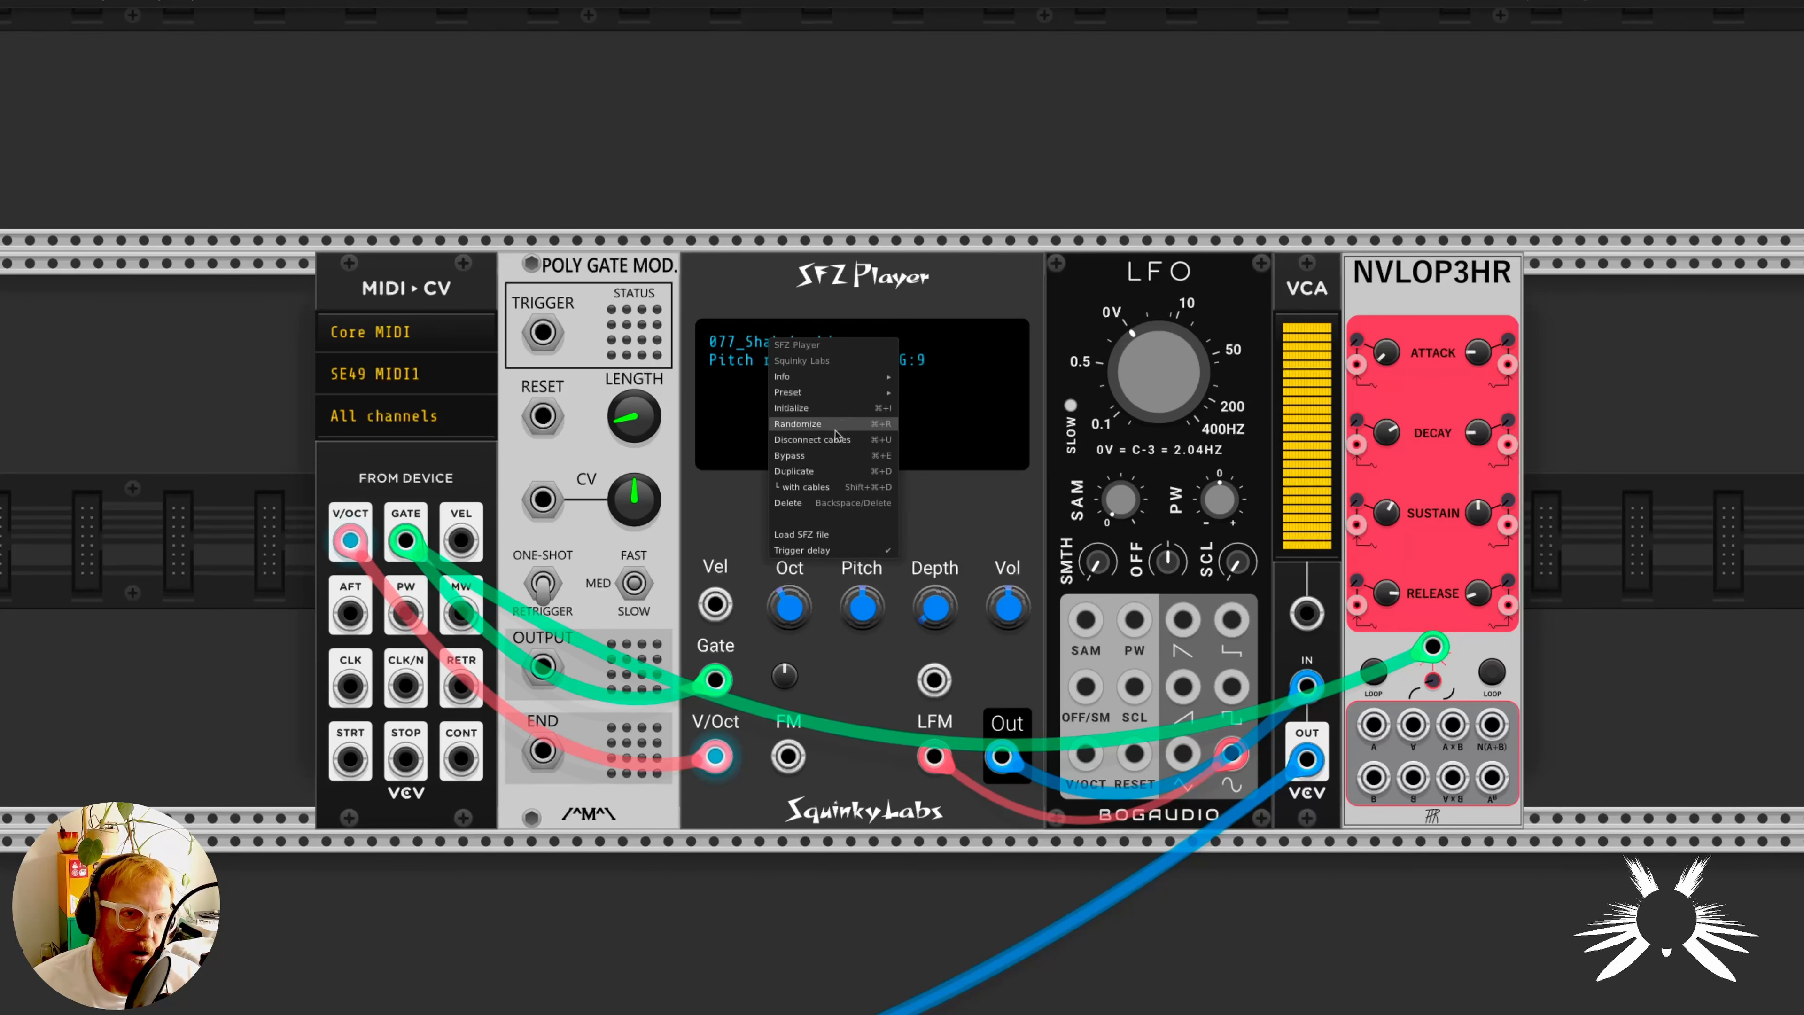
{"action": "left_click", "coordinate": [817, 536]}
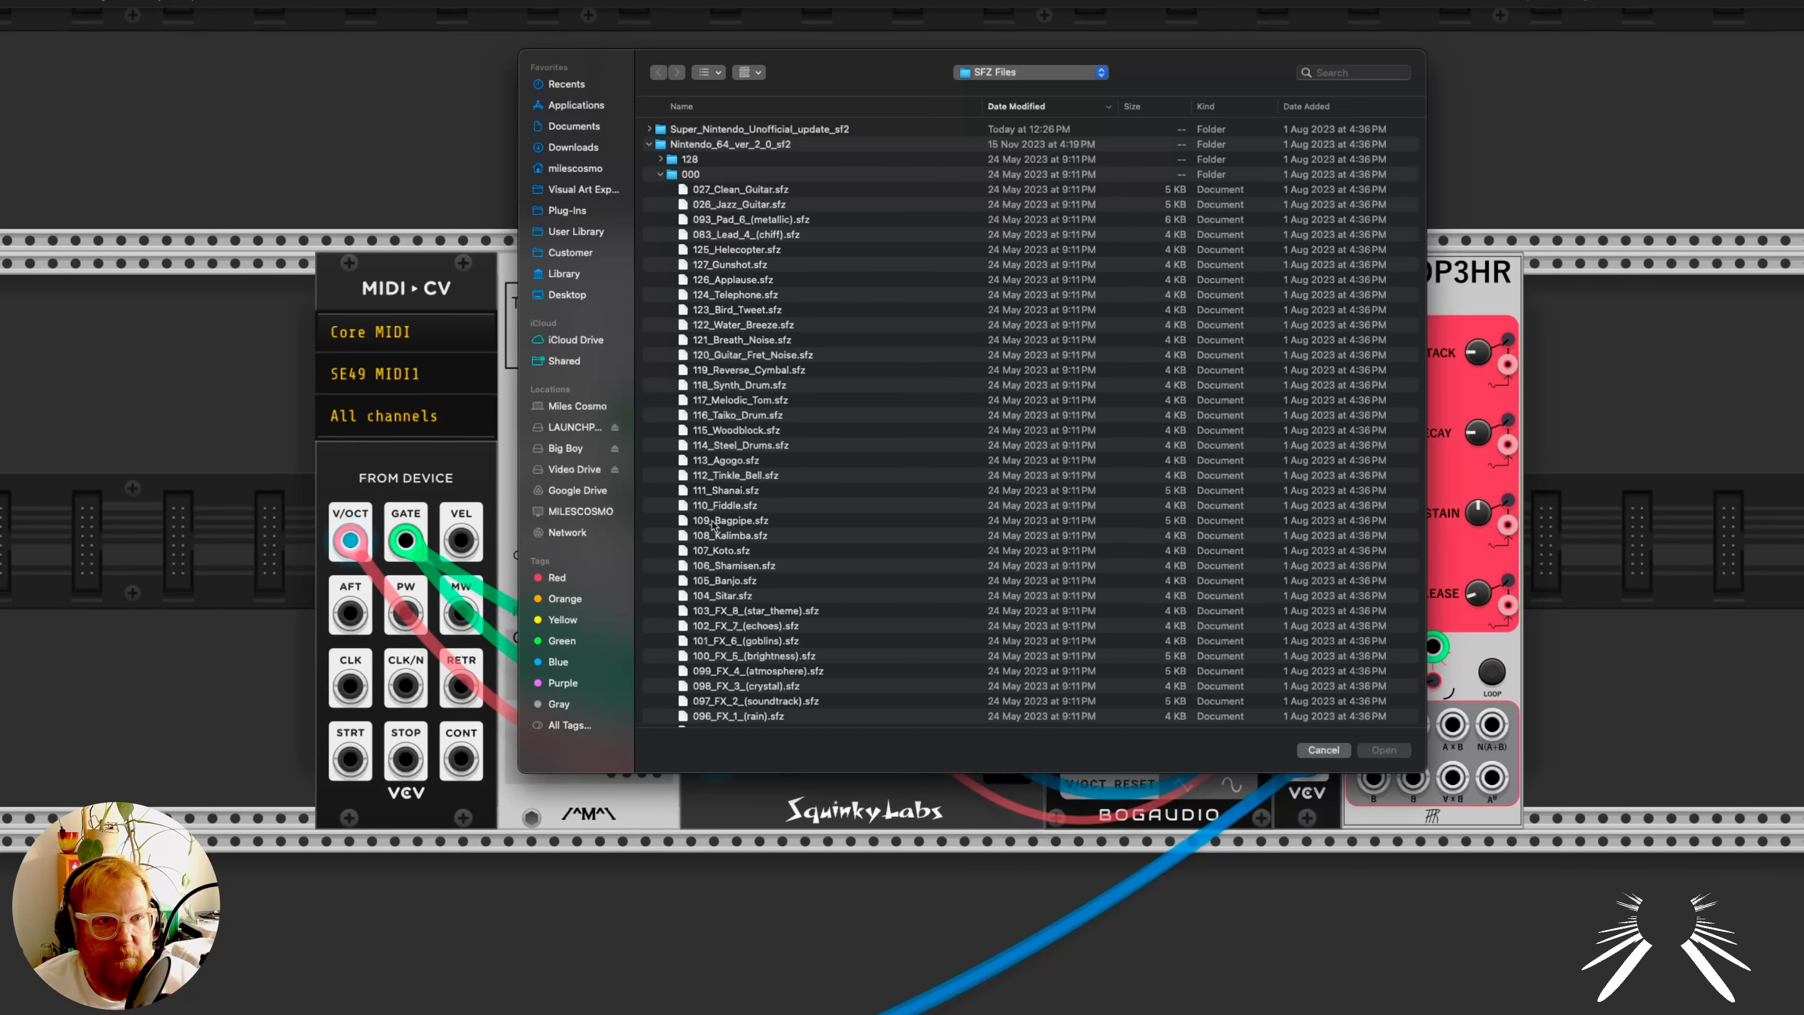
{"action": "scroll", "coordinate": [714, 525], "scroll_direction": "down", "scroll_amount": 10}
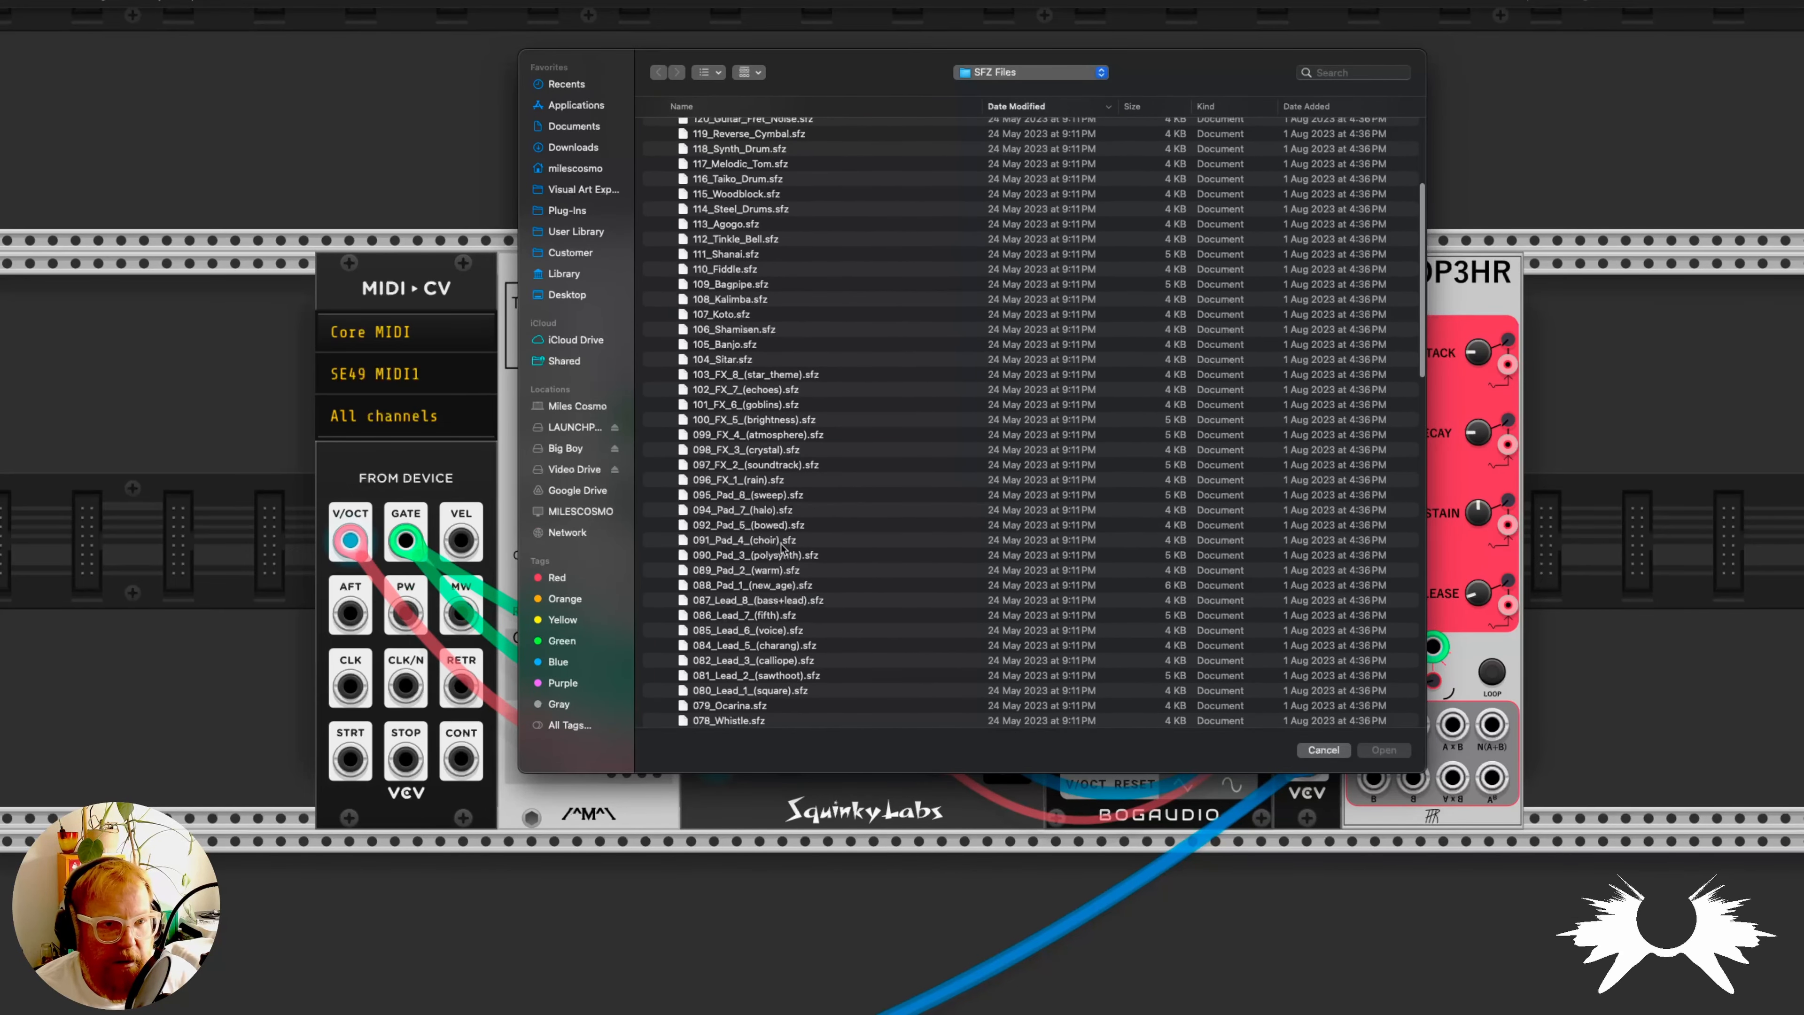
{"action": "double_click", "coordinate": [783, 561]}
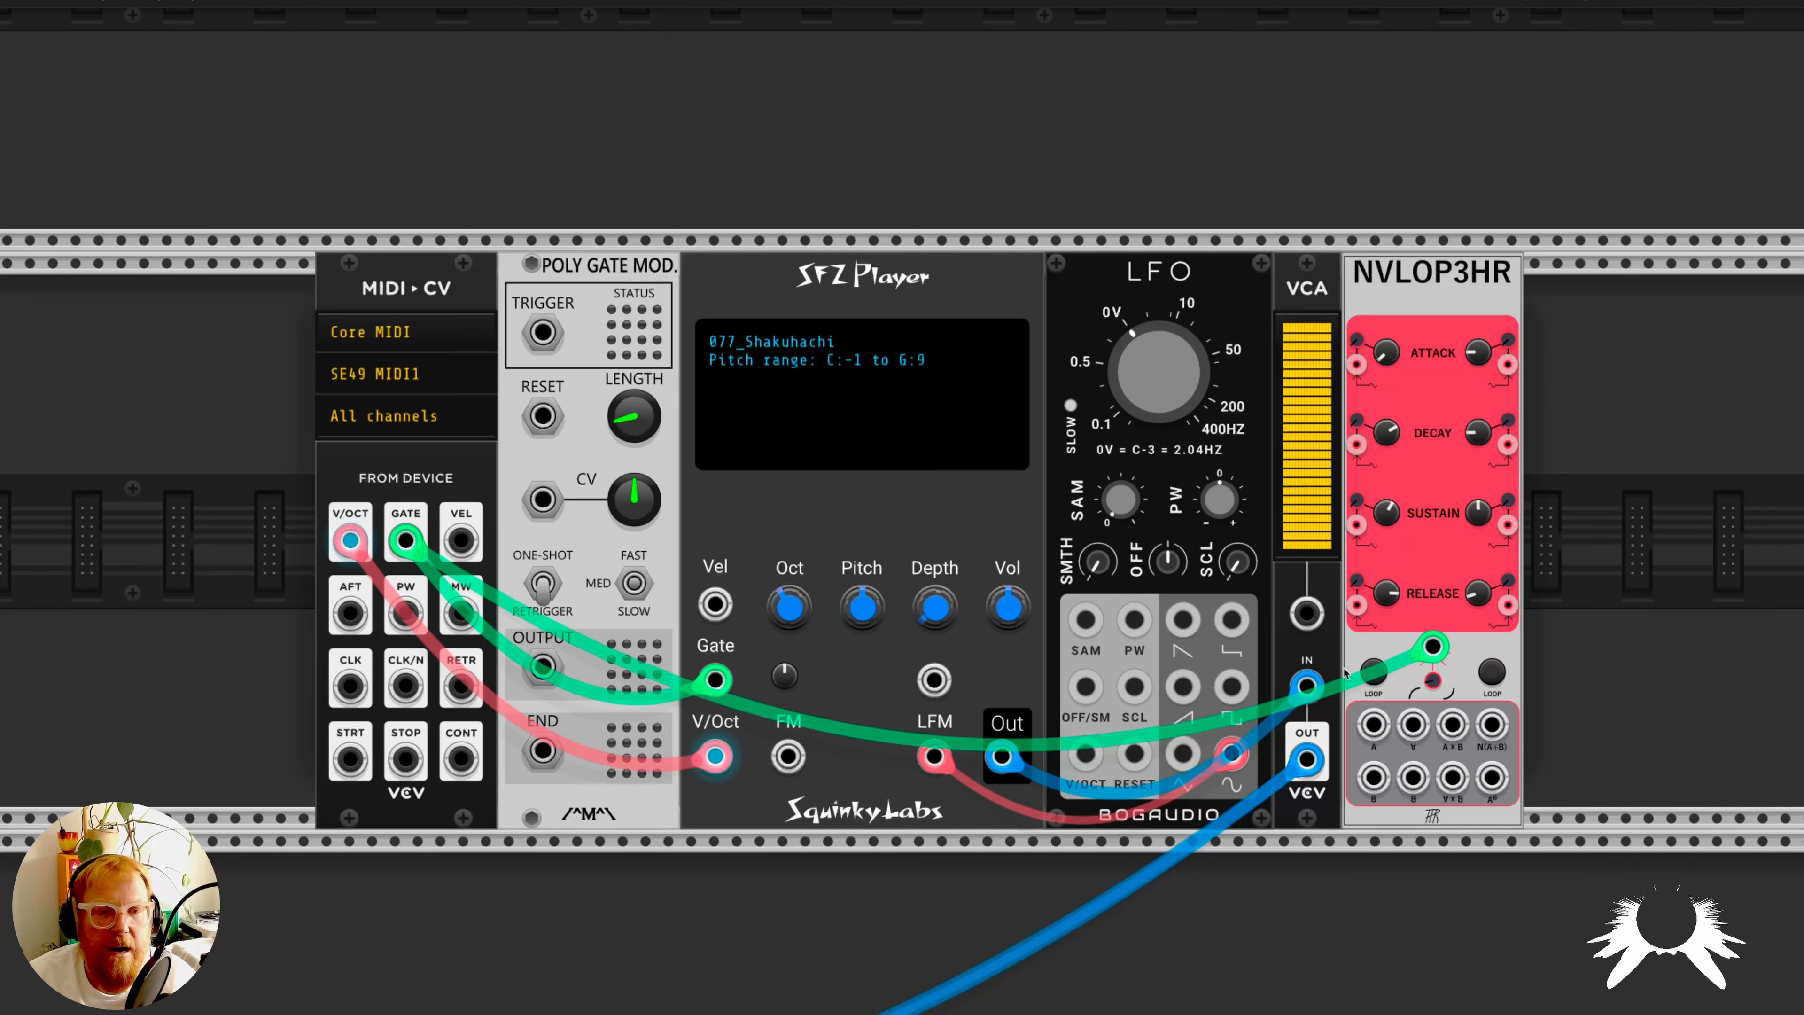
- Raise the SFZ Player's LFM depth slightly and lower the Bogaudio LFO's frequency to slow the vibrato
{"action": "mouse_move", "coordinate": [1232, 571]}
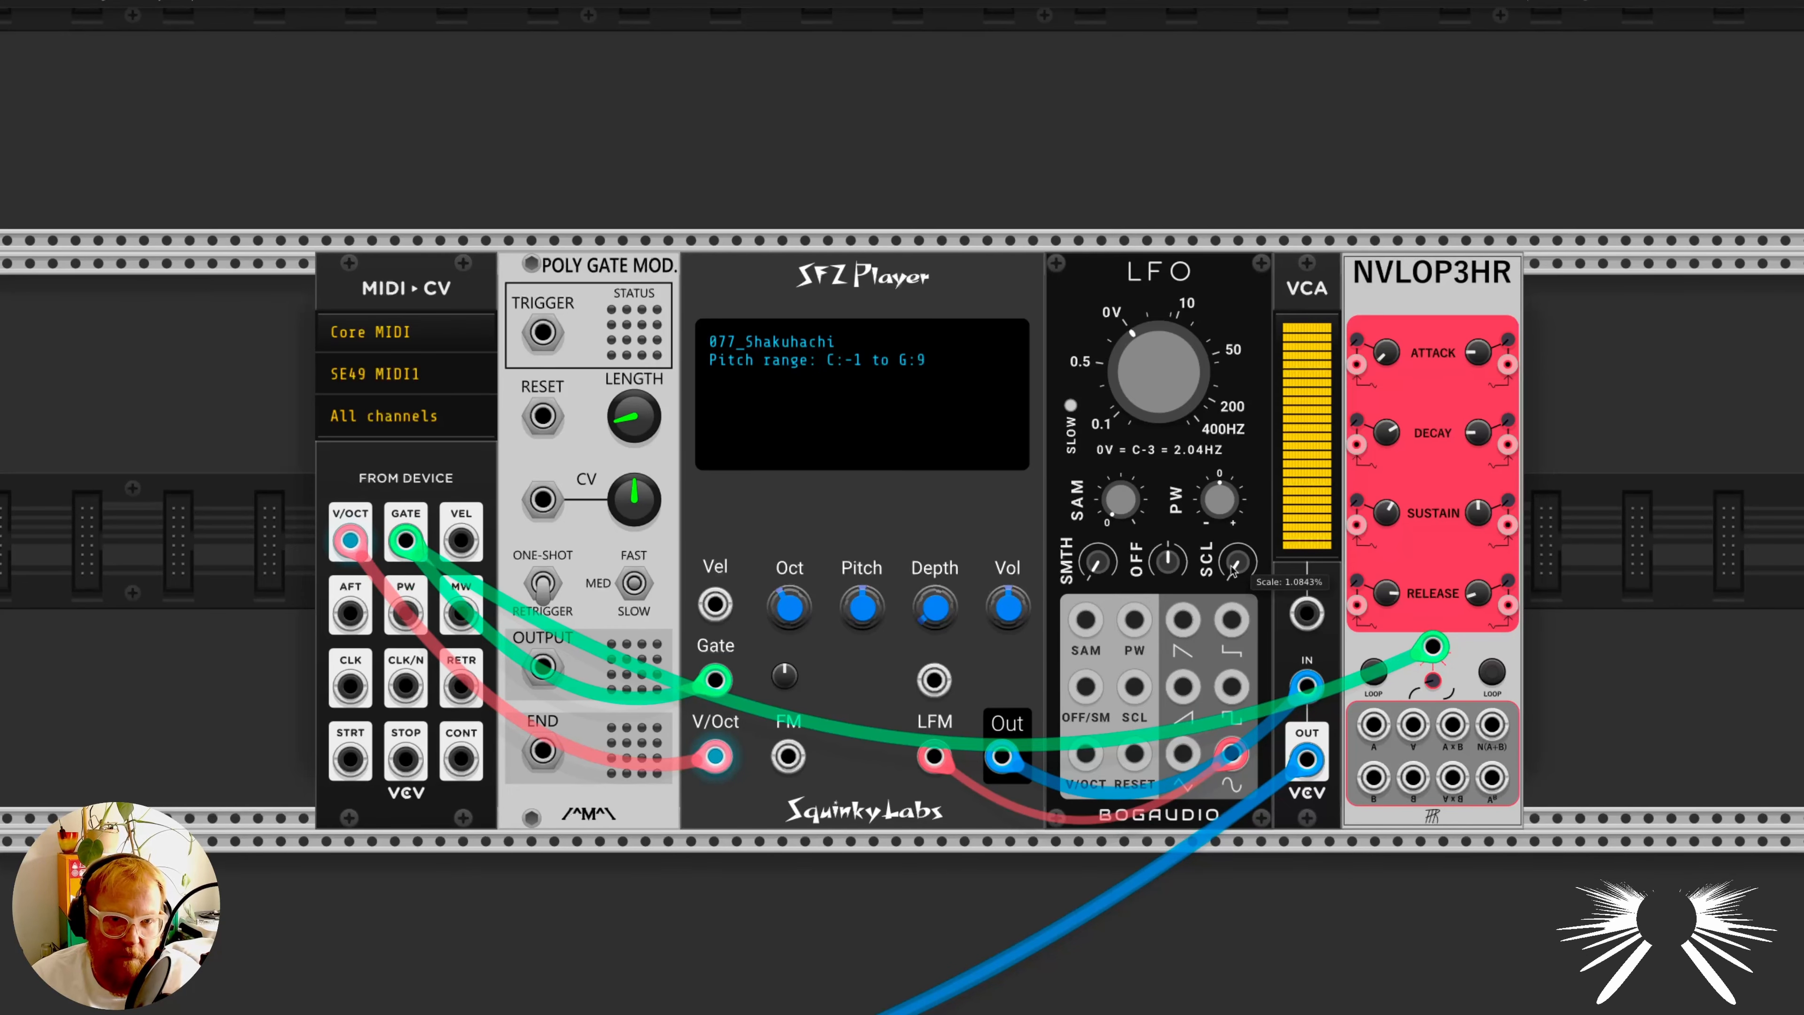
{"action": "mouse_move", "coordinate": [939, 625]}
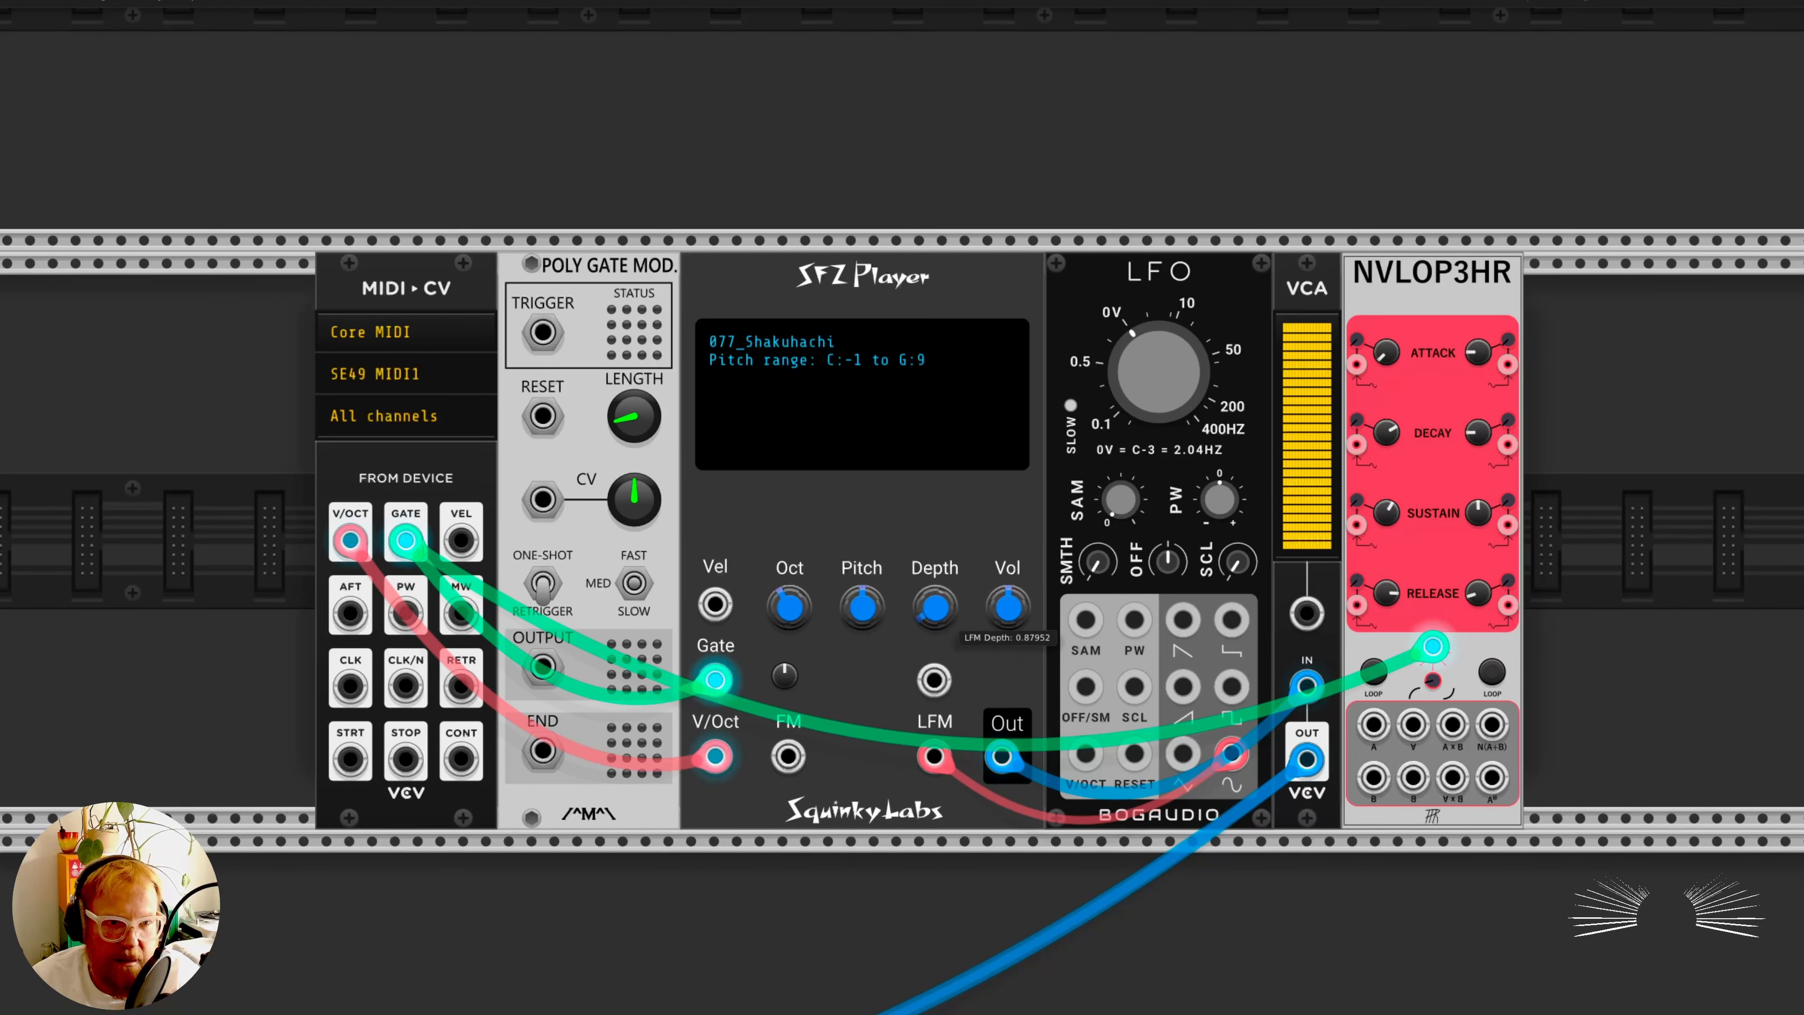
{"action": "left_click_drag", "start_coordinate": [935, 607], "coordinate": [935, 580]}
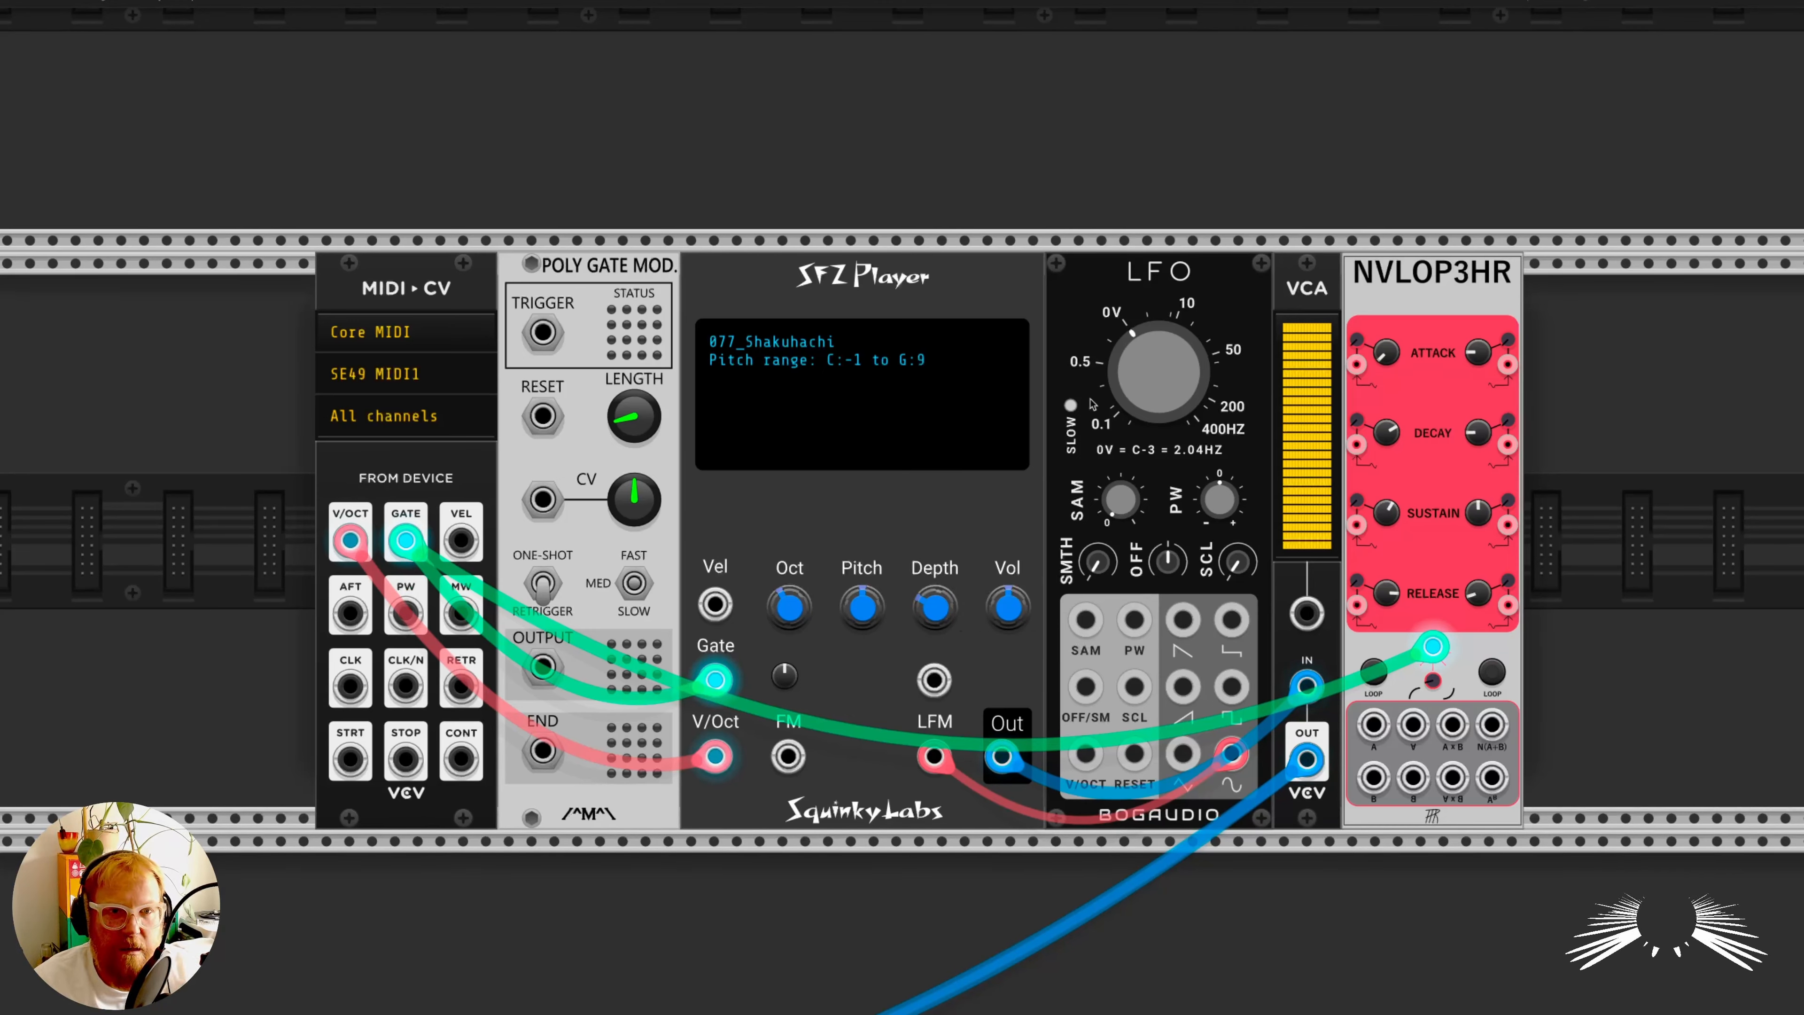
{"action": "mouse_move", "coordinate": [1191, 406]}
{"action": "left_mouse_down"}
{"action": "mouse_move", "coordinate": [1191, 423]}
{"action": "mouse_move", "coordinate": [1174, 405]}
{"action": "left_mouse_up"}
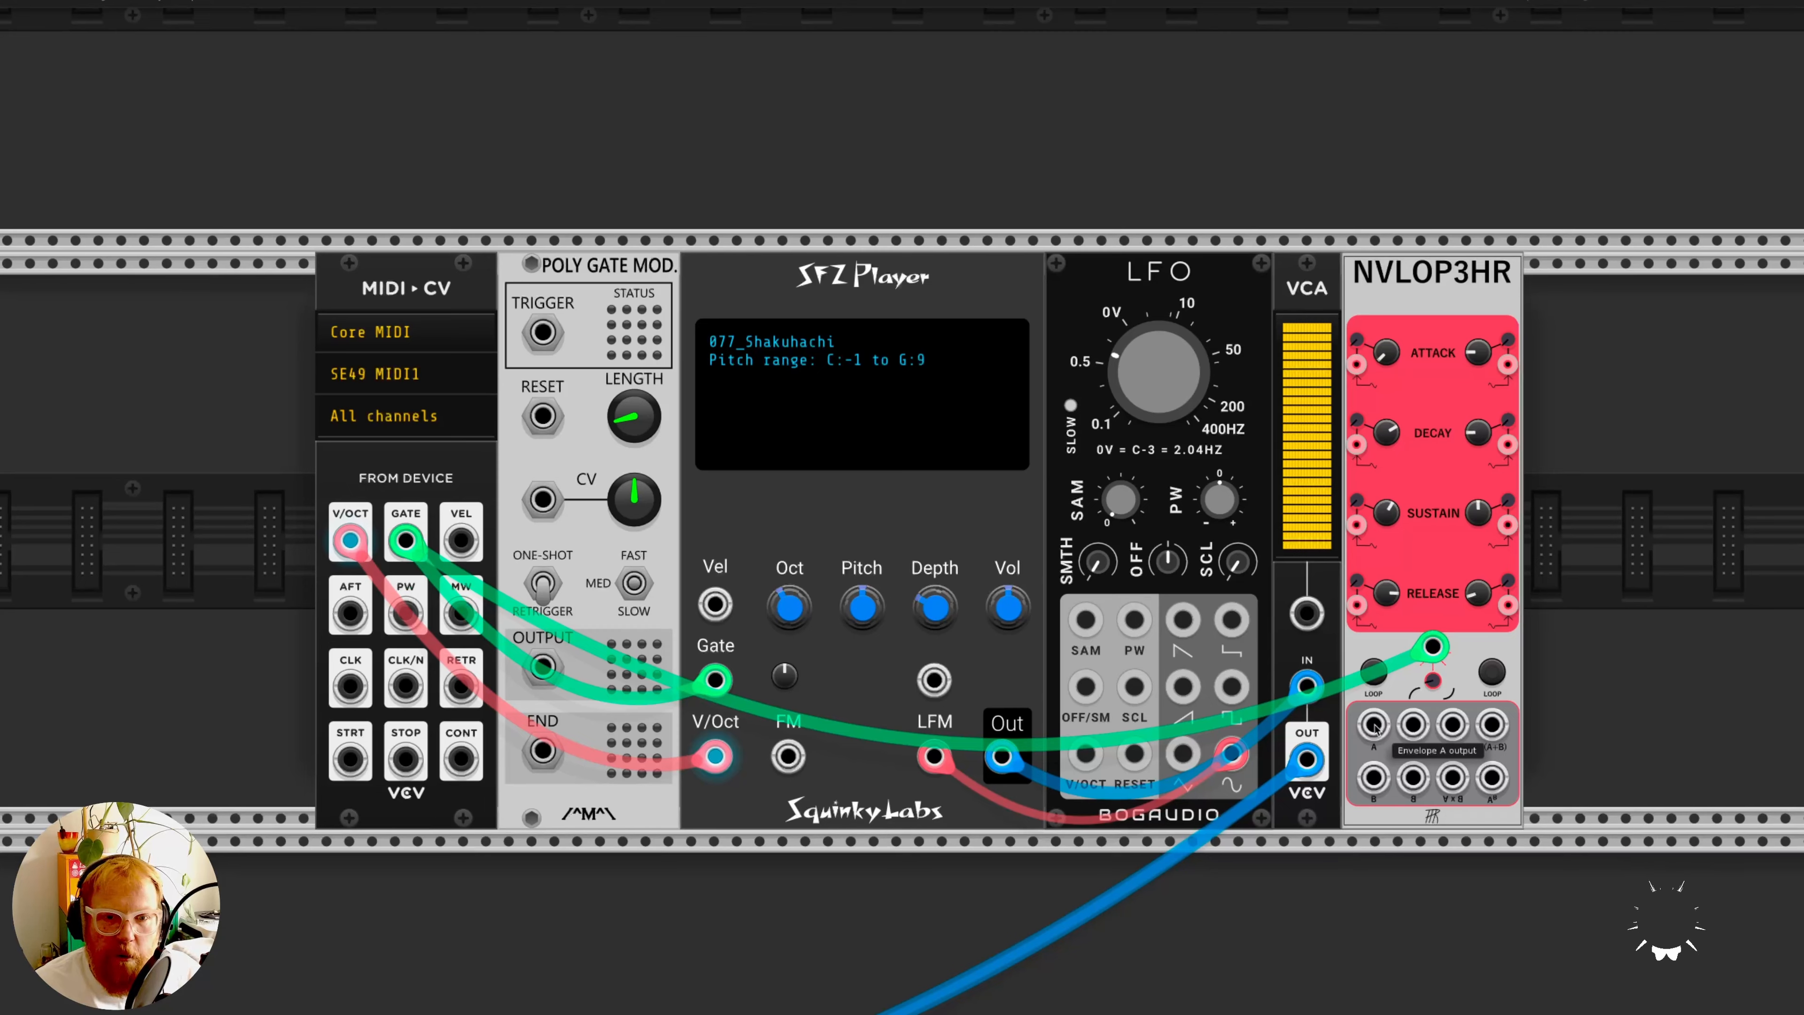
{"action": "right_click", "coordinate": [1435, 816]}
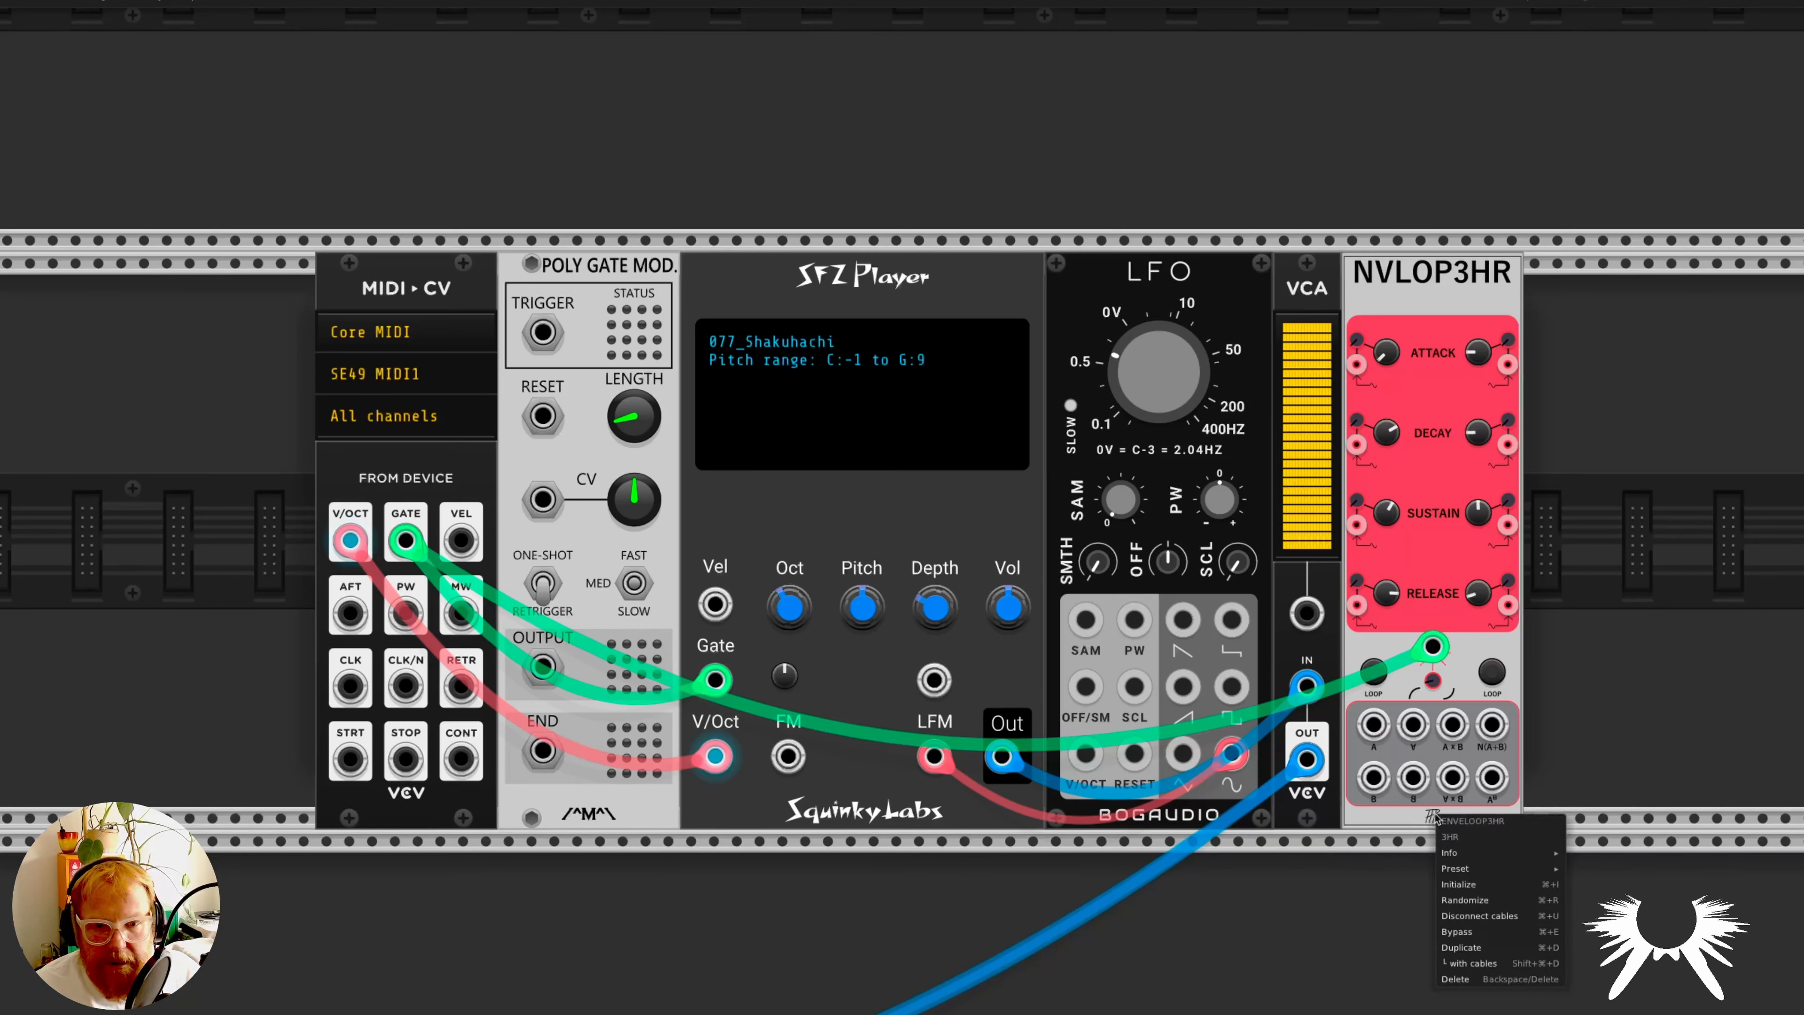
{"action": "left_click", "coordinate": [1397, 817]}
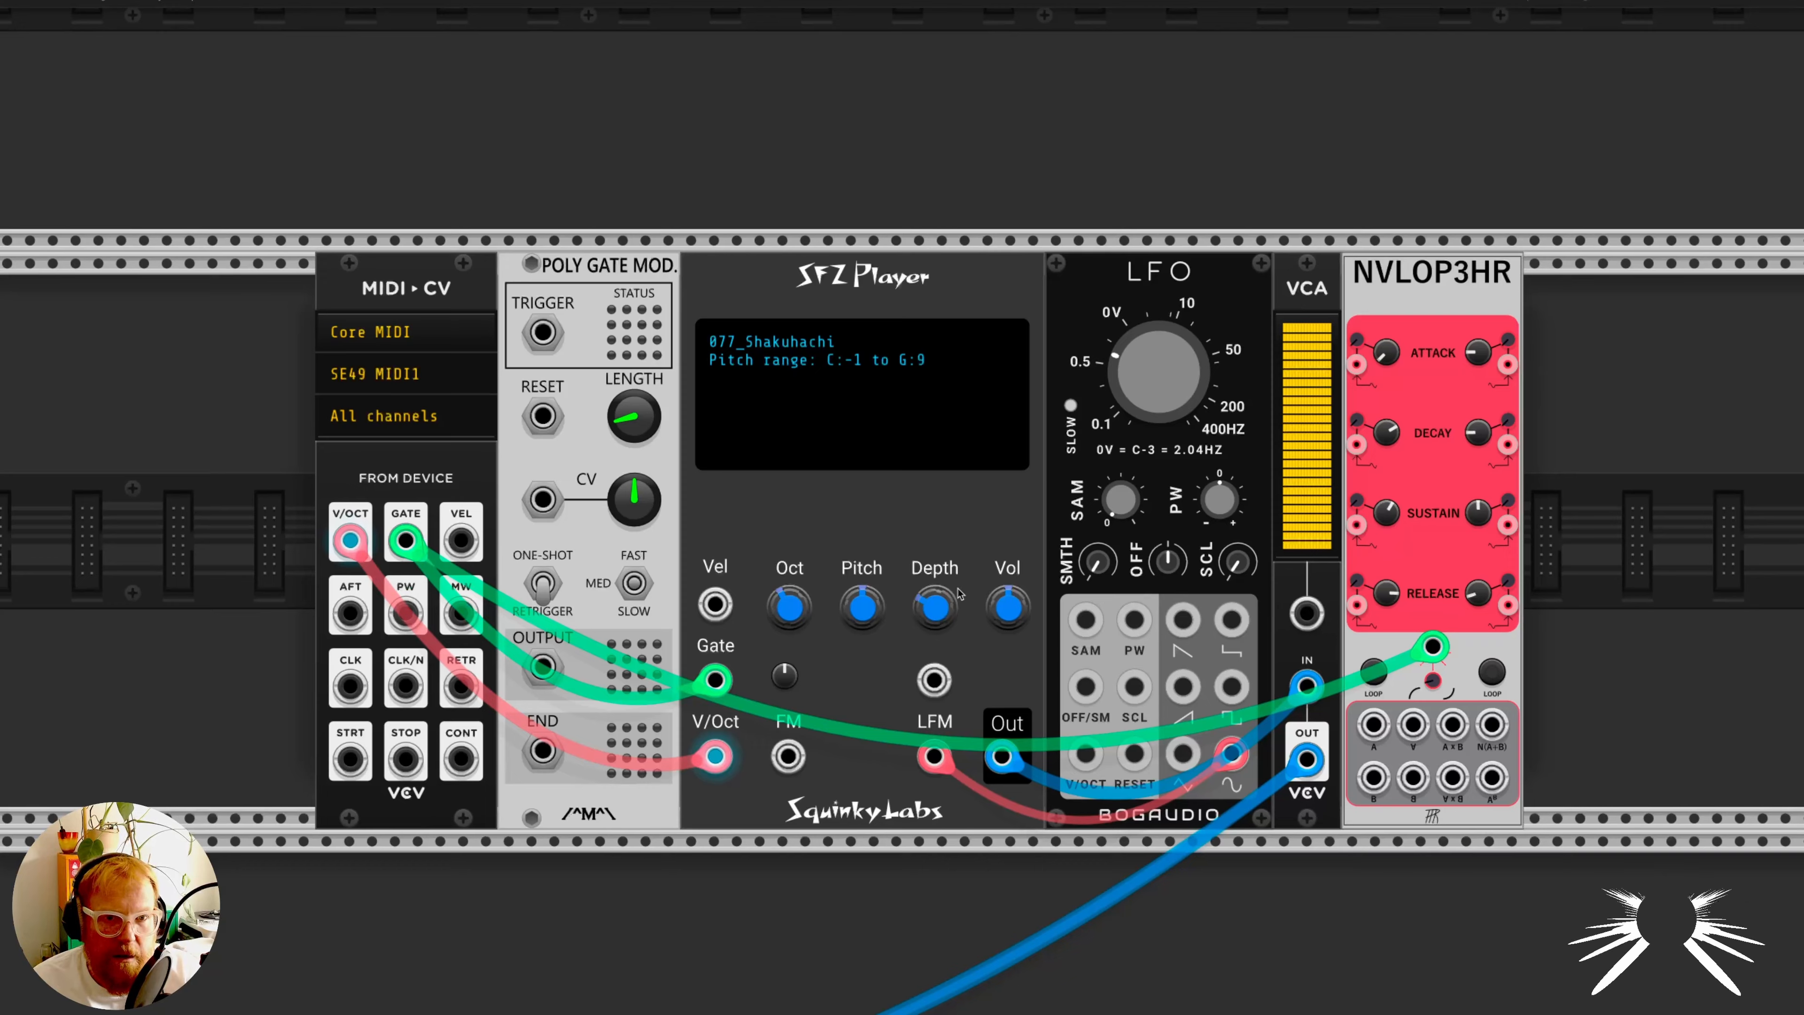
- Reroute the SFZ Player's MIDI gate cable to the Poly Gate Mod trigger and patch that module's output to the player's Gate in green
{"action": "mouse_move", "coordinate": [944, 610]}
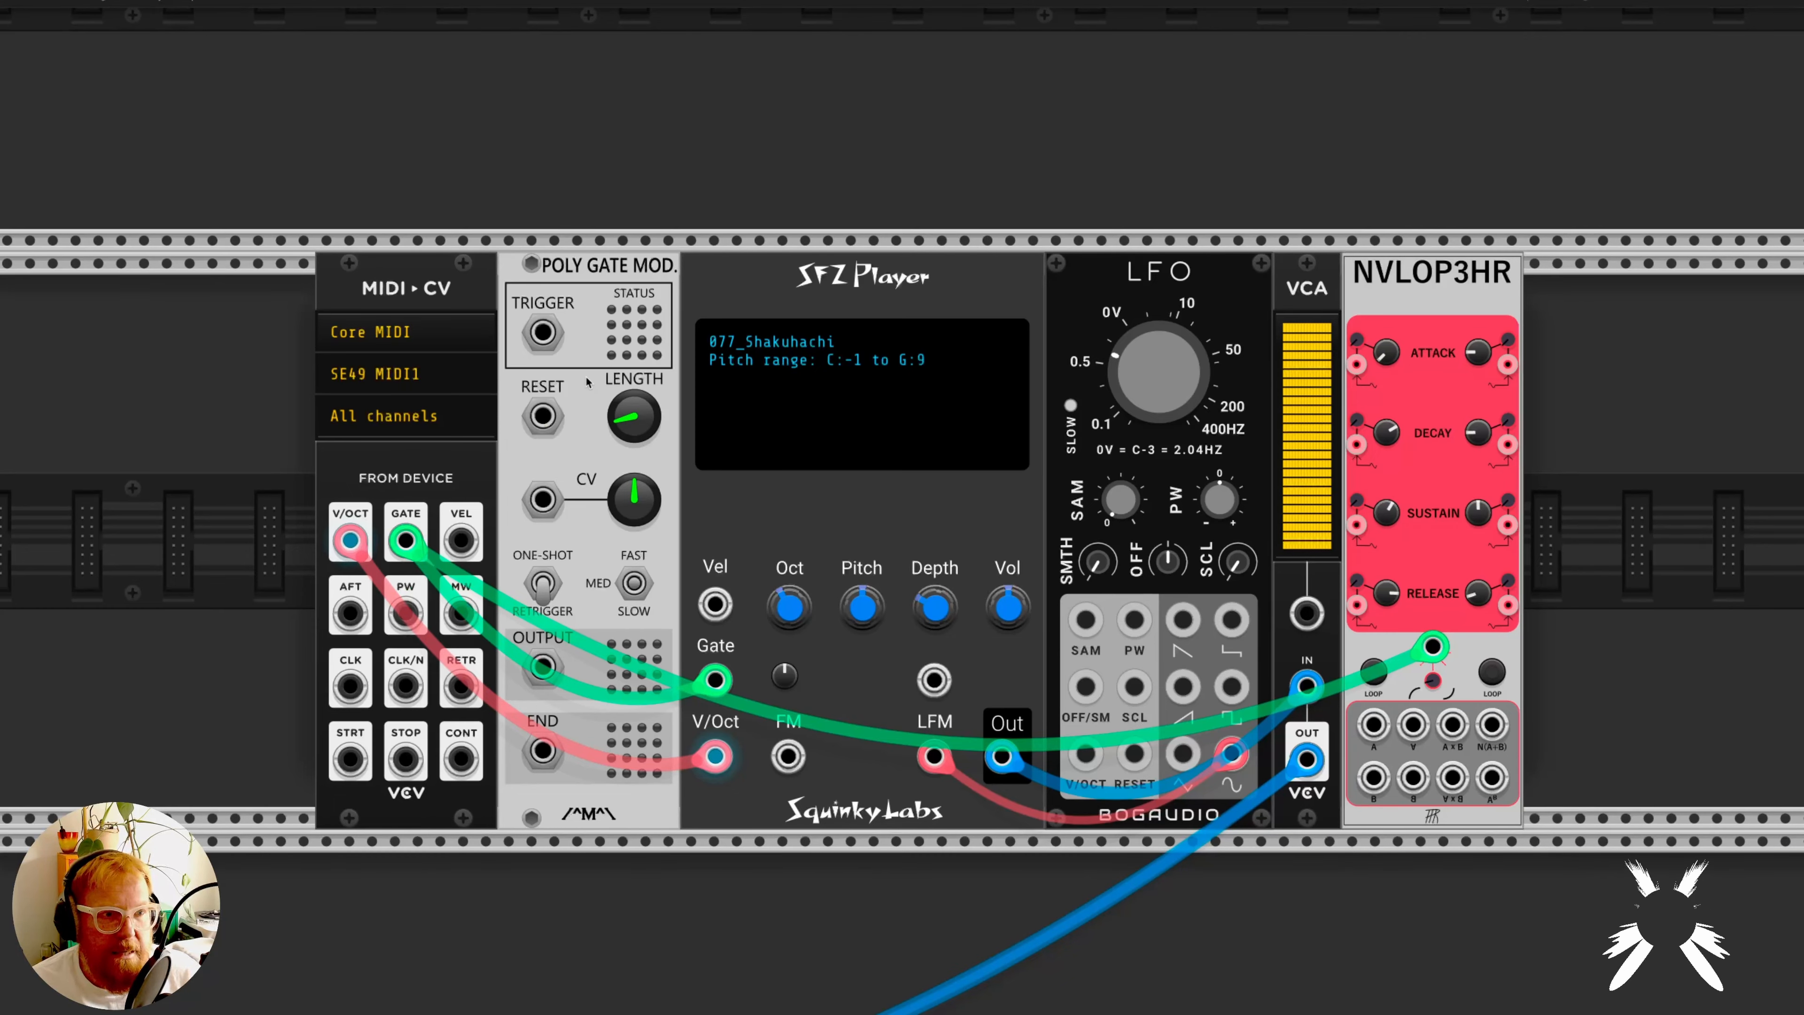
{"action": "mouse_move", "coordinate": [713, 681]}
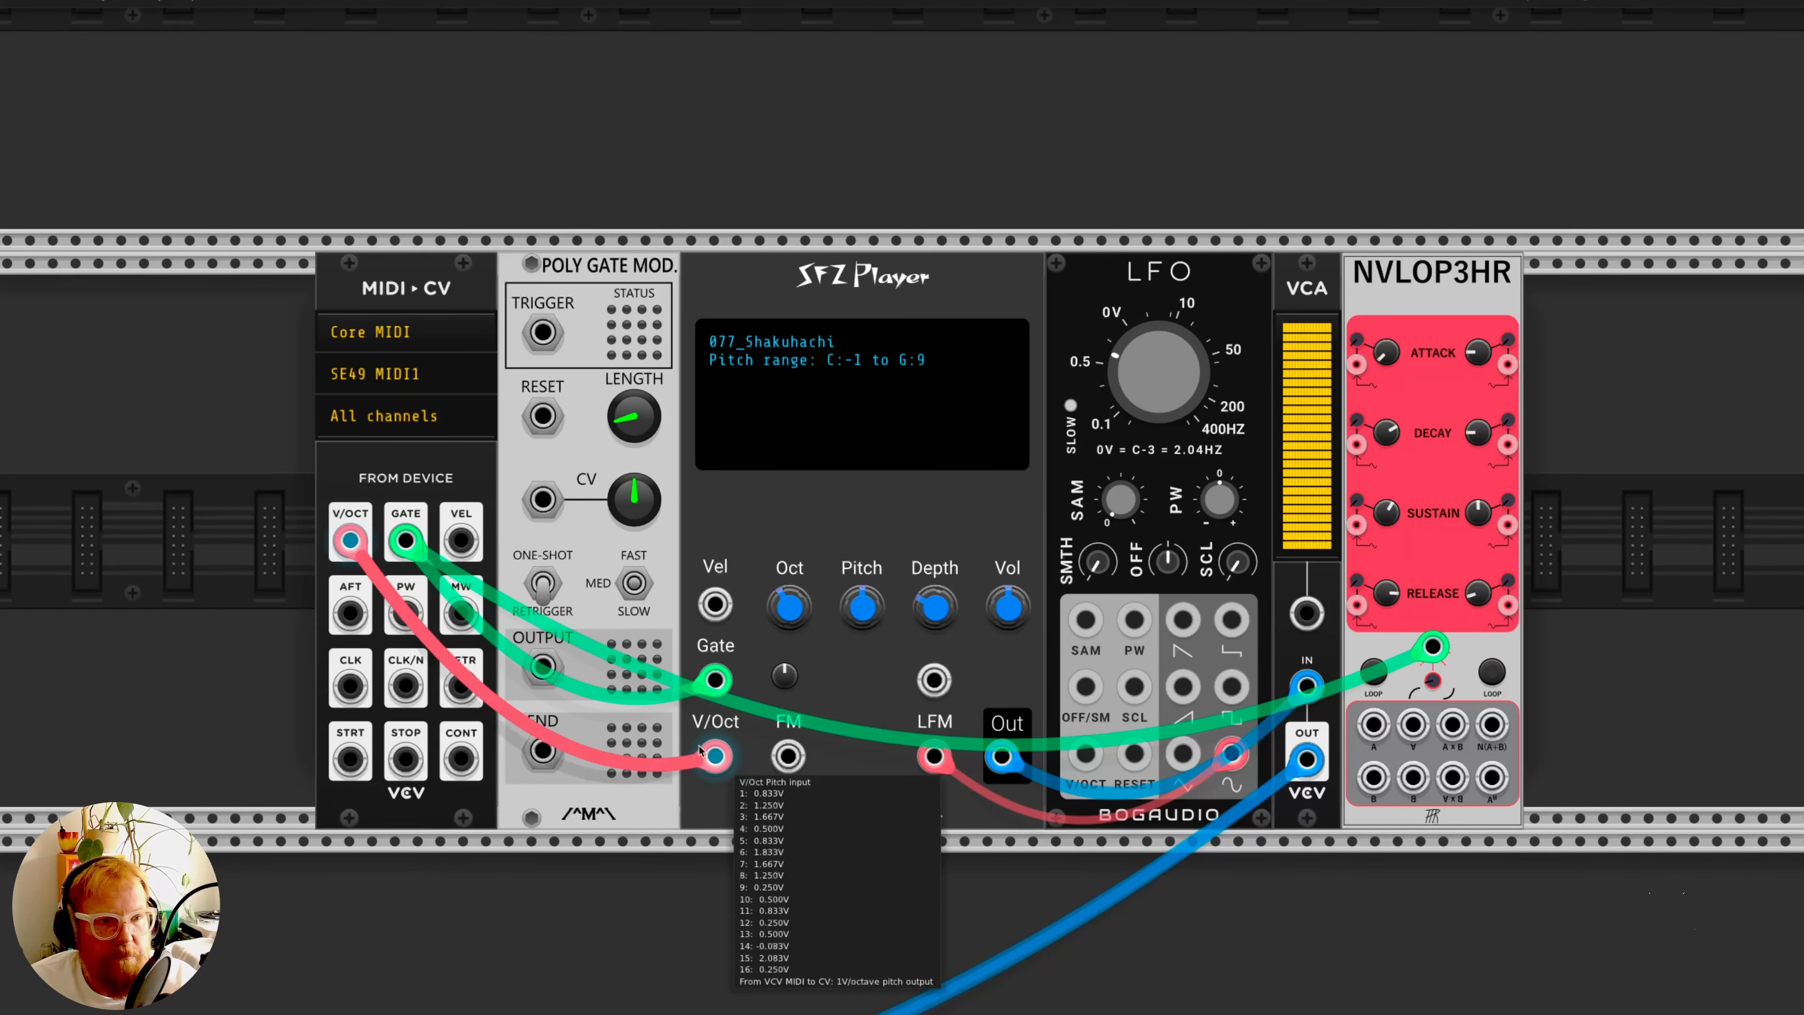
{"action": "left_click_drag", "start_coordinate": [713, 680], "coordinate": [542, 332]}
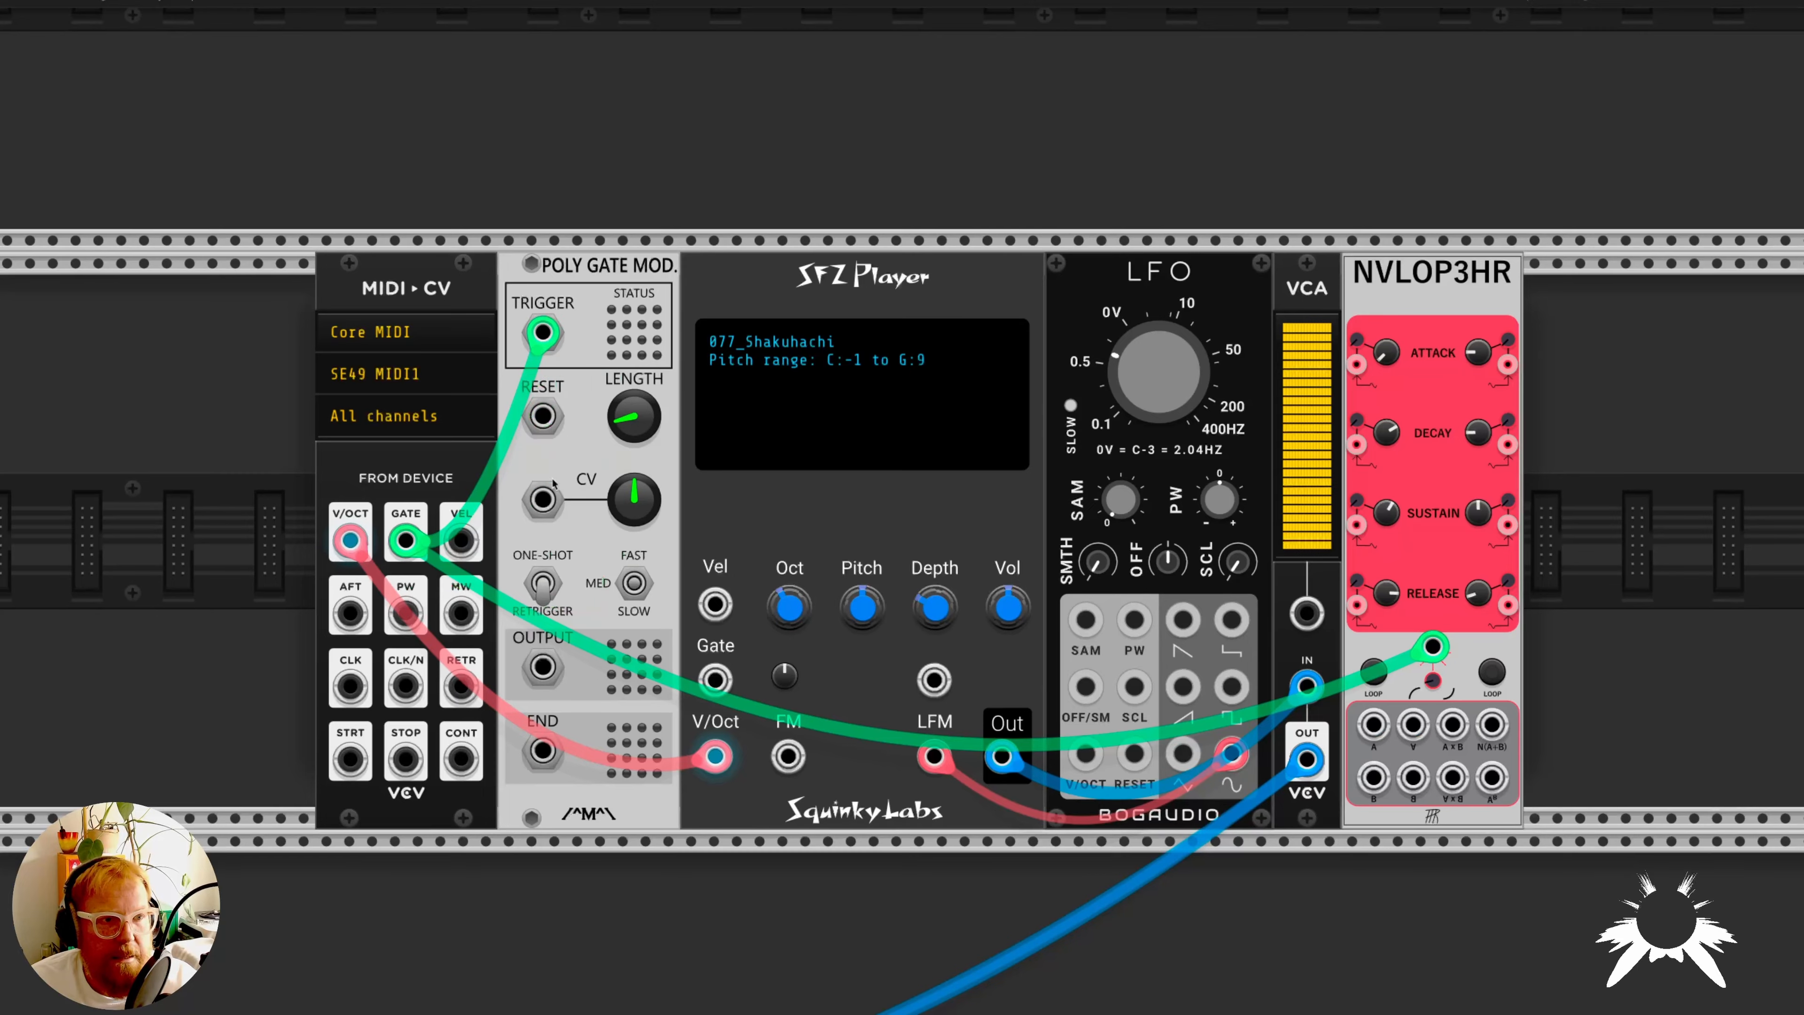
{"action": "left_click_drag", "start_coordinate": [543, 659], "coordinate": [713, 691]}
{"action": "key", "text": "3"}
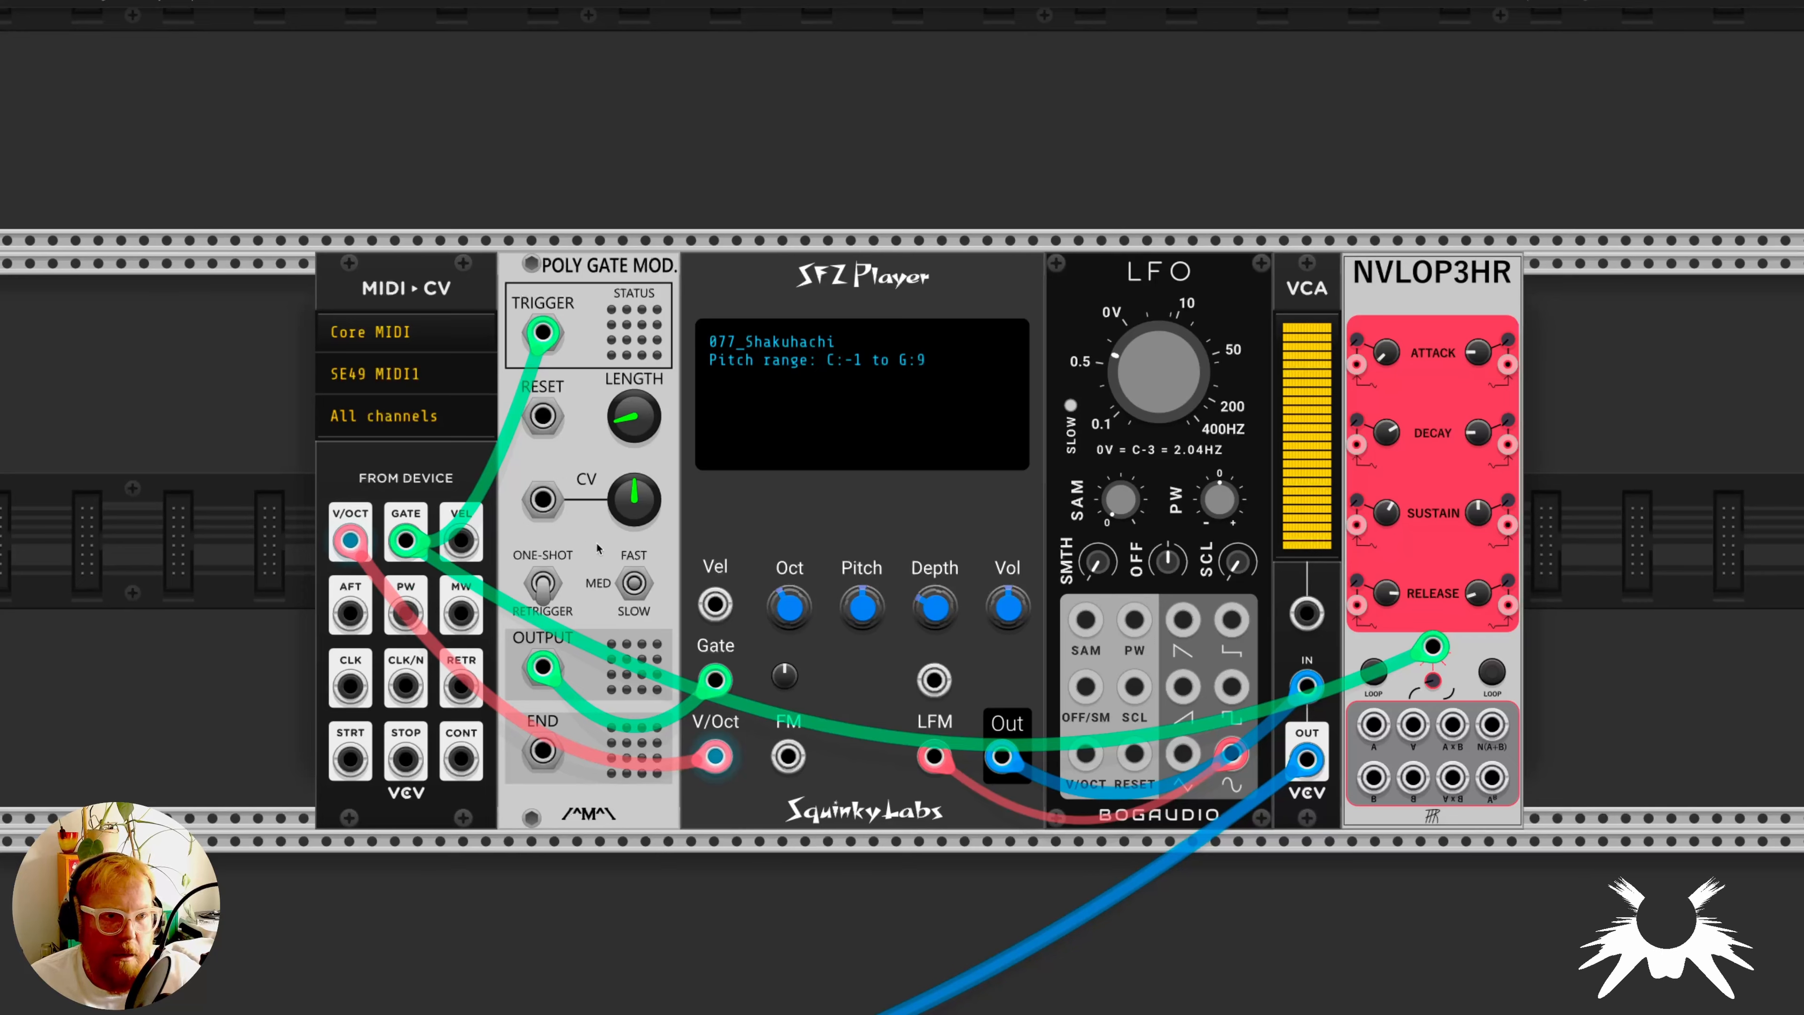
- Patch NVLOP3HR's envelope A output to the VCA's CV input with a red cable
{"action": "left_click_drag", "start_coordinate": [1373, 724], "coordinate": [1300, 625]}
{"action": "key", "text": "1"}
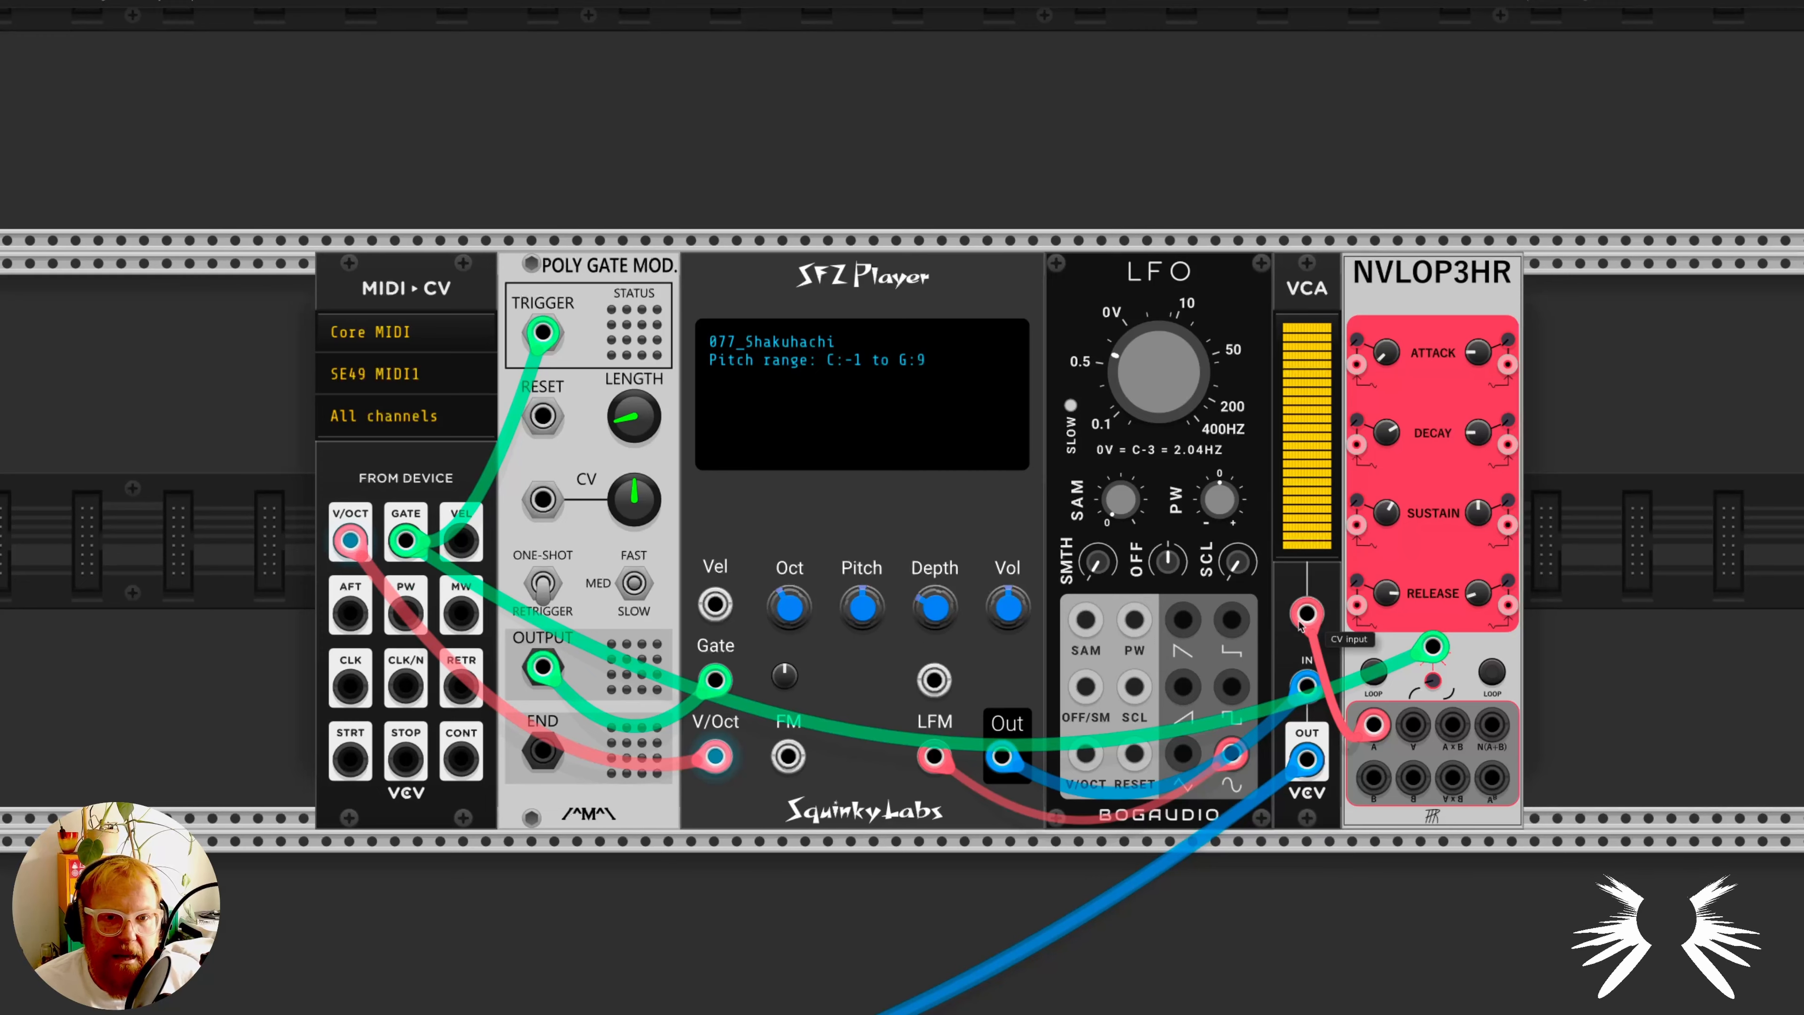
{"action": "left_click_drag", "start_coordinate": [1301, 626], "coordinate": [1306, 614]}
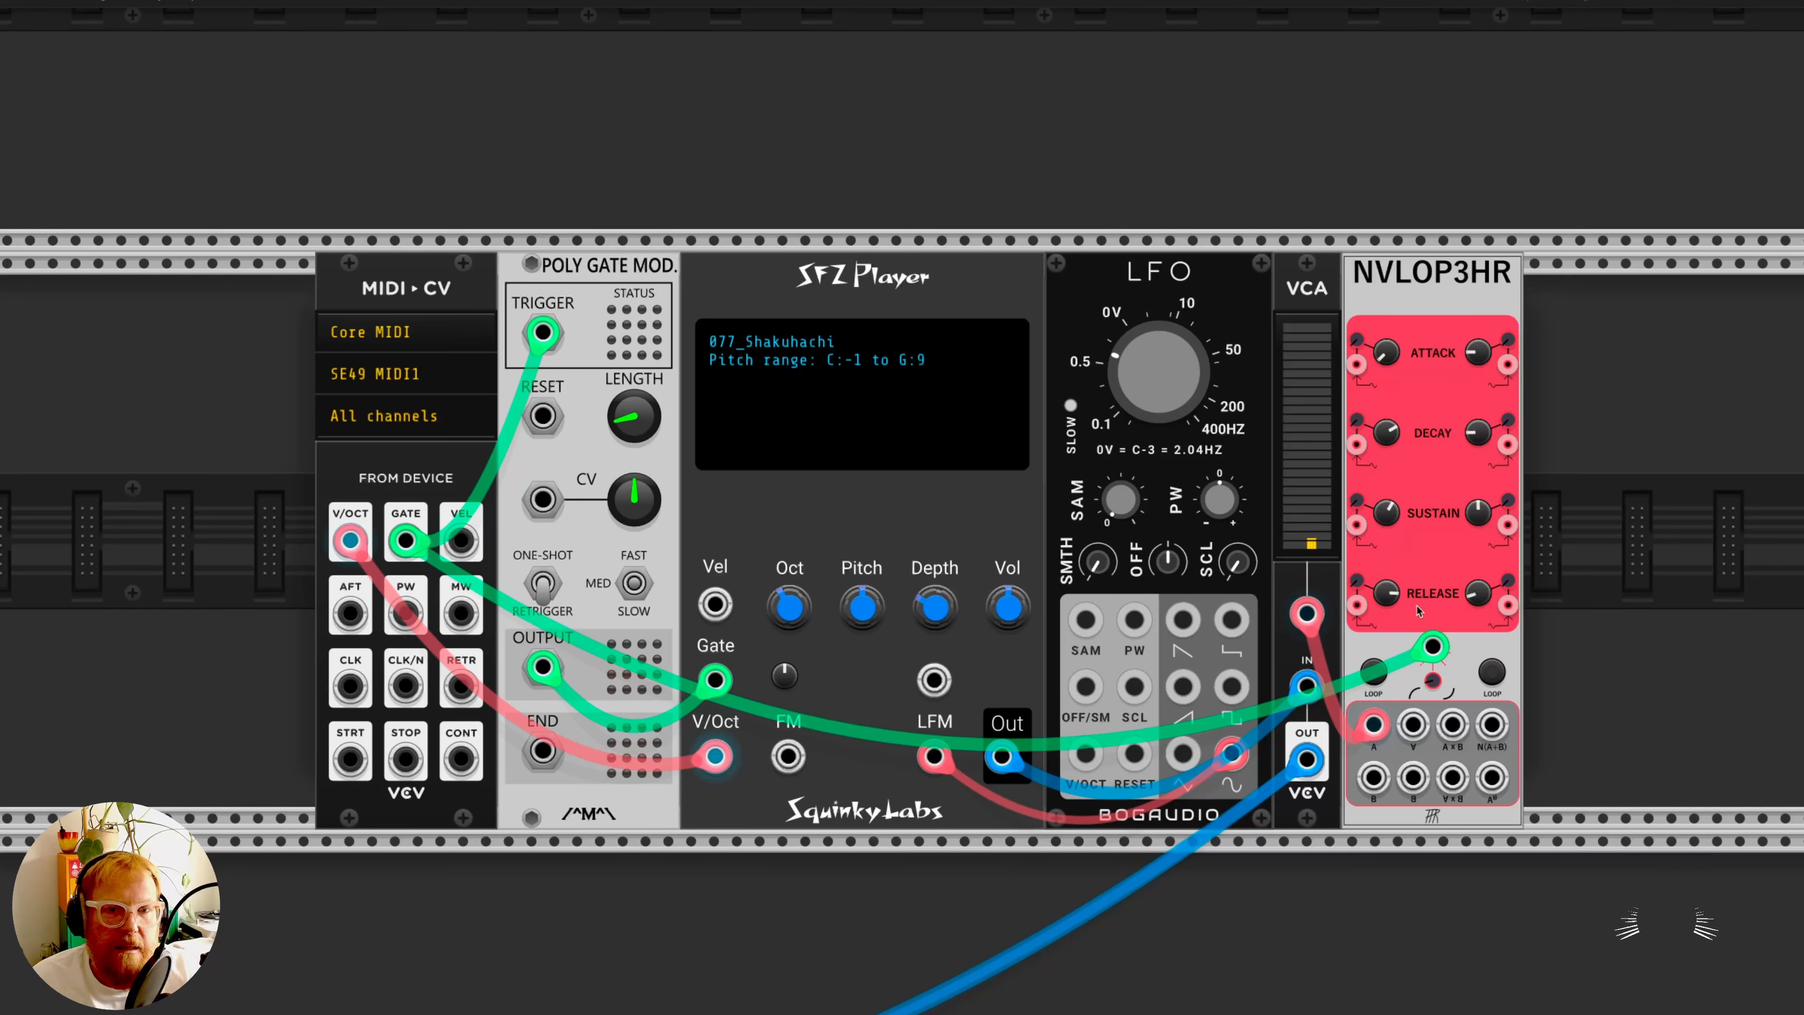
{"action": "mouse_move", "coordinate": [1395, 601]}
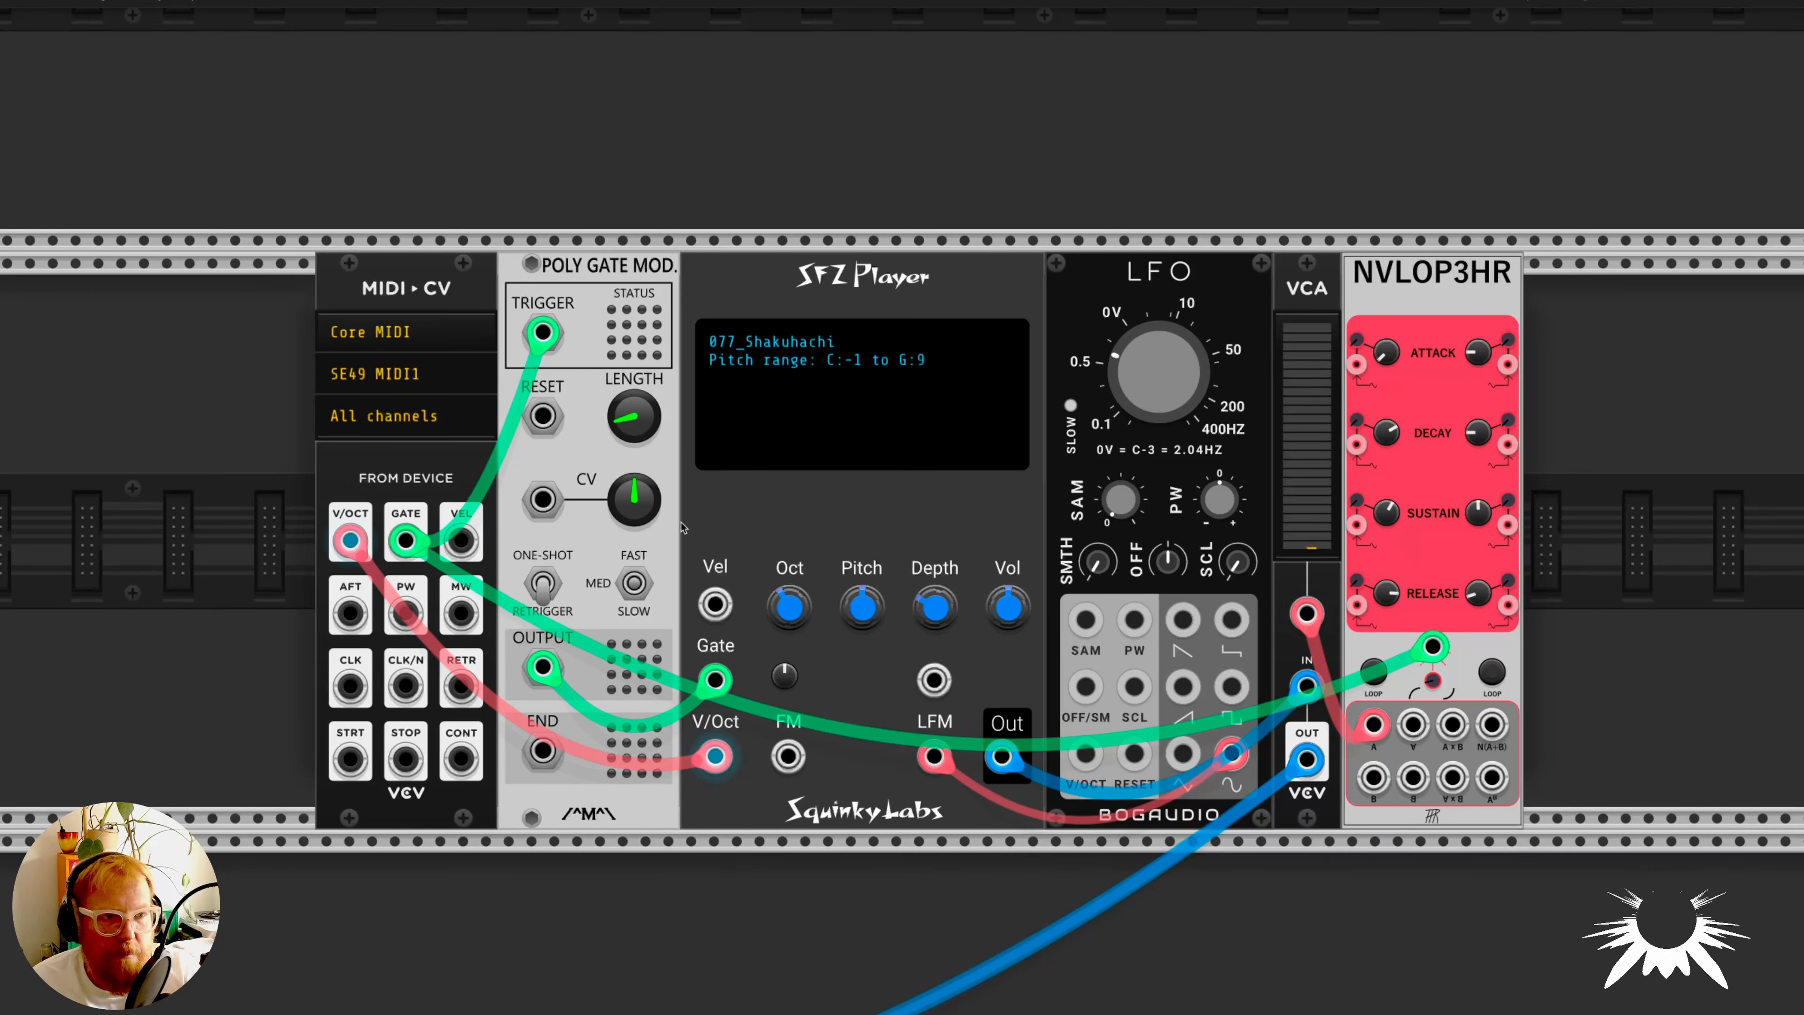
{"action": "mouse_move", "coordinate": [641, 527]}
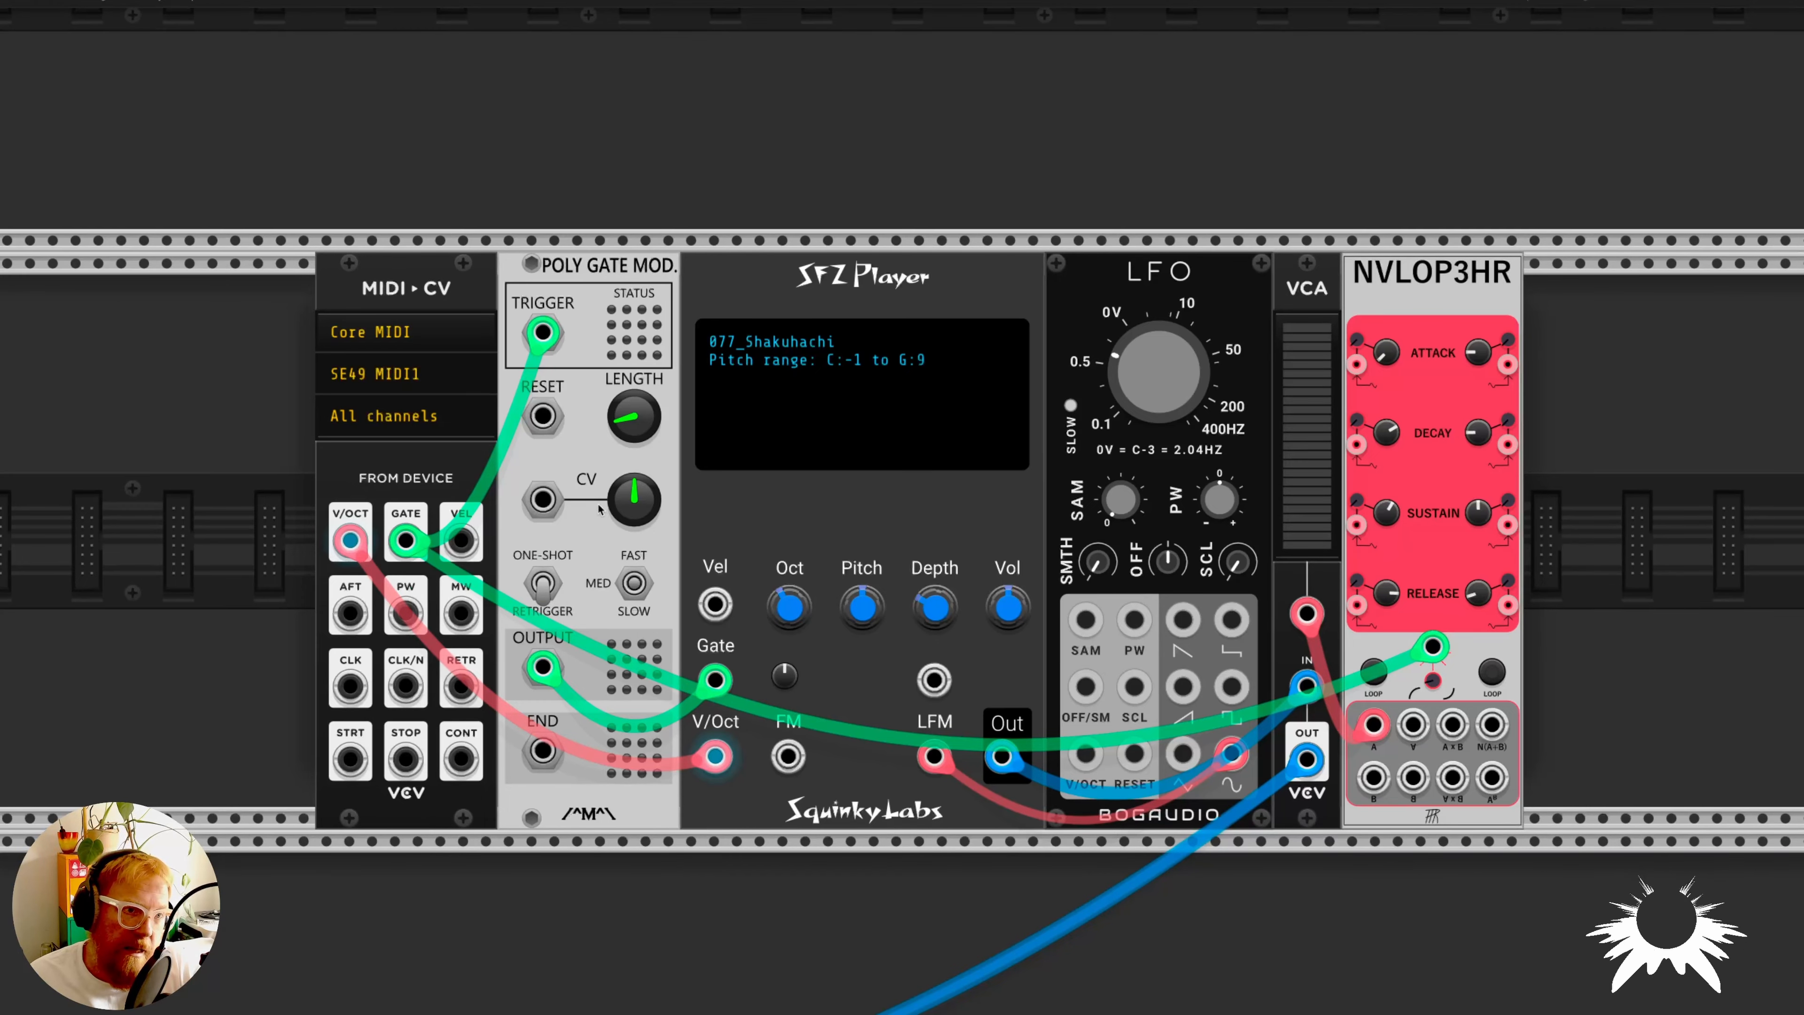
{"action": "mouse_move", "coordinate": [636, 425]}
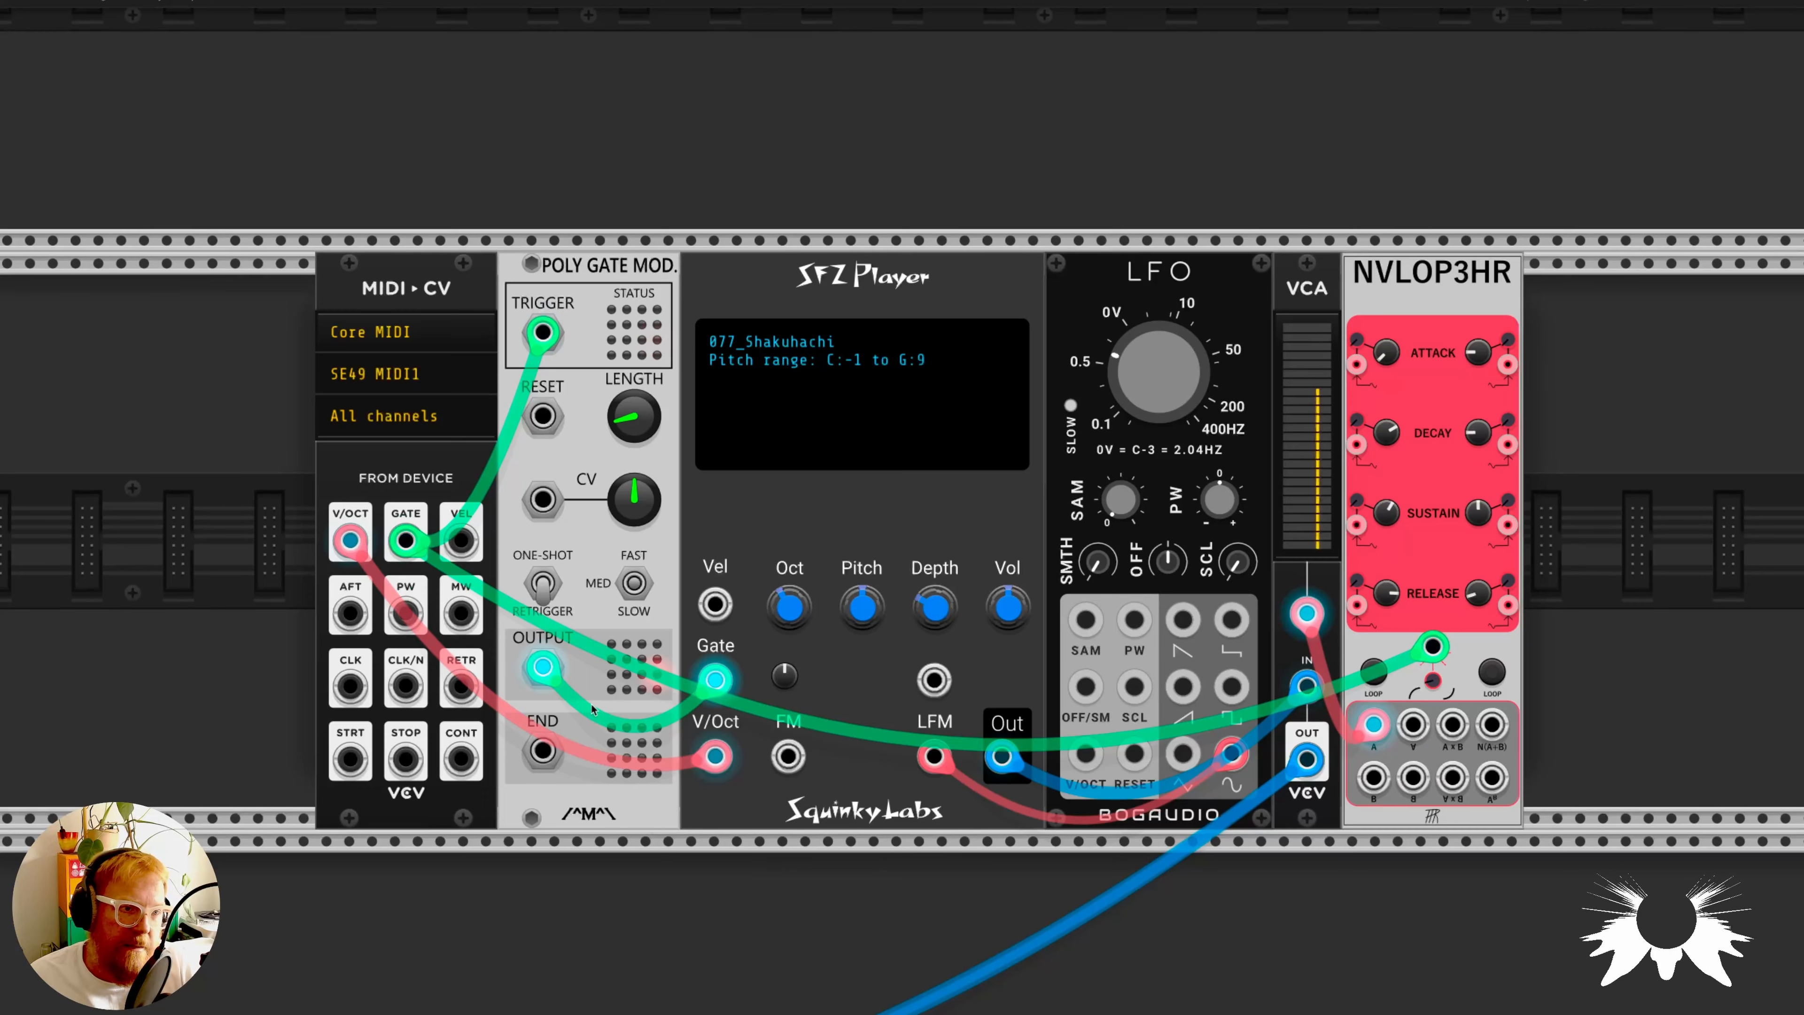
{"action": "mouse_move", "coordinate": [549, 683]}
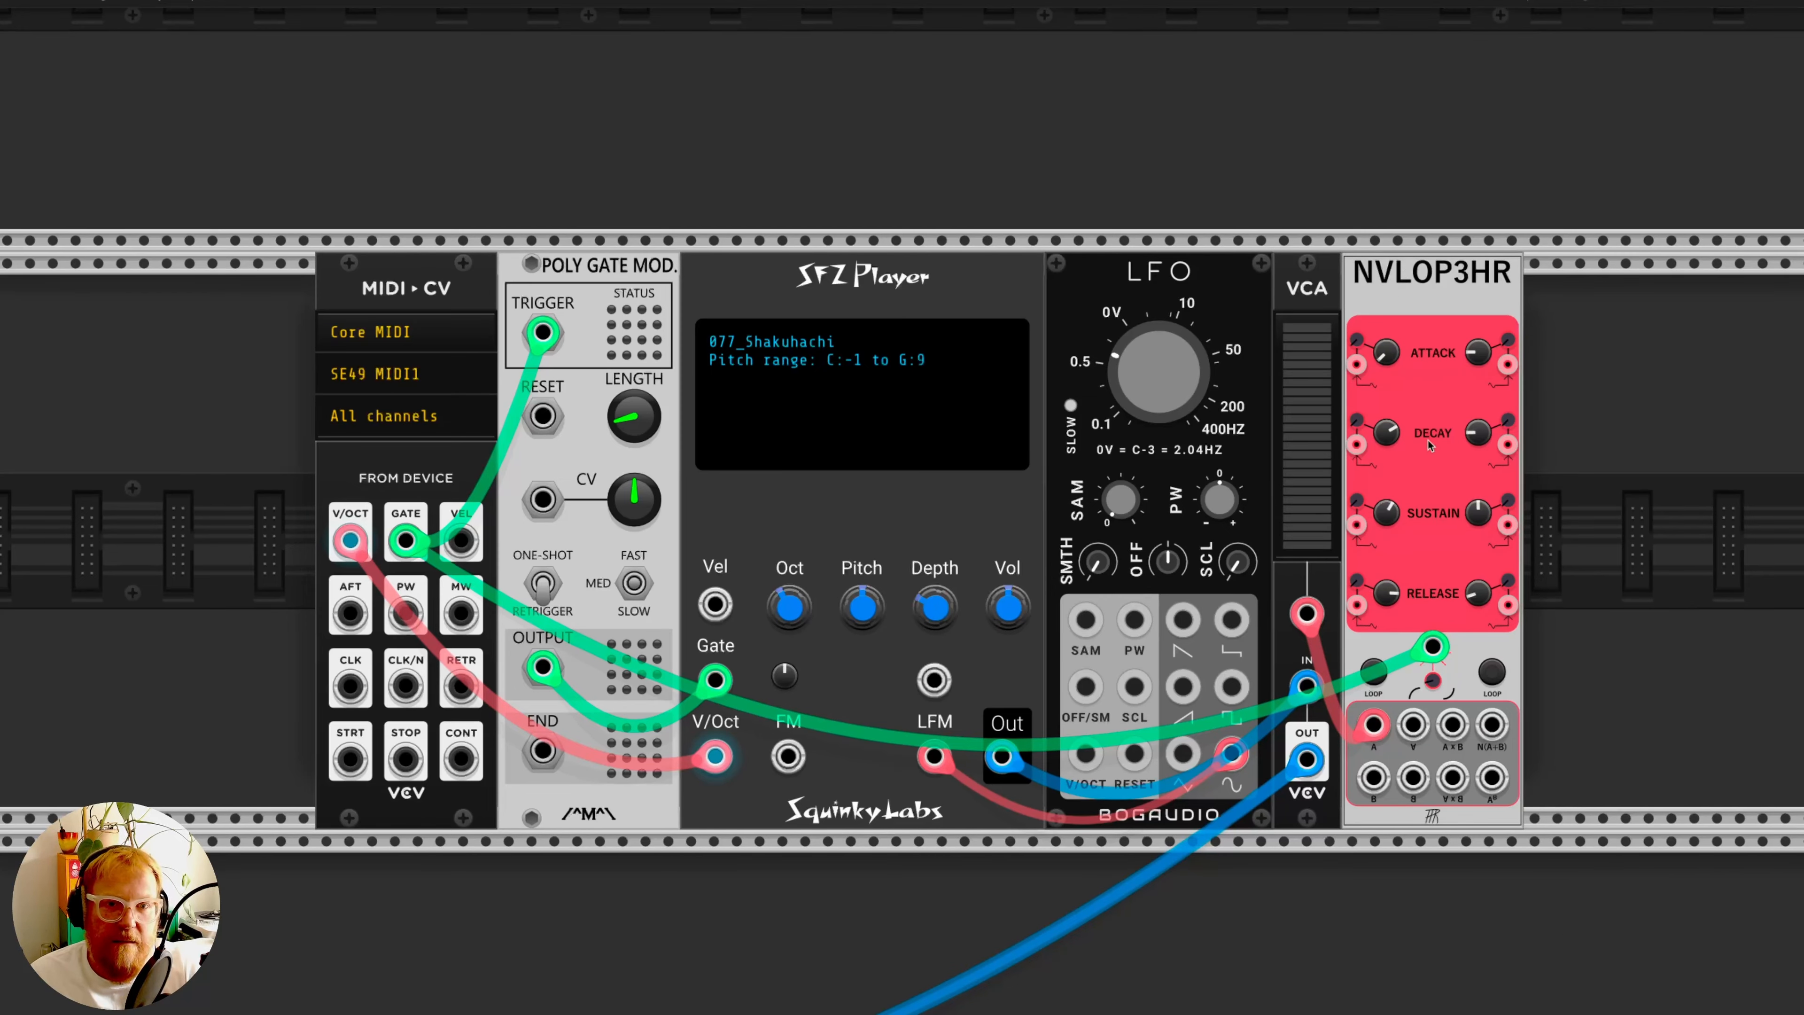
{"action": "mouse_move", "coordinate": [1307, 622]}
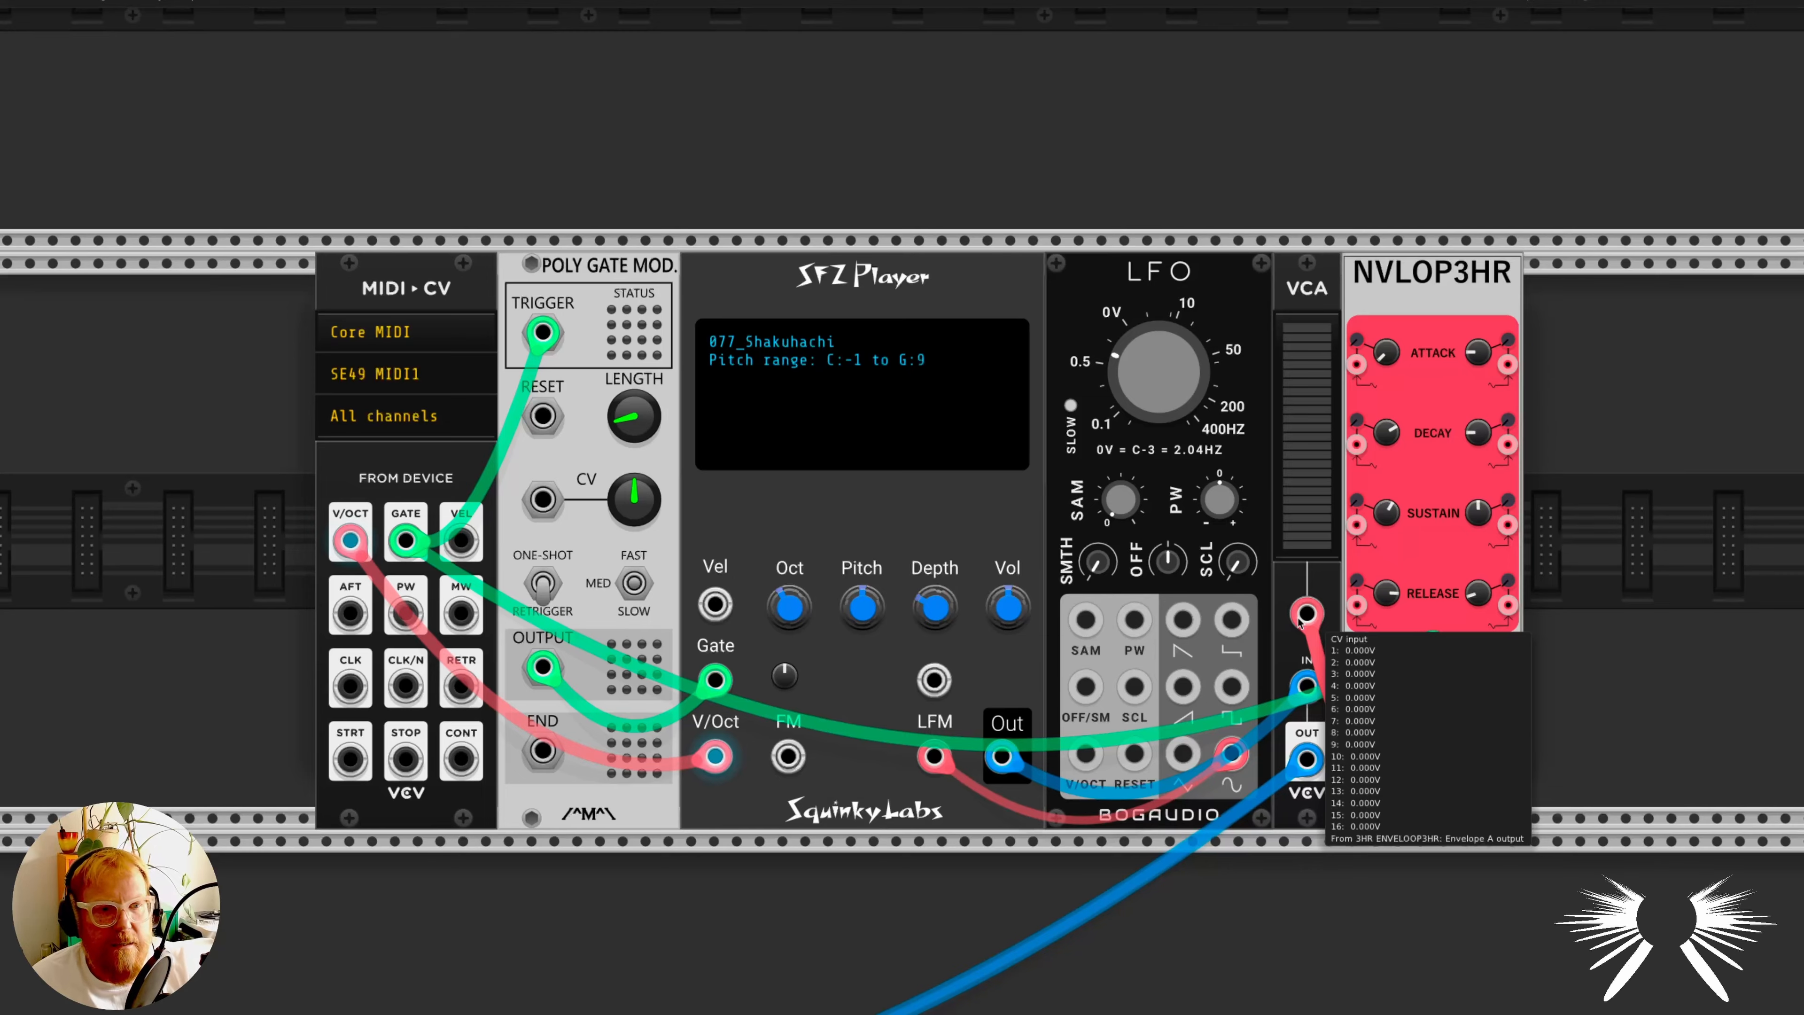
{"action": "mouse_move", "coordinate": [1300, 690]}
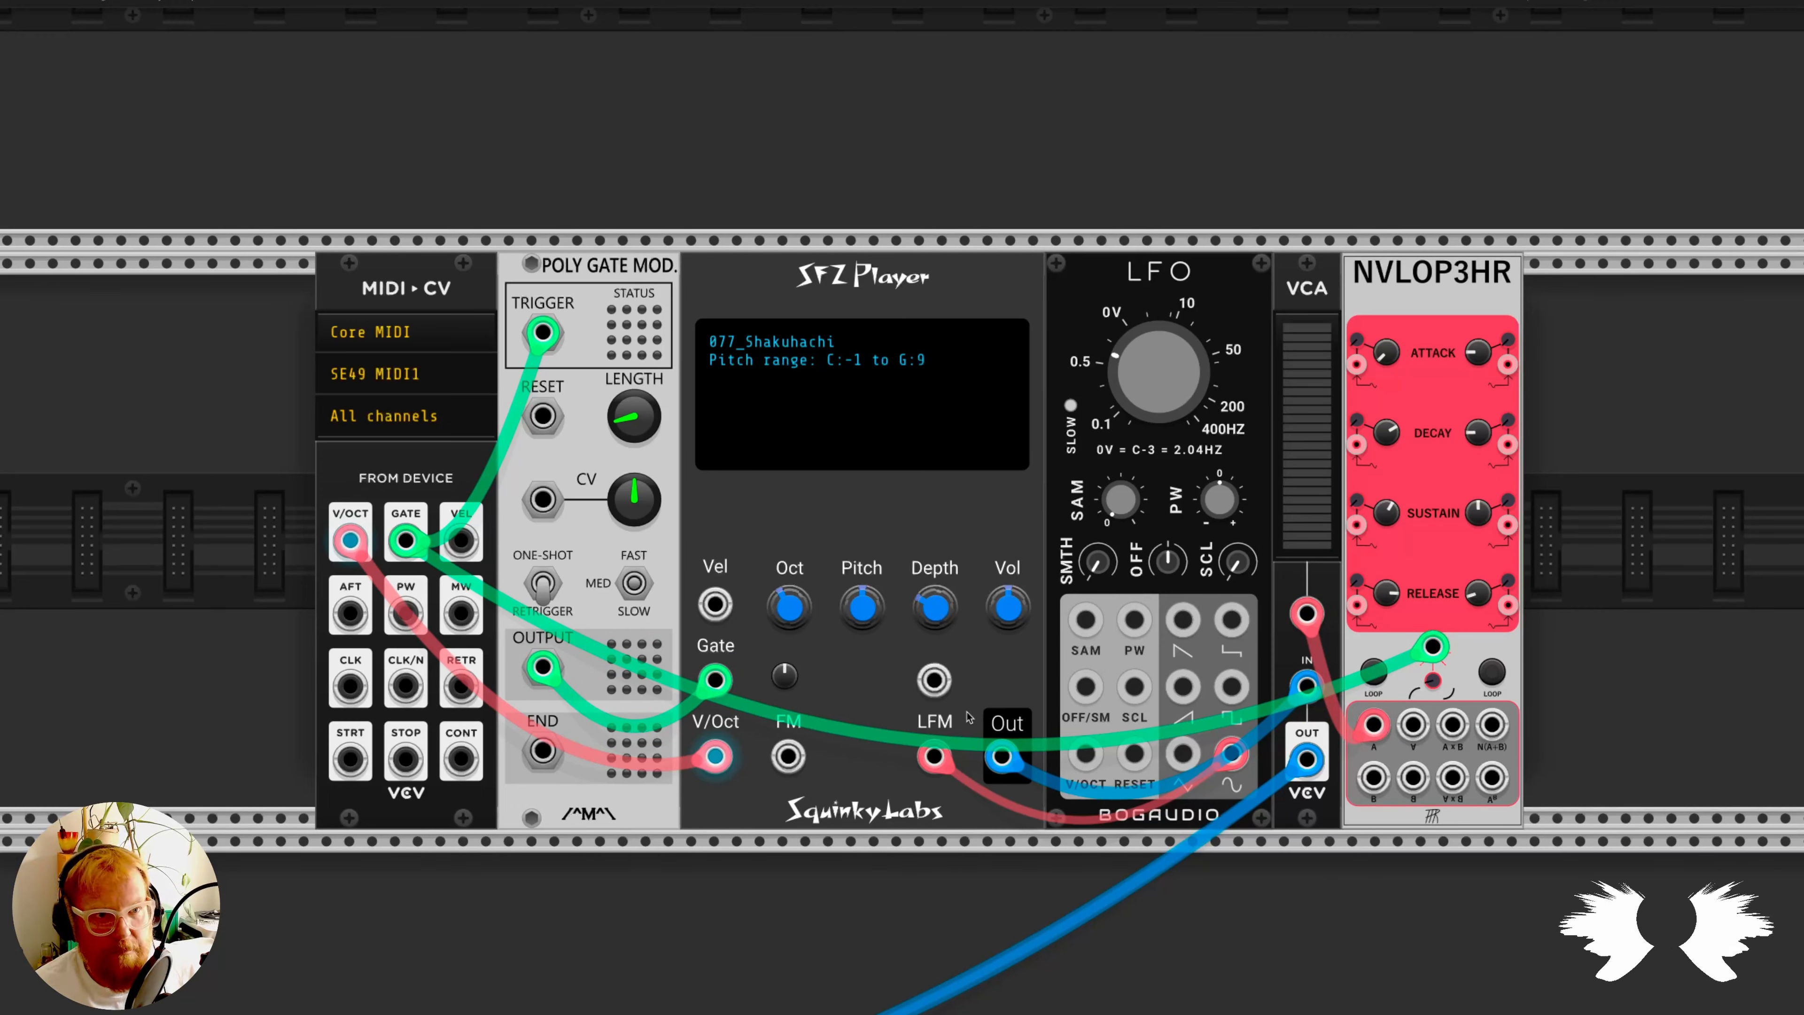
- Load 025_Steel_Guitar.sfz from the SFZ Files folder into the SFZ Player
{"action": "right_click", "coordinate": [758, 405]}
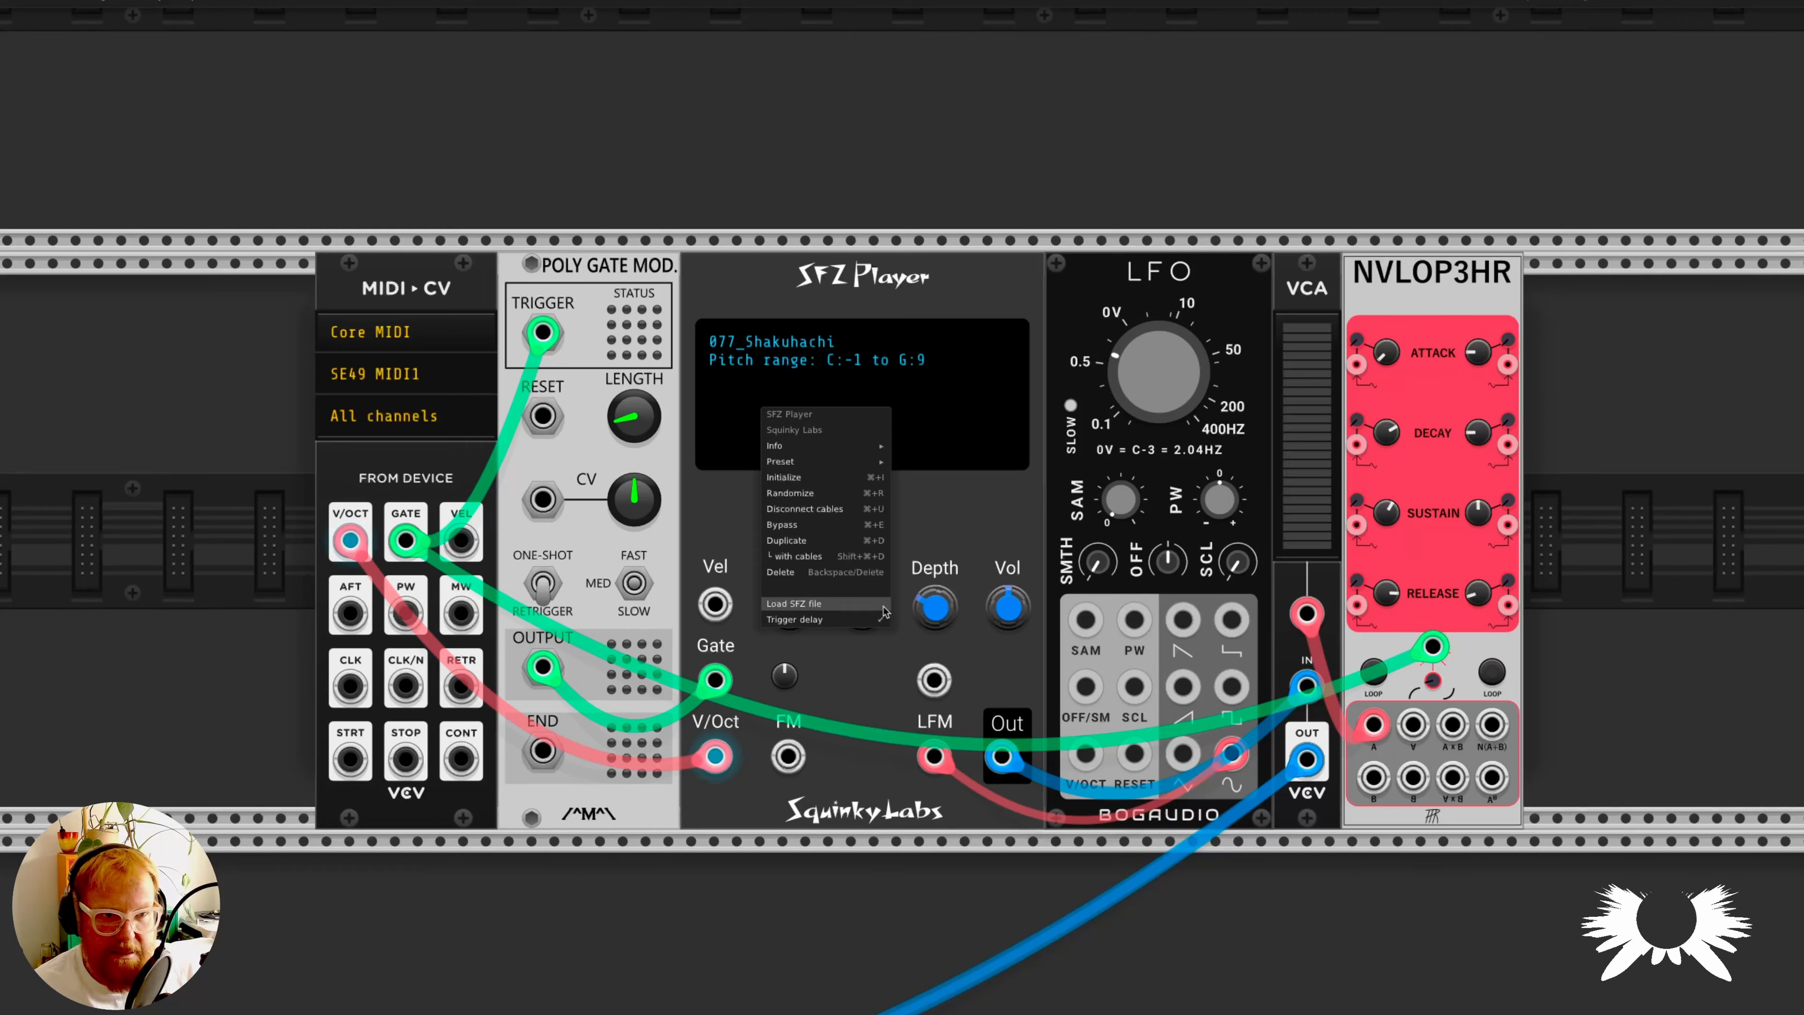
{"action": "left_click", "coordinate": [824, 604]}
{"action": "scroll", "coordinate": [822, 563], "scroll_direction": "down", "scroll_amount": 15}
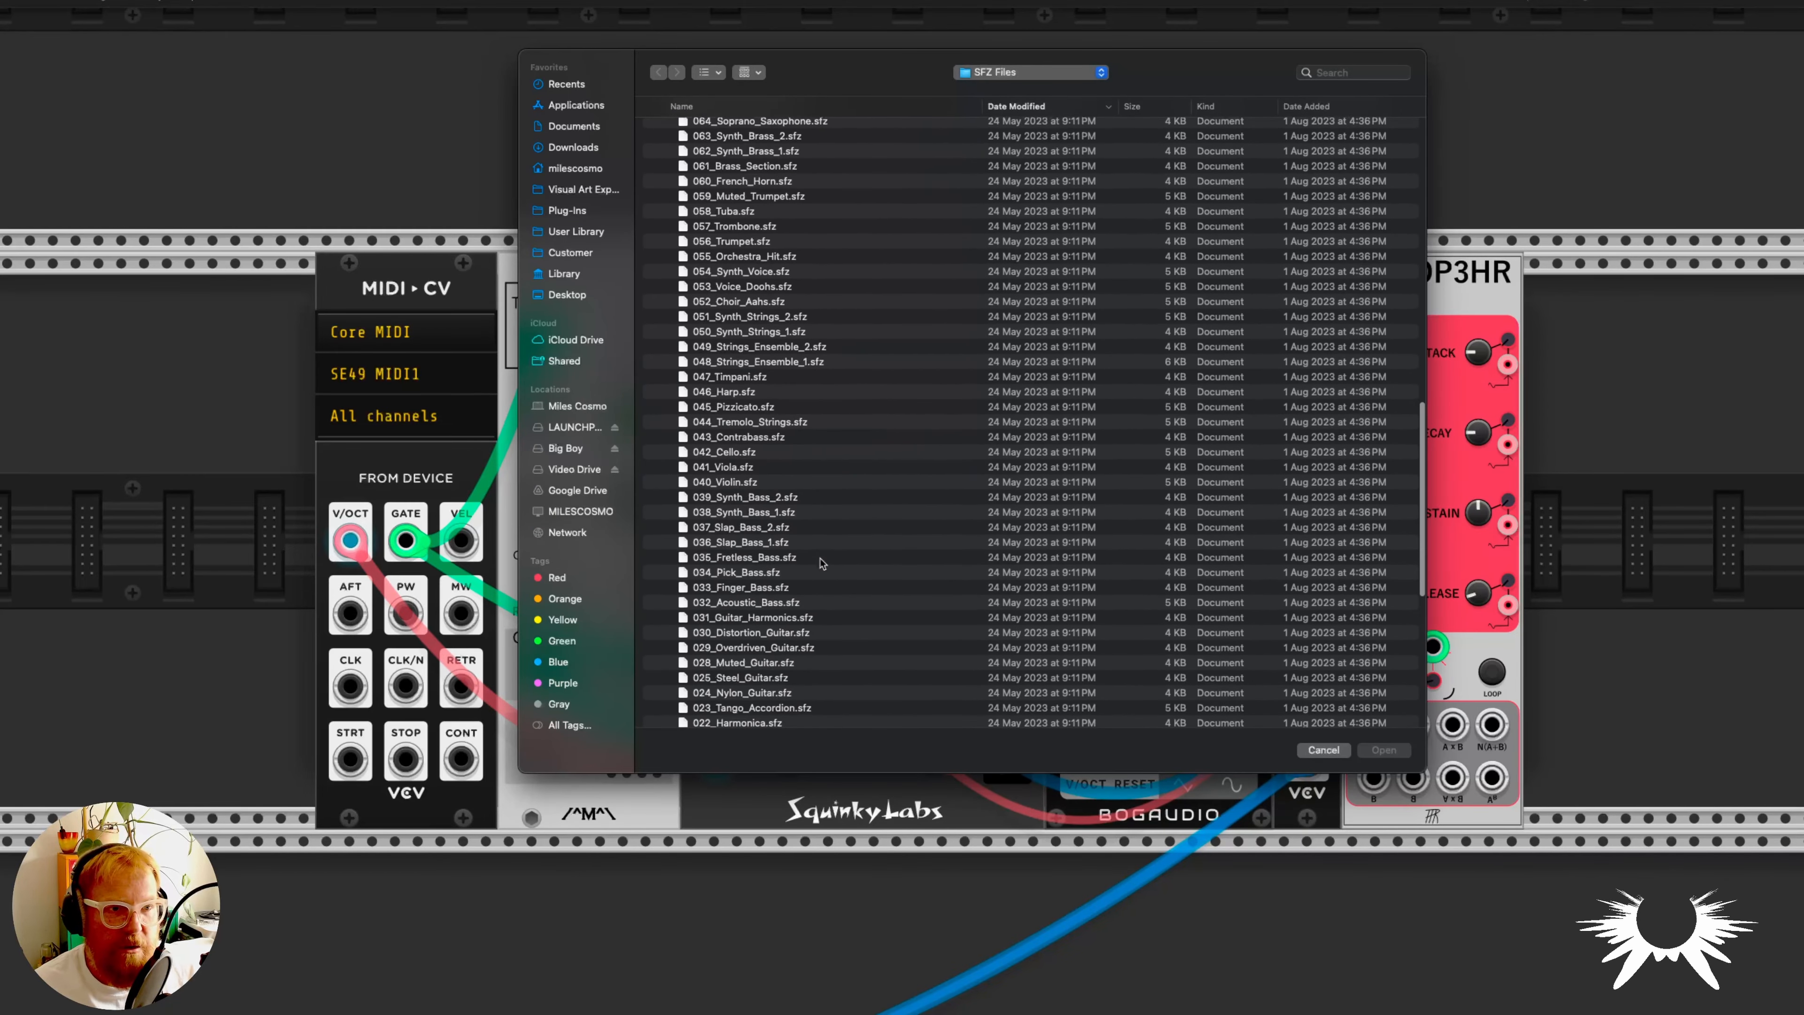
{"action": "scroll", "coordinate": [822, 563], "scroll_direction": "down", "scroll_amount": 2}
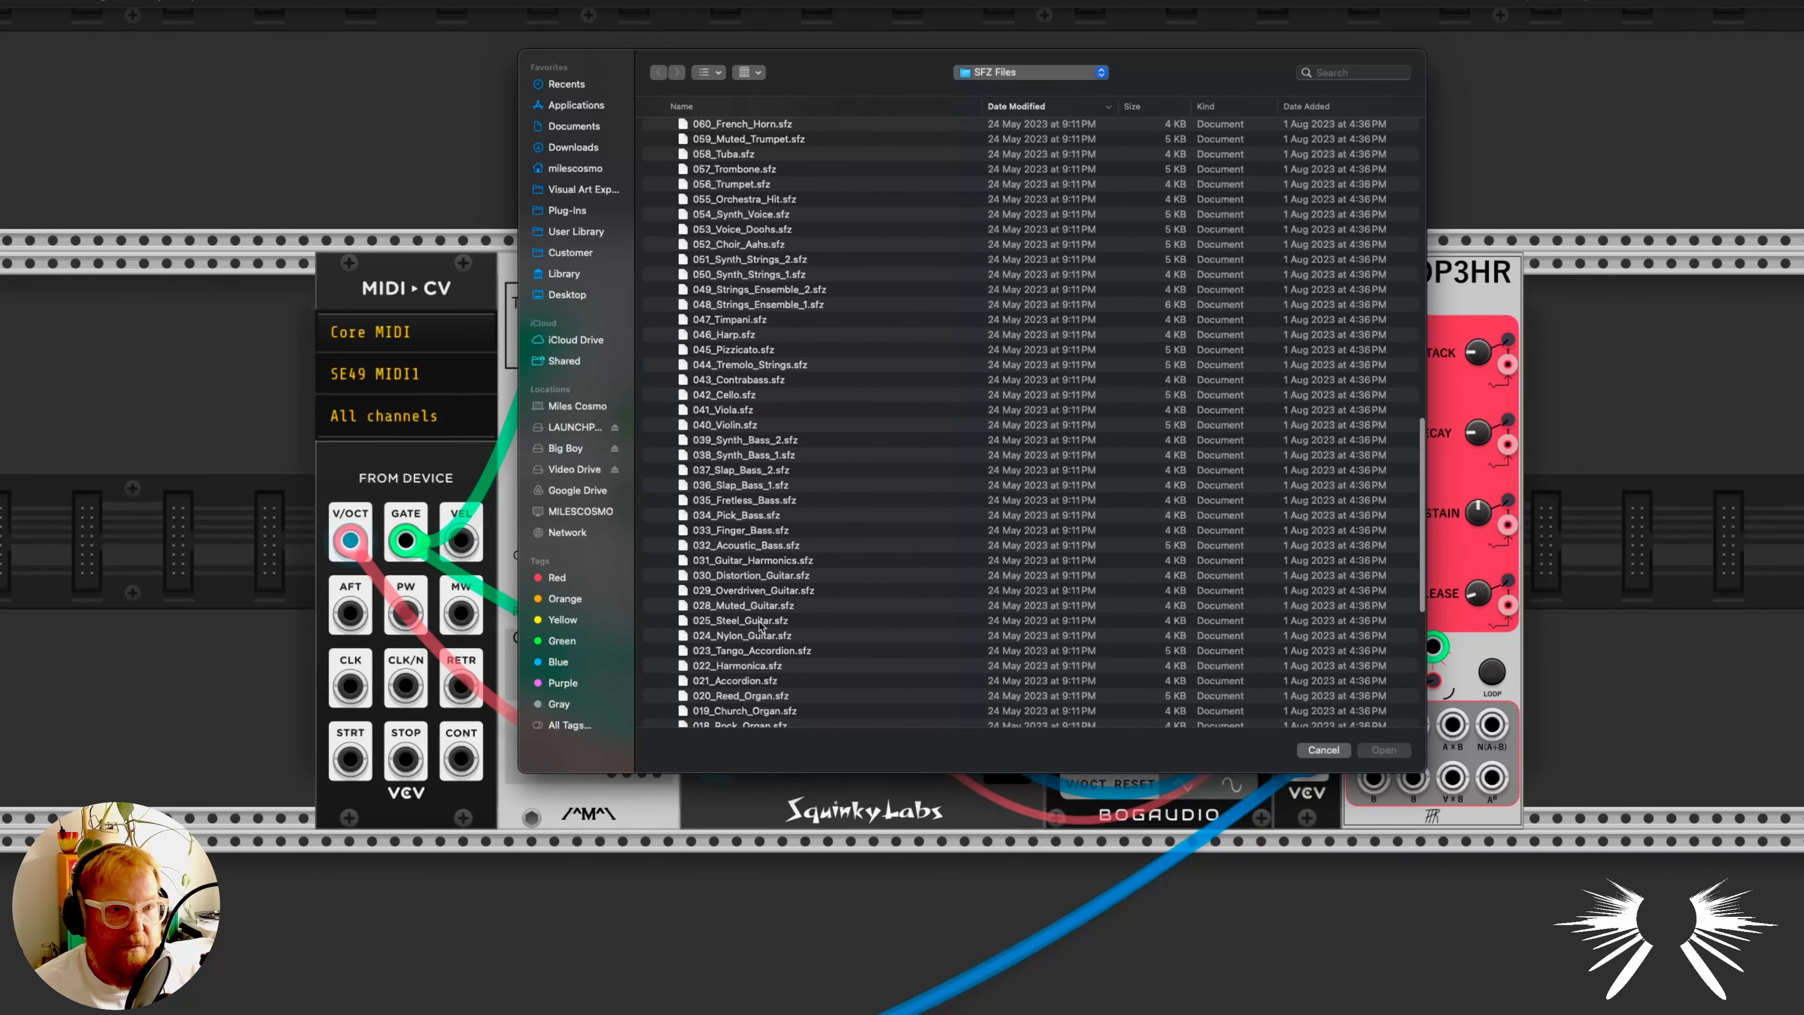
{"action": "scroll", "coordinate": [787, 622], "scroll_direction": "down", "scroll_amount": 3}
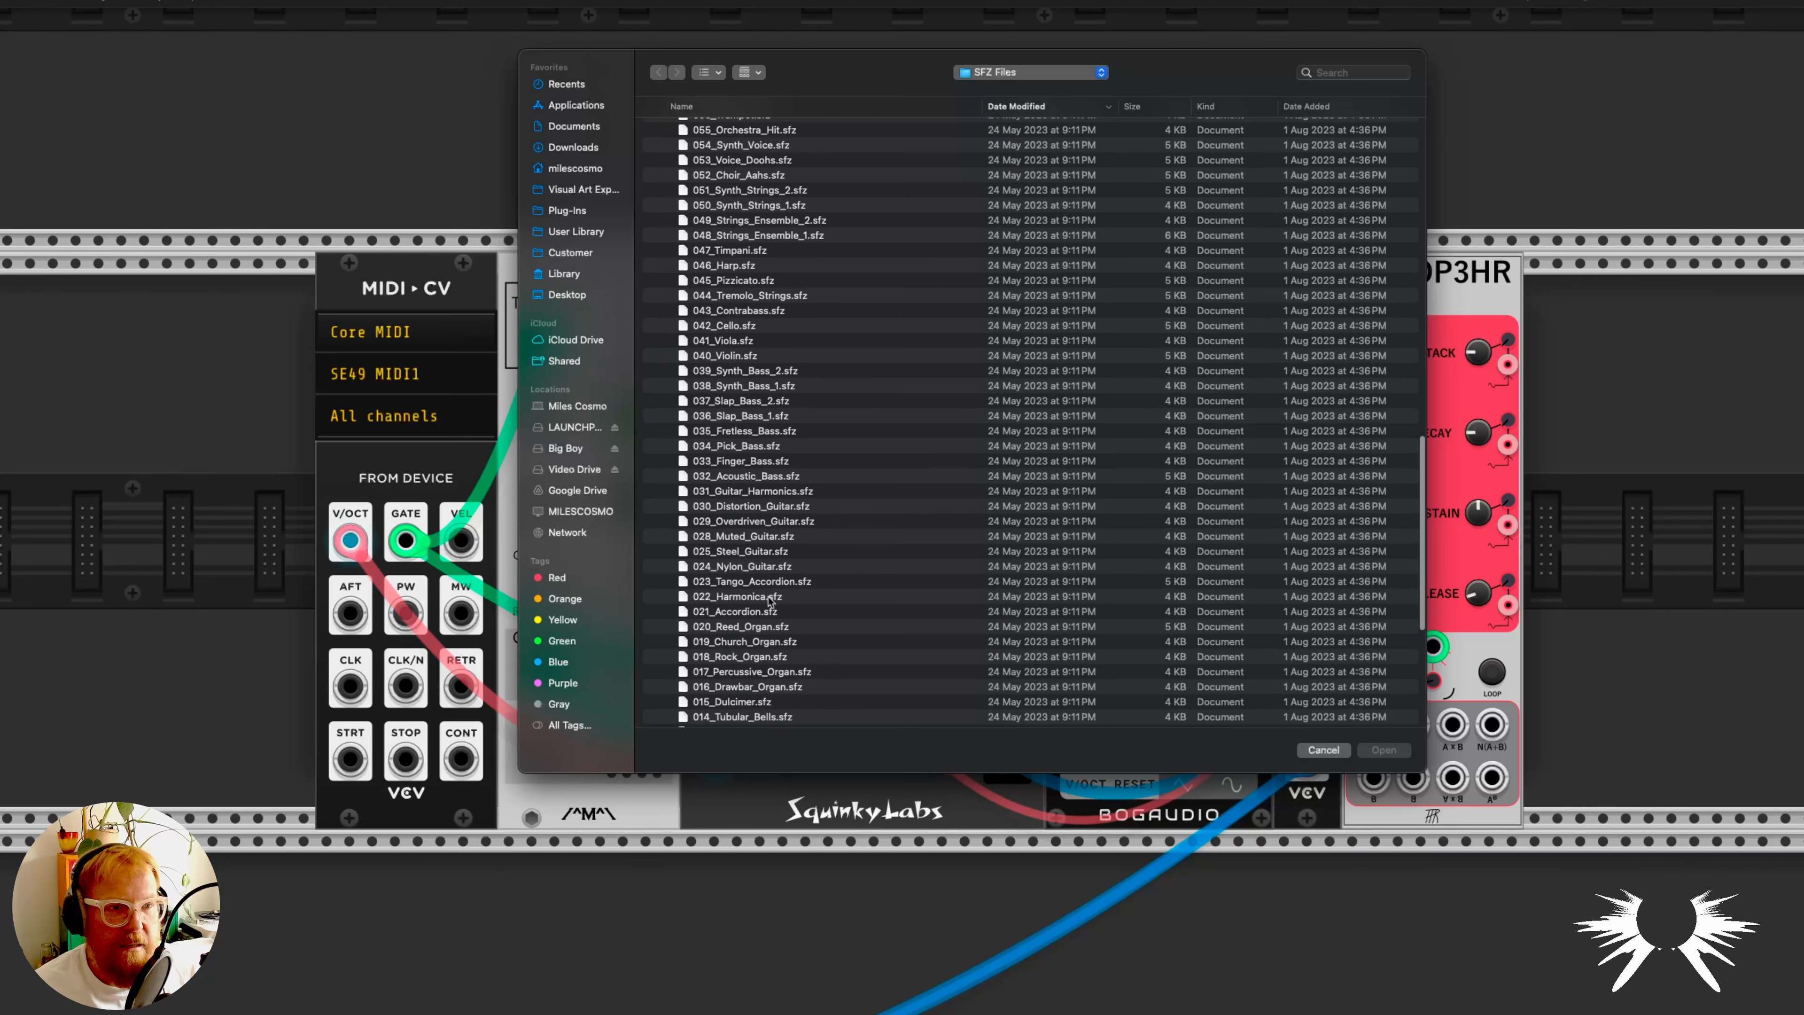
{"action": "double_click", "coordinate": [769, 554]}
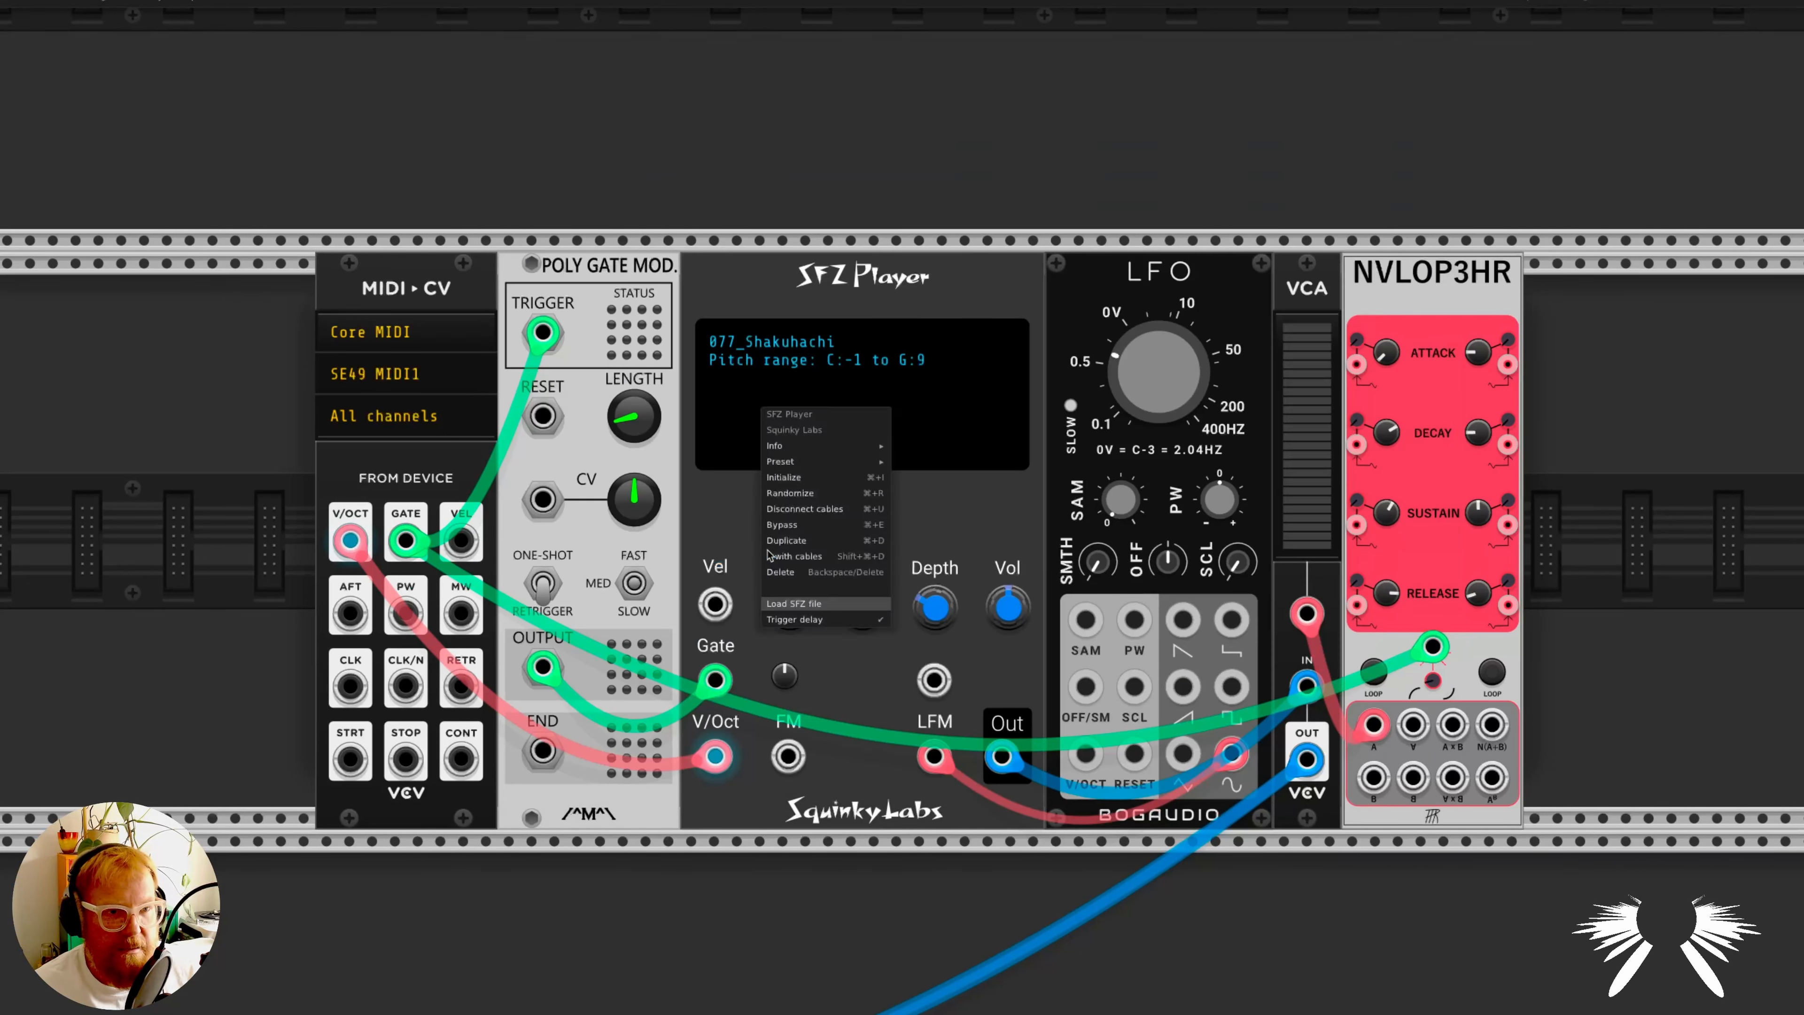
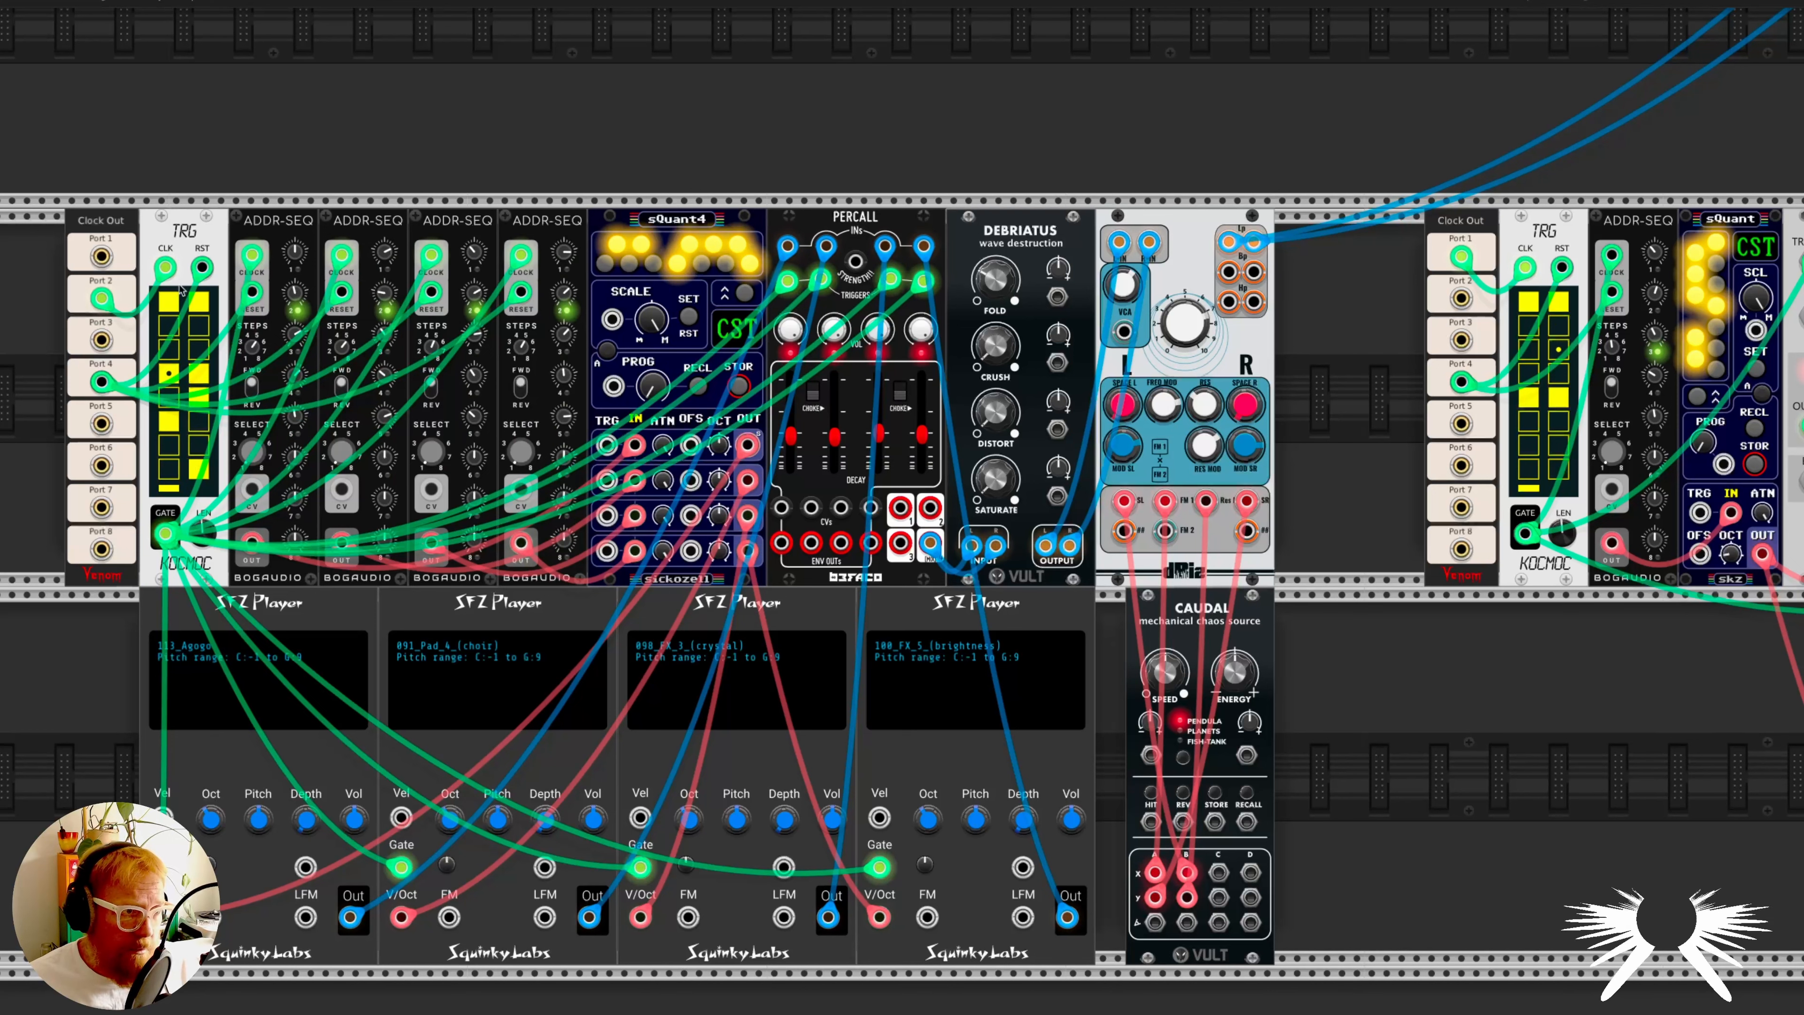
- Examine the sequenced voice with four SFZ Players, including its ADDR-SEQ, sQuant4, Percall and Debriatus modules
{"action": "scroll", "coordinate": [188, 304], "scroll_direction": "left", "scroll_amount": 1}
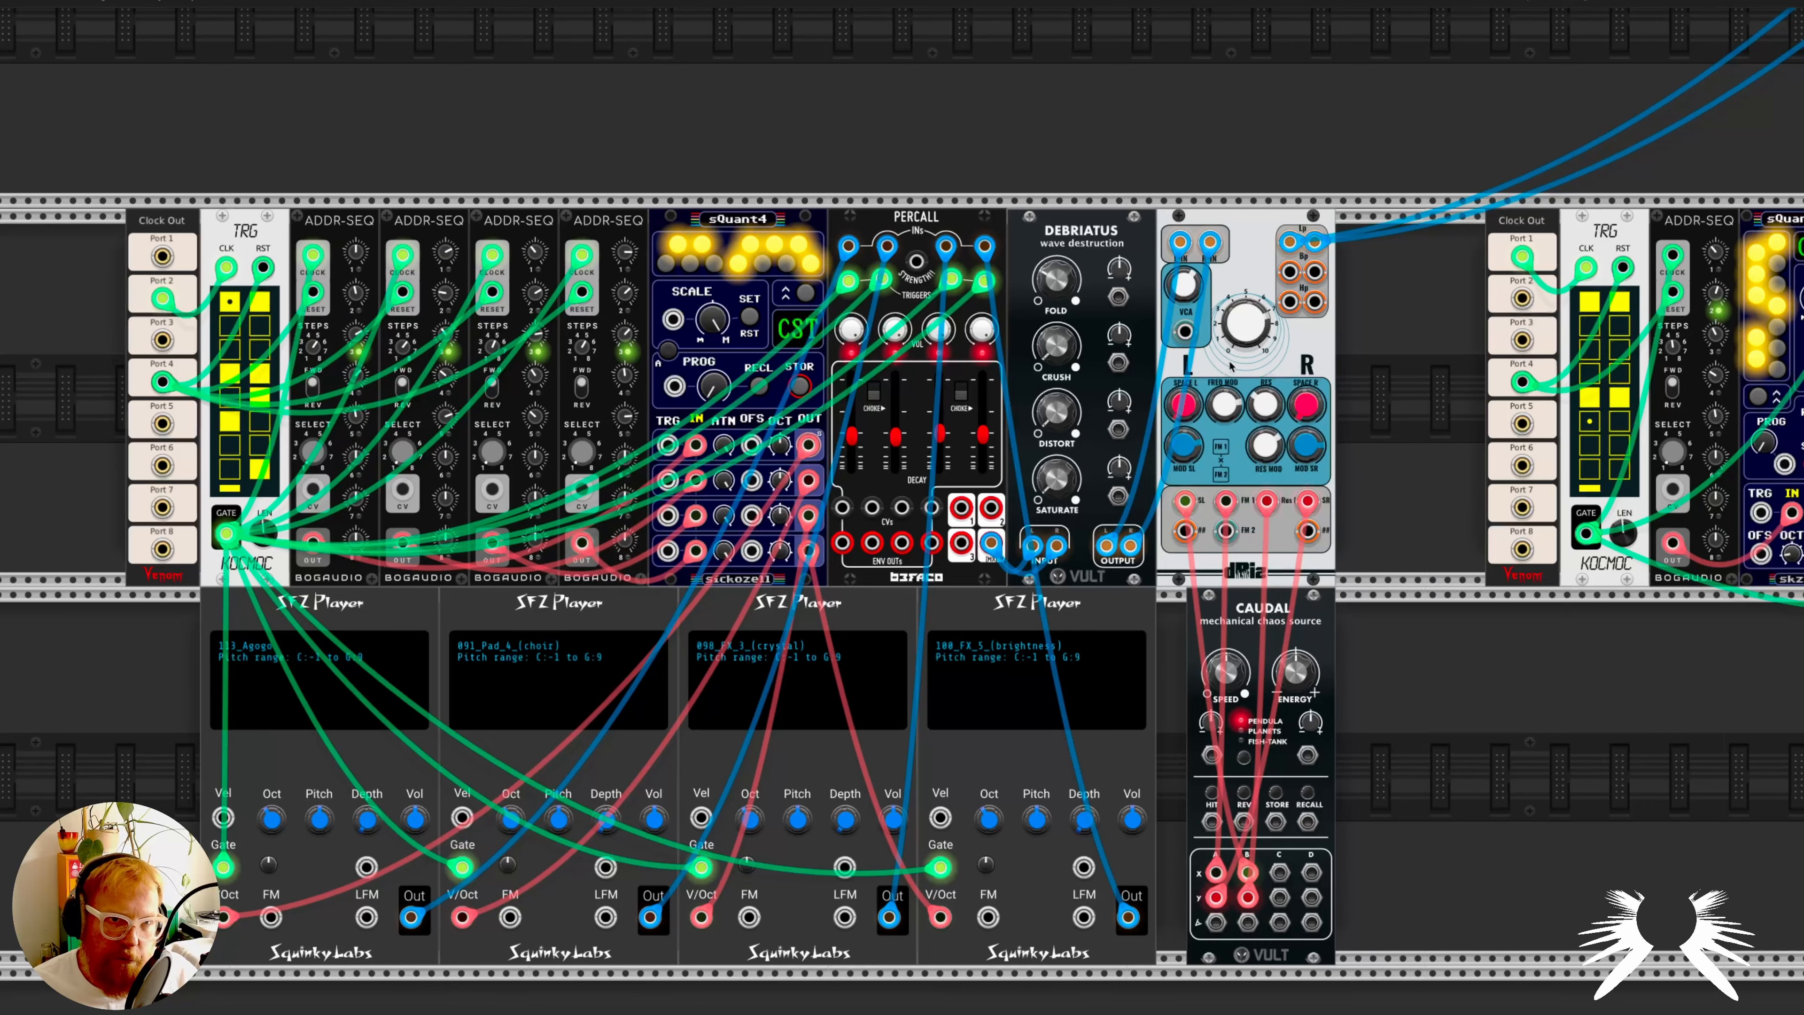
{"action": "scroll", "coordinate": [1242, 679], "scroll_direction": "down", "scroll_amount": 3}
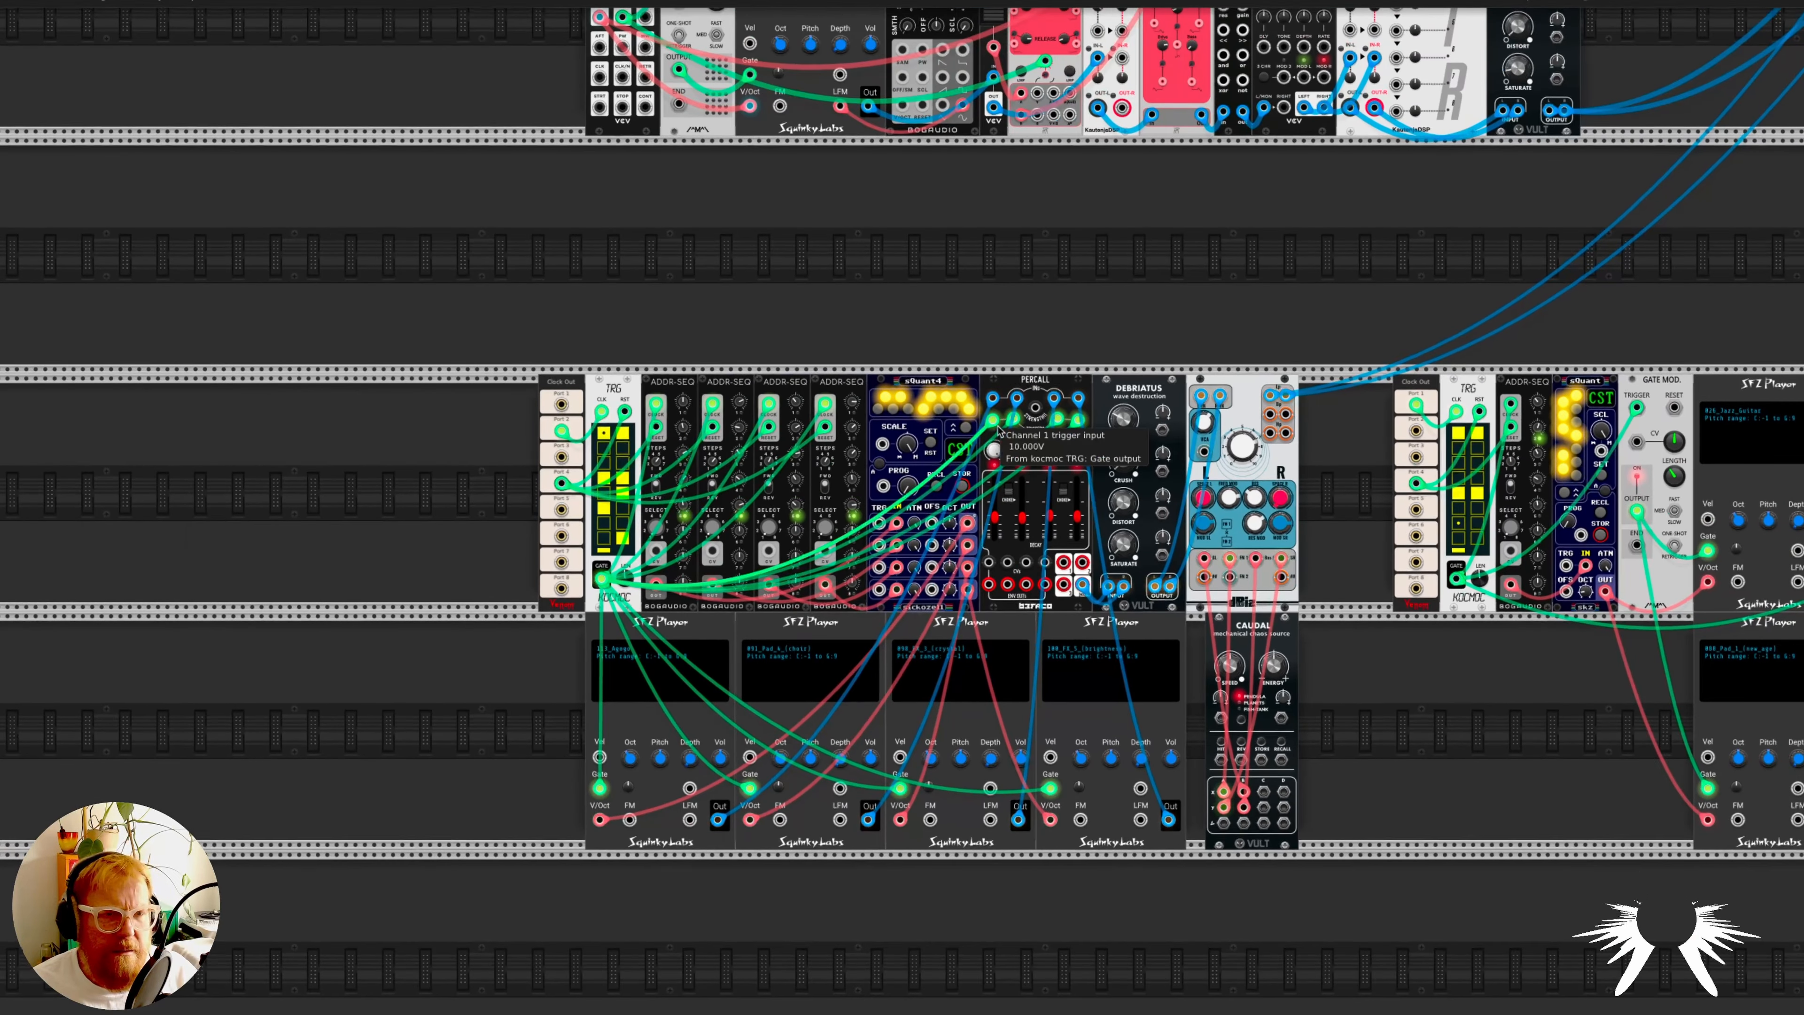
{"action": "scroll", "coordinate": [1000, 431], "scroll_direction": "up", "scroll_amount": 5}
{"action": "scroll", "coordinate": [1000, 431], "scroll_direction": "up", "scroll_amount": 6}
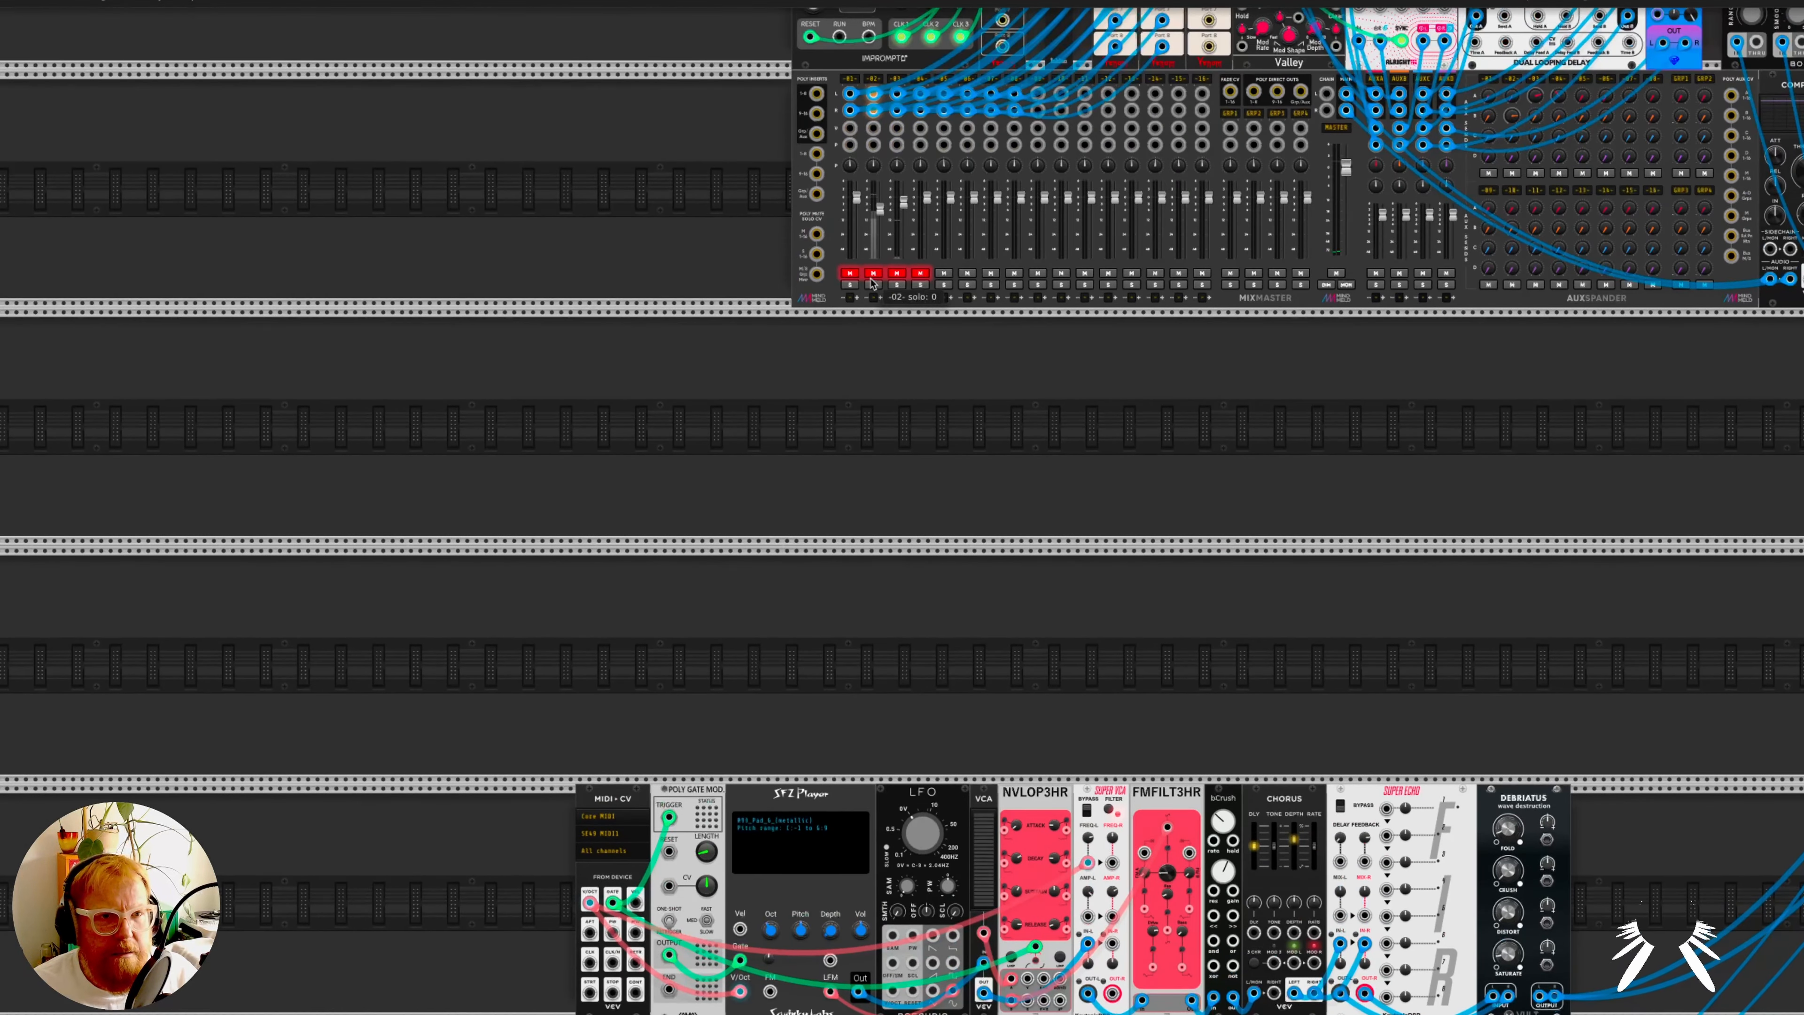
{"action": "scroll", "coordinate": [1069, 645], "scroll_direction": "down", "scroll_amount": 8}
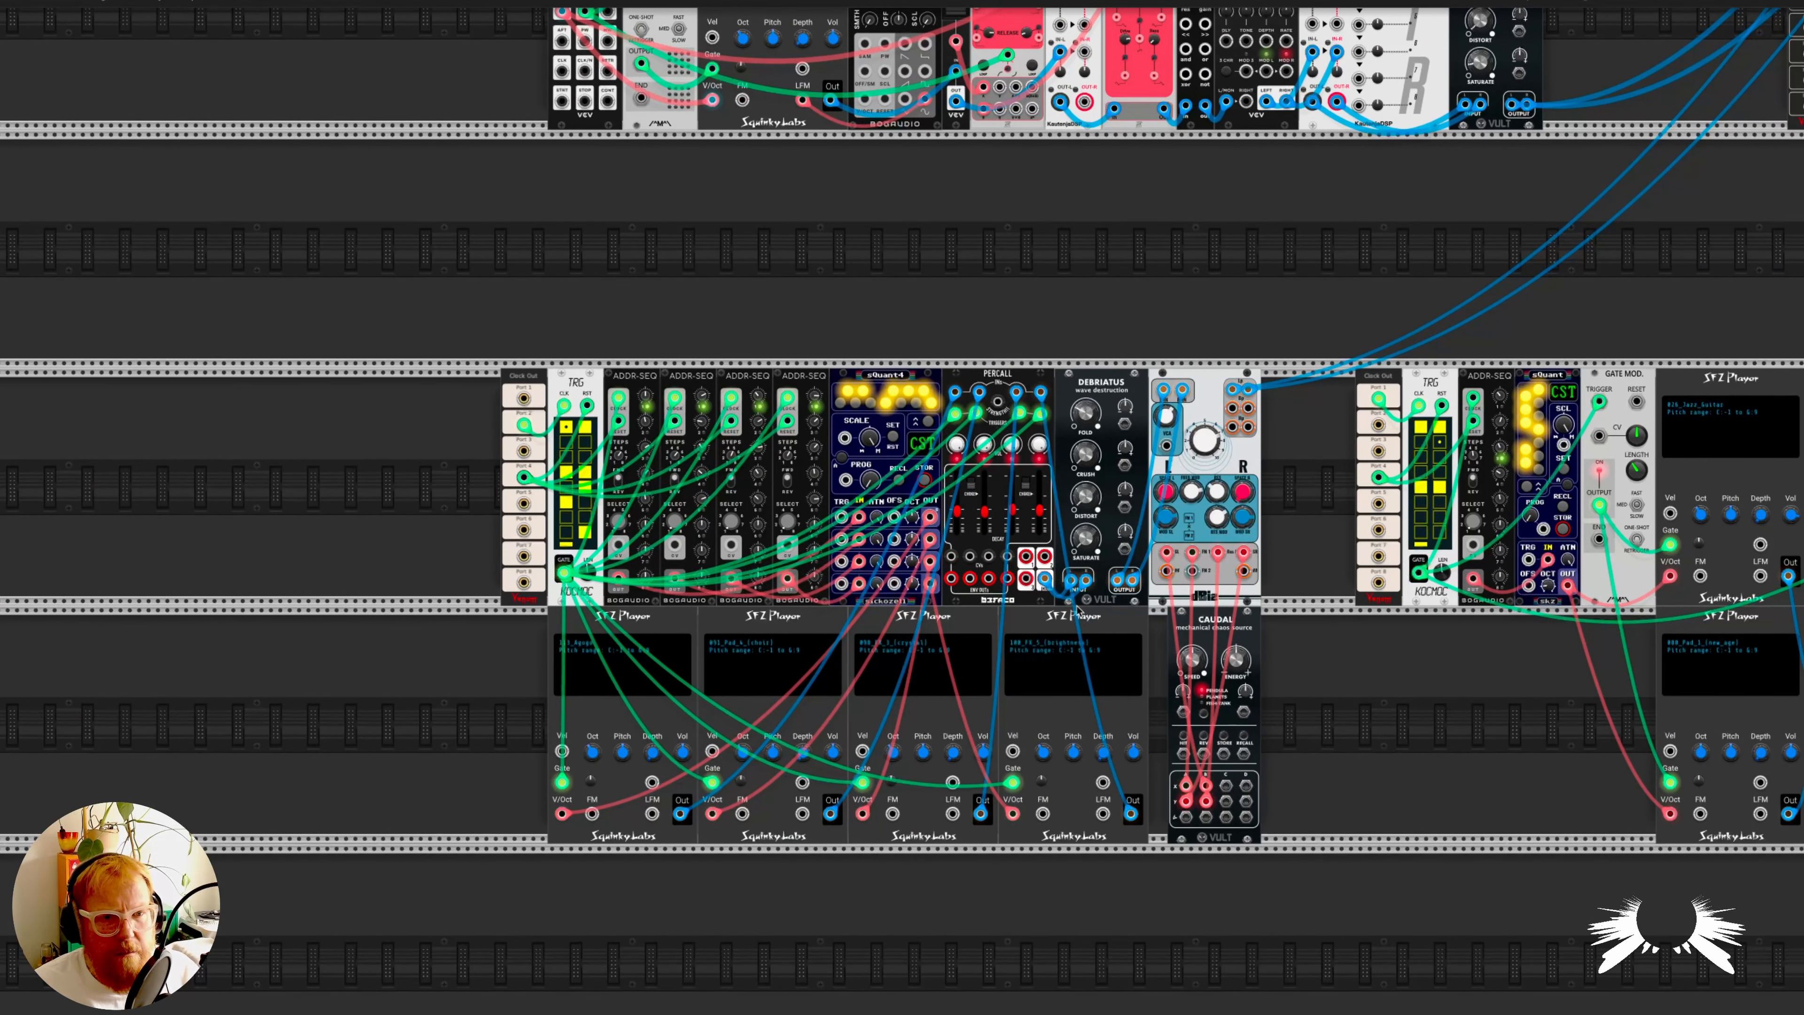
{"action": "scroll", "coordinate": [1069, 604], "scroll_direction": "up", "scroll_amount": 3}
{"action": "scroll", "coordinate": [1069, 604], "scroll_direction": "up", "scroll_amount": 3}
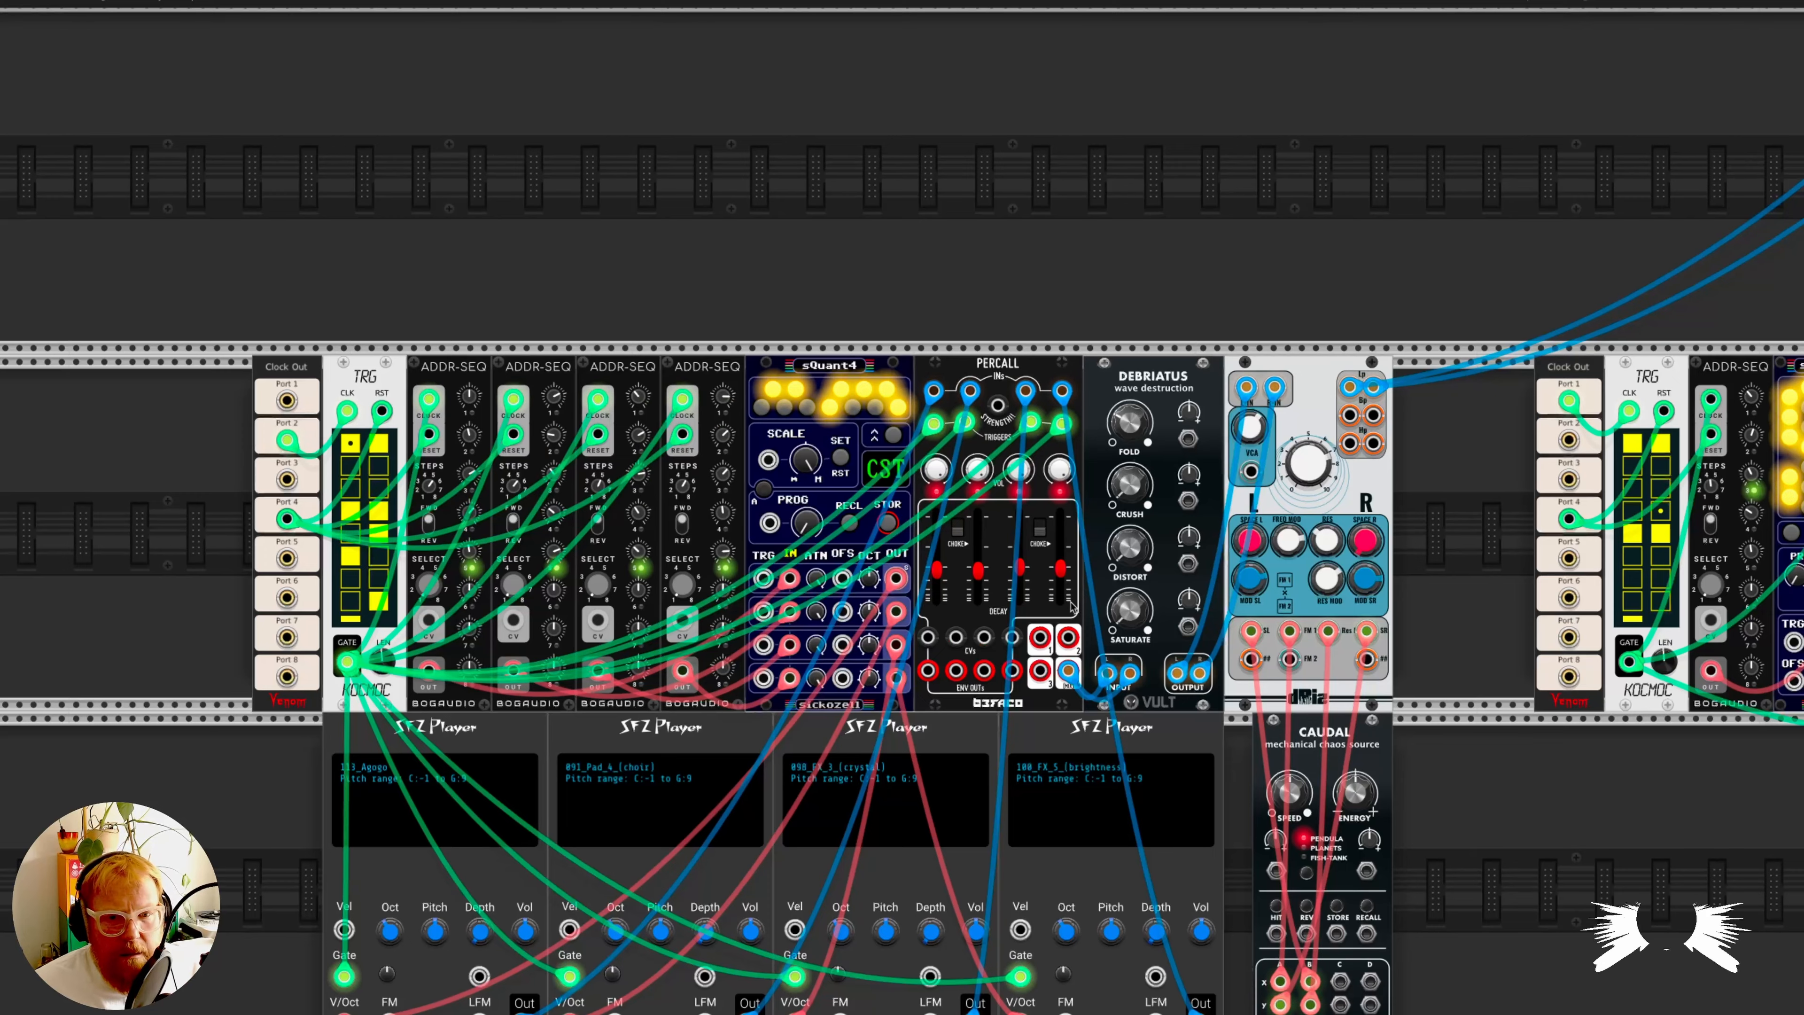
{"action": "scroll", "coordinate": [1162, 660], "scroll_direction": "down", "scroll_amount": 2}
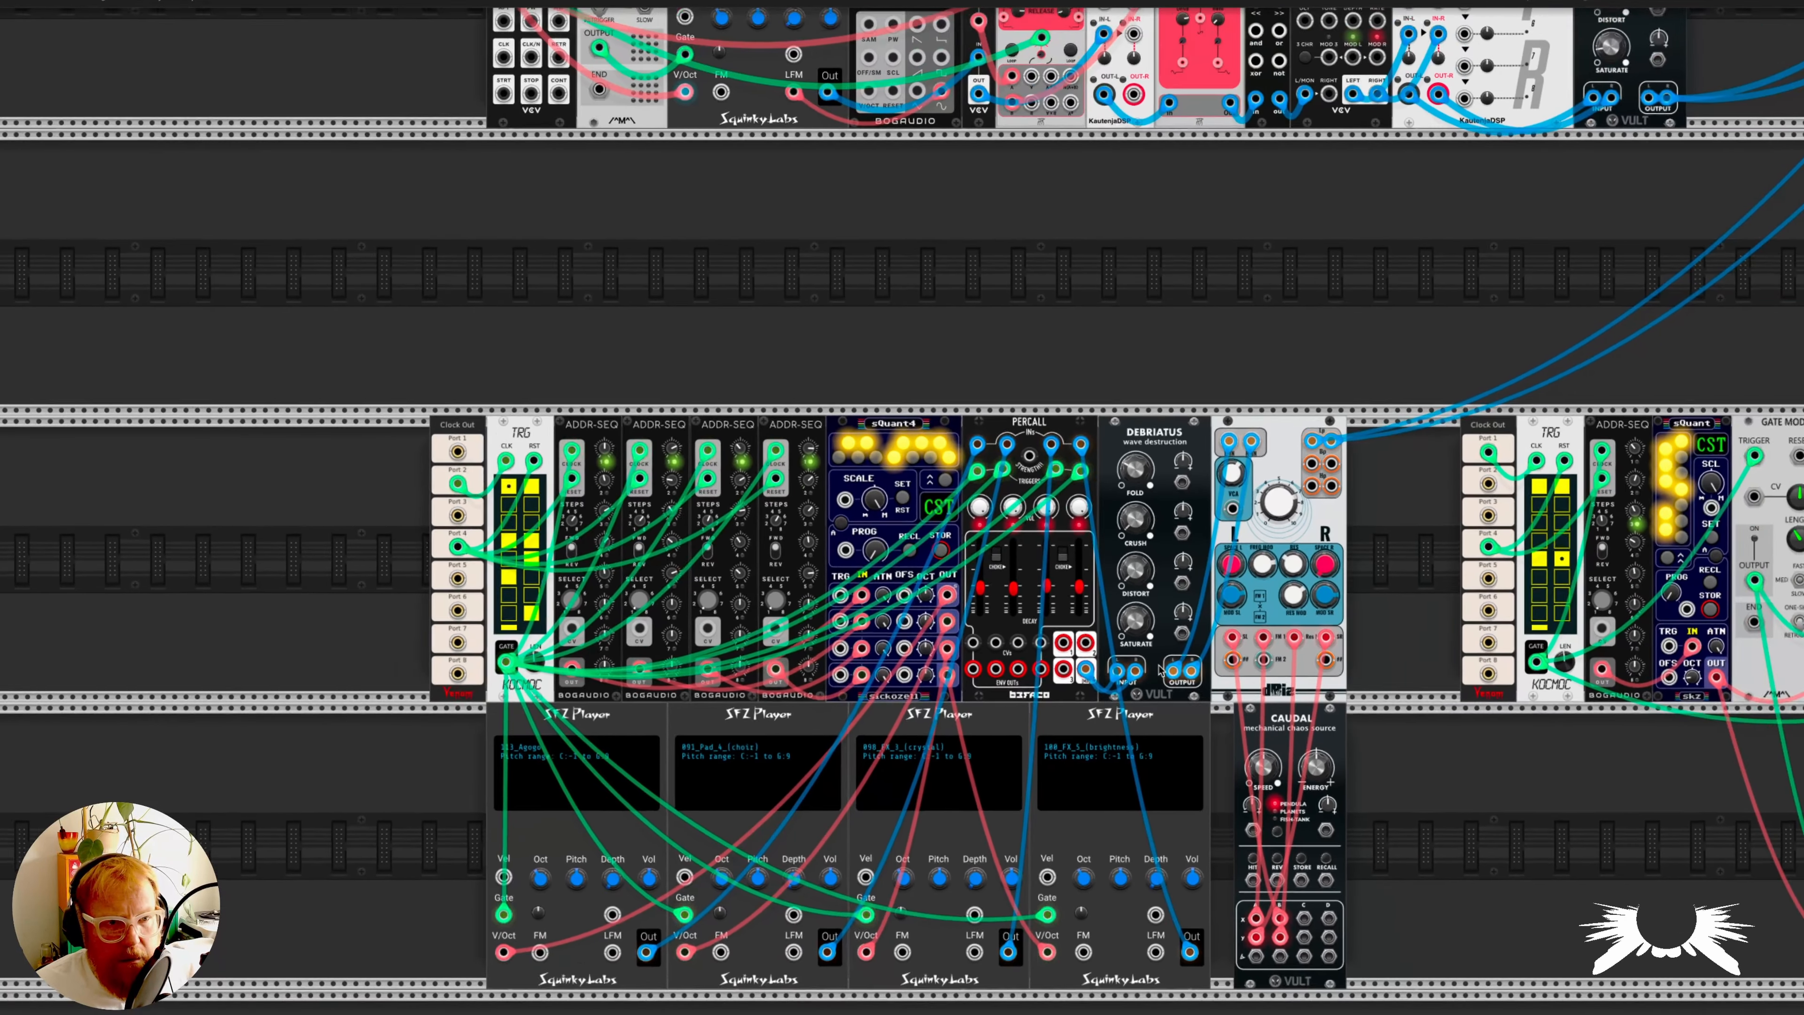
{"action": "mouse_move", "coordinate": [1140, 512]}
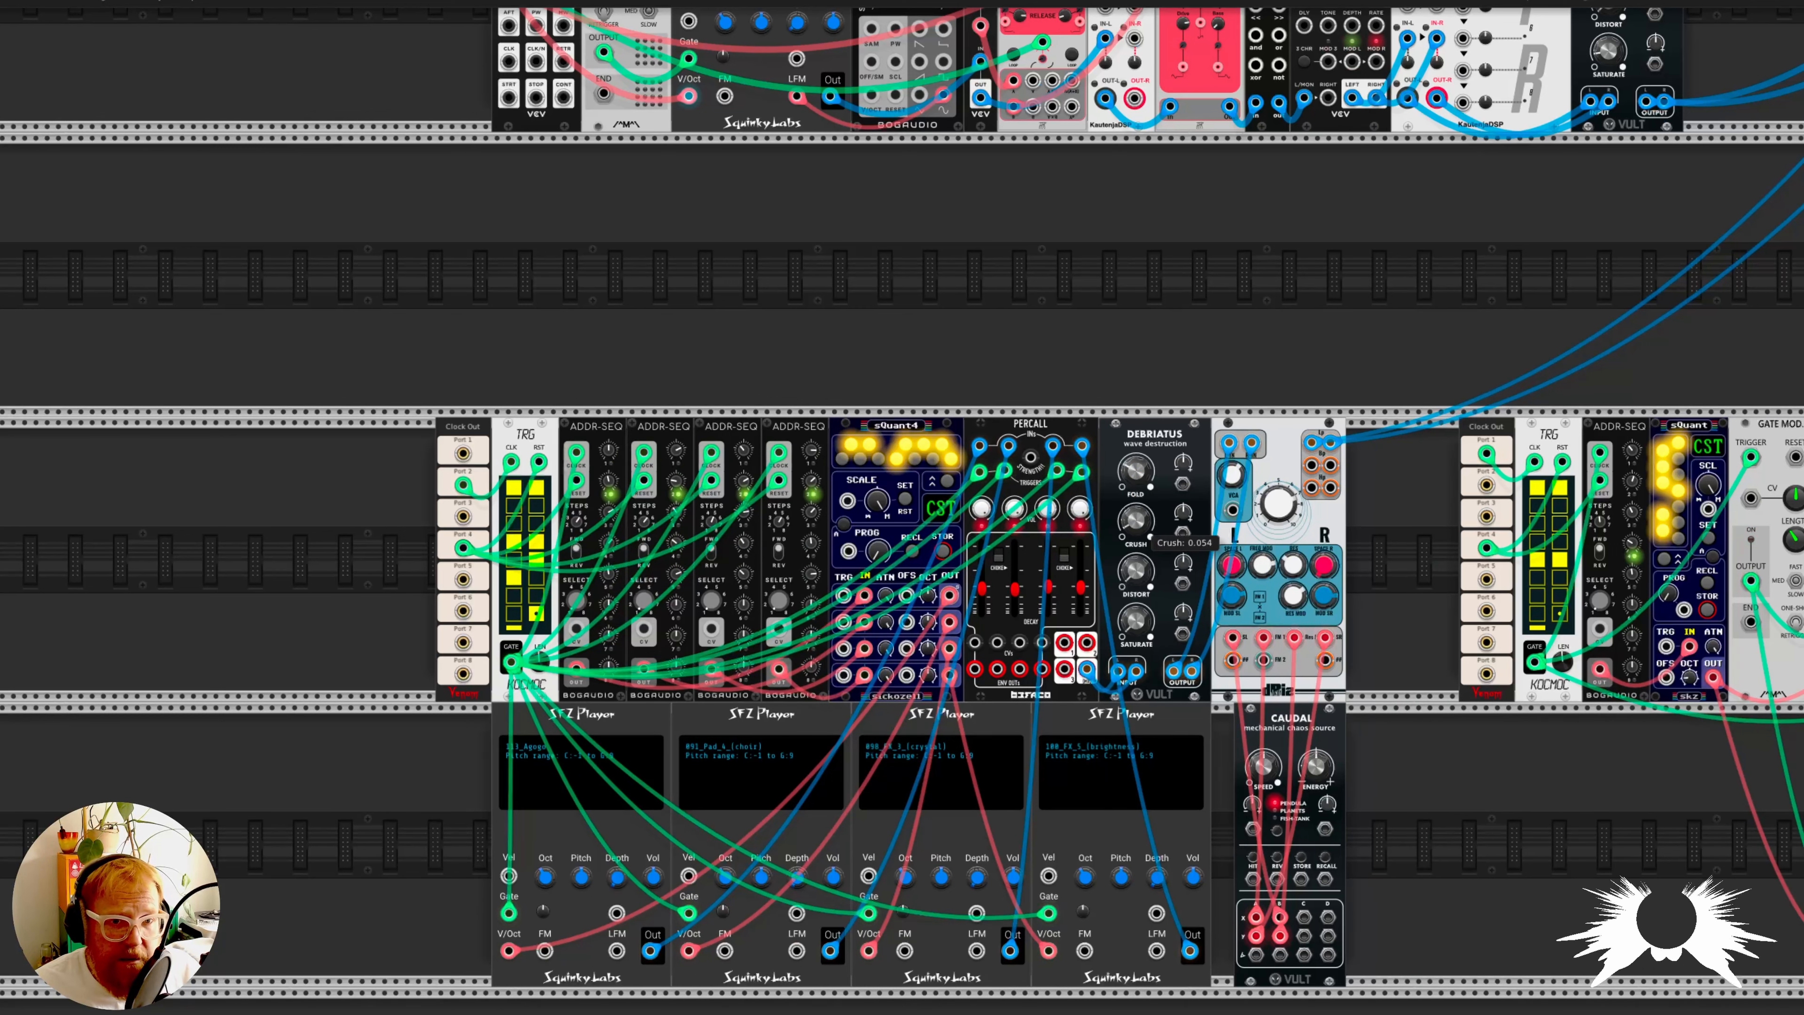
{"action": "mouse_move", "coordinate": [1136, 522]}
{"action": "left_mouse_down"}
{"action": "mouse_move", "coordinate": [1136, 475]}
{"action": "mouse_move", "coordinate": [1135, 546]}
{"action": "left_mouse_up"}
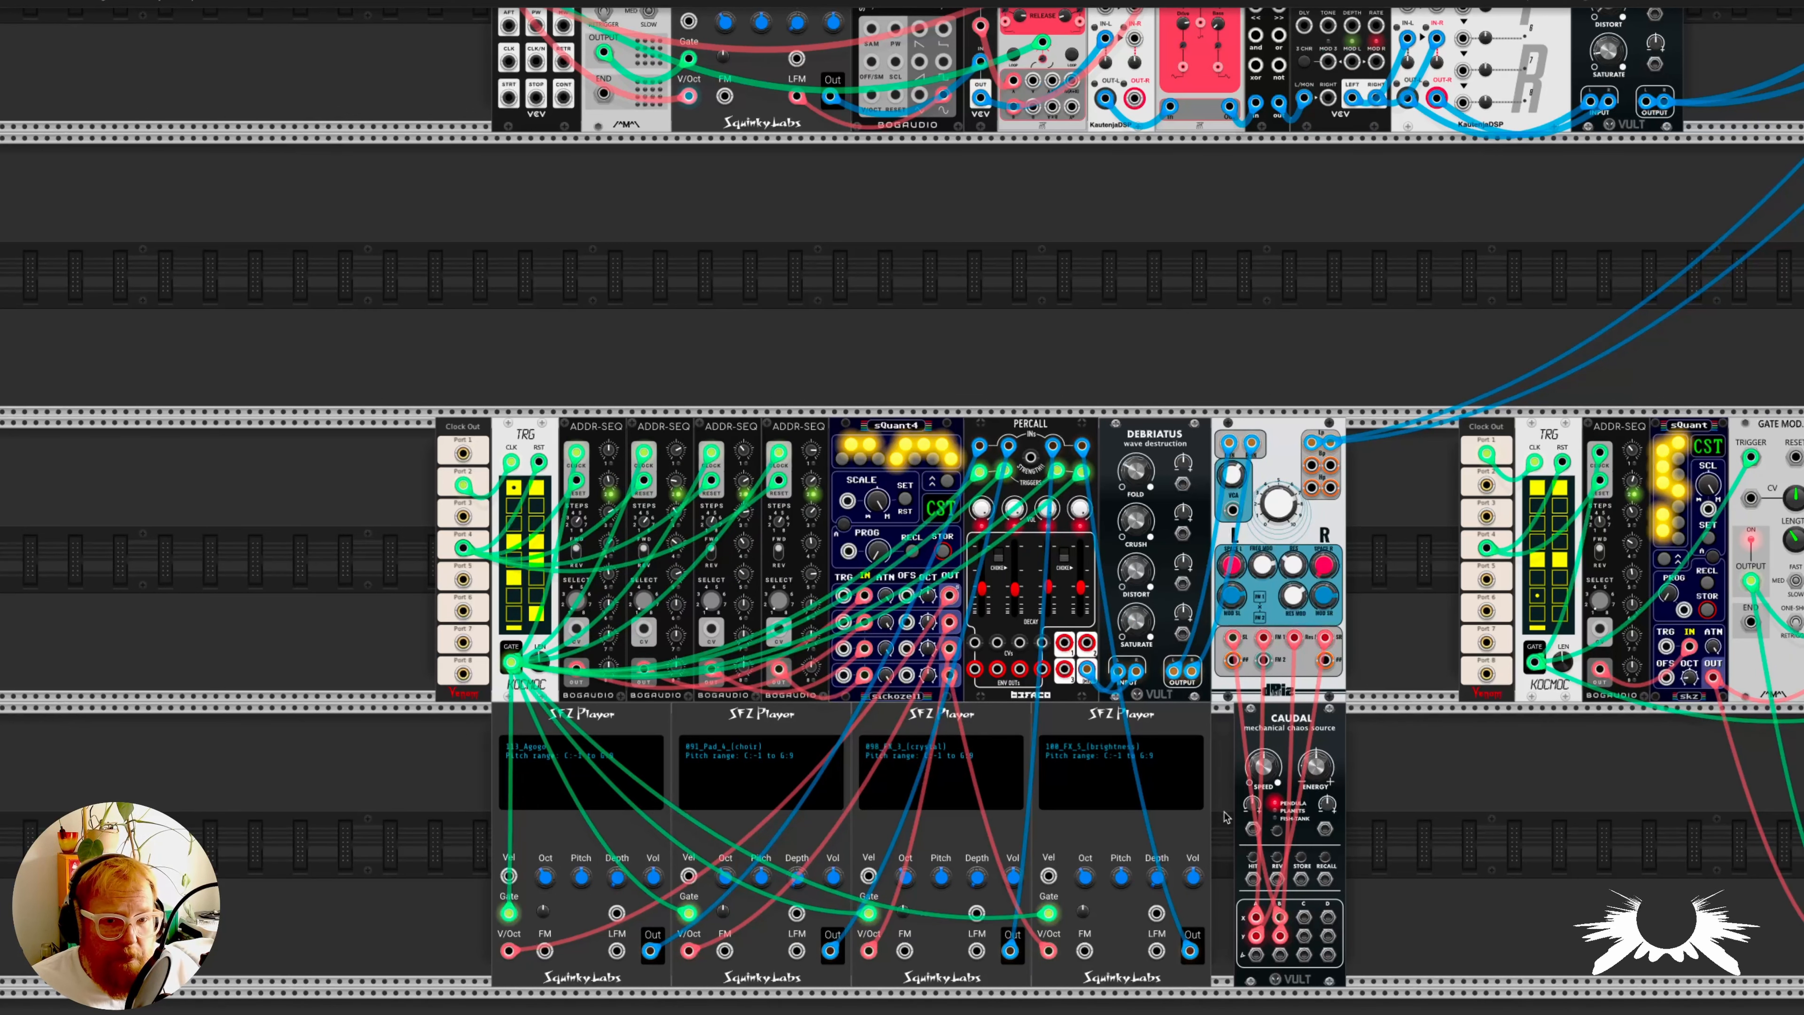
{"action": "scroll", "coordinate": [1024, 596], "scroll_direction": "up", "scroll_amount": 2}
{"action": "scroll", "coordinate": [1085, 611], "scroll_direction": "down", "scroll_amount": 3}
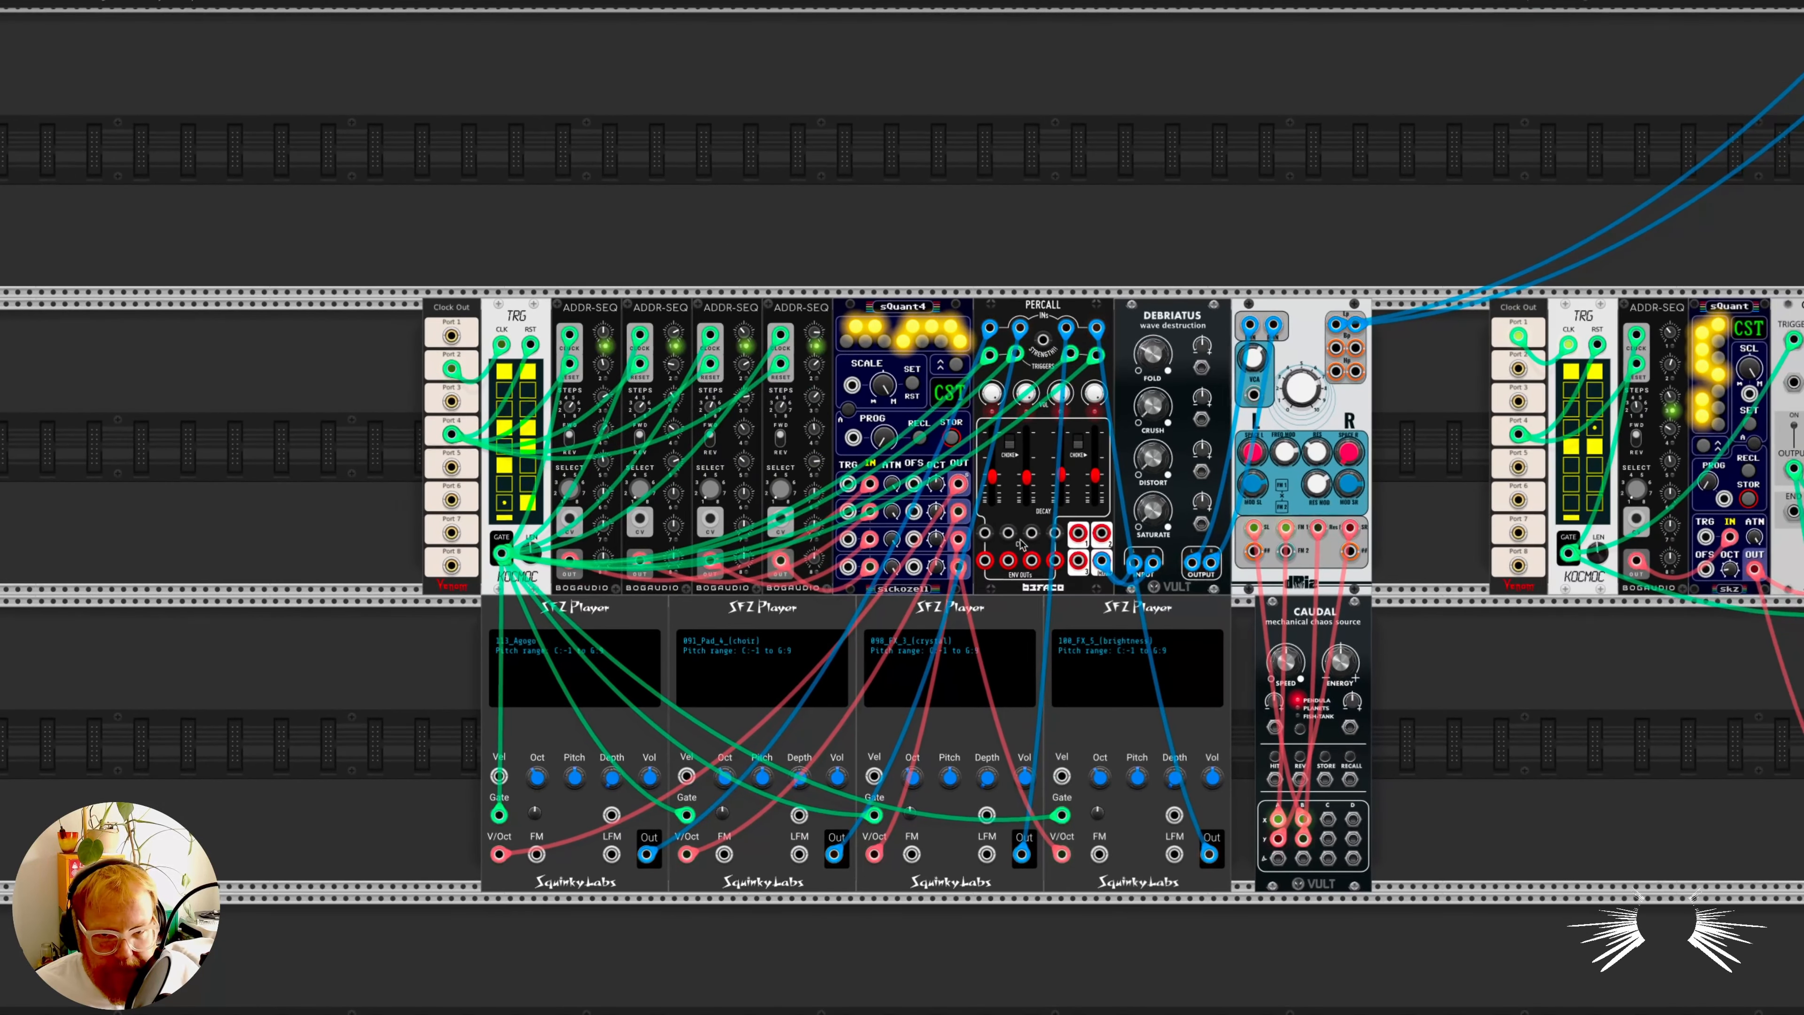
- Review the MIDI-played 093_Pad_6 voice's effects chain and its audio routing alongside the Shakuhachi voice
{"action": "scroll", "coordinate": [1051, 576], "scroll_direction": "up", "scroll_amount": 5}
{"action": "scroll", "coordinate": [1022, 545], "scroll_direction": "up", "scroll_amount": 5}
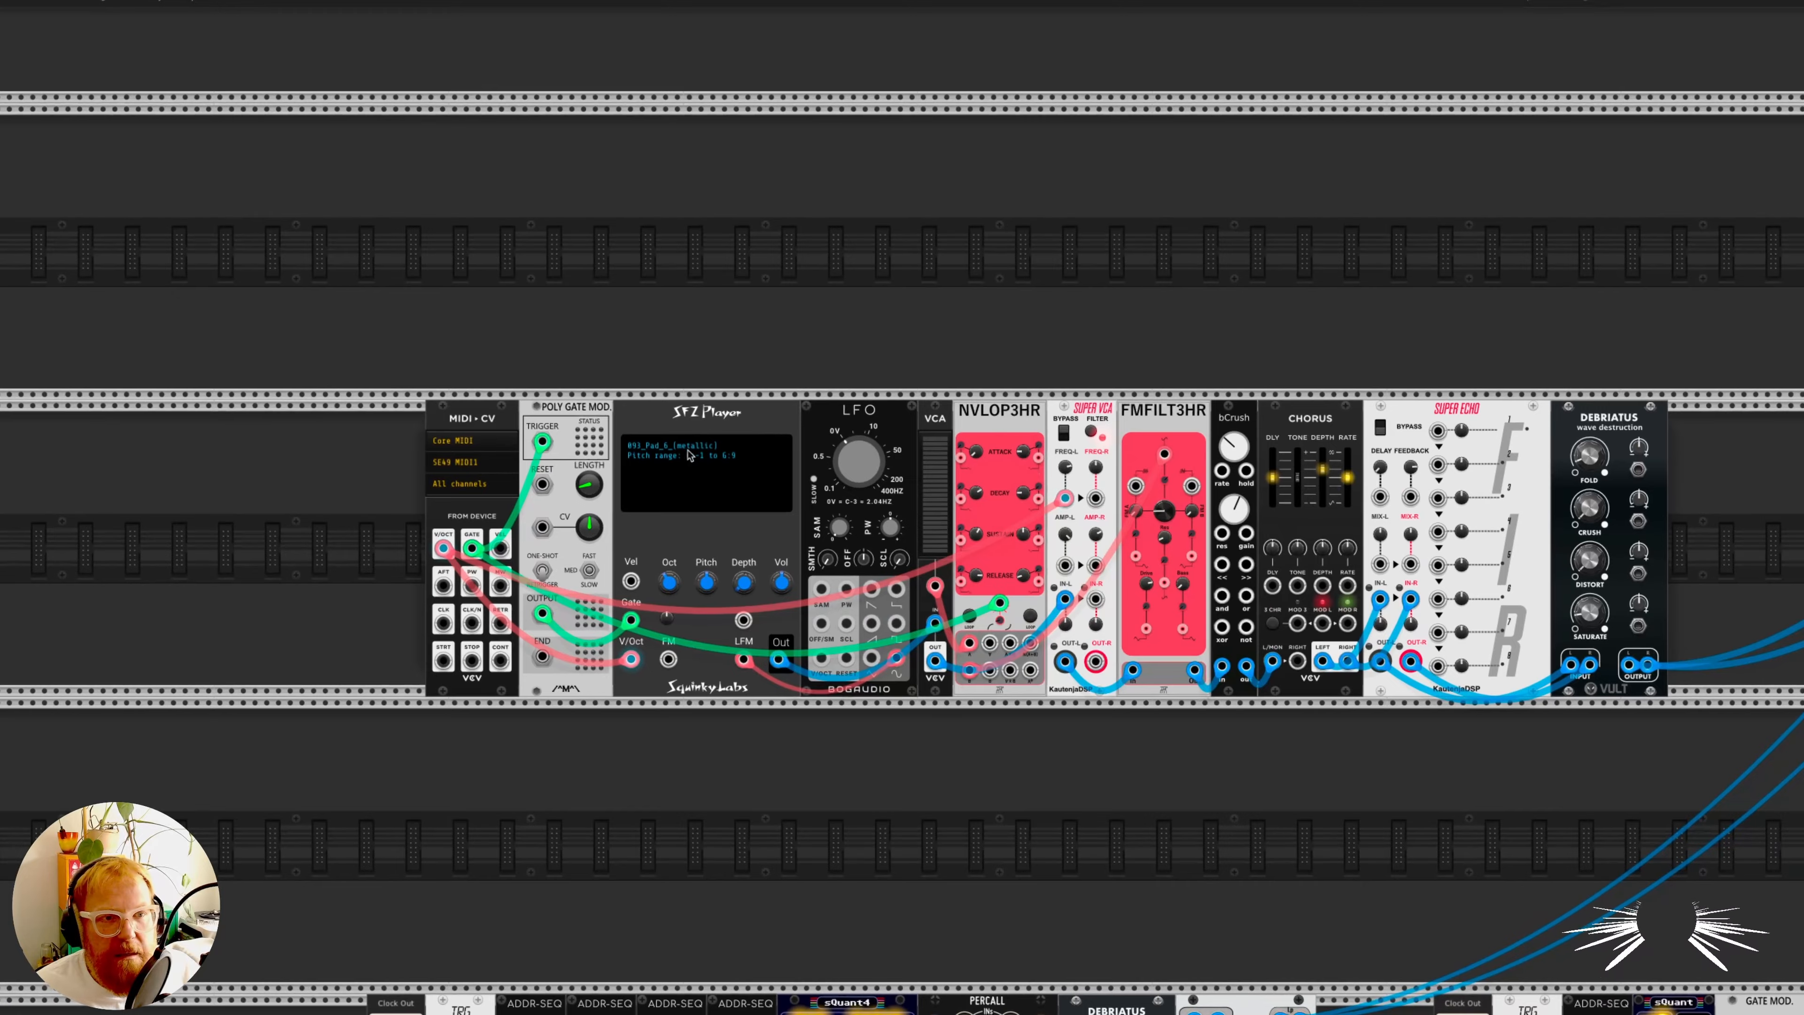
{"action": "scroll", "coordinate": [901, 470], "scroll_direction": "right", "scroll_amount": 12}
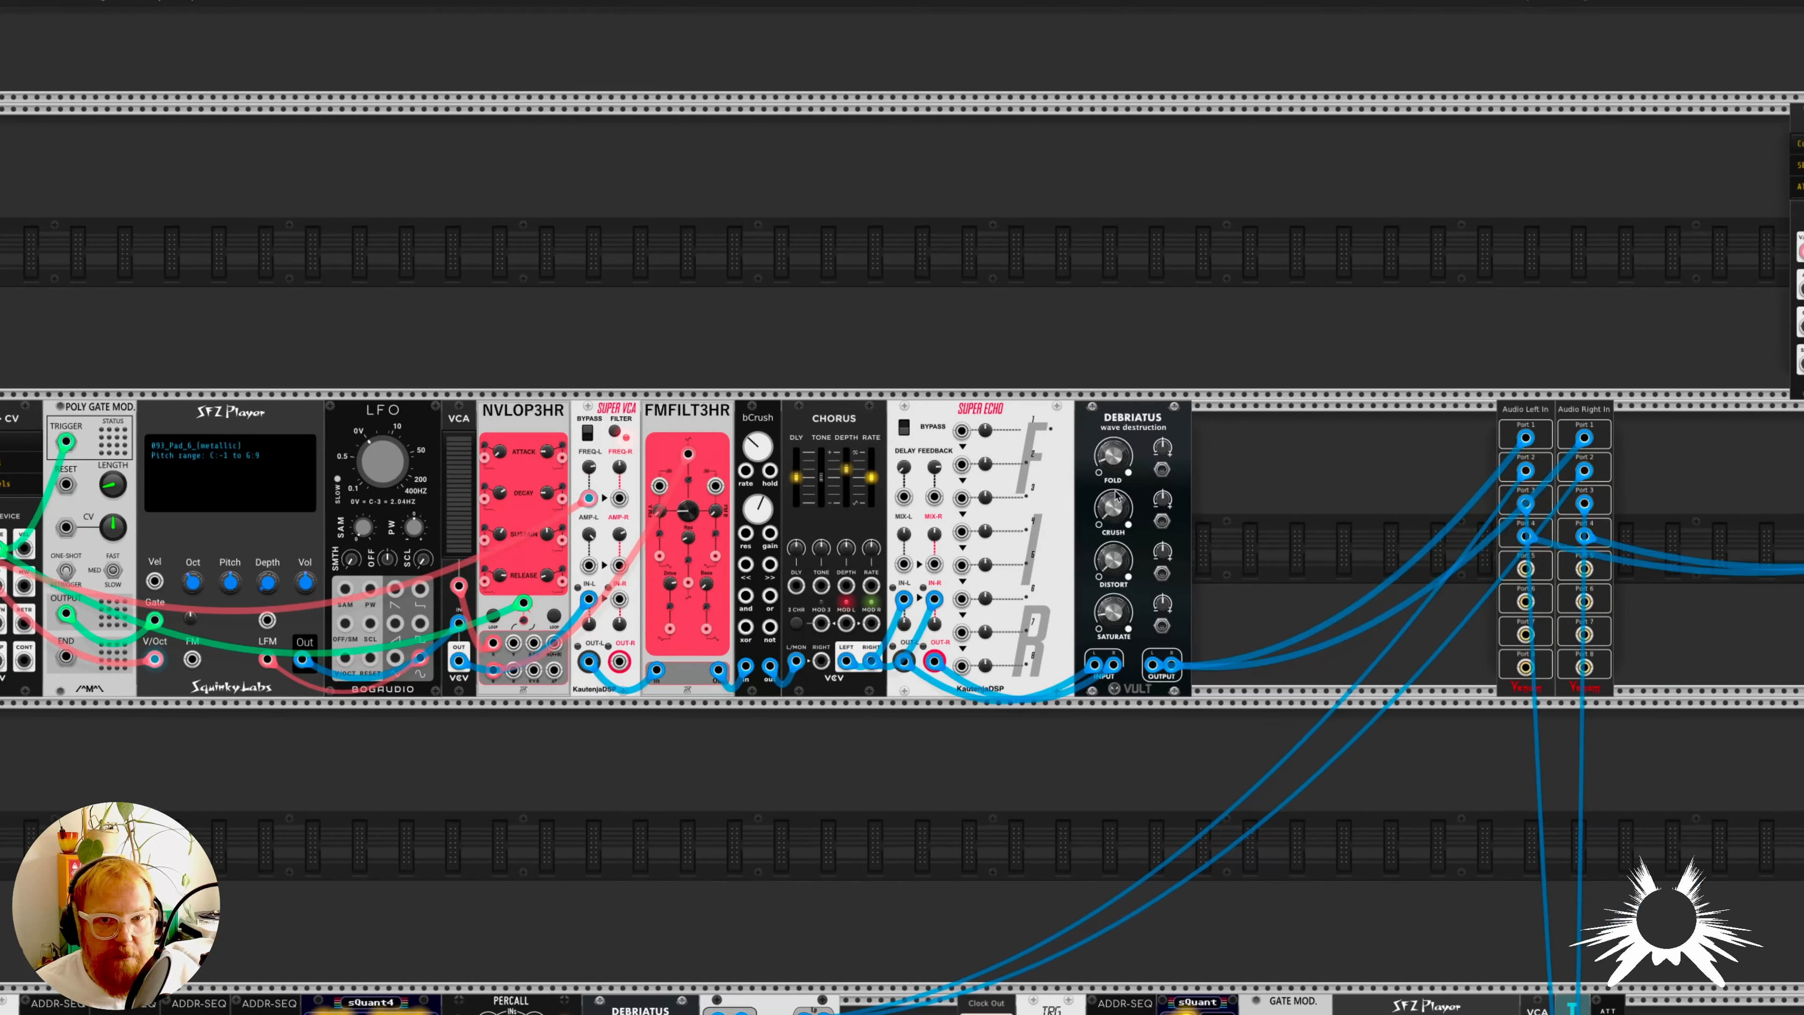
{"action": "scroll", "coordinate": [1113, 501], "scroll_direction": "up", "scroll_amount": 4}
{"action": "scroll", "coordinate": [1111, 497], "scroll_direction": "up", "scroll_amount": 4}
{"action": "scroll", "coordinate": [1111, 498], "scroll_direction": "right", "scroll_amount": 2}
{"action": "scroll", "coordinate": [40, 435], "scroll_direction": "left", "scroll_amount": 8}
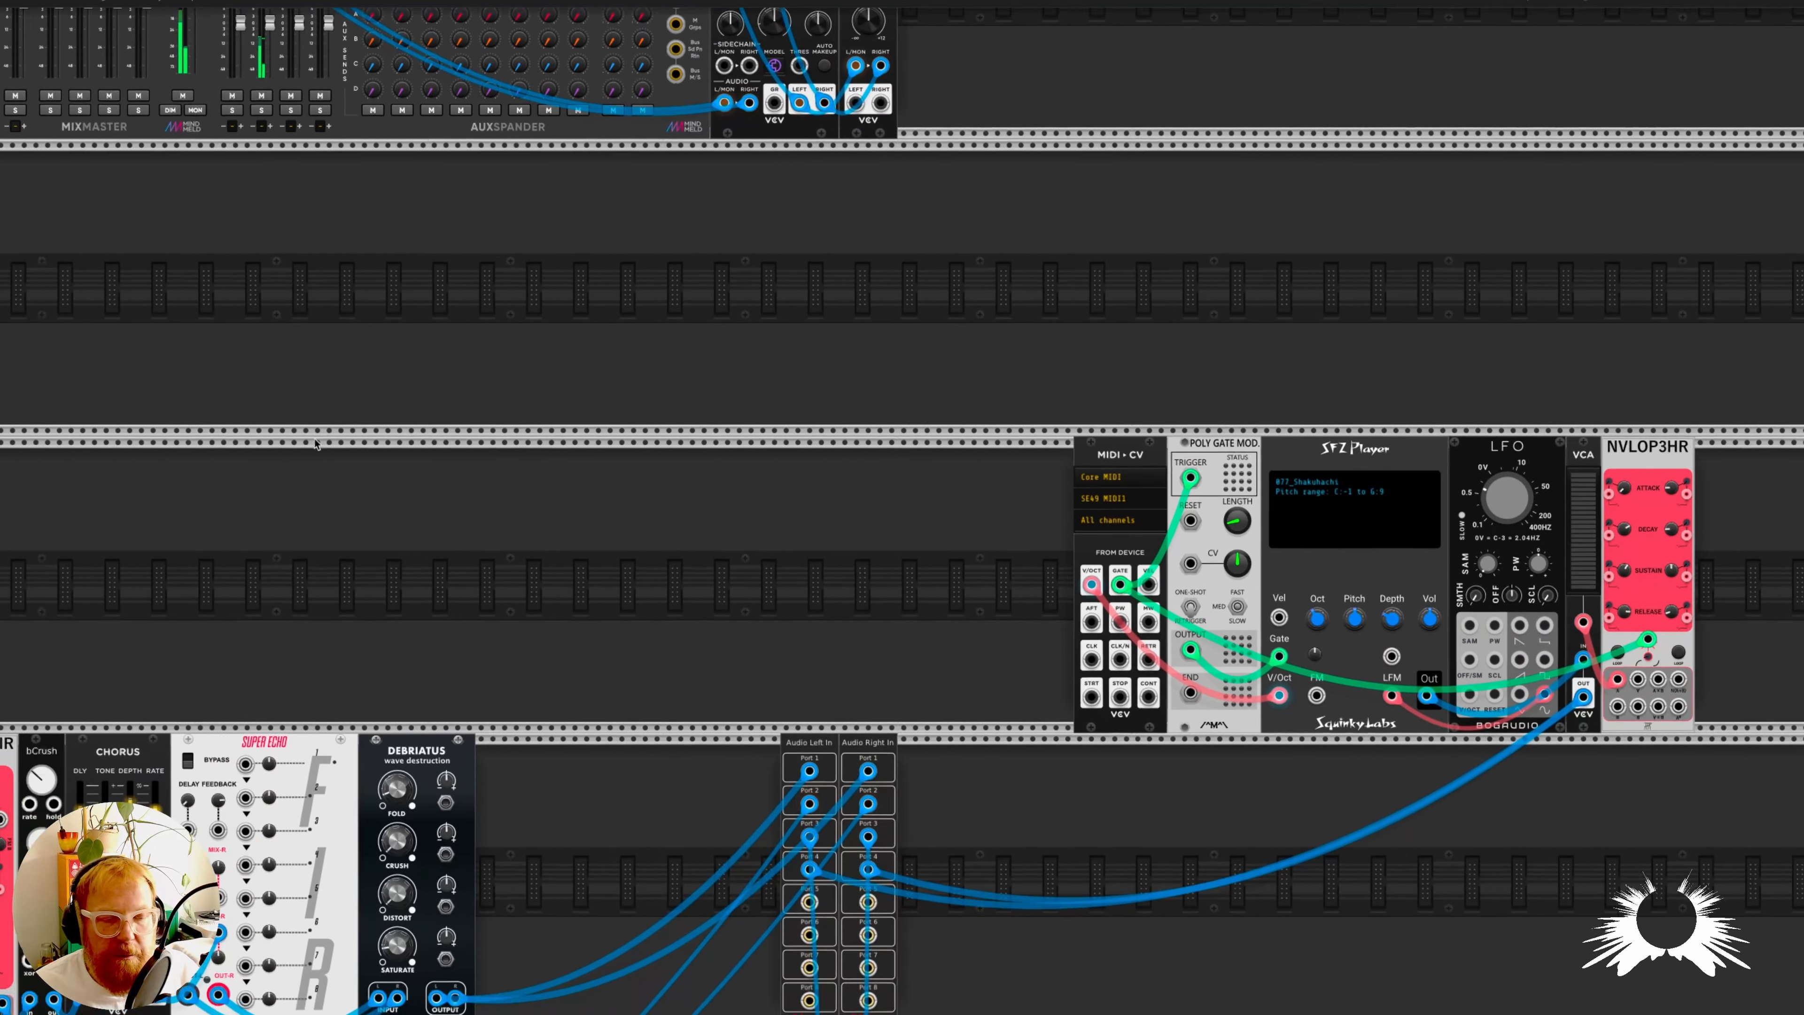
{"action": "scroll", "coordinate": [323, 436], "scroll_direction": "down", "scroll_amount": 2}
{"action": "scroll", "coordinate": [348, 443], "scroll_direction": "left", "scroll_amount": 5}
{"action": "scroll", "coordinate": [611, 508], "scroll_direction": "left", "scroll_amount": 4}
{"action": "scroll", "coordinate": [632, 516], "scroll_direction": "down", "scroll_amount": 2}
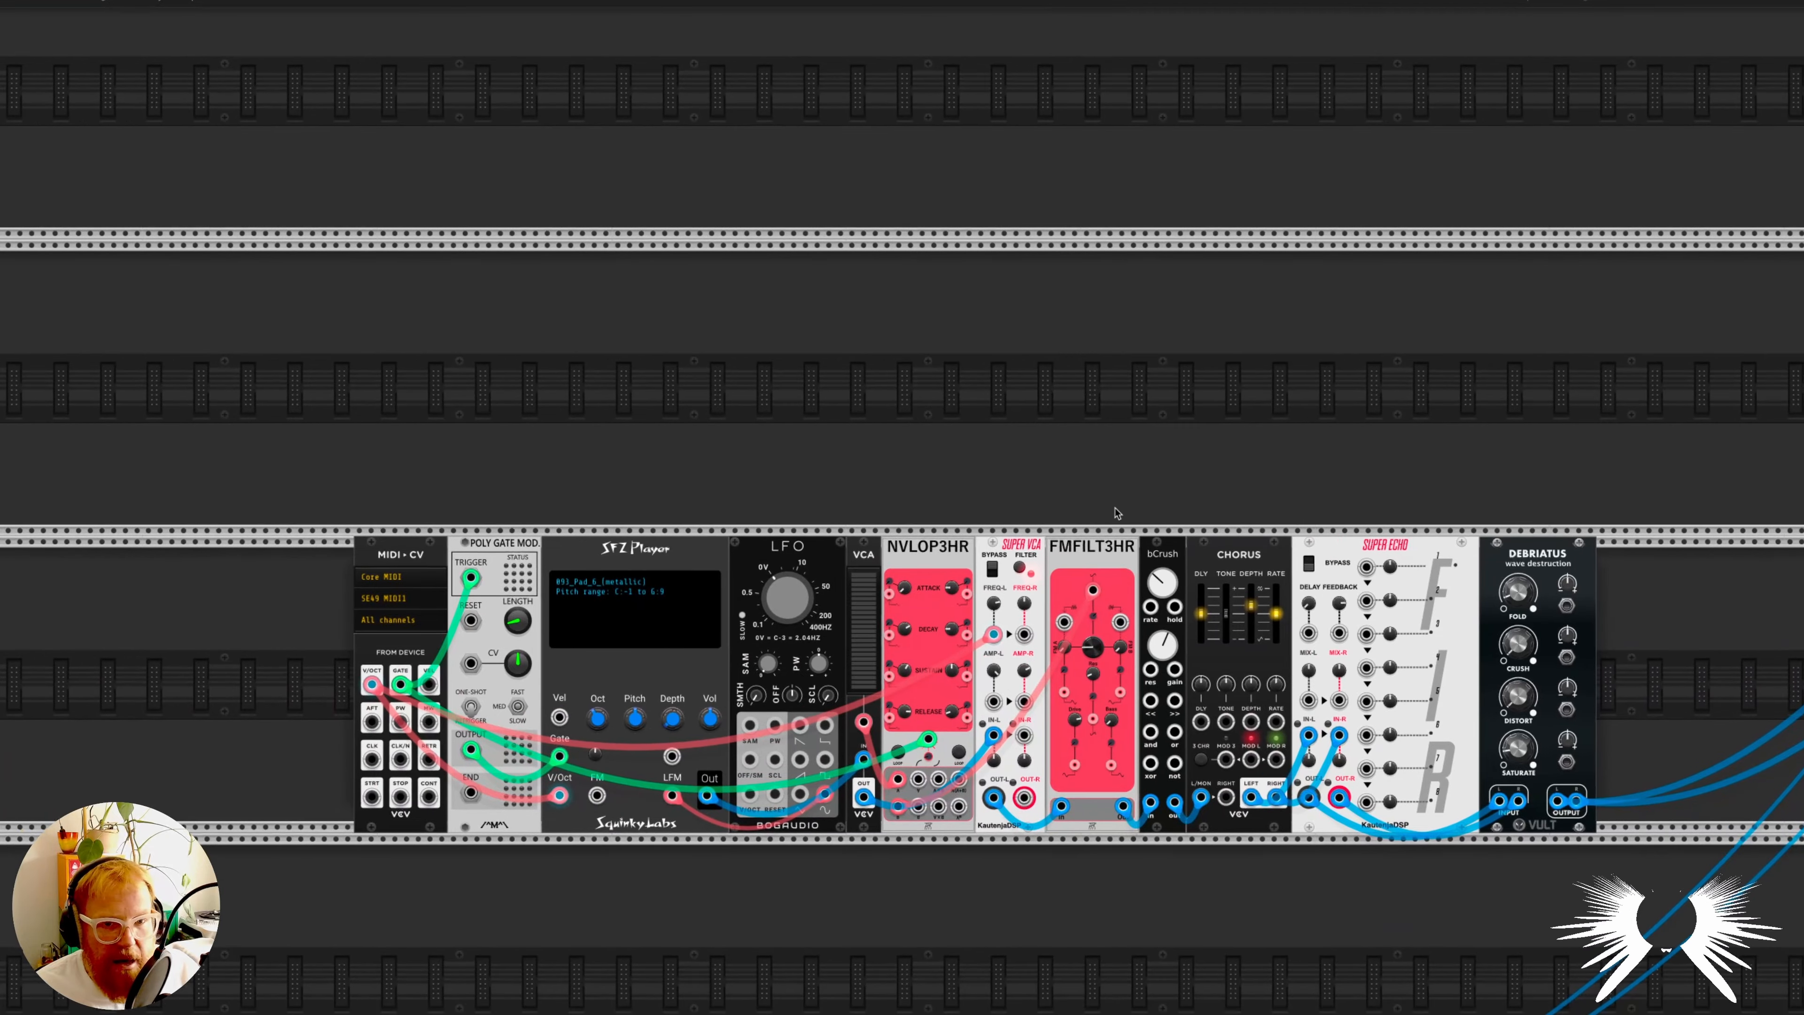
- Inspect the Super VCA's filter mode options and the bCrush, Chorus, Super Echo and Debriatus settings in the pad voice
{"action": "scroll", "coordinate": [1147, 582], "scroll_direction": "up", "scroll_amount": 5}
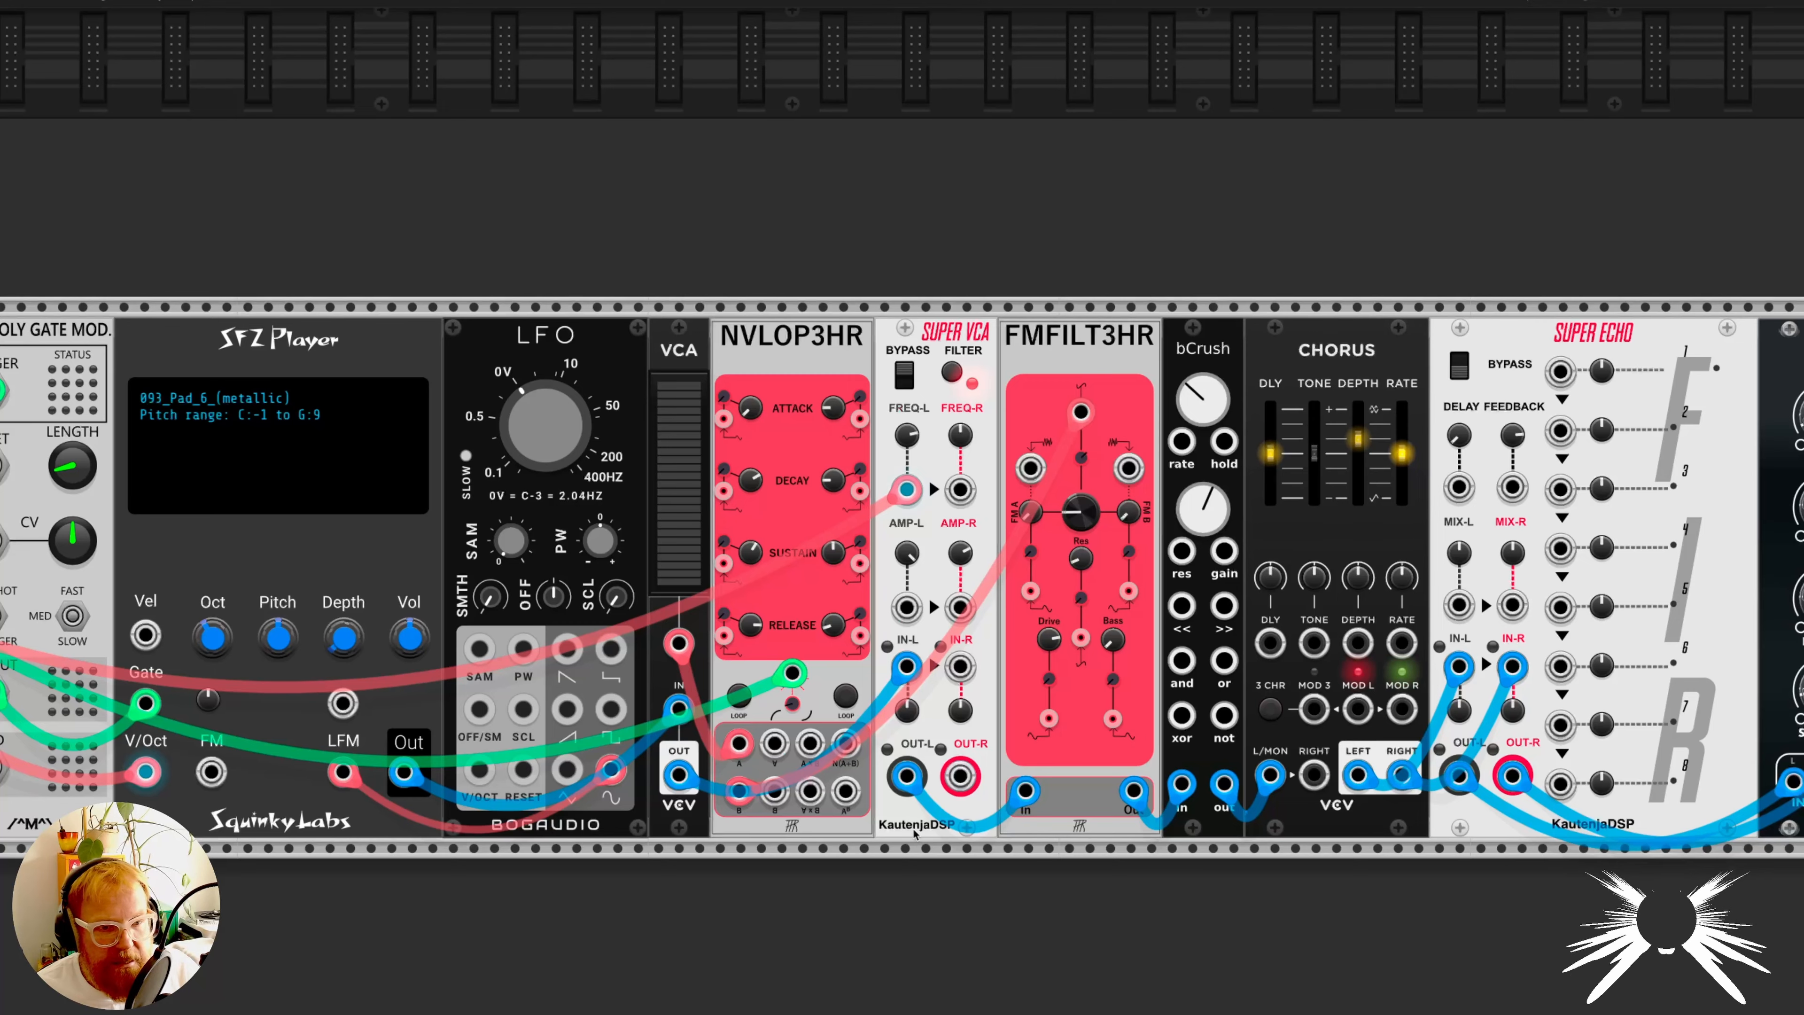
{"action": "right_click", "coordinate": [935, 338]}
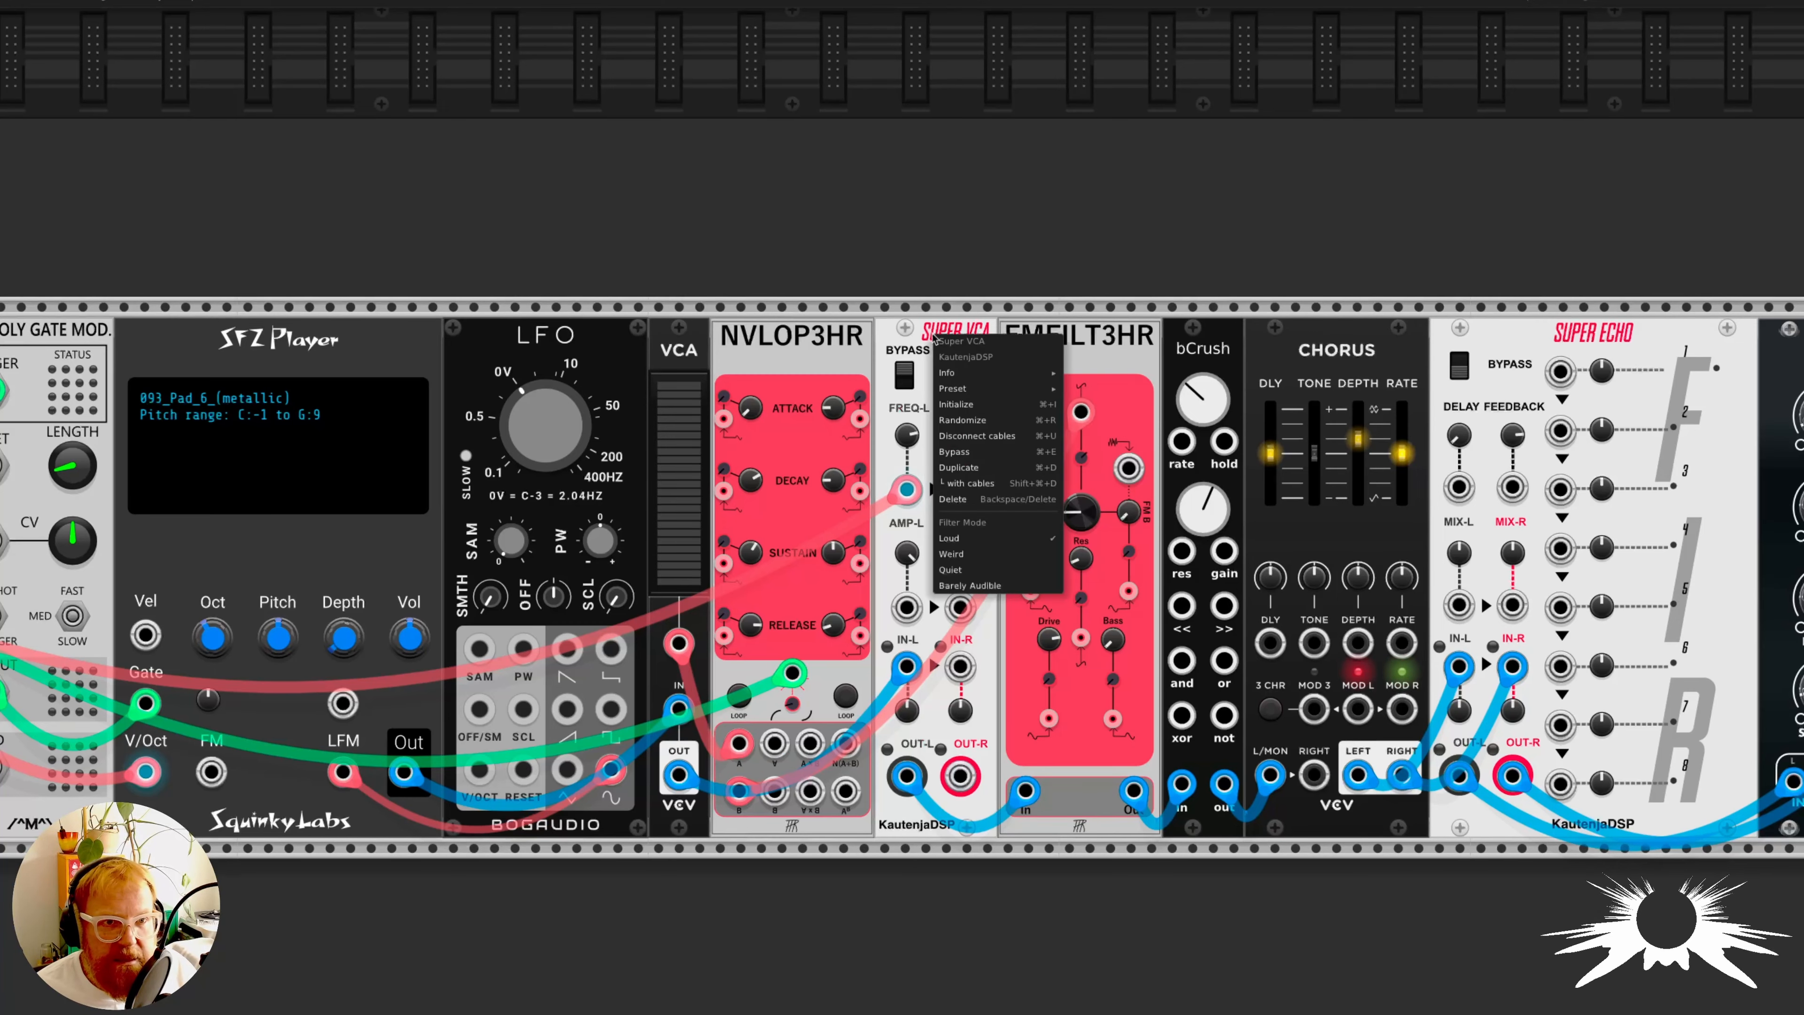
{"action": "left_click", "coordinate": [936, 333]}
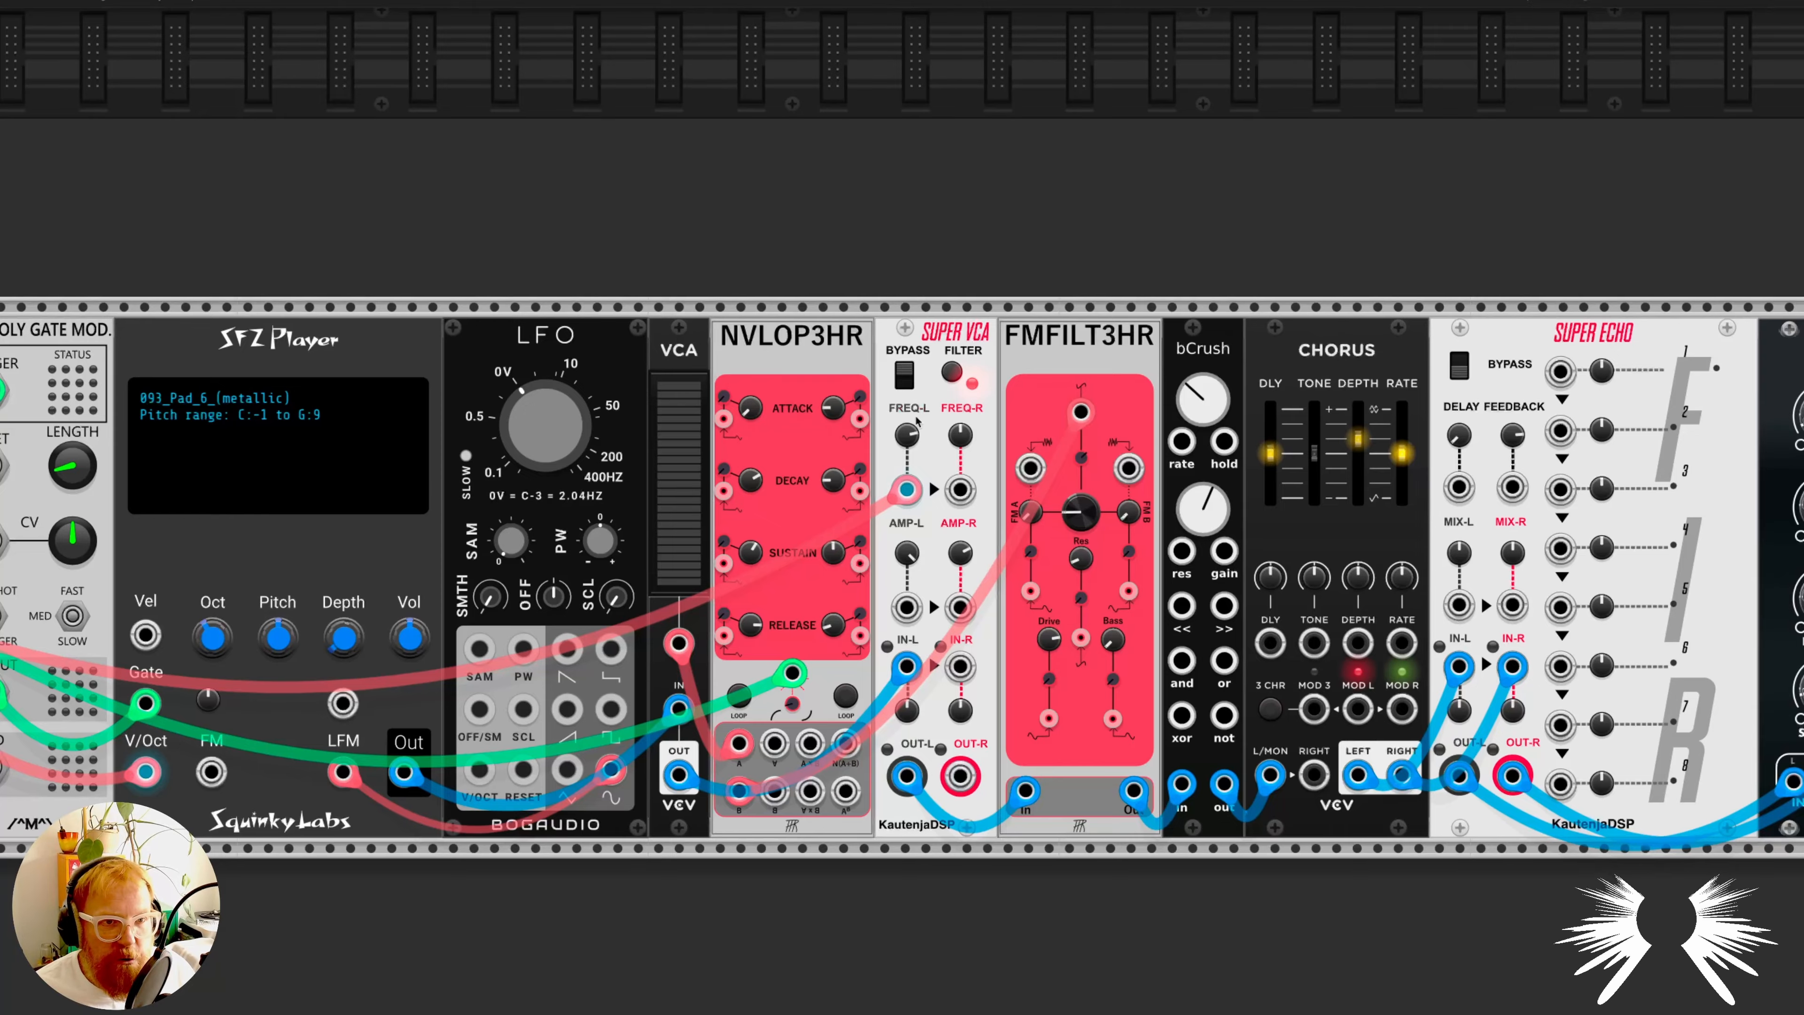
{"action": "right_click", "coordinate": [934, 332]}
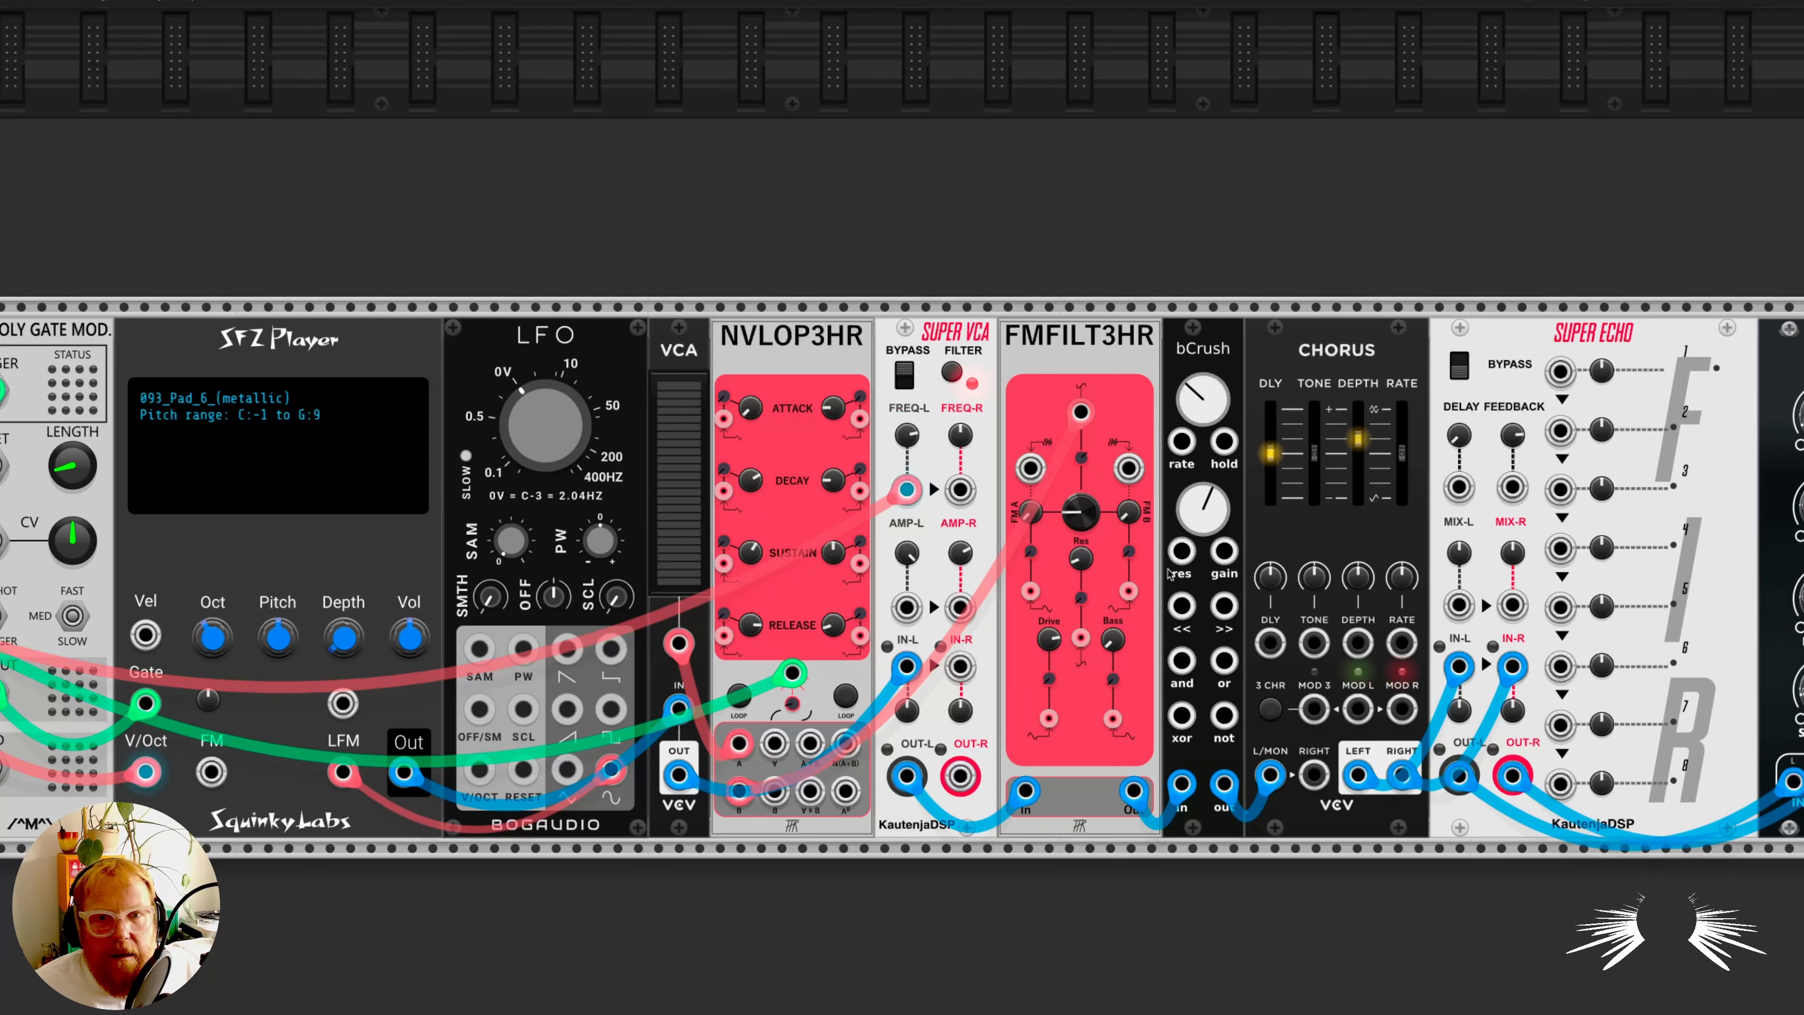
{"action": "scroll", "coordinate": [1590, 610], "scroll_direction": "right", "scroll_amount": 4}
{"action": "scroll", "coordinate": [1583, 612], "scroll_direction": "right", "scroll_amount": 3}
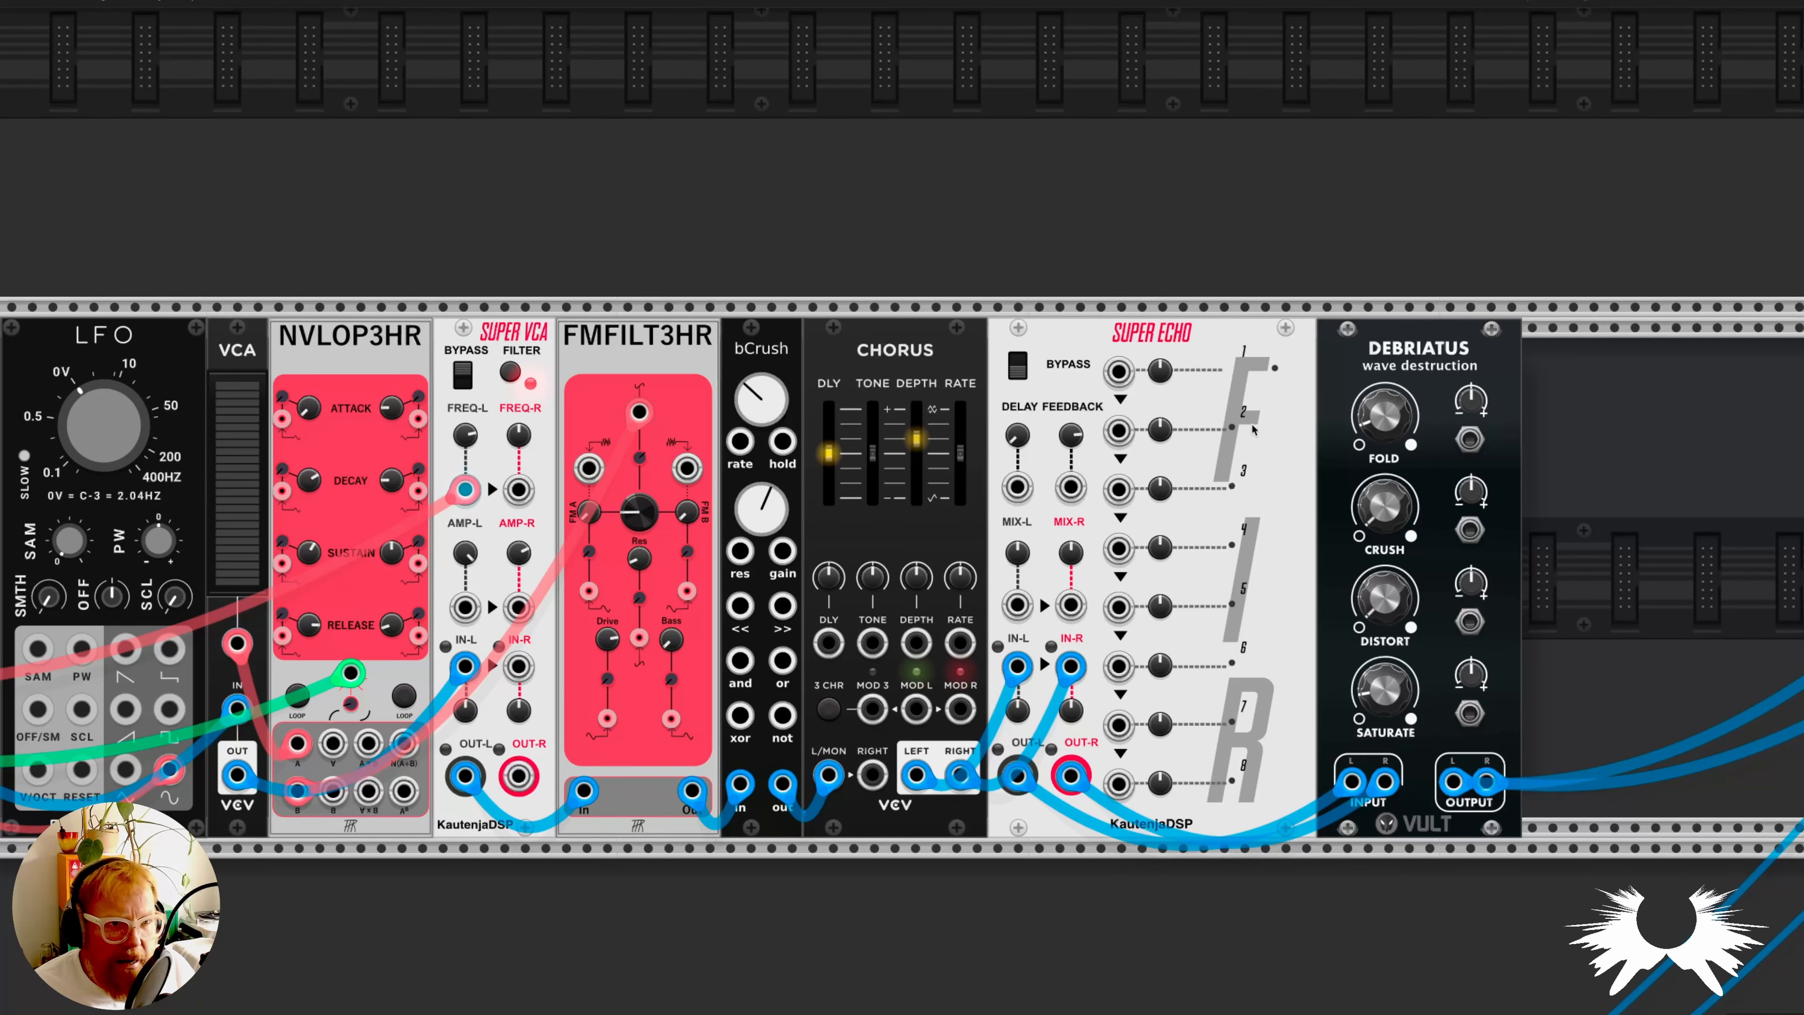
{"action": "mouse_move", "coordinate": [757, 409]}
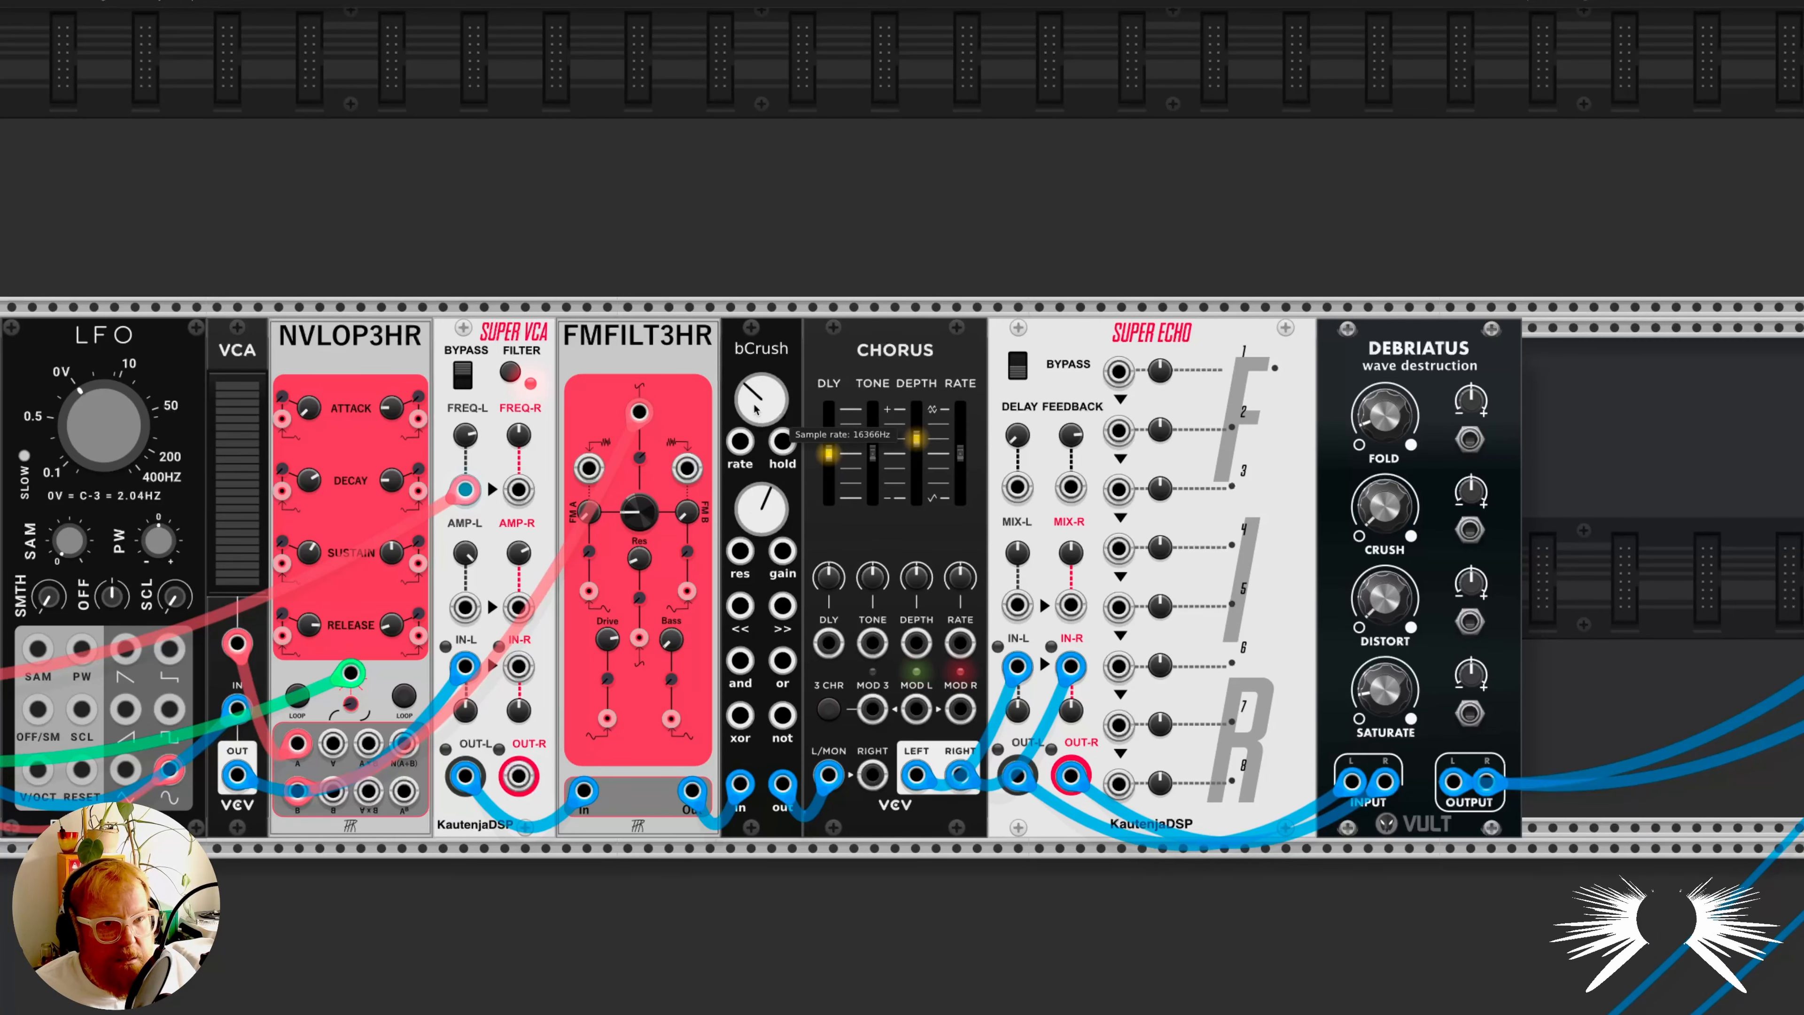
{"action": "scroll", "coordinate": [941, 639], "scroll_direction": "left", "scroll_amount": 10}
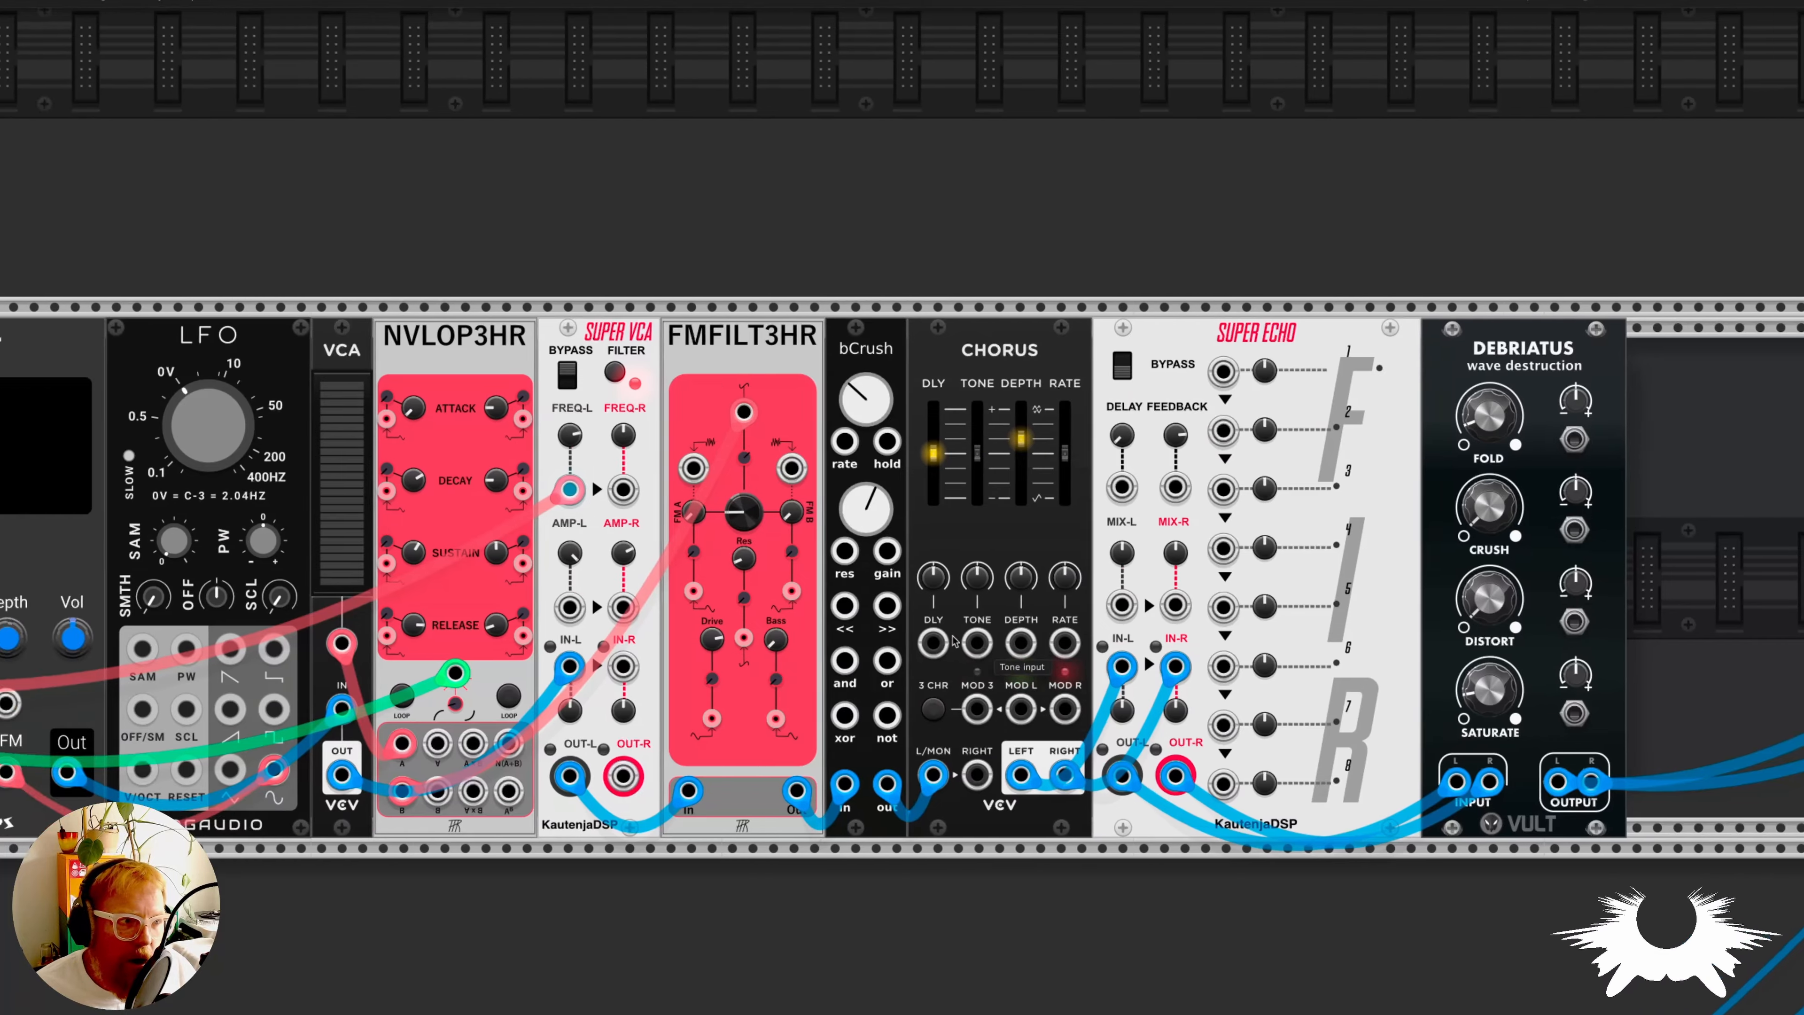
- Mute channel 2 and unmute channel 1 on the MixMaster
{"action": "scroll", "coordinate": [940, 640], "scroll_direction": "down", "scroll_amount": 4}
{"action": "scroll", "coordinate": [640, 497], "scroll_direction": "up", "scroll_amount": 10}
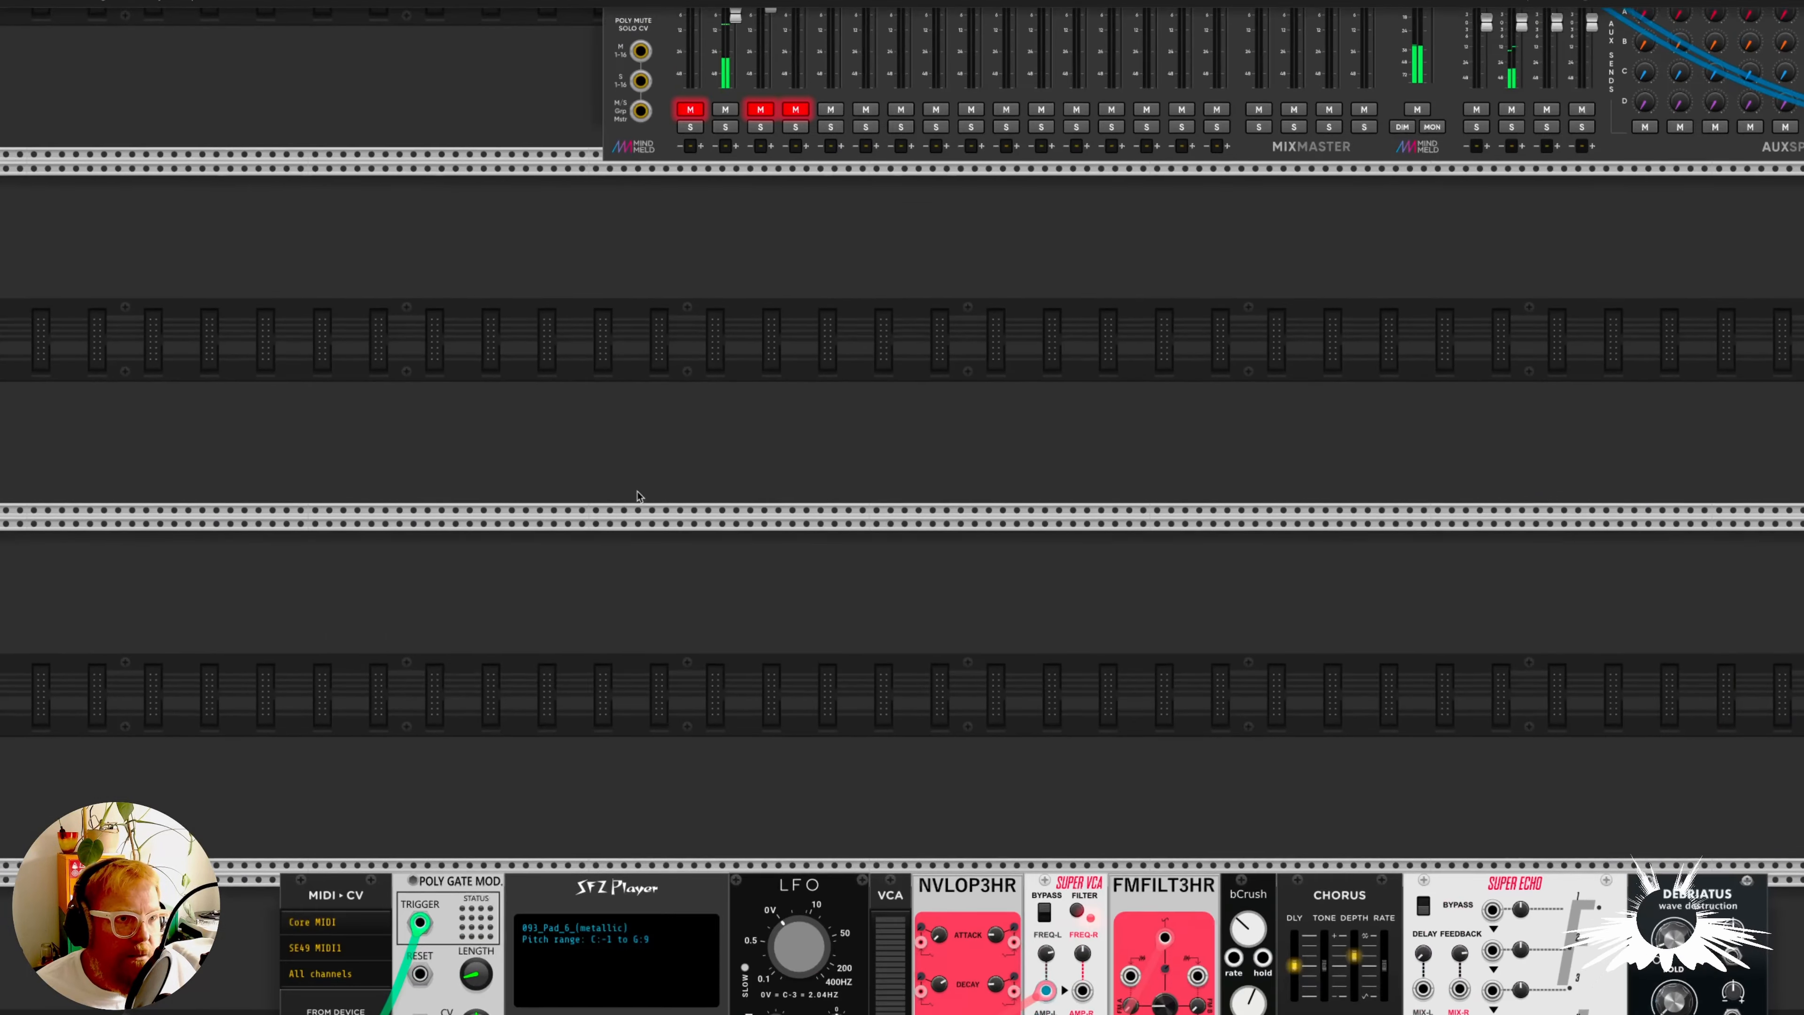
{"action": "left_click", "coordinate": [725, 328]}
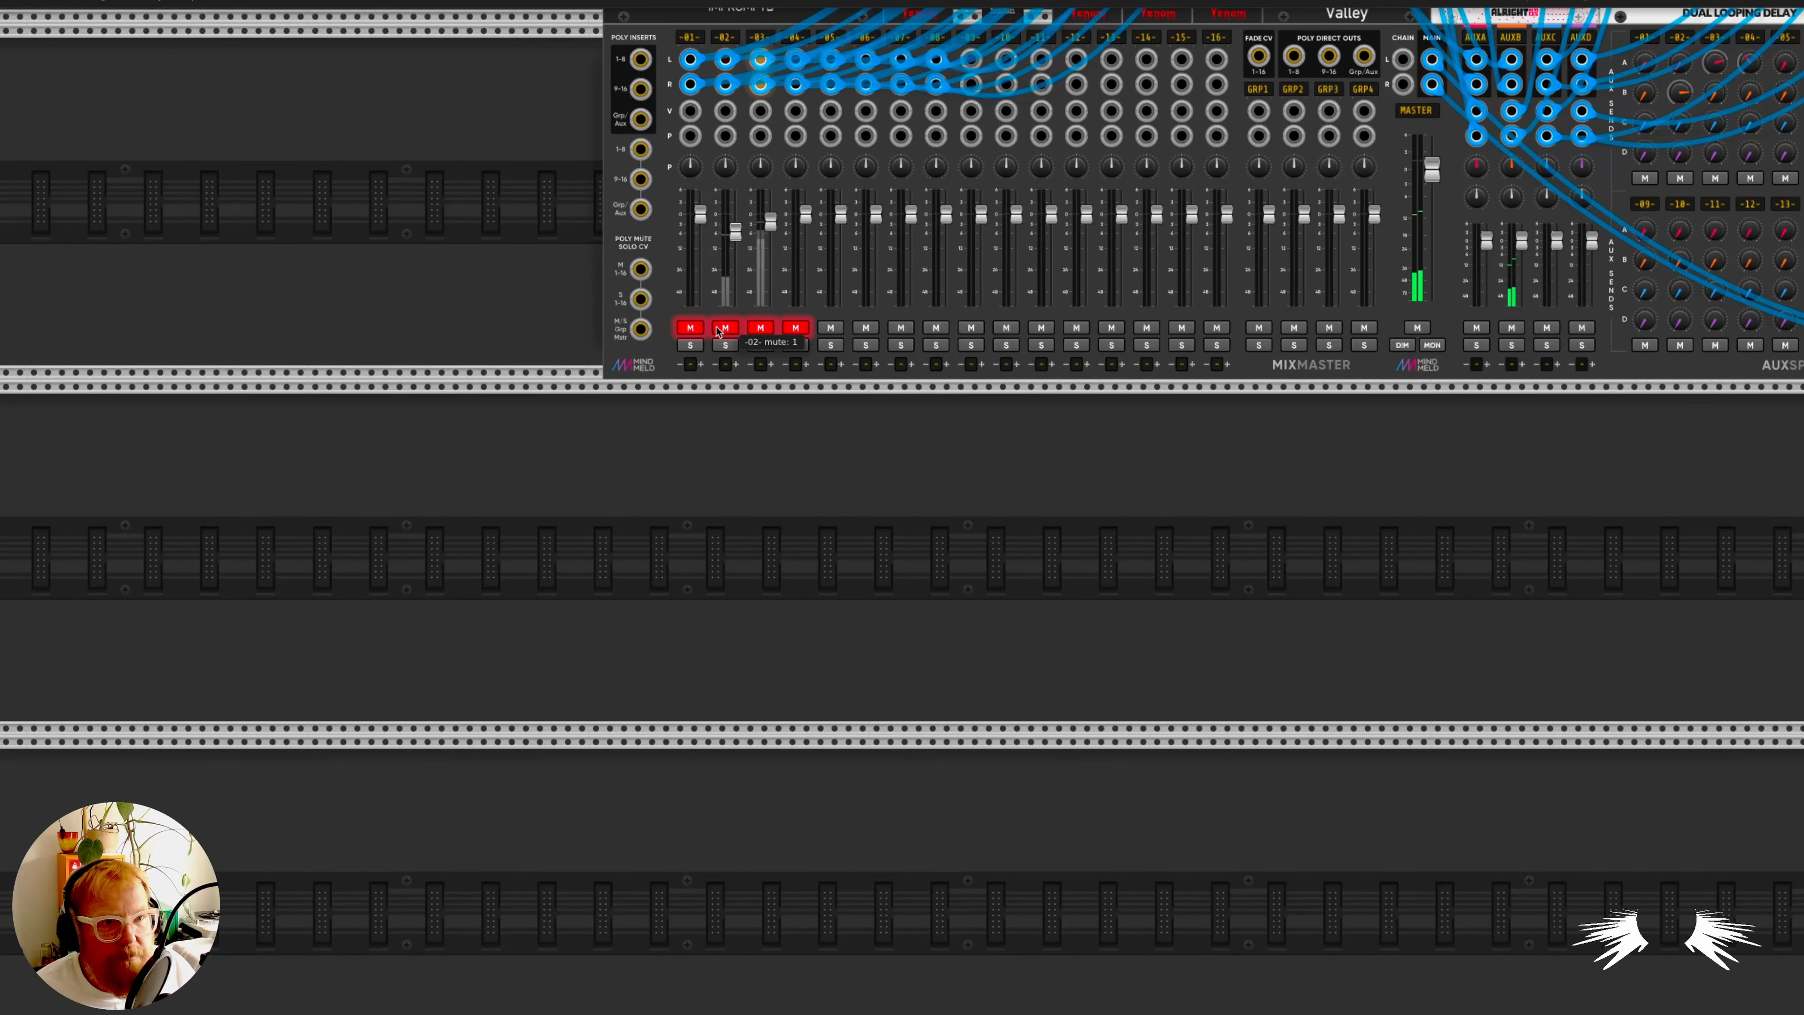
{"action": "left_click", "coordinate": [690, 327]}
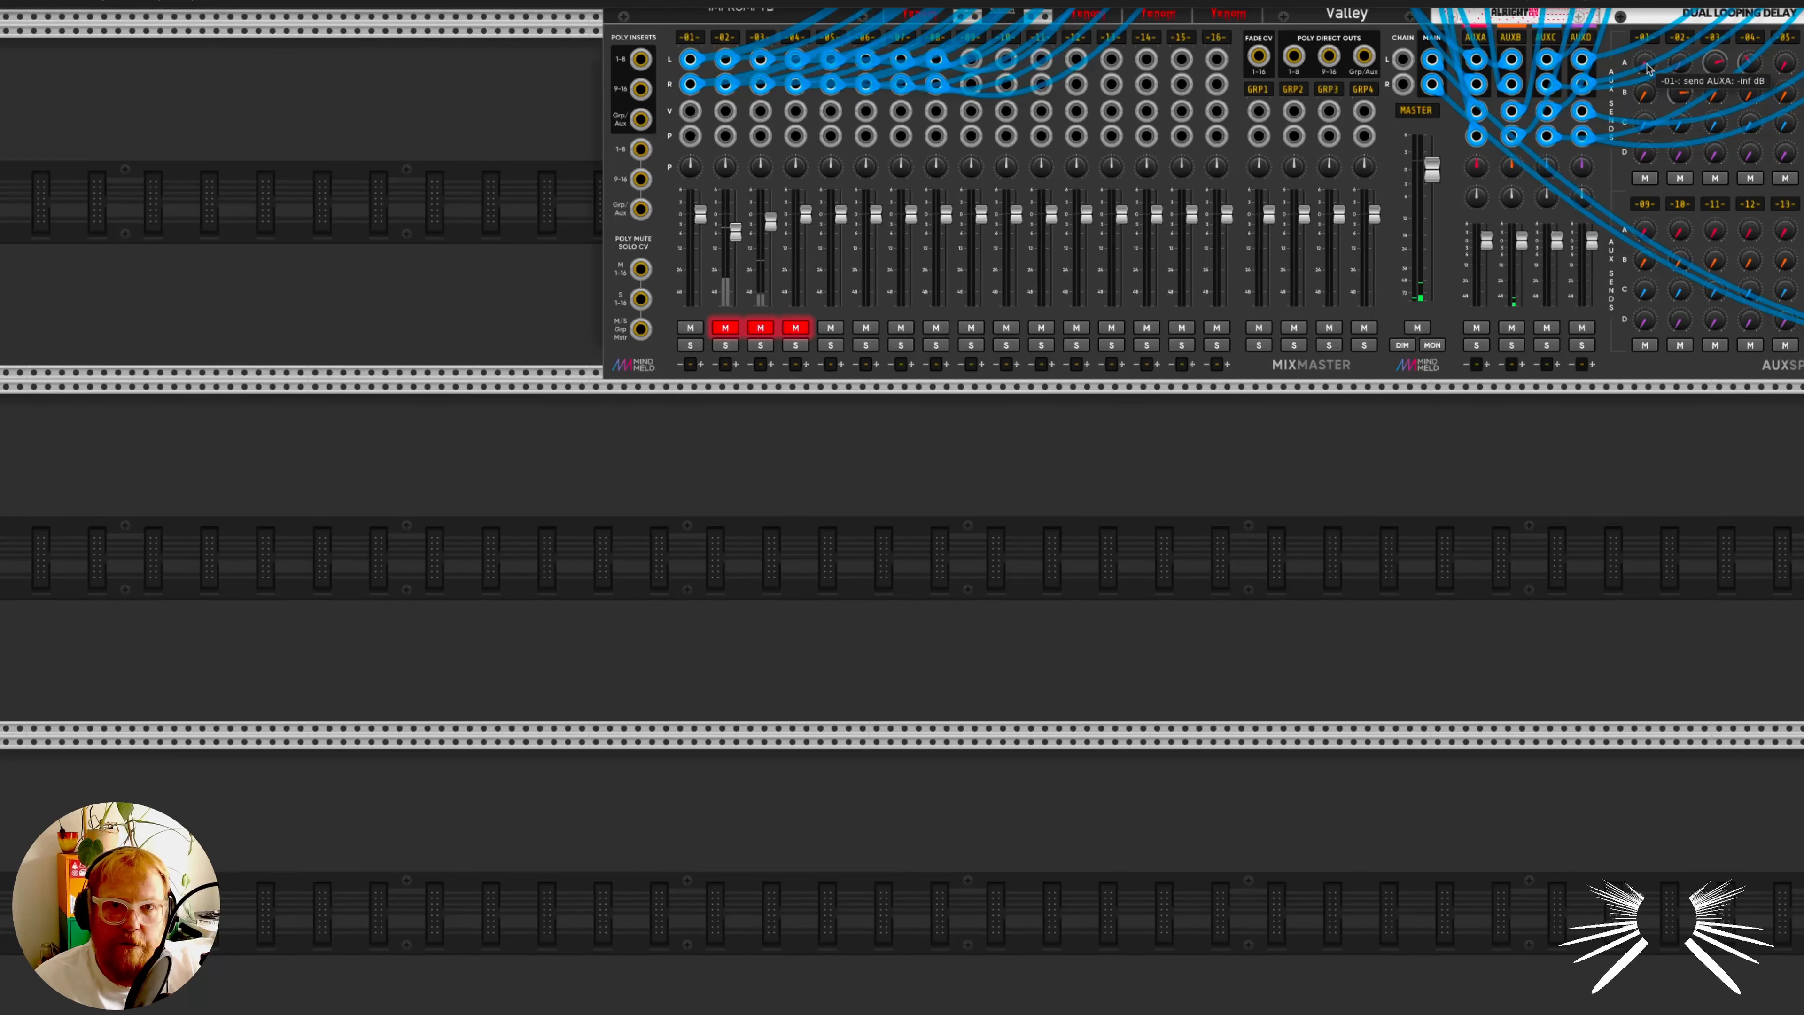
- Raise channel 1's aux send D on the AuxSpander
{"action": "scroll", "coordinate": [1426, 498], "scroll_direction": "down", "scroll_amount": 10}
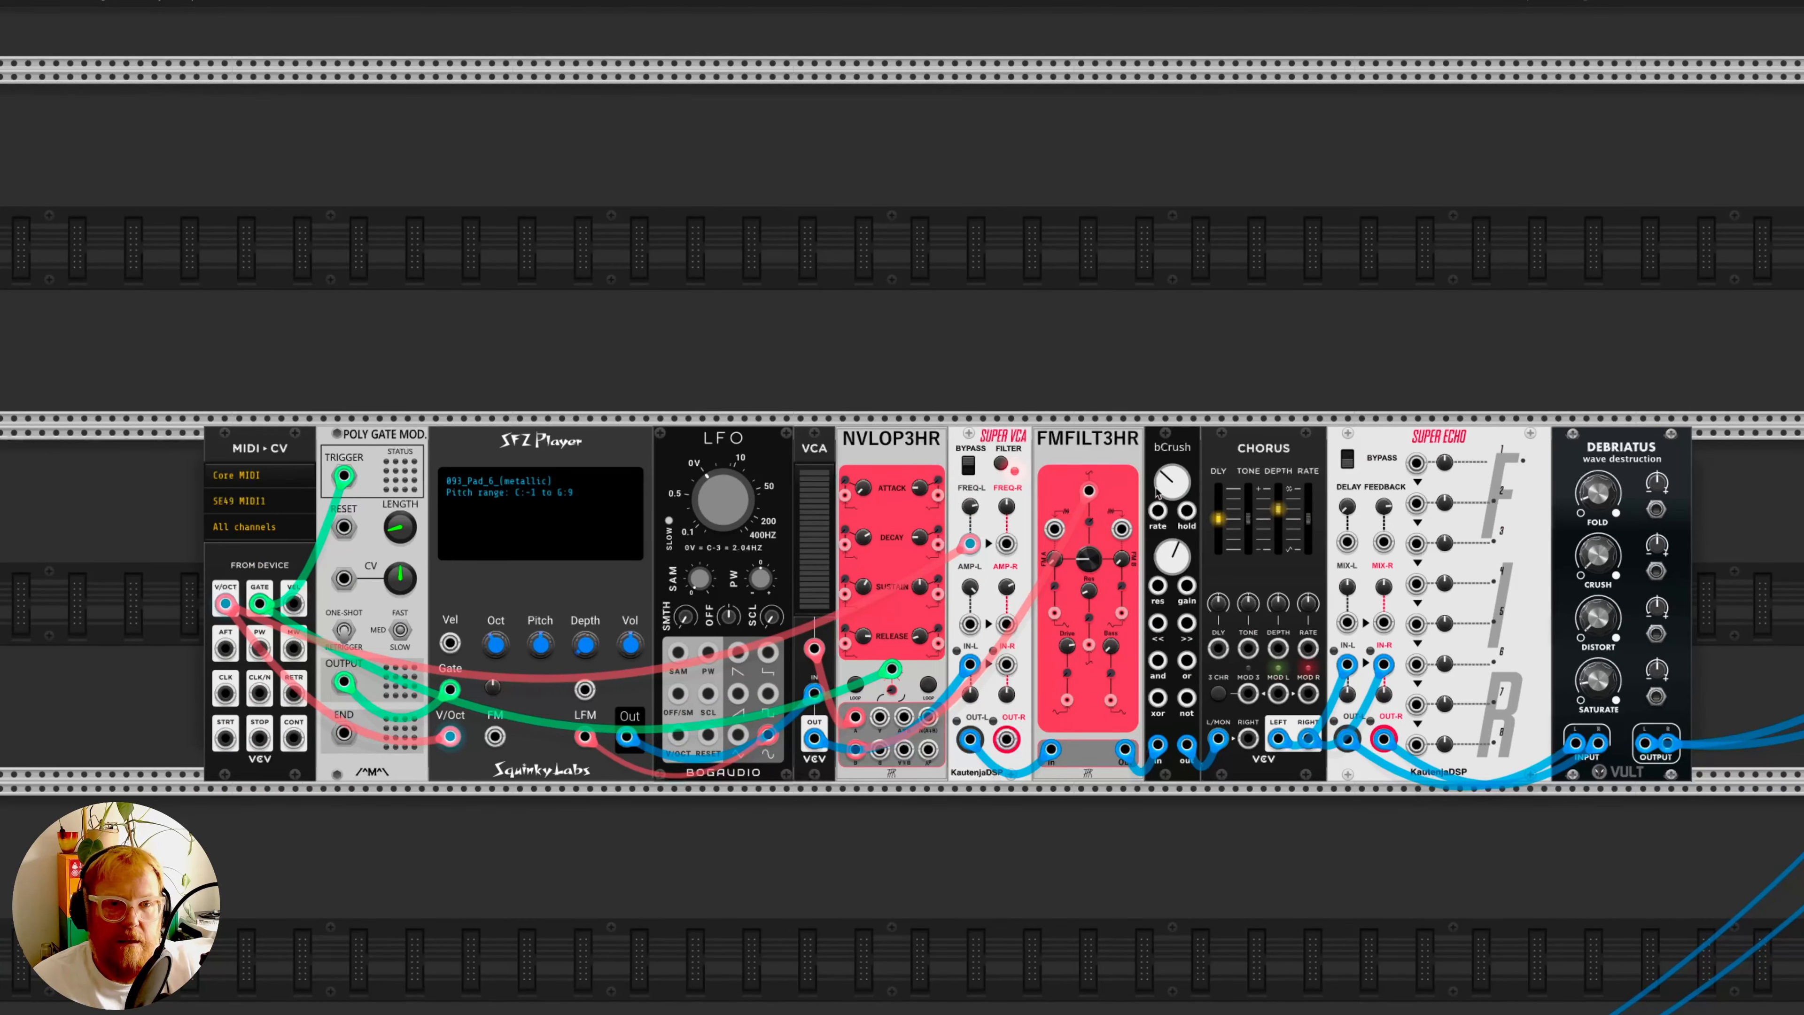
{"action": "scroll", "coordinate": [1442, 419], "scroll_direction": "up", "scroll_amount": 10}
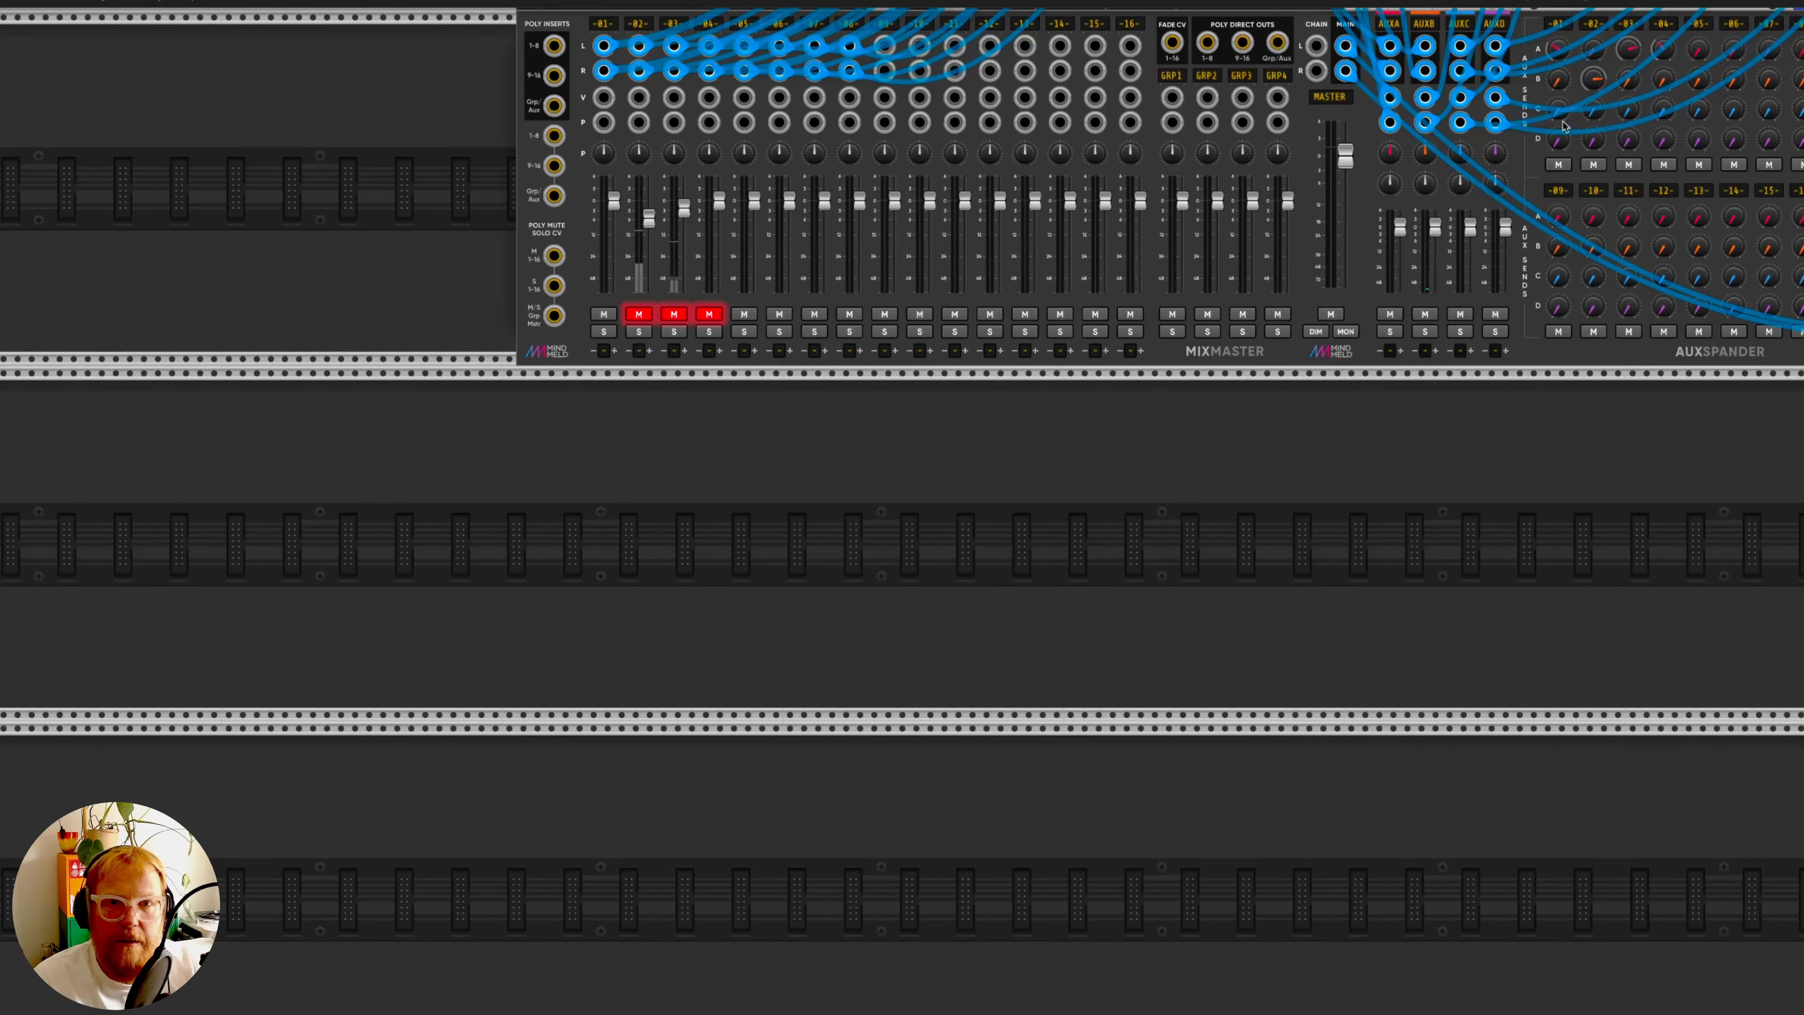
{"action": "left_click_drag", "start_coordinate": [1559, 139], "coordinate": [1558, 64]}
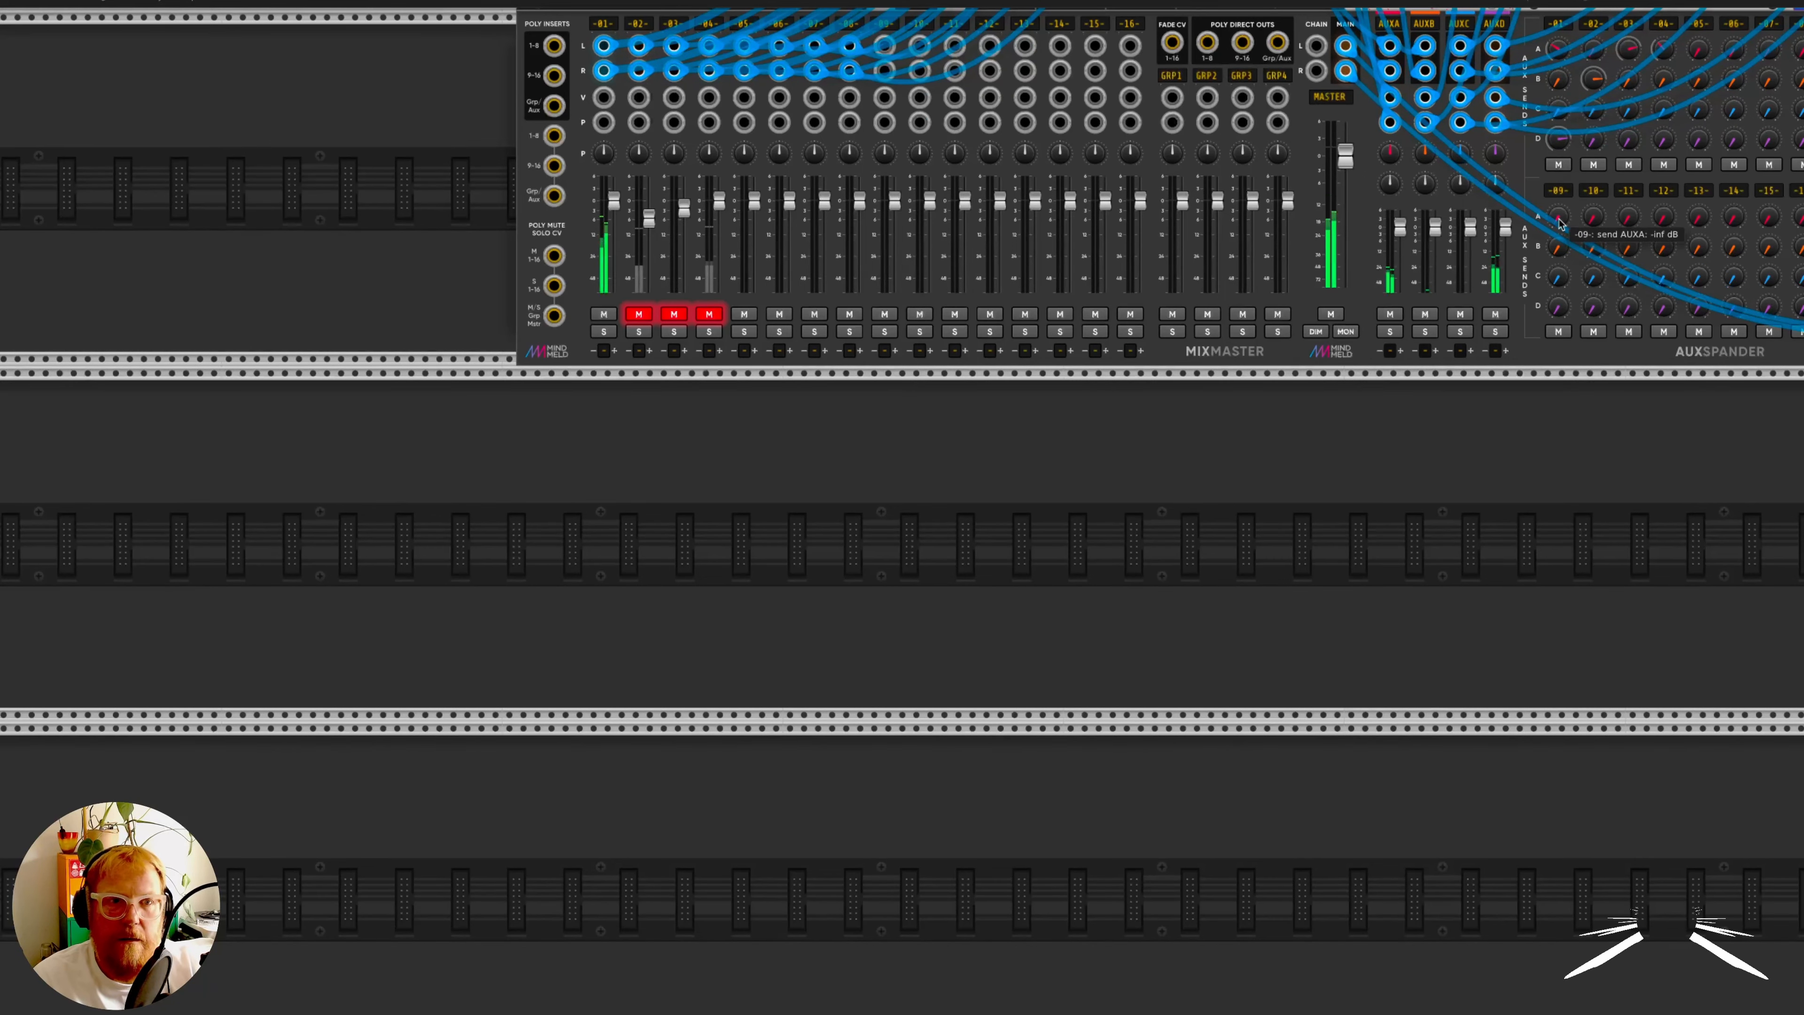
- Load 049_Strings_Ensemble_2.sfz from the SFZ Files folder into the pad voice's SFZ Player
{"action": "scroll", "coordinate": [1108, 998], "scroll_direction": "down", "scroll_amount": 8}
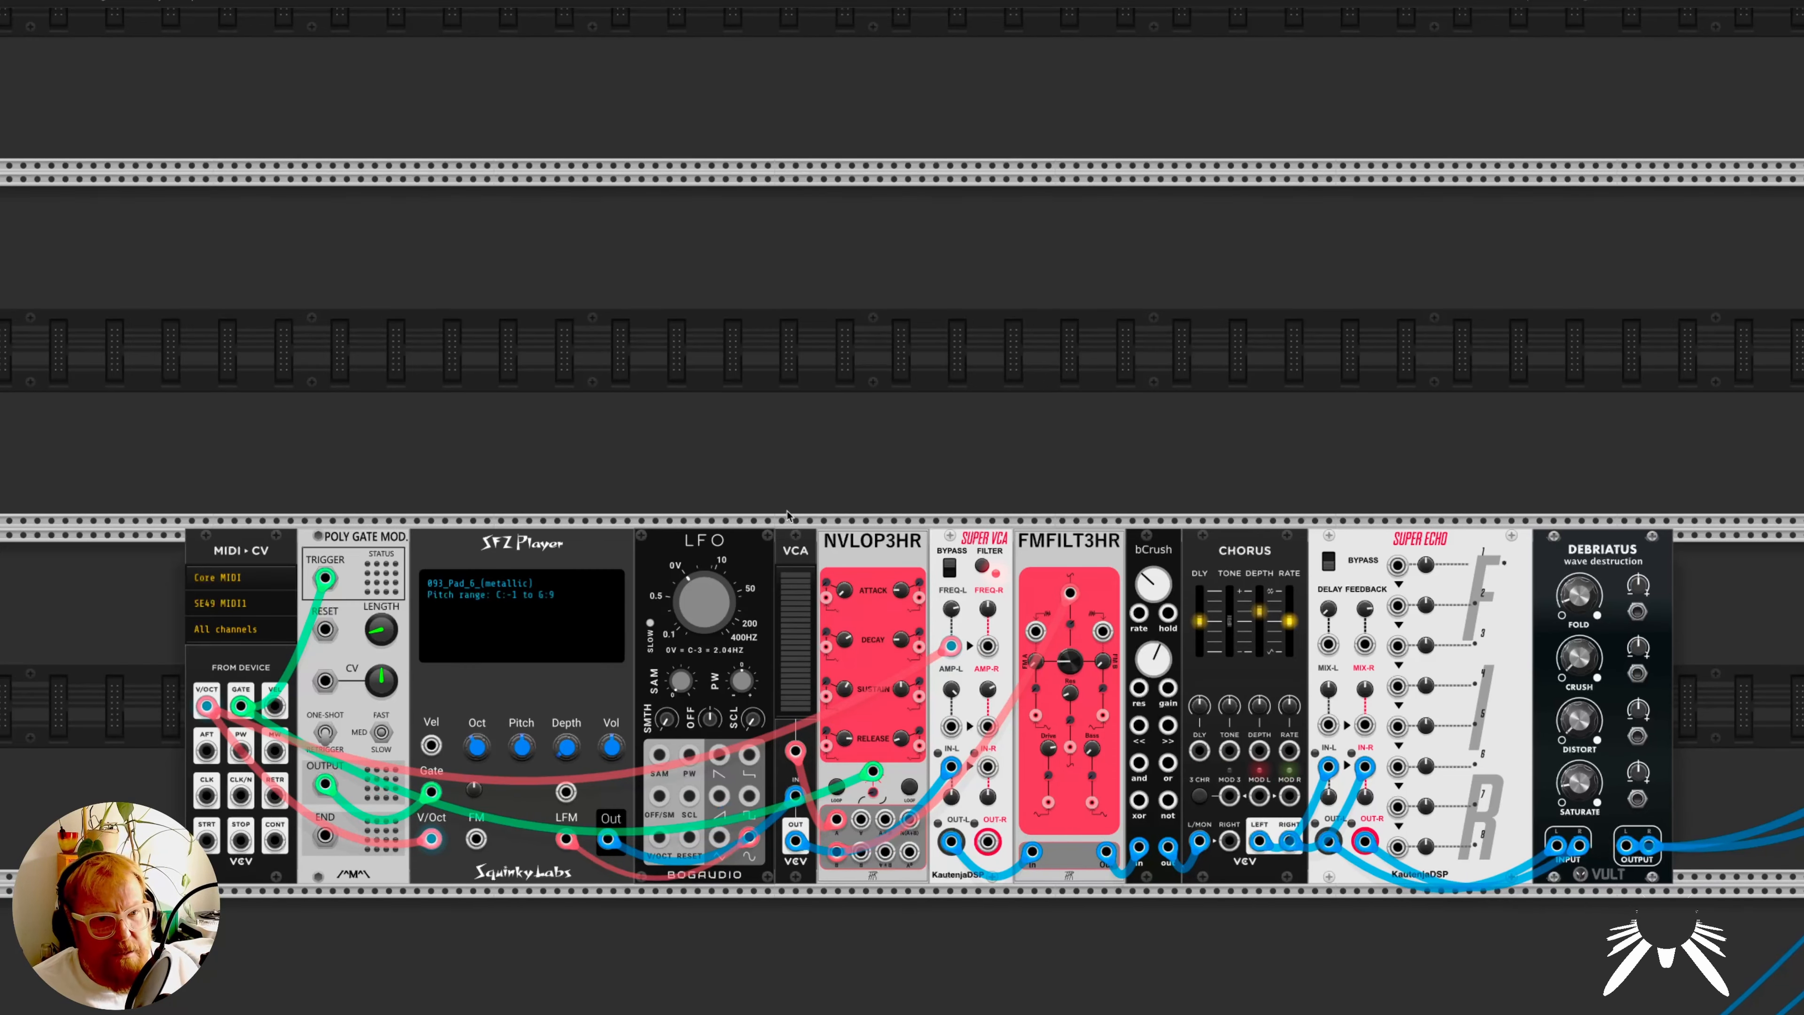
{"action": "scroll", "coordinate": [690, 419], "scroll_direction": "down", "scroll_amount": 3}
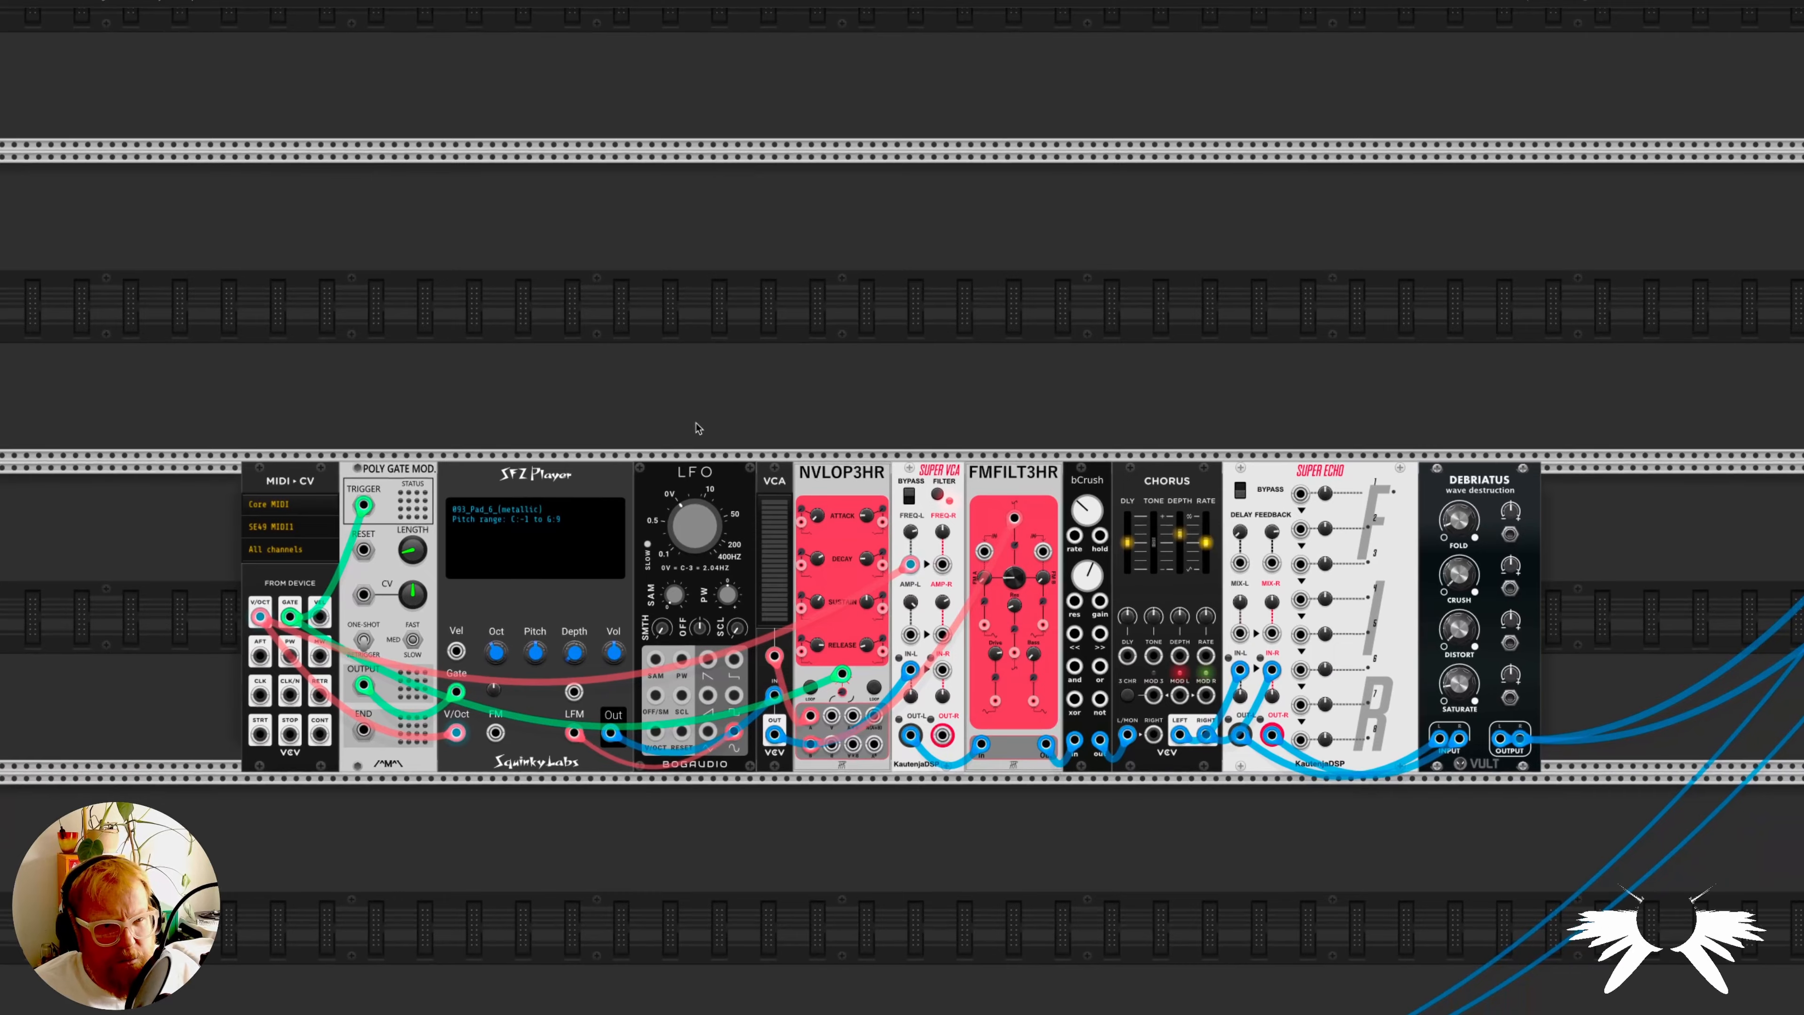
{"action": "scroll", "coordinate": [696, 427], "scroll_direction": "down", "scroll_amount": 1}
{"action": "scroll", "coordinate": [696, 426], "scroll_direction": "up", "scroll_amount": 3}
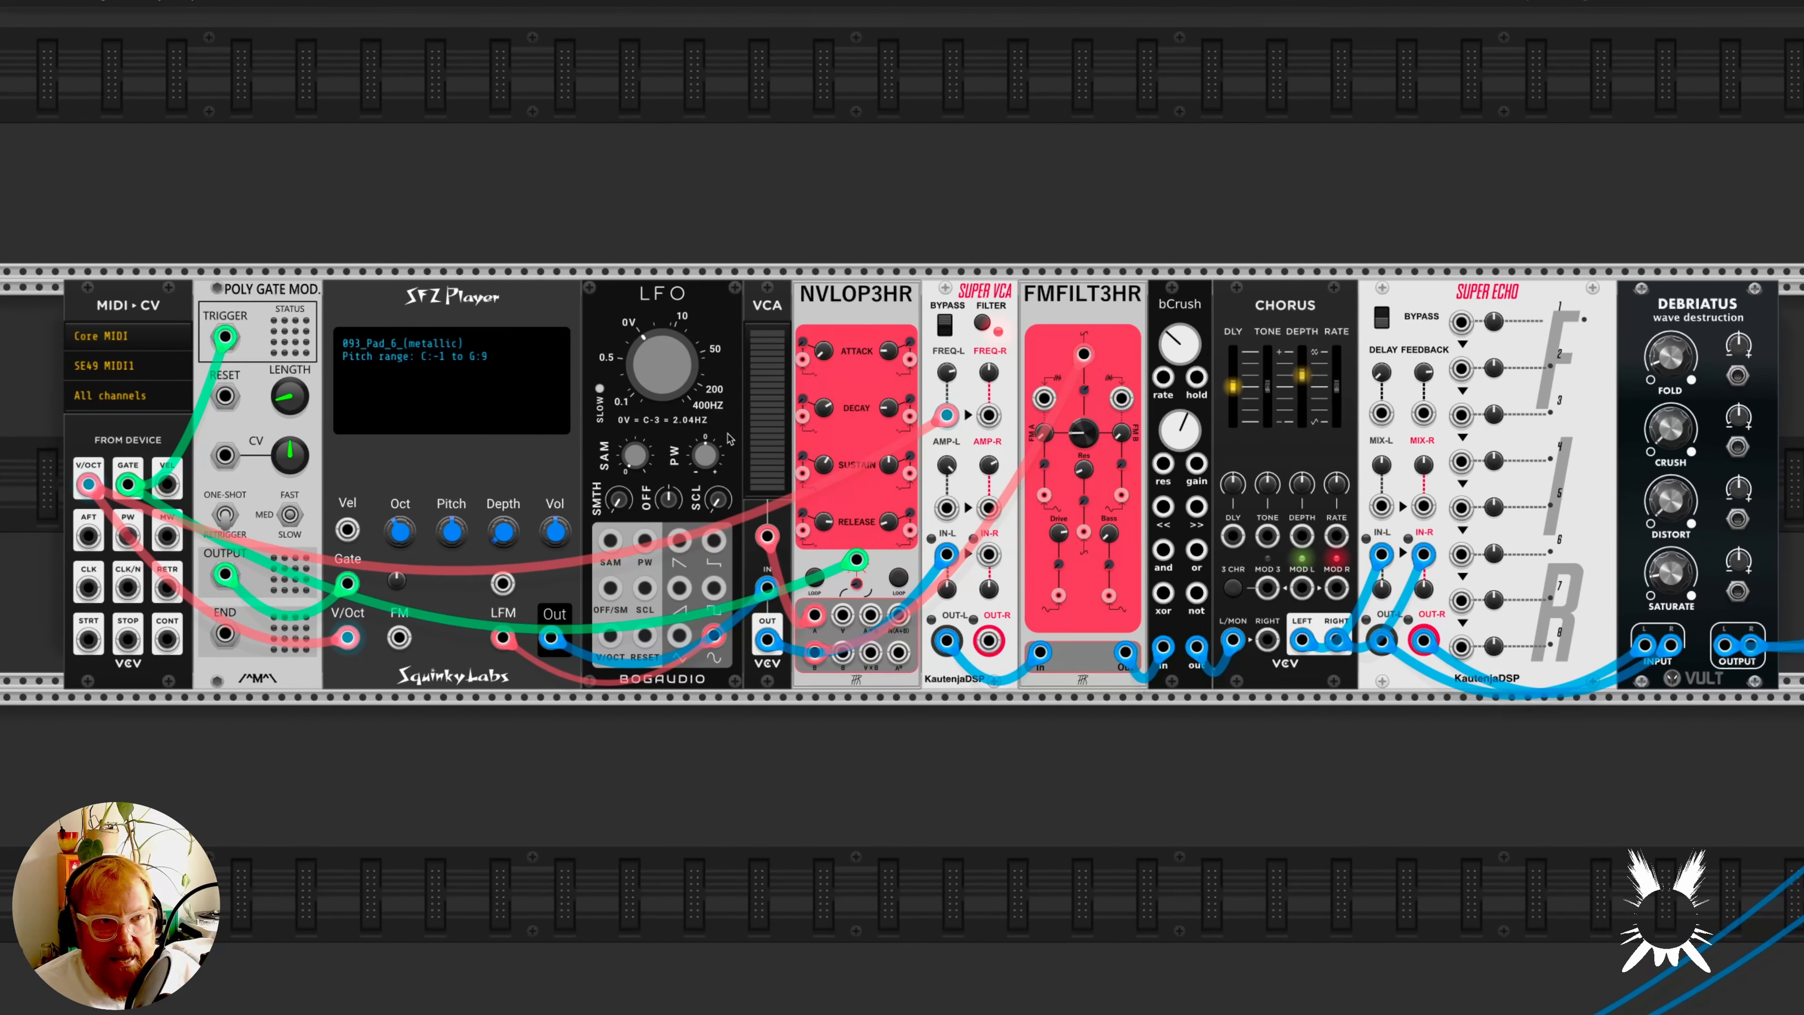
{"action": "right_click", "coordinate": [403, 354]}
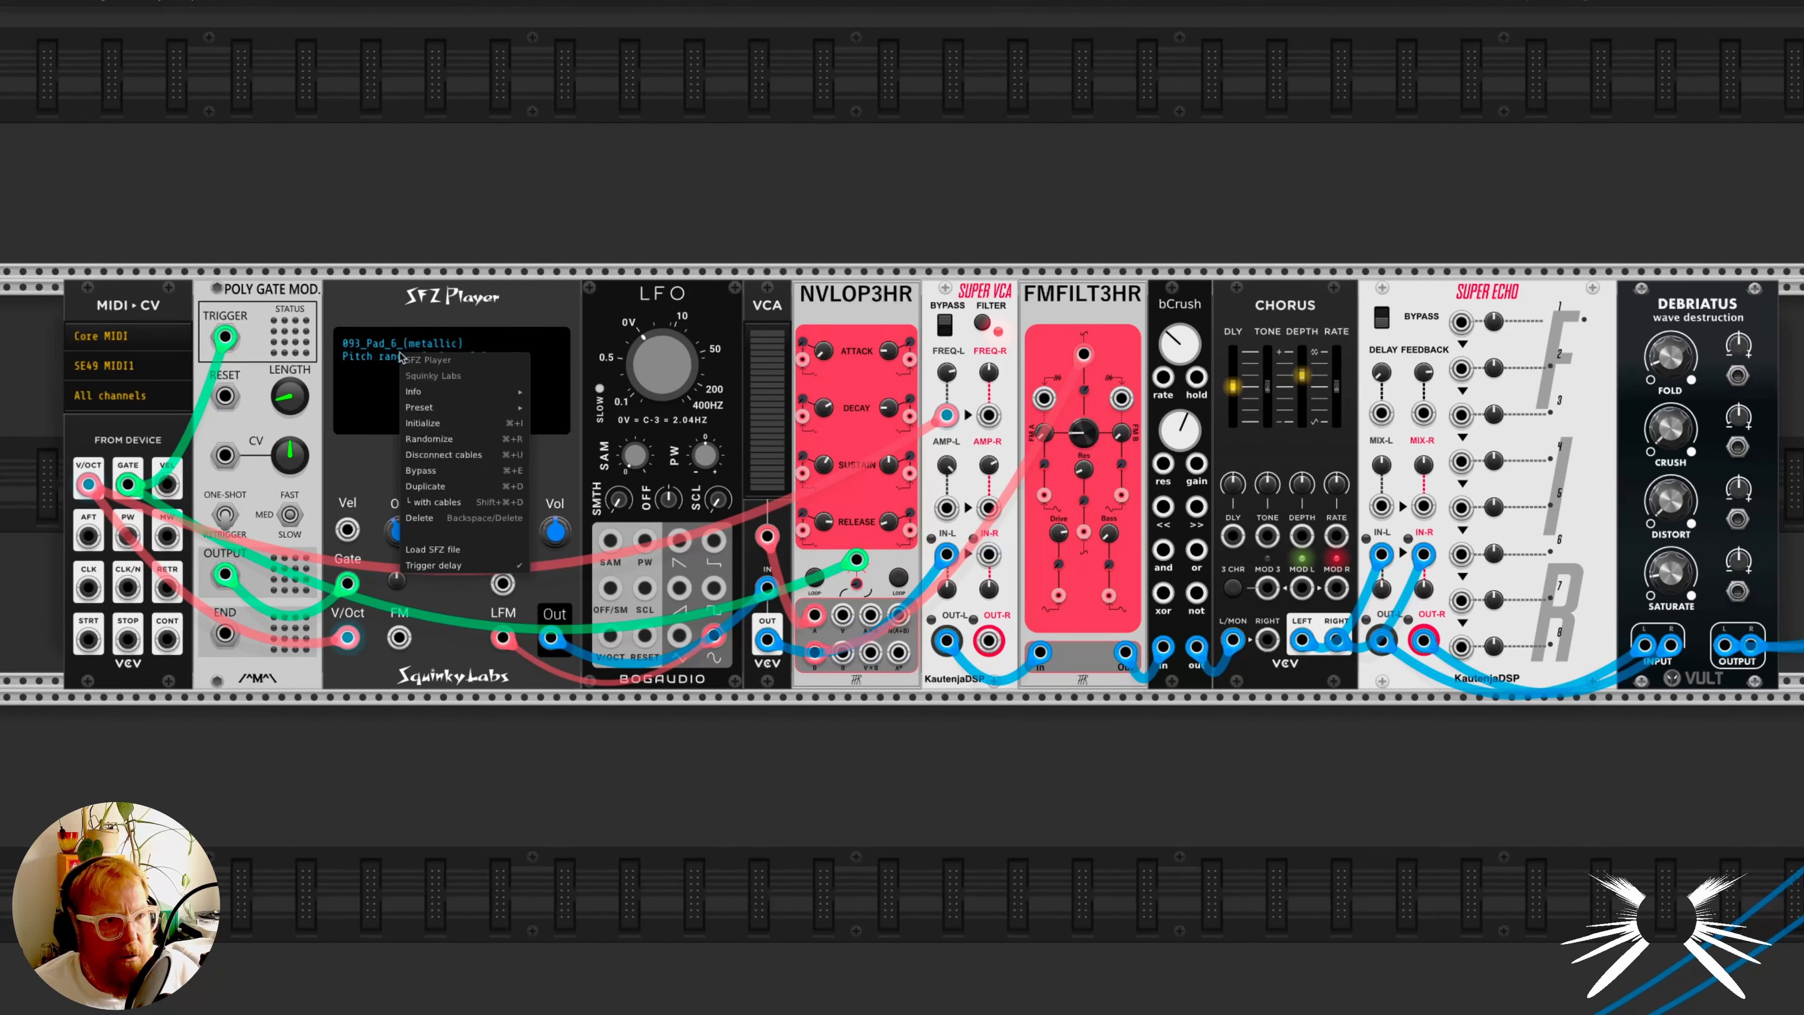
{"action": "left_click", "coordinate": [455, 551]}
{"action": "scroll", "coordinate": [847, 502], "scroll_direction": "down", "scroll_amount": 6}
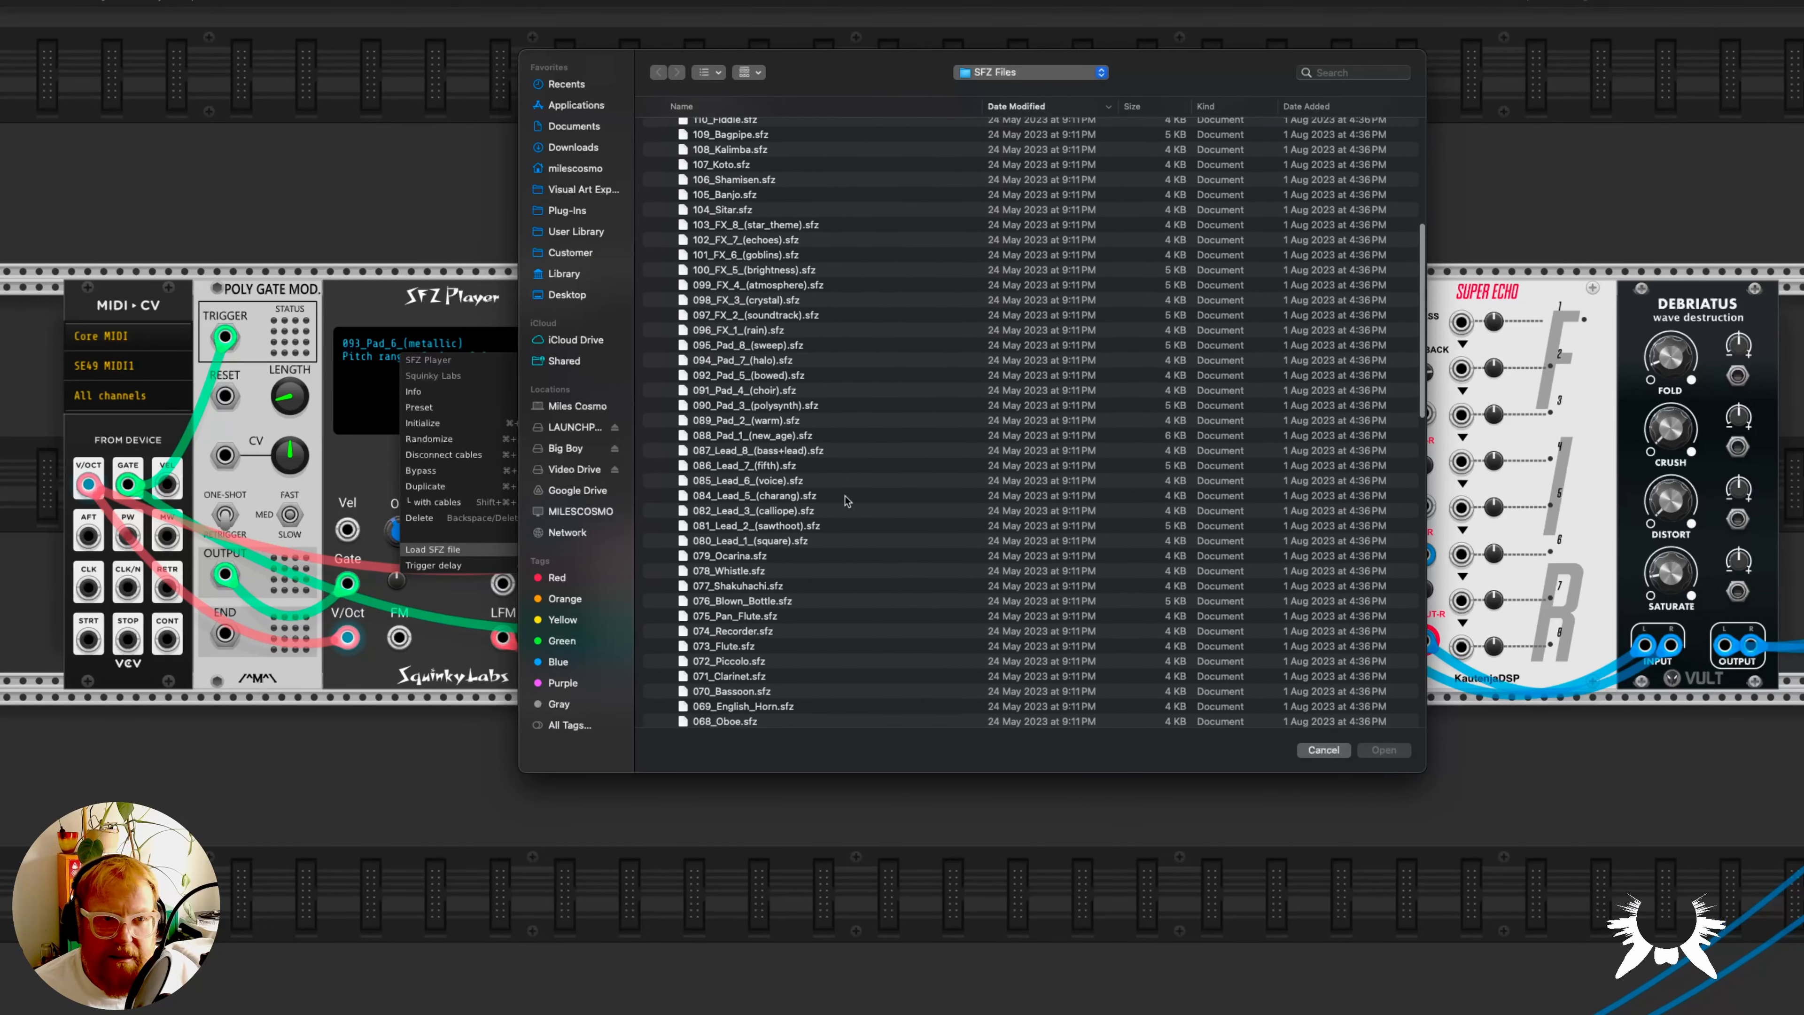
{"action": "scroll", "coordinate": [843, 502], "scroll_direction": "down", "scroll_amount": 6}
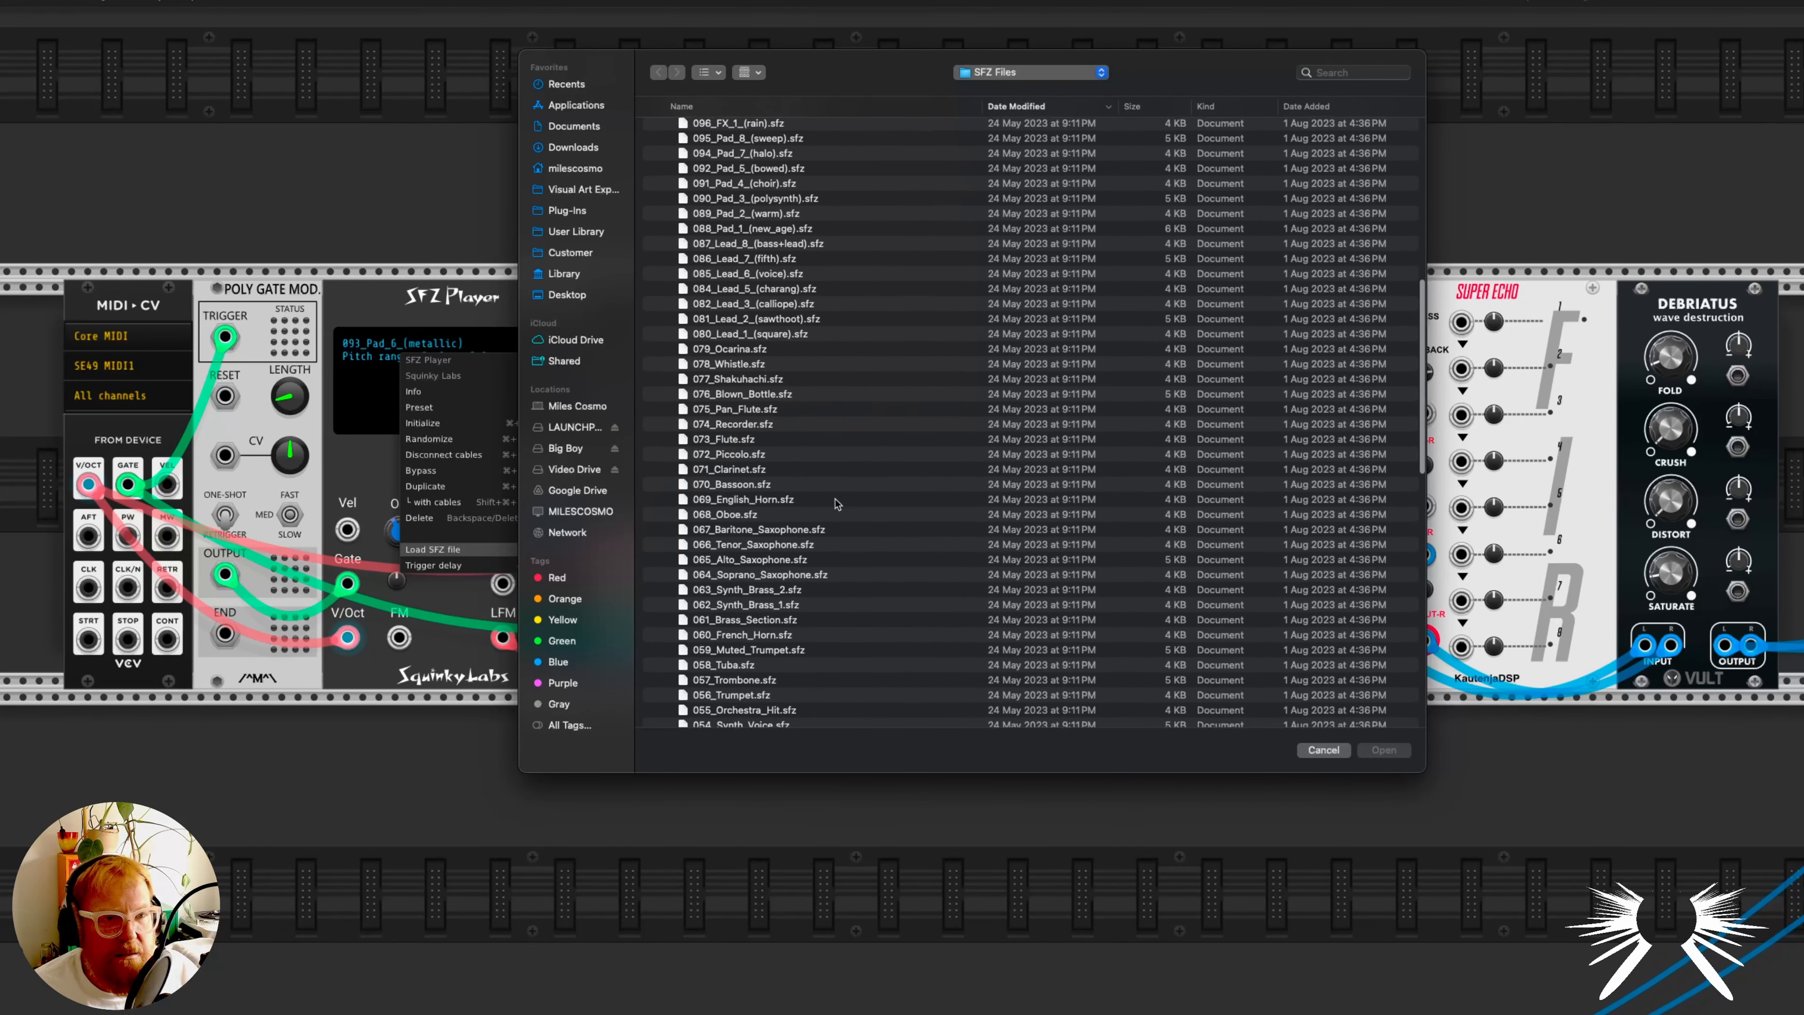
{"action": "scroll", "coordinate": [827, 508], "scroll_direction": "down", "scroll_amount": 2}
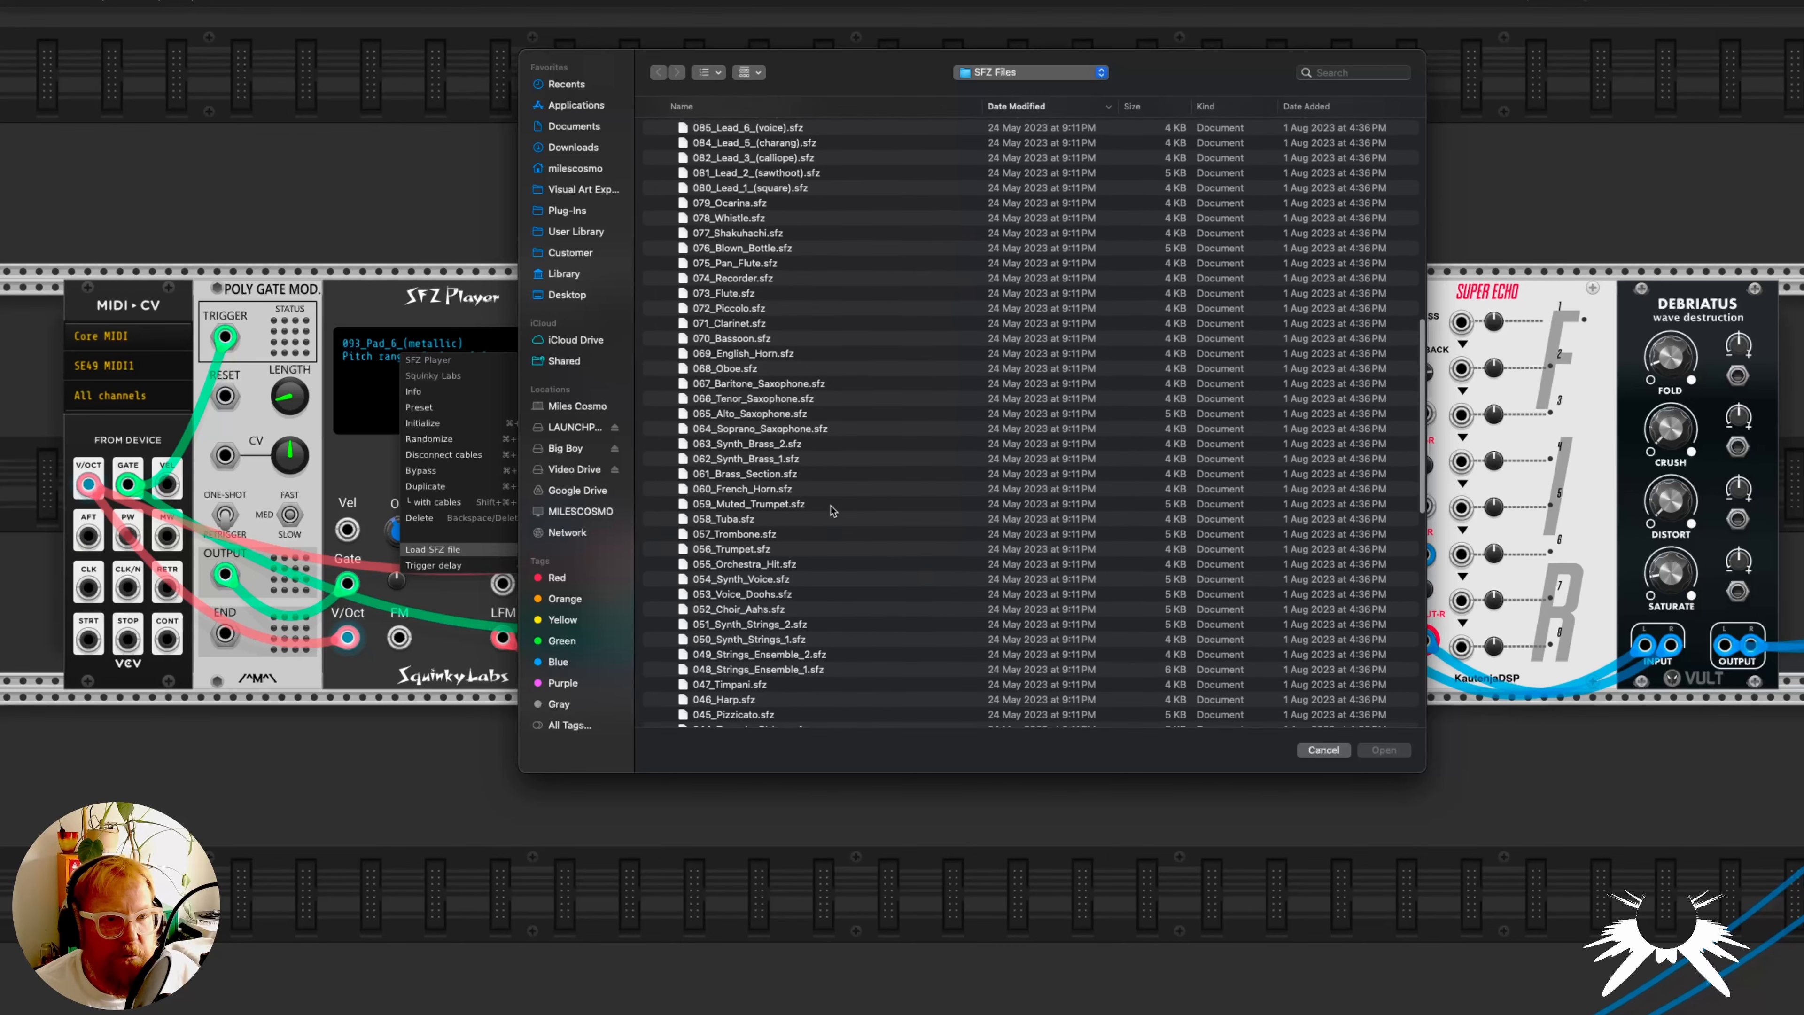
{"action": "double_click", "coordinate": [779, 597]}
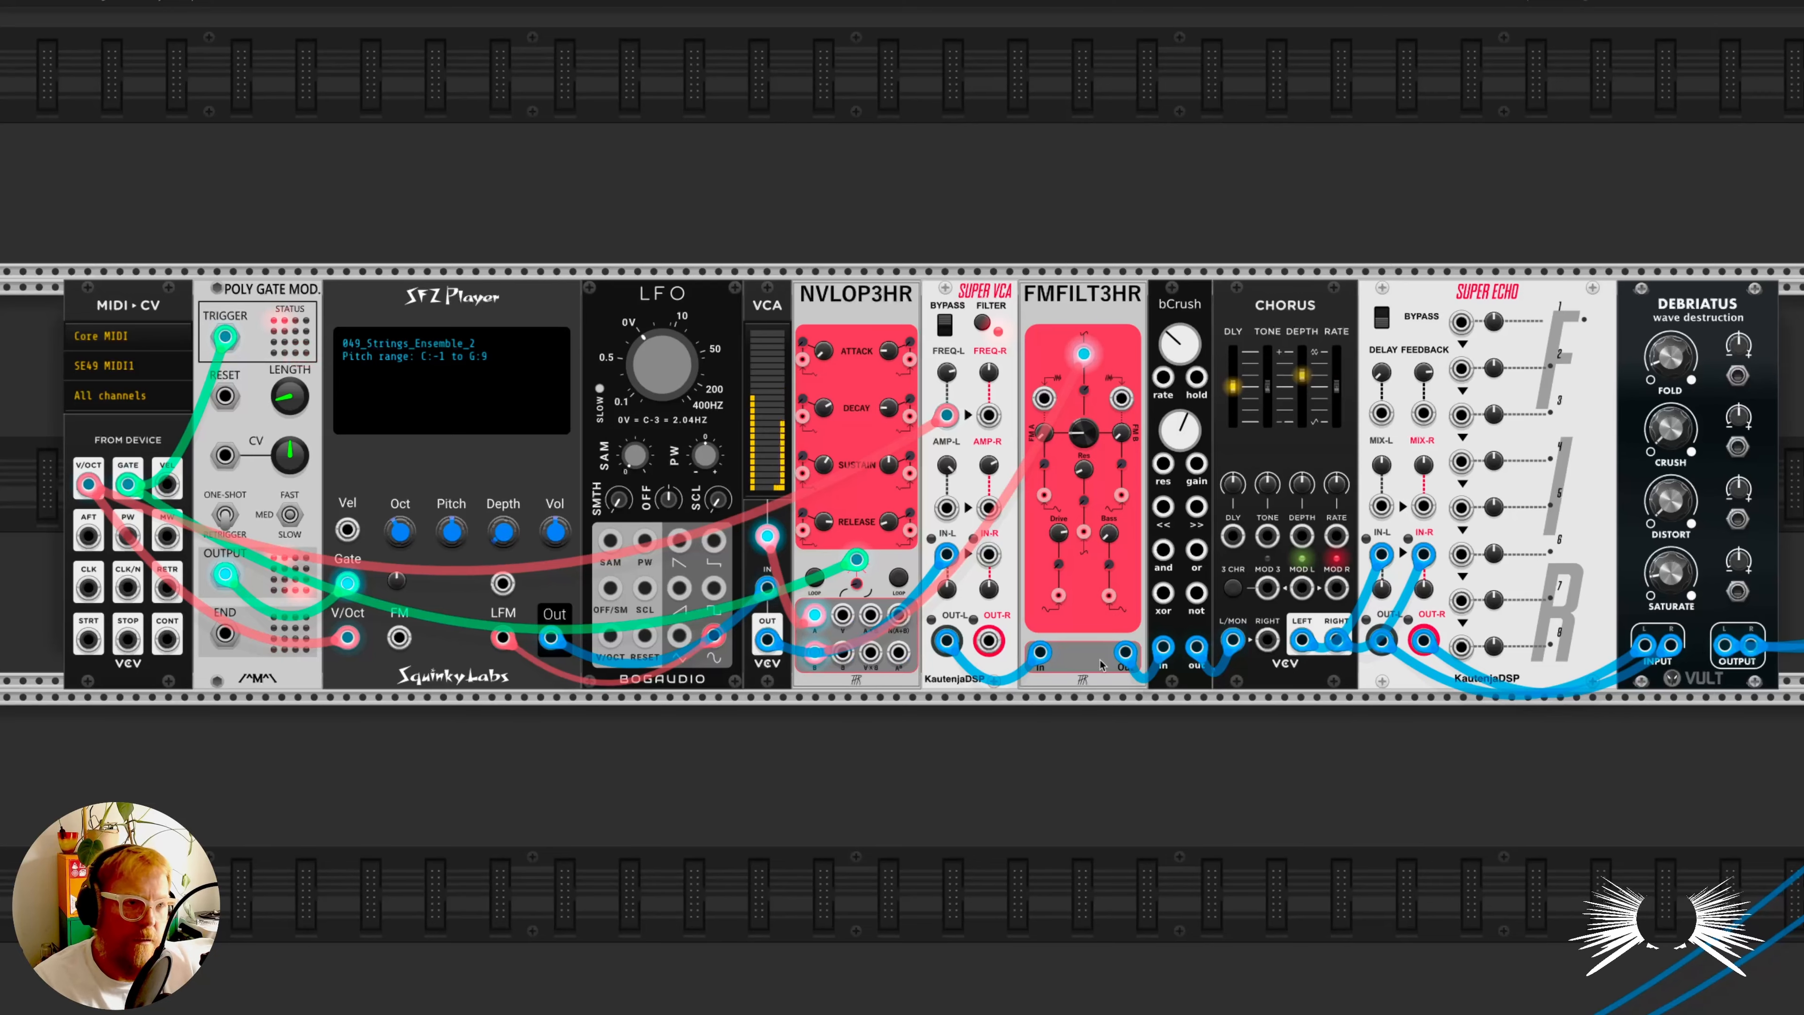
- Browse the samples in the 000 folder of Arachno_SoundFont_-_Version_1_0_sf2 for the pad voice's SFZ Player
{"action": "right_click", "coordinate": [418, 384]}
{"action": "left_click", "coordinate": [460, 576]}
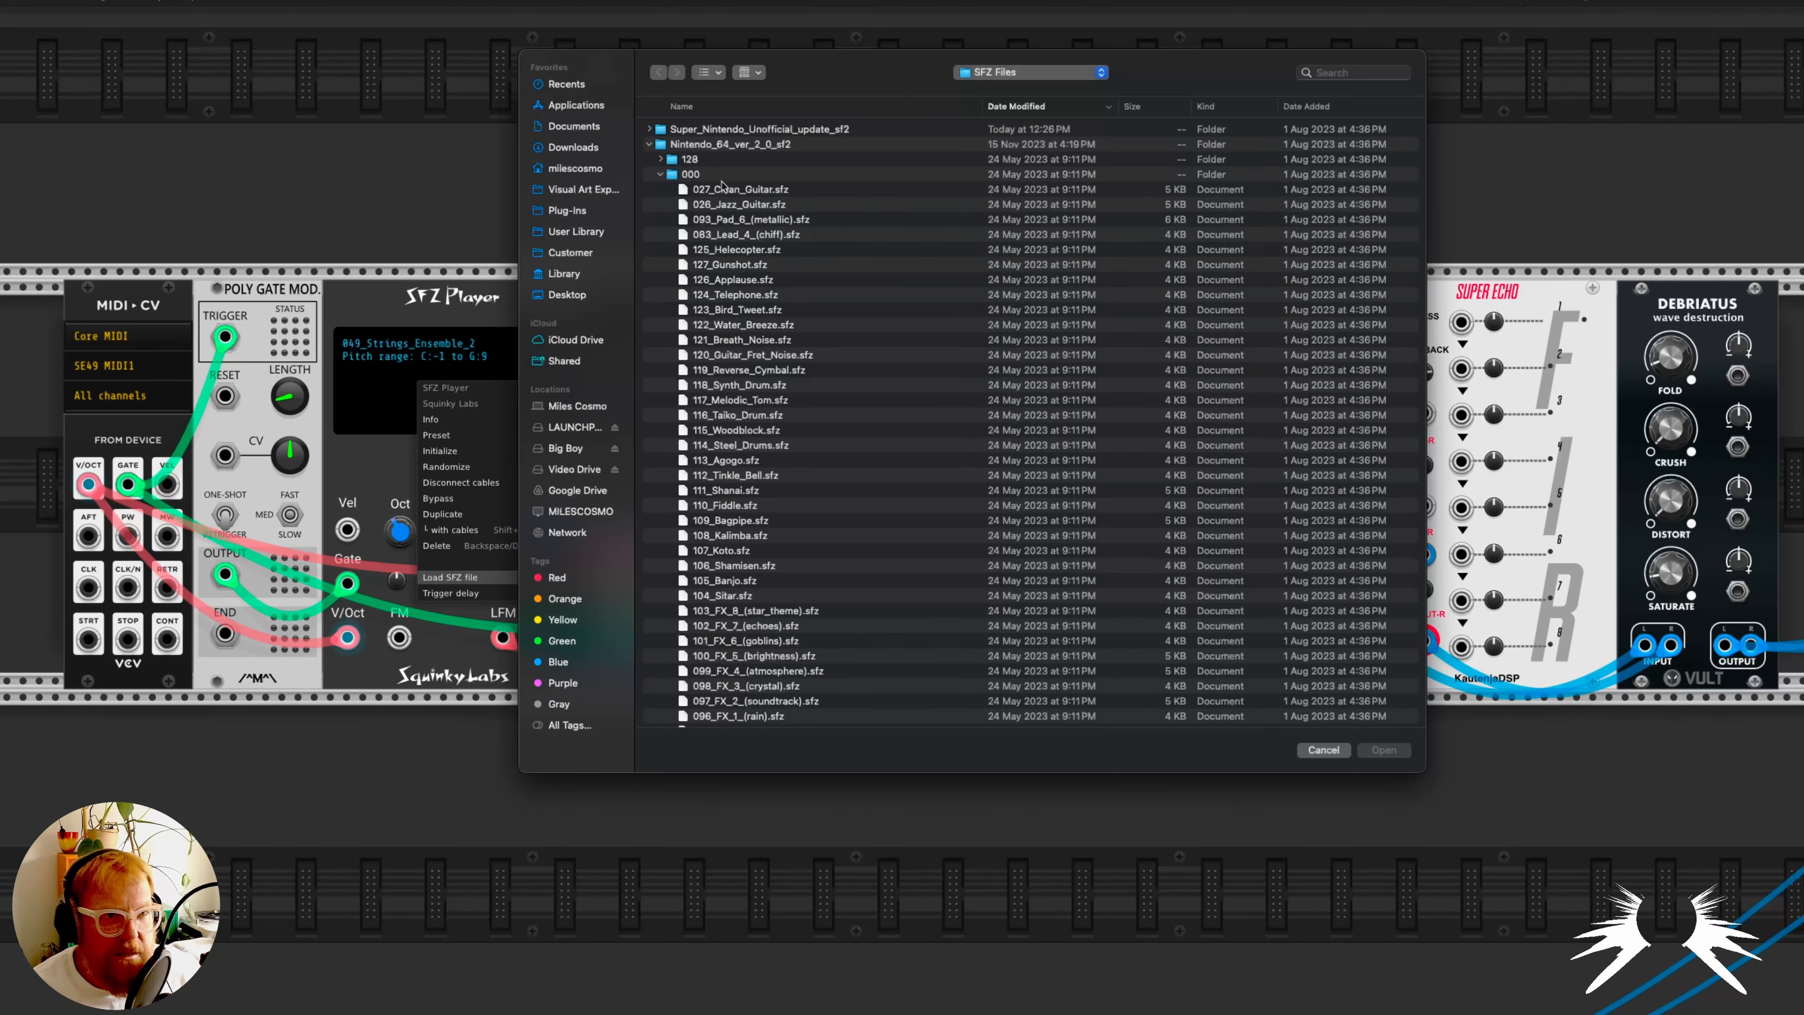
{"action": "left_click", "coordinate": [650, 145]}
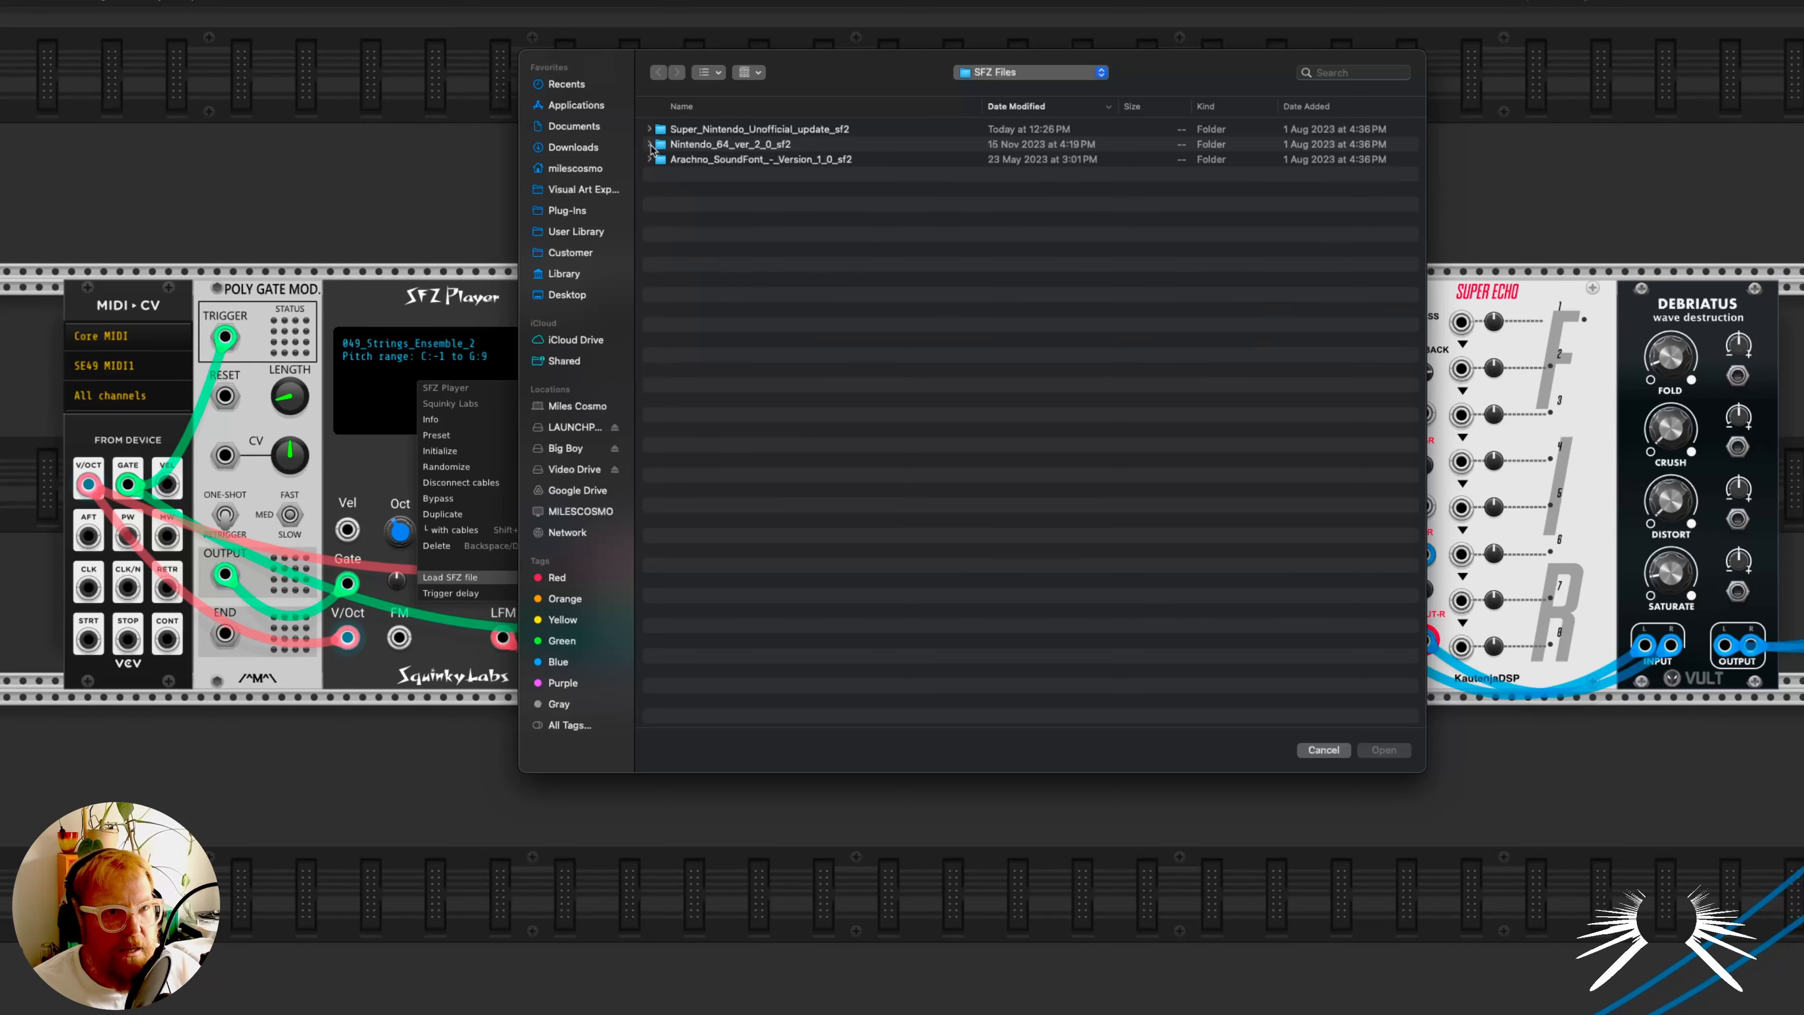
{"action": "left_click", "coordinate": [651, 159]}
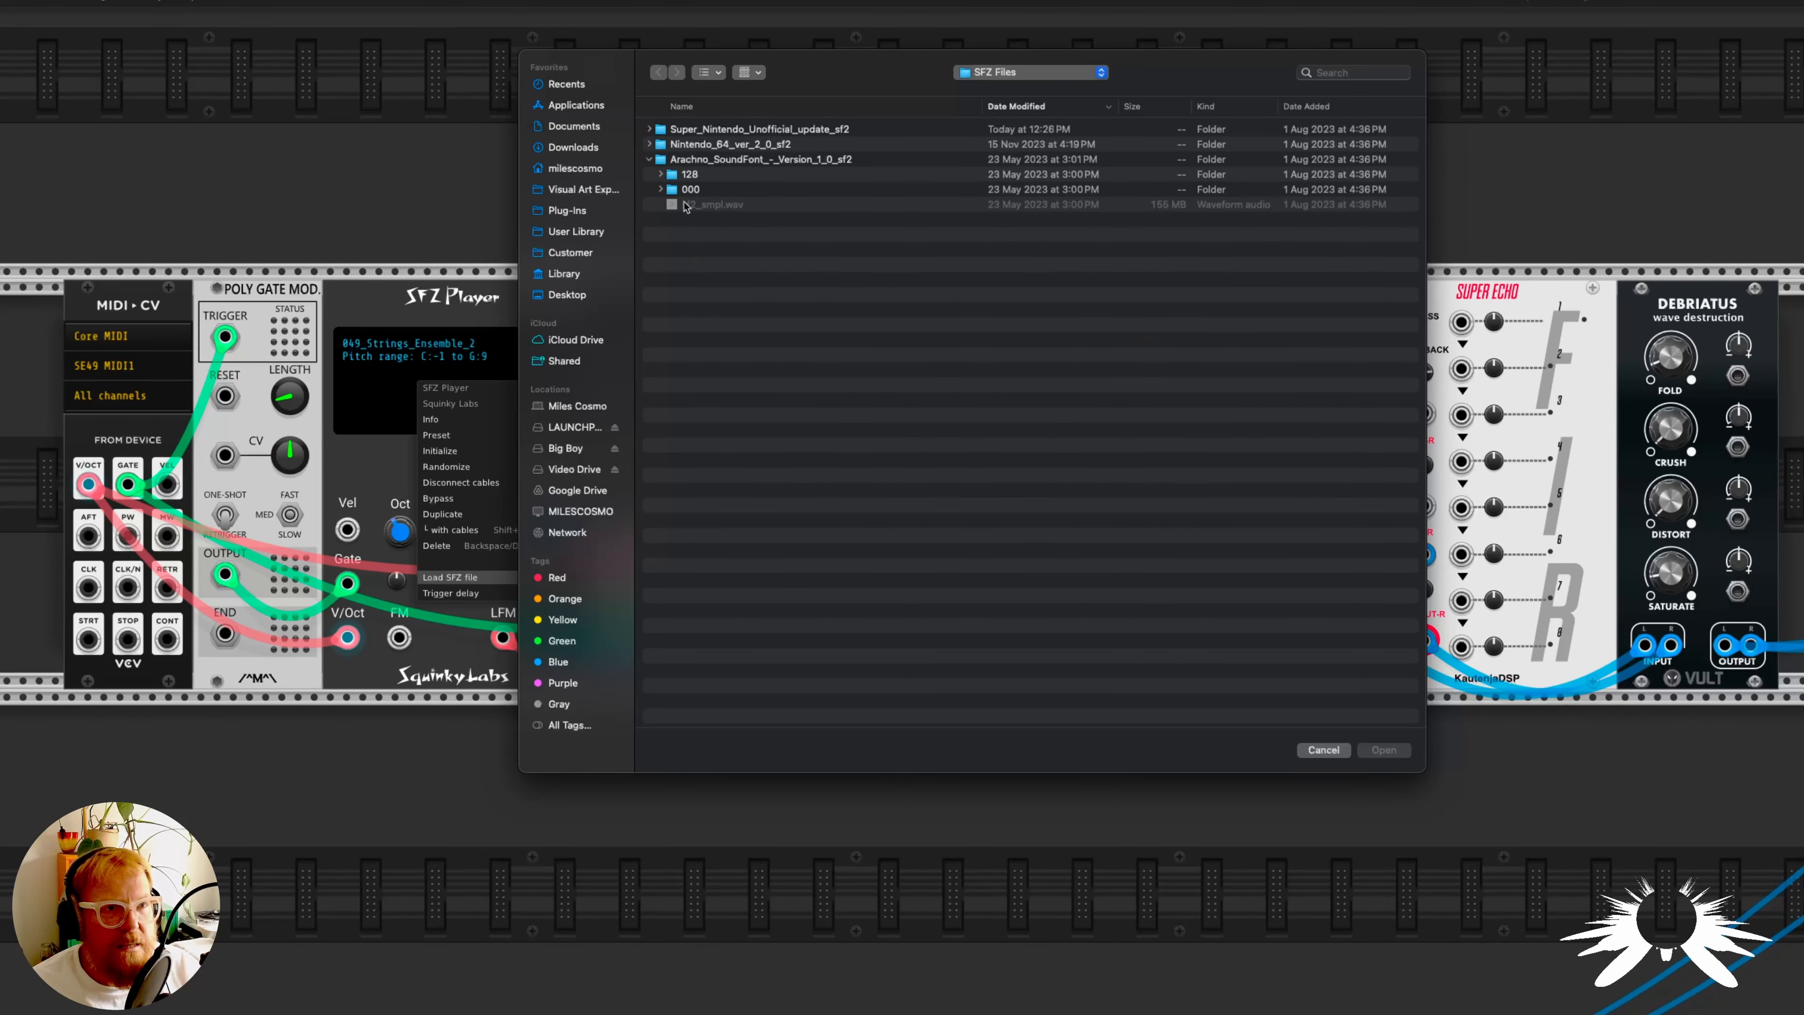
{"action": "left_click", "coordinate": [661, 190]}
{"action": "scroll", "coordinate": [913, 504], "scroll_direction": "down", "scroll_amount": 10}
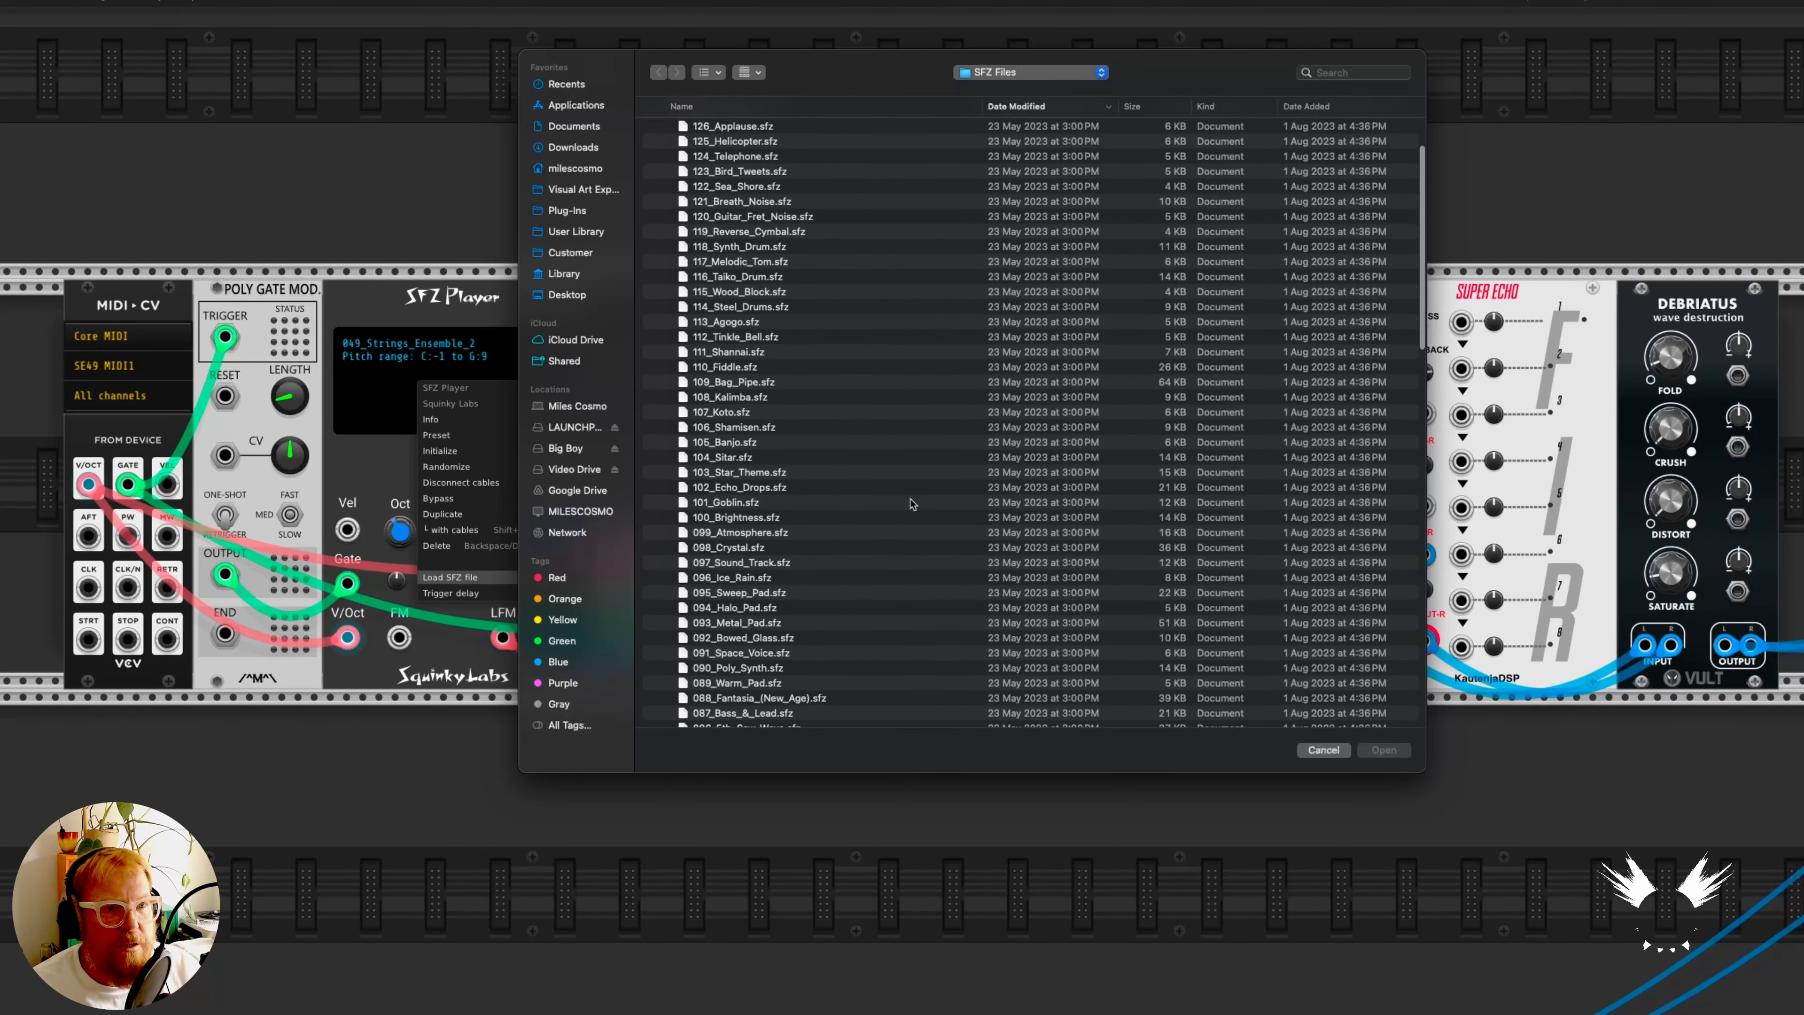
{"action": "scroll", "coordinate": [913, 504], "scroll_direction": "down", "scroll_amount": 3}
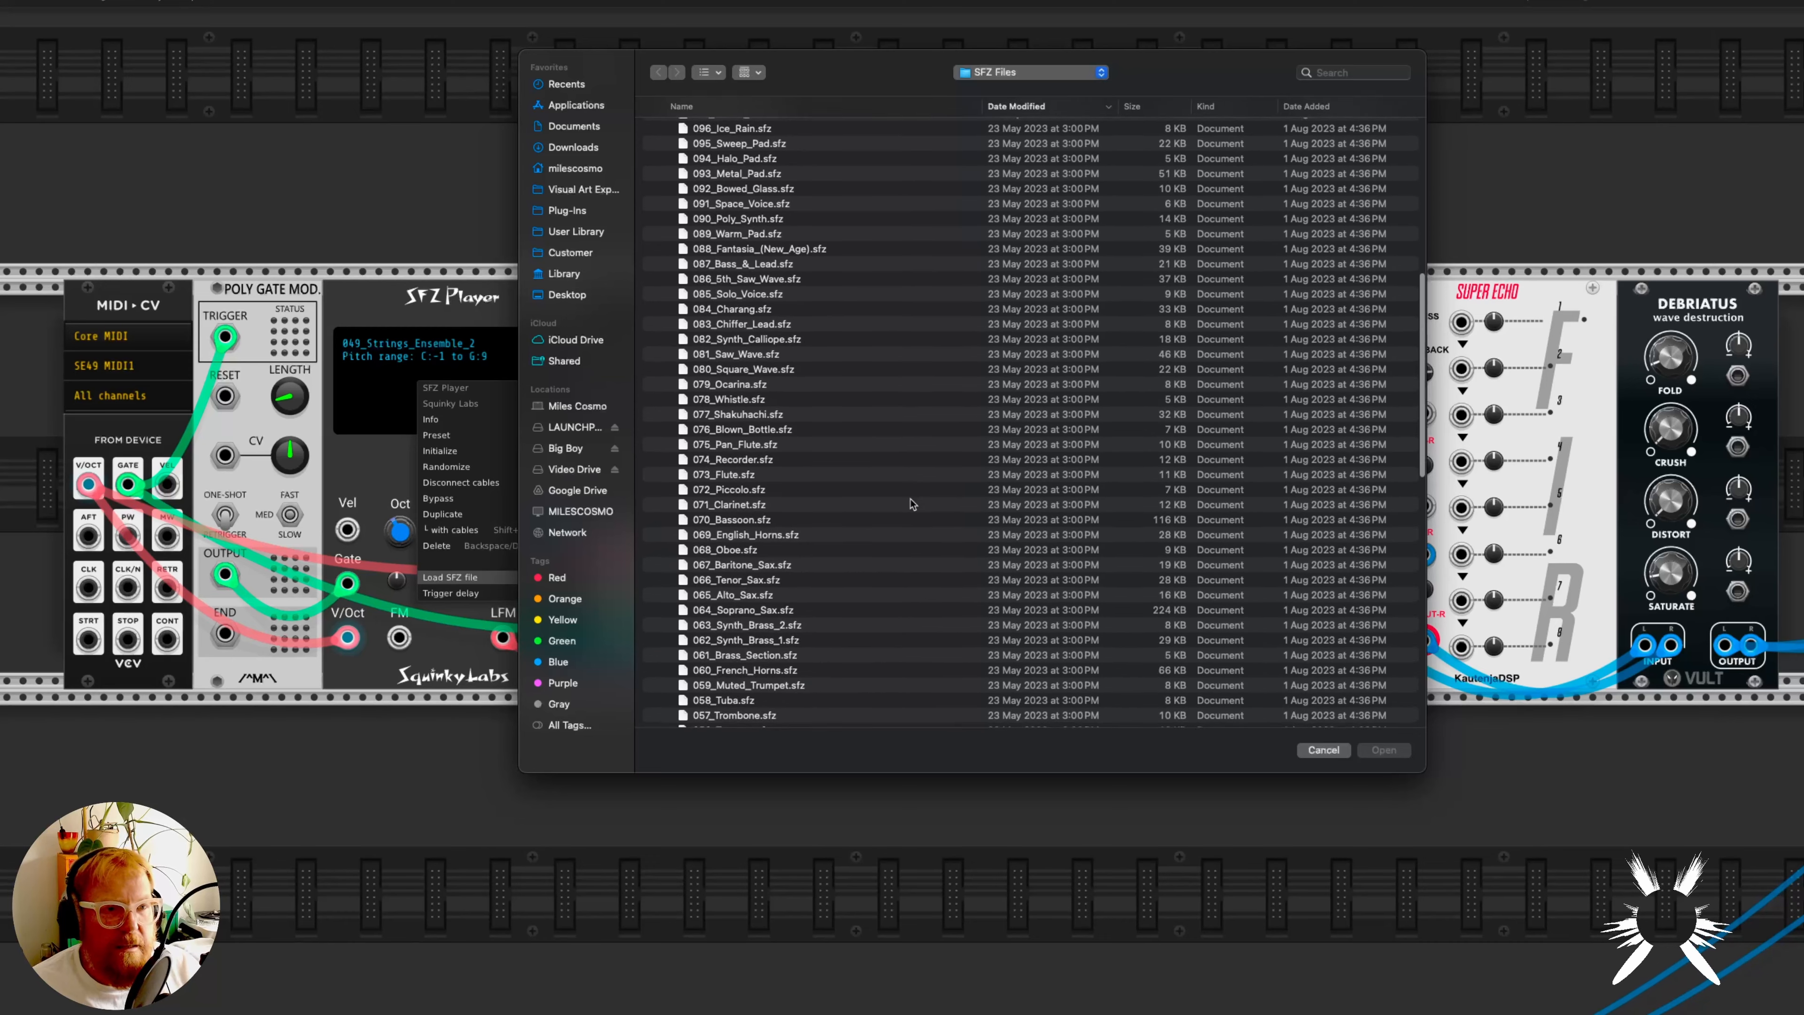
{"action": "scroll", "coordinate": [775, 522], "scroll_direction": "down", "scroll_amount": 6}
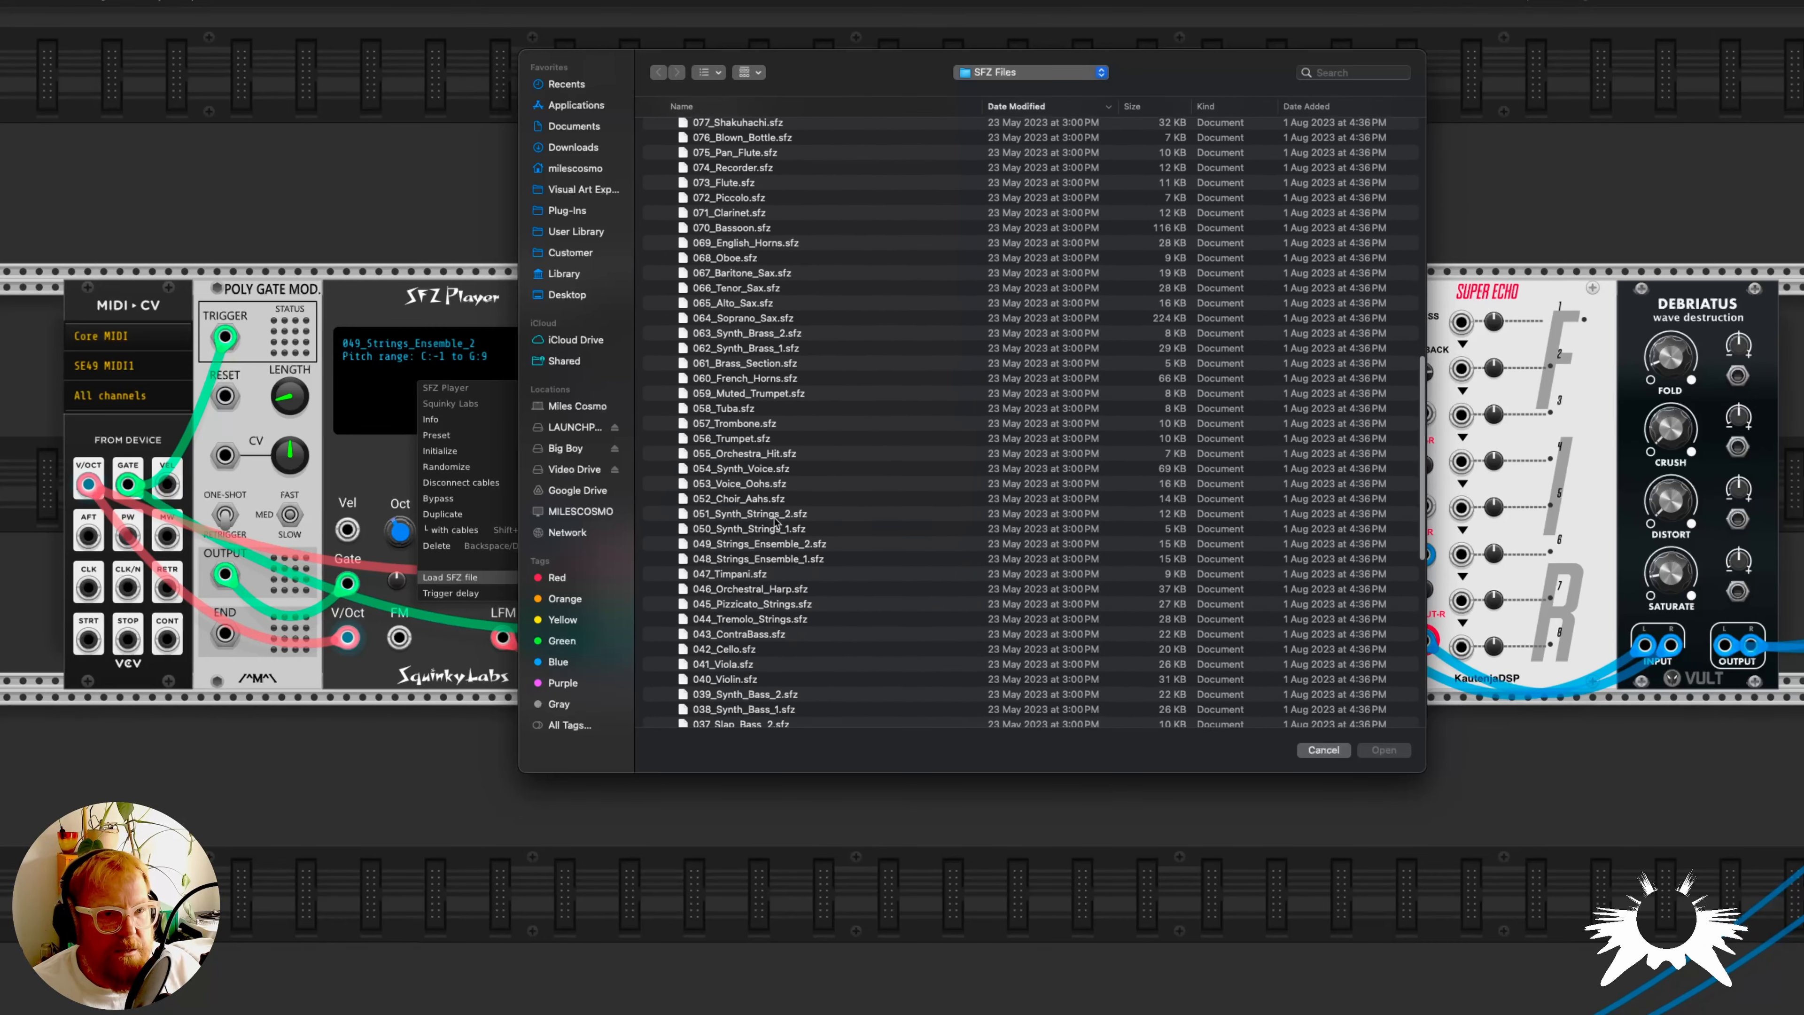
{"action": "scroll", "coordinate": [776, 523], "scroll_direction": "down", "scroll_amount": 3}
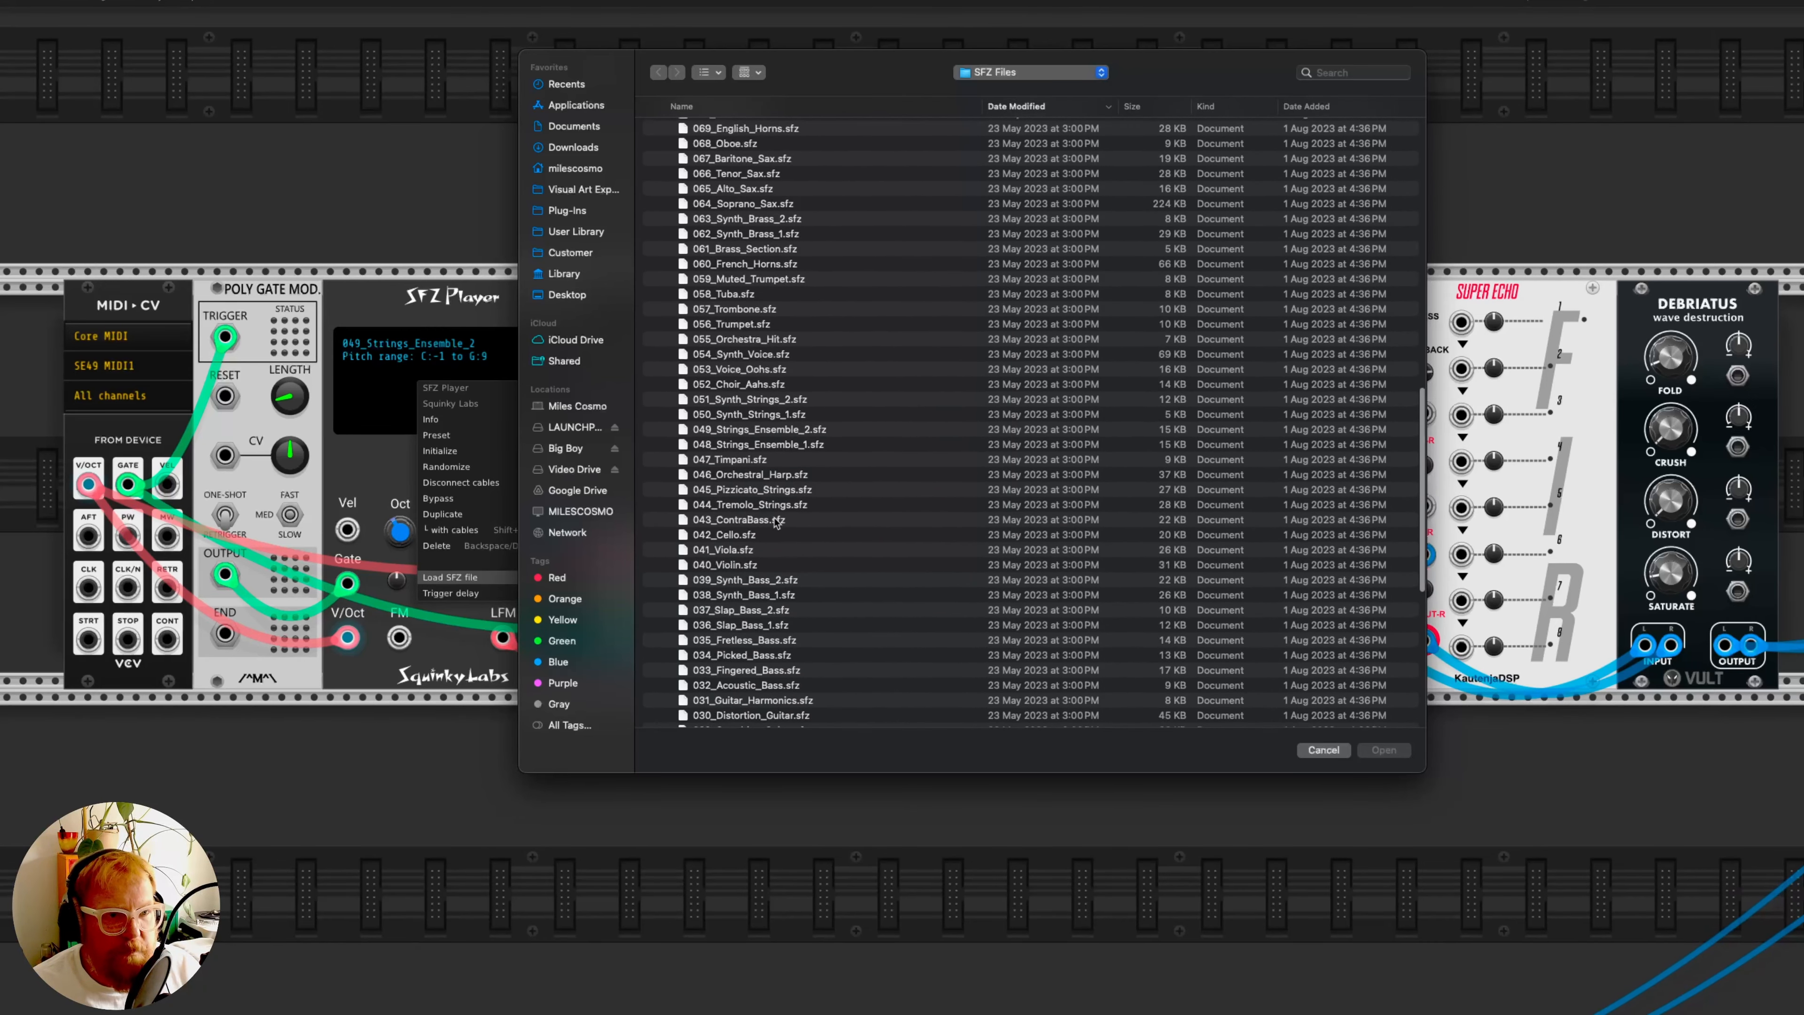
{"action": "scroll", "coordinate": [776, 523], "scroll_direction": "up", "scroll_amount": 20}
- Load 090_Pad_3_(polysynth).sfz from the Super_Nintendo_Unofficial_update_sf2 folder into the pad voice's SFZ Player
{"action": "left_click", "coordinate": [649, 129]}
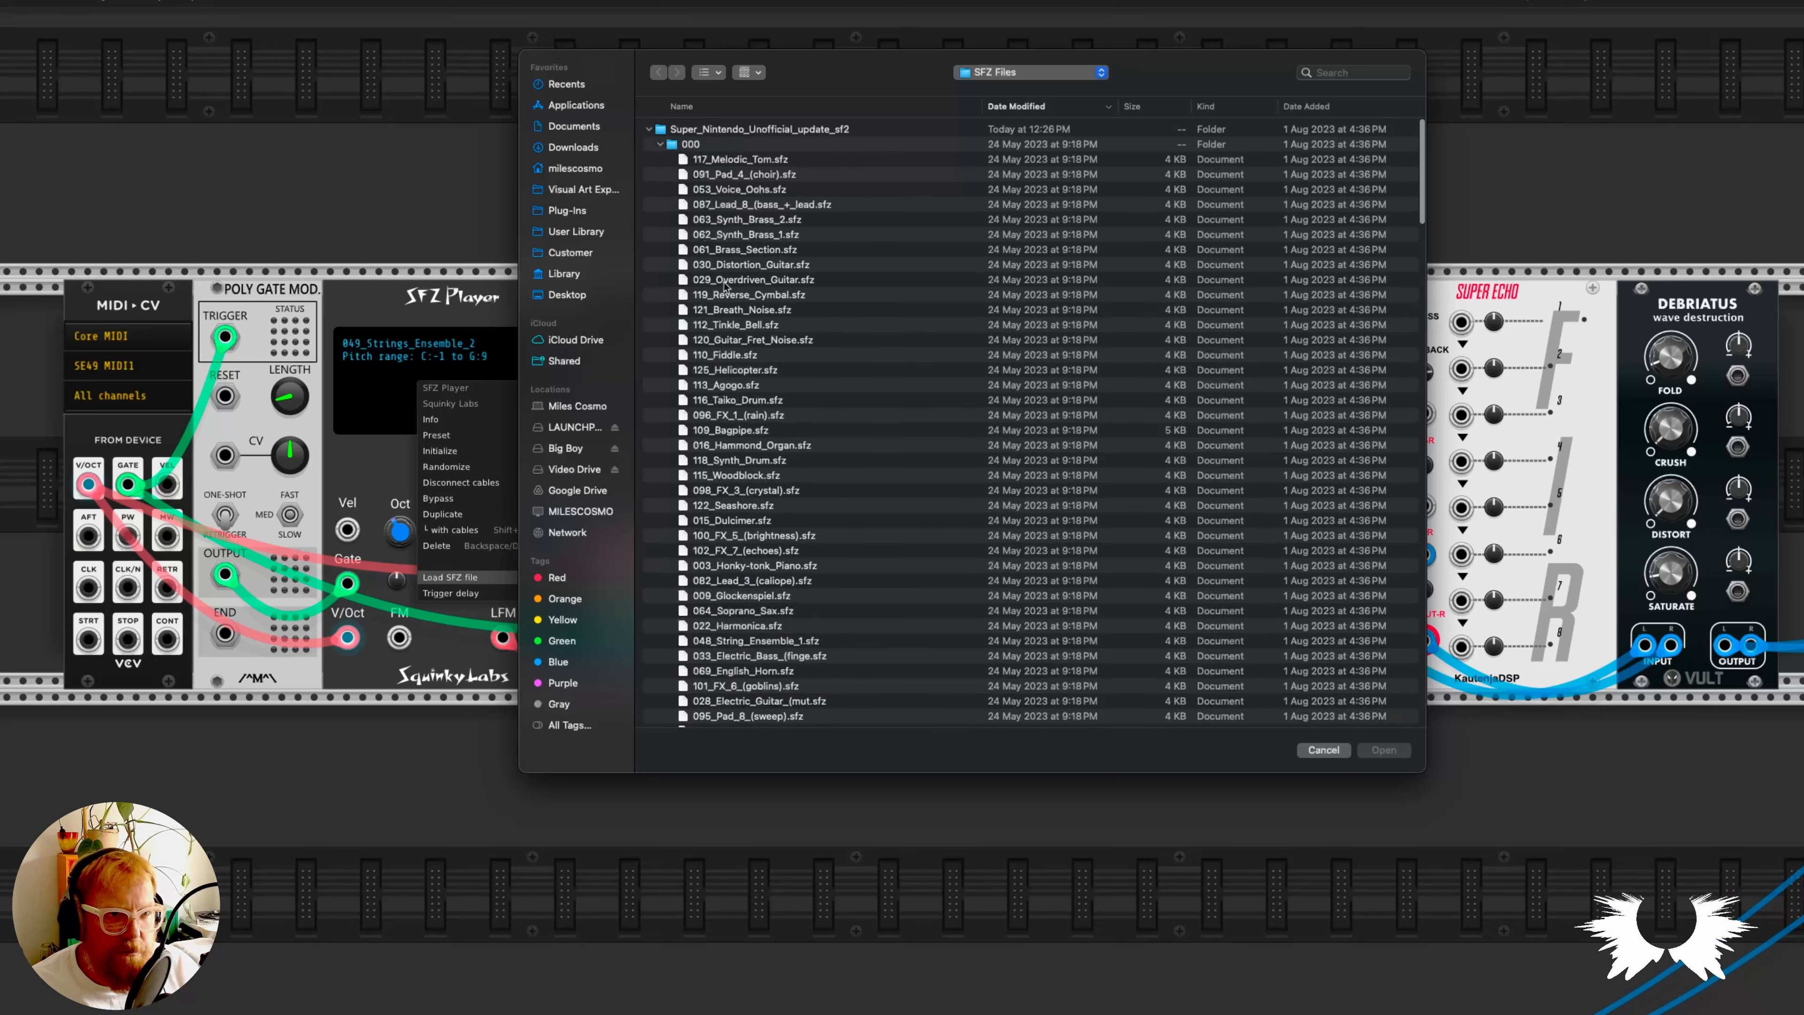
{"action": "scroll", "coordinate": [774, 396], "scroll_direction": "down", "scroll_amount": 2}
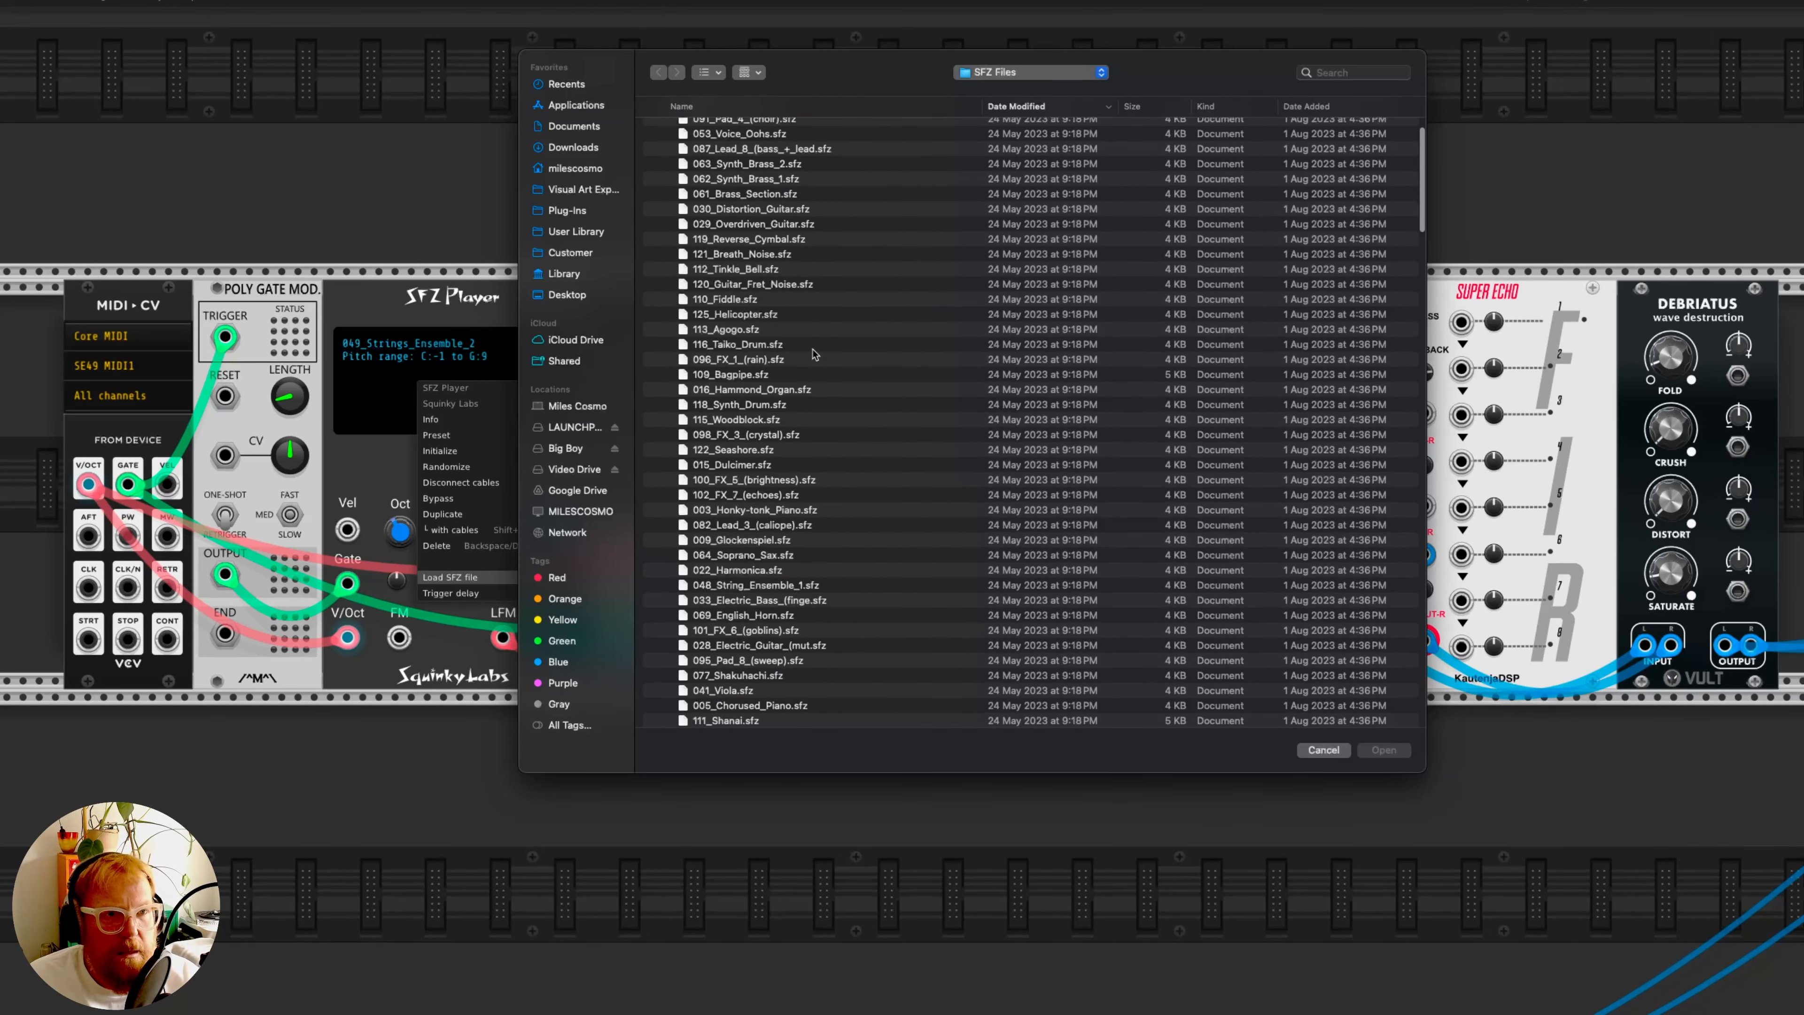
{"action": "double_click", "coordinate": [754, 254]}
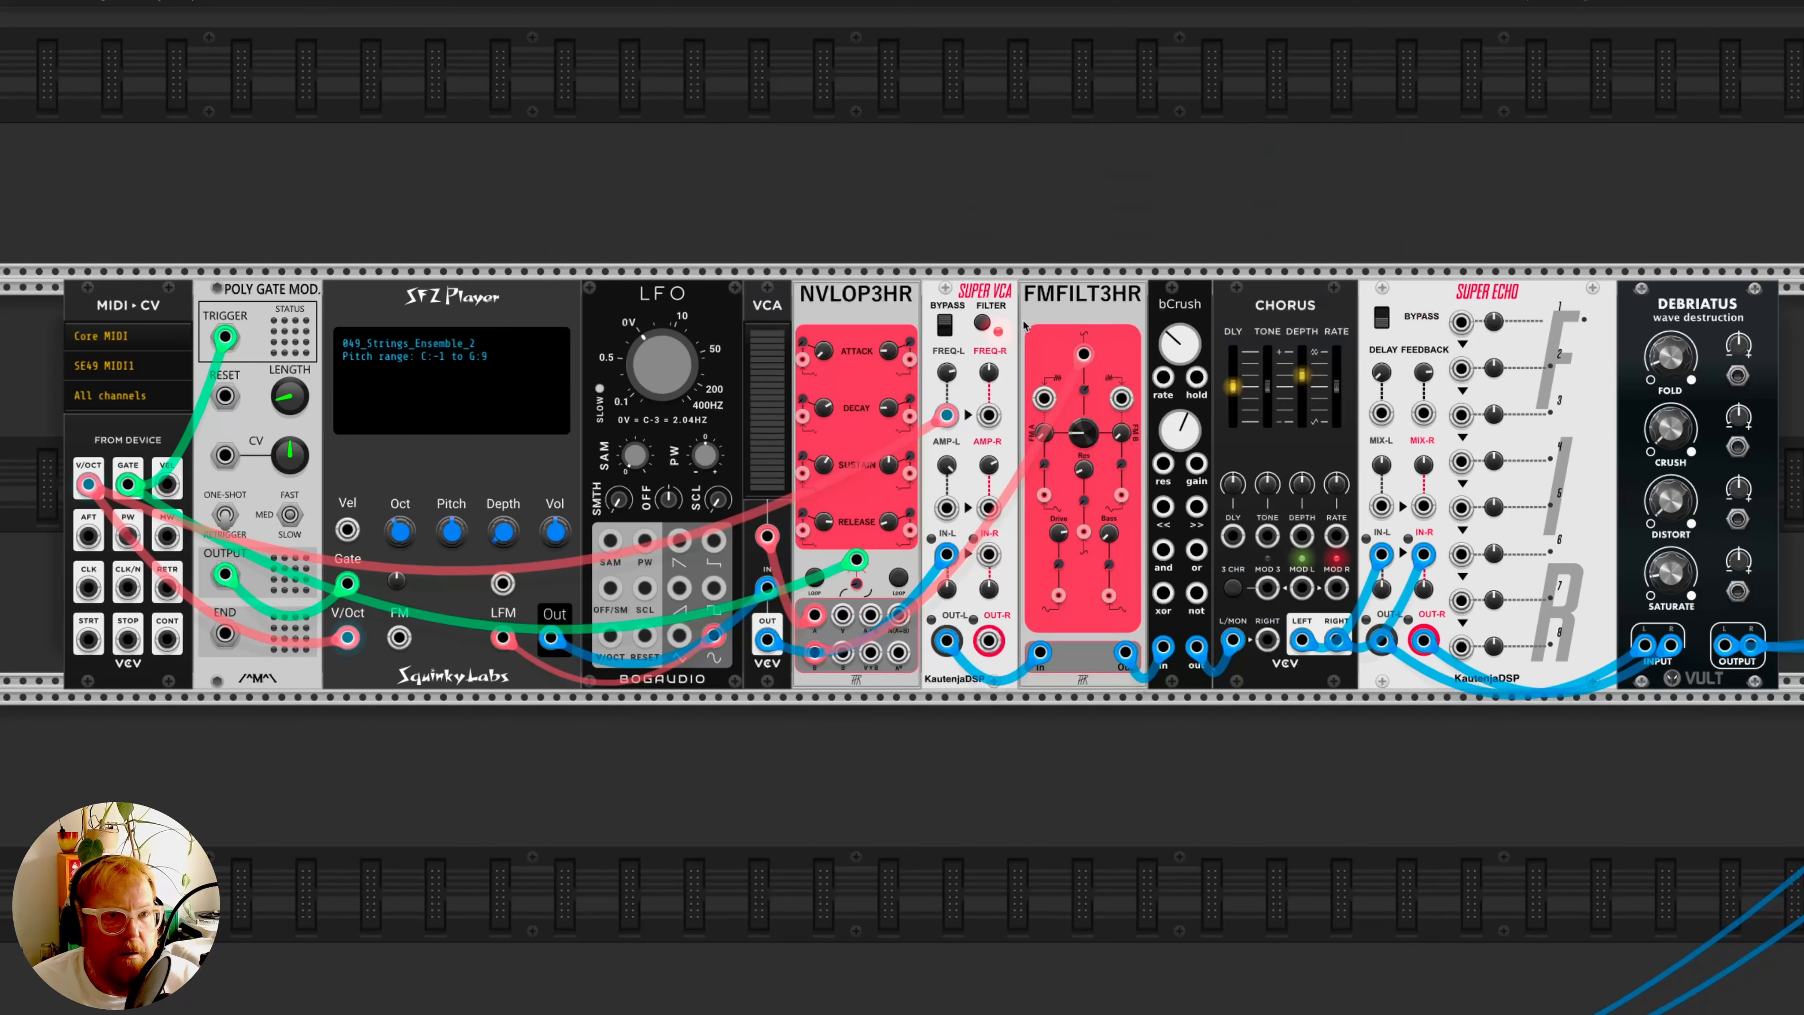
{"action": "right_click", "coordinate": [442, 360]}
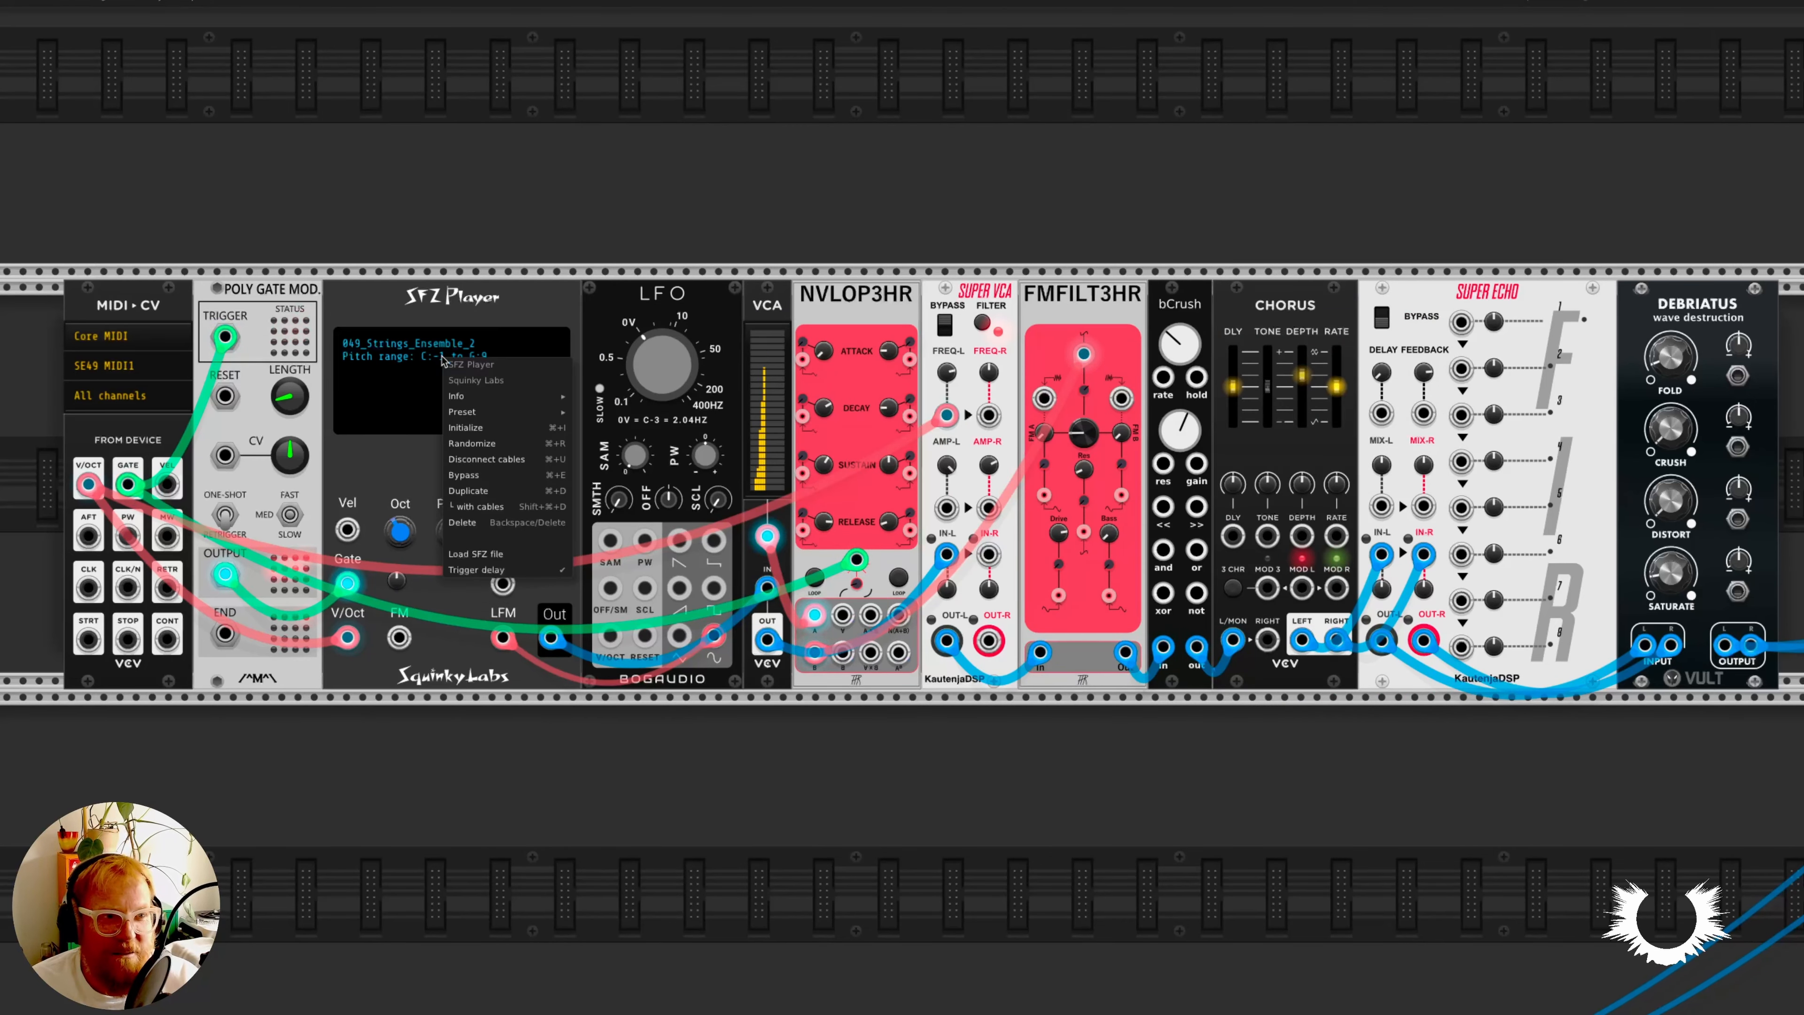
{"action": "left_click", "coordinate": [497, 555]}
{"action": "scroll", "coordinate": [862, 466], "scroll_direction": "down", "scroll_amount": 10}
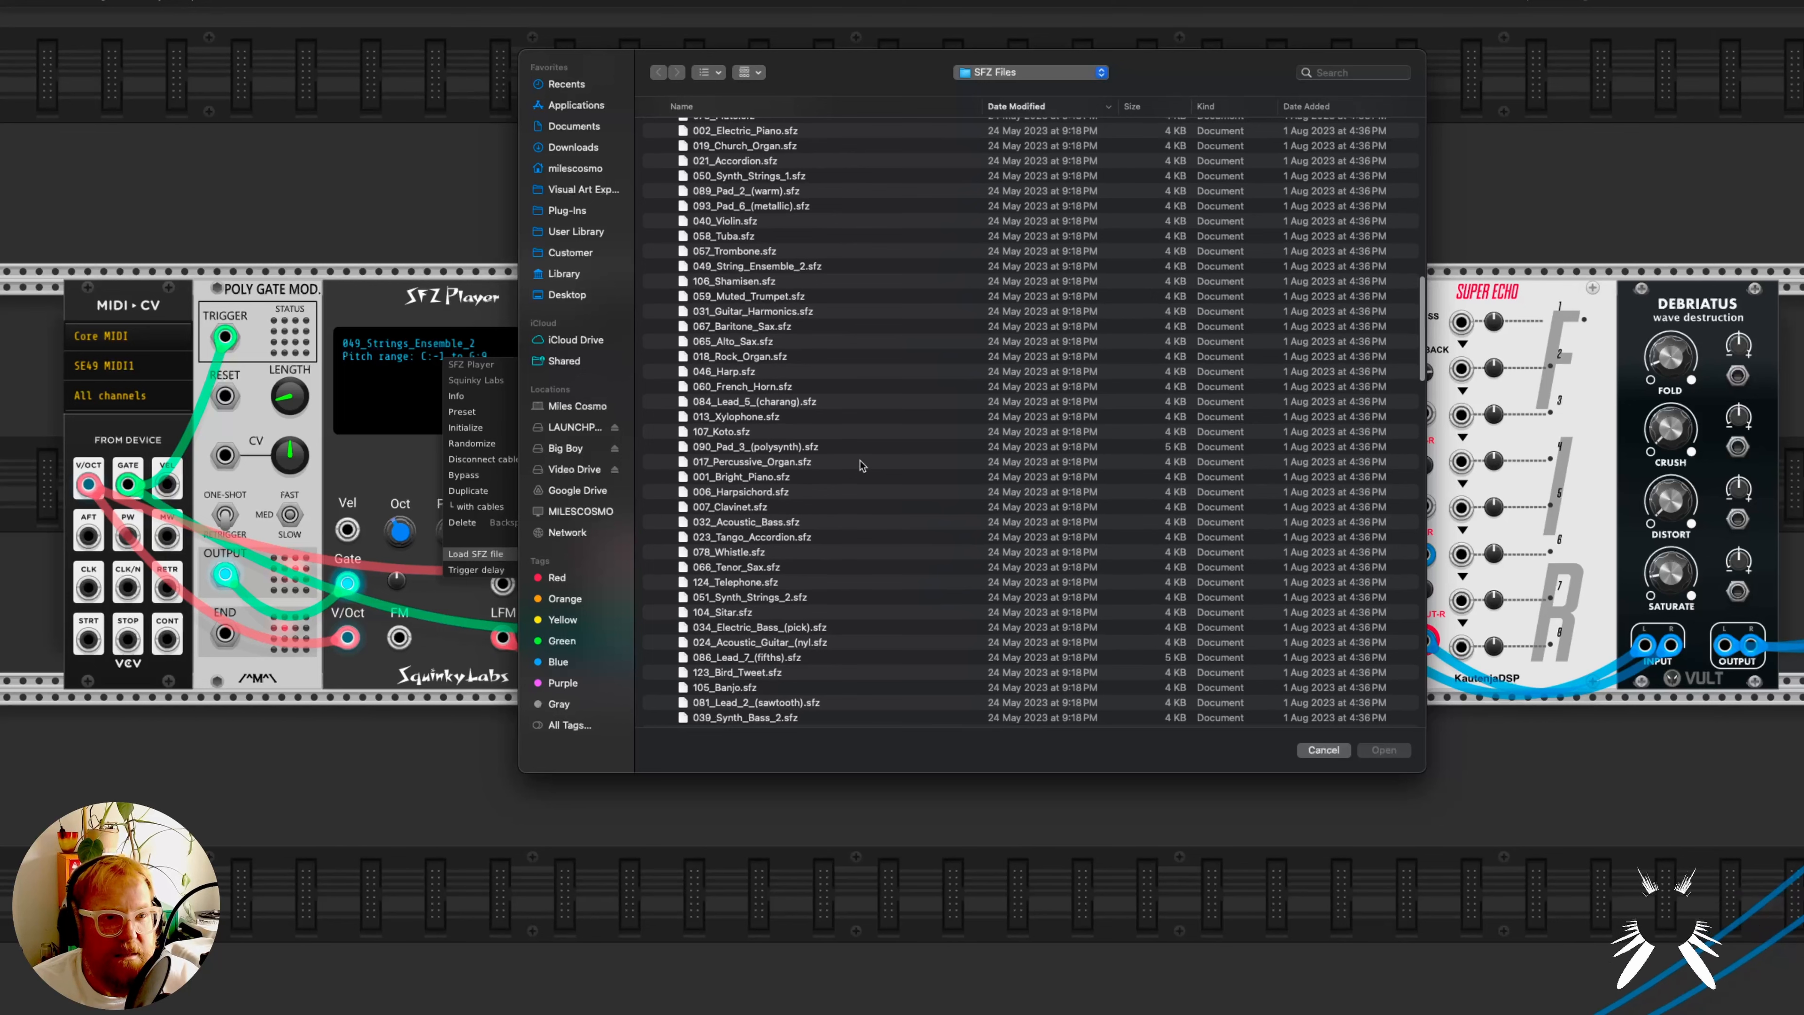
{"action": "left_click", "coordinate": [789, 448]}
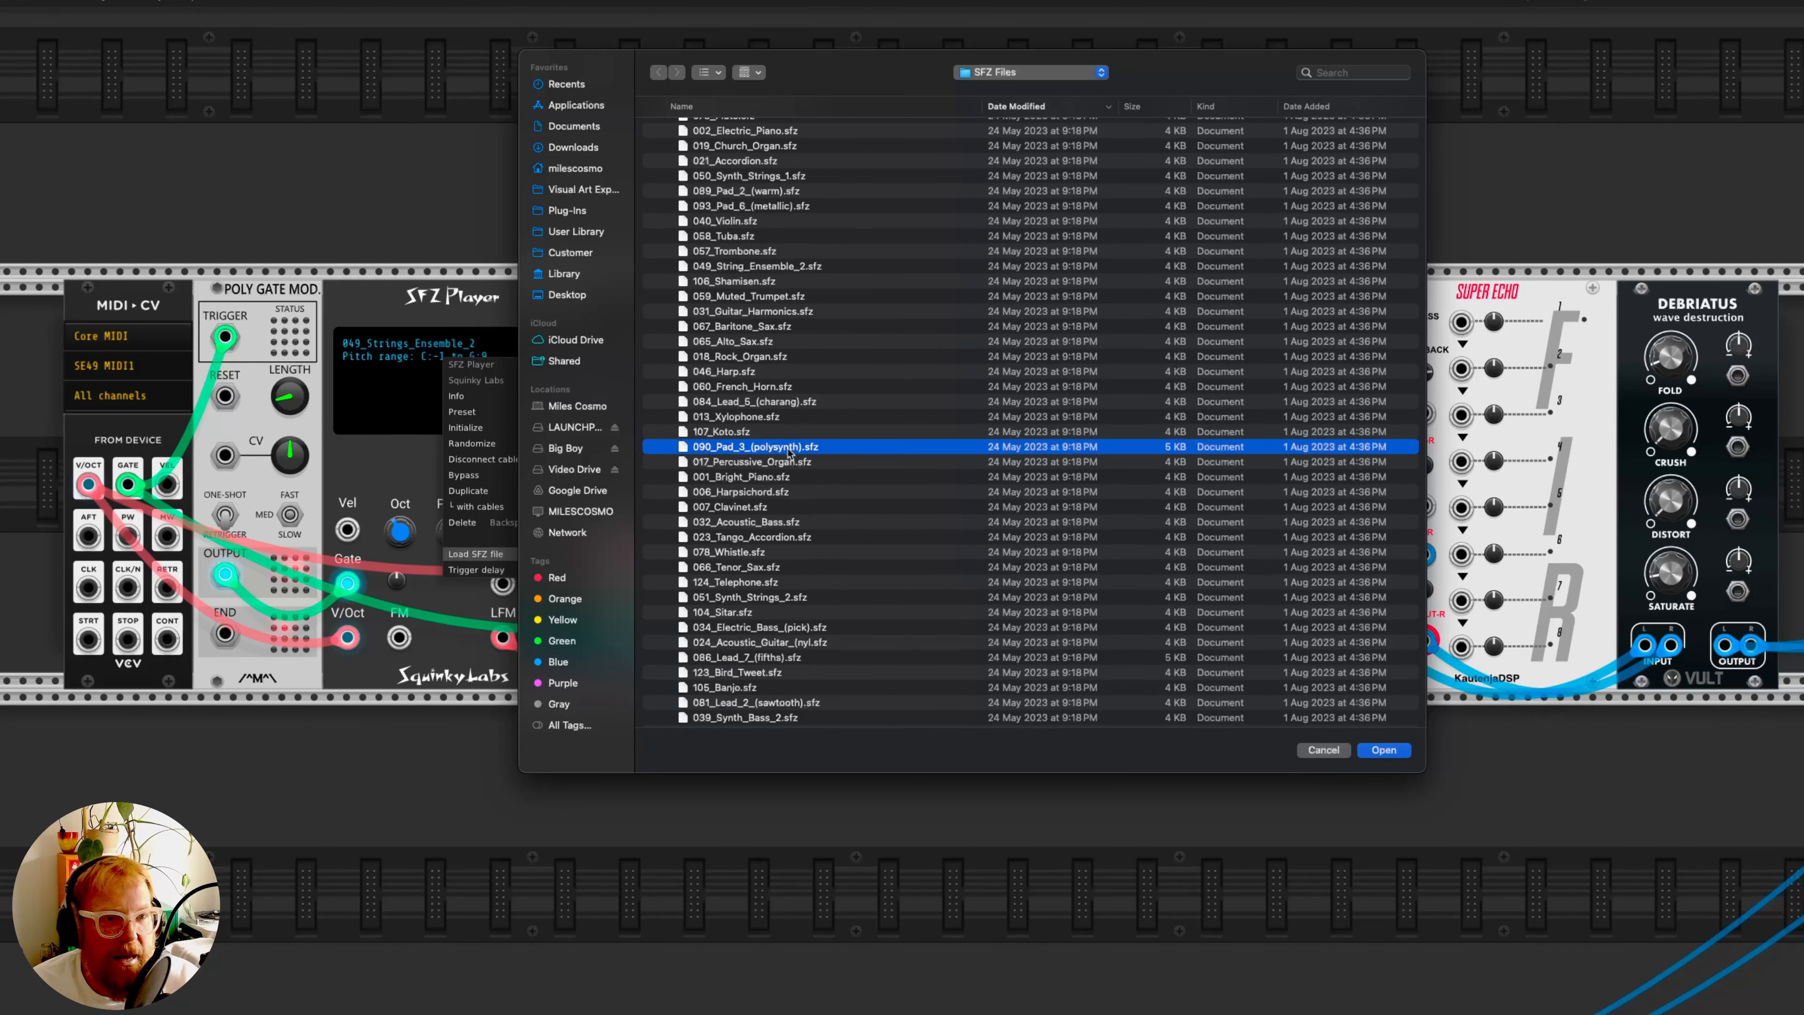
{"action": "double_click", "coordinate": [819, 448]}
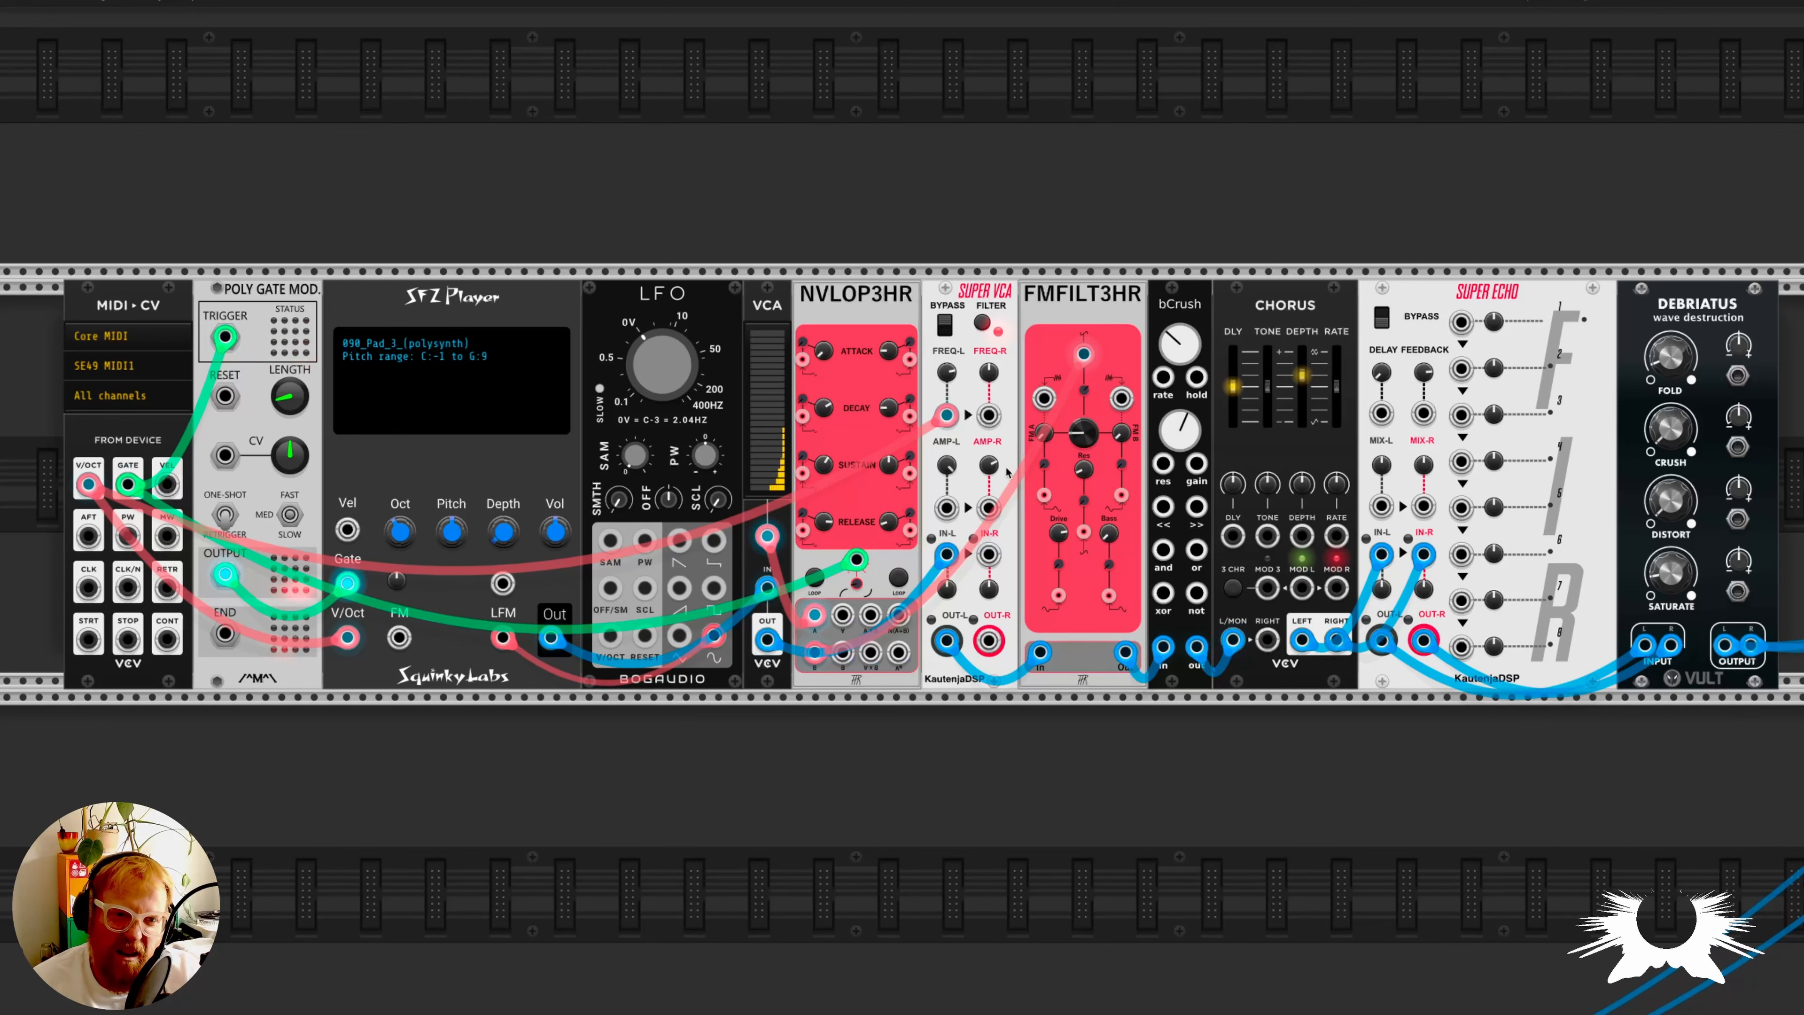
- Adjust the cutoff of the FMFILT3HR filter in the pad voice
{"action": "mouse_move", "coordinate": [1085, 392]}
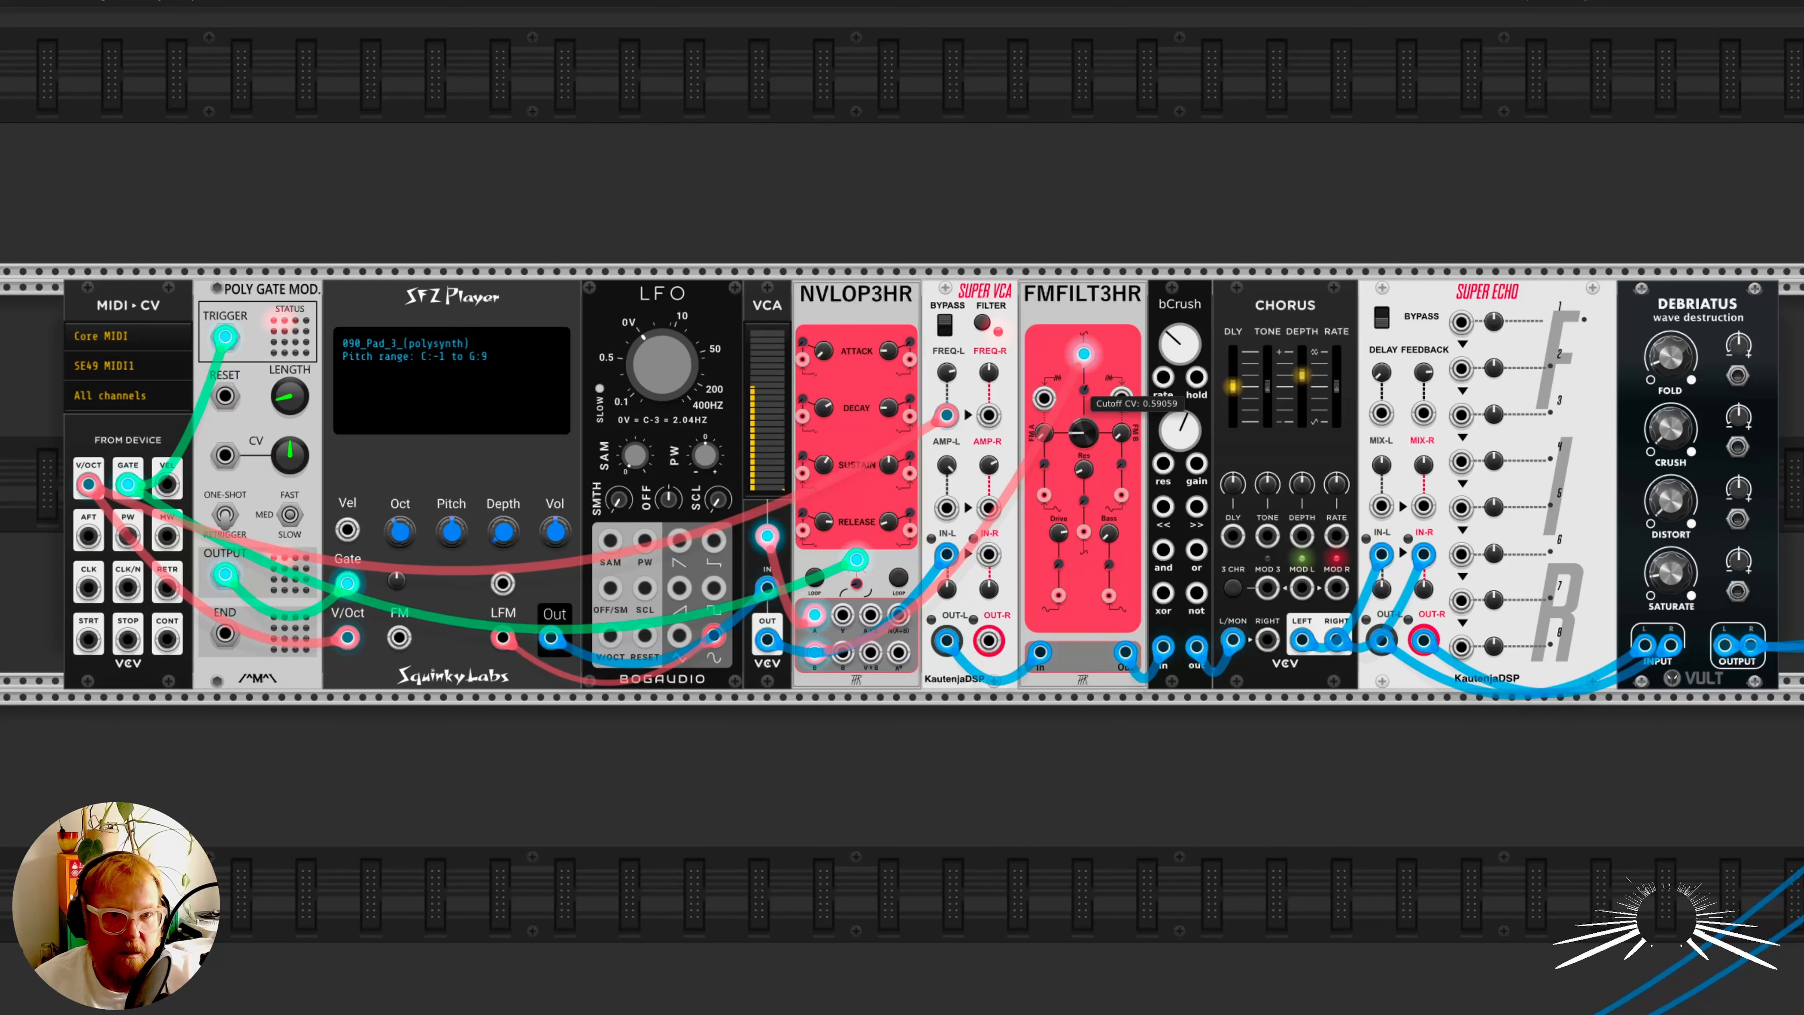
{"action": "mouse_move", "coordinate": [1092, 441]}
{"action": "left_click_drag", "start_coordinate": [1085, 435], "coordinate": [1083, 392]}
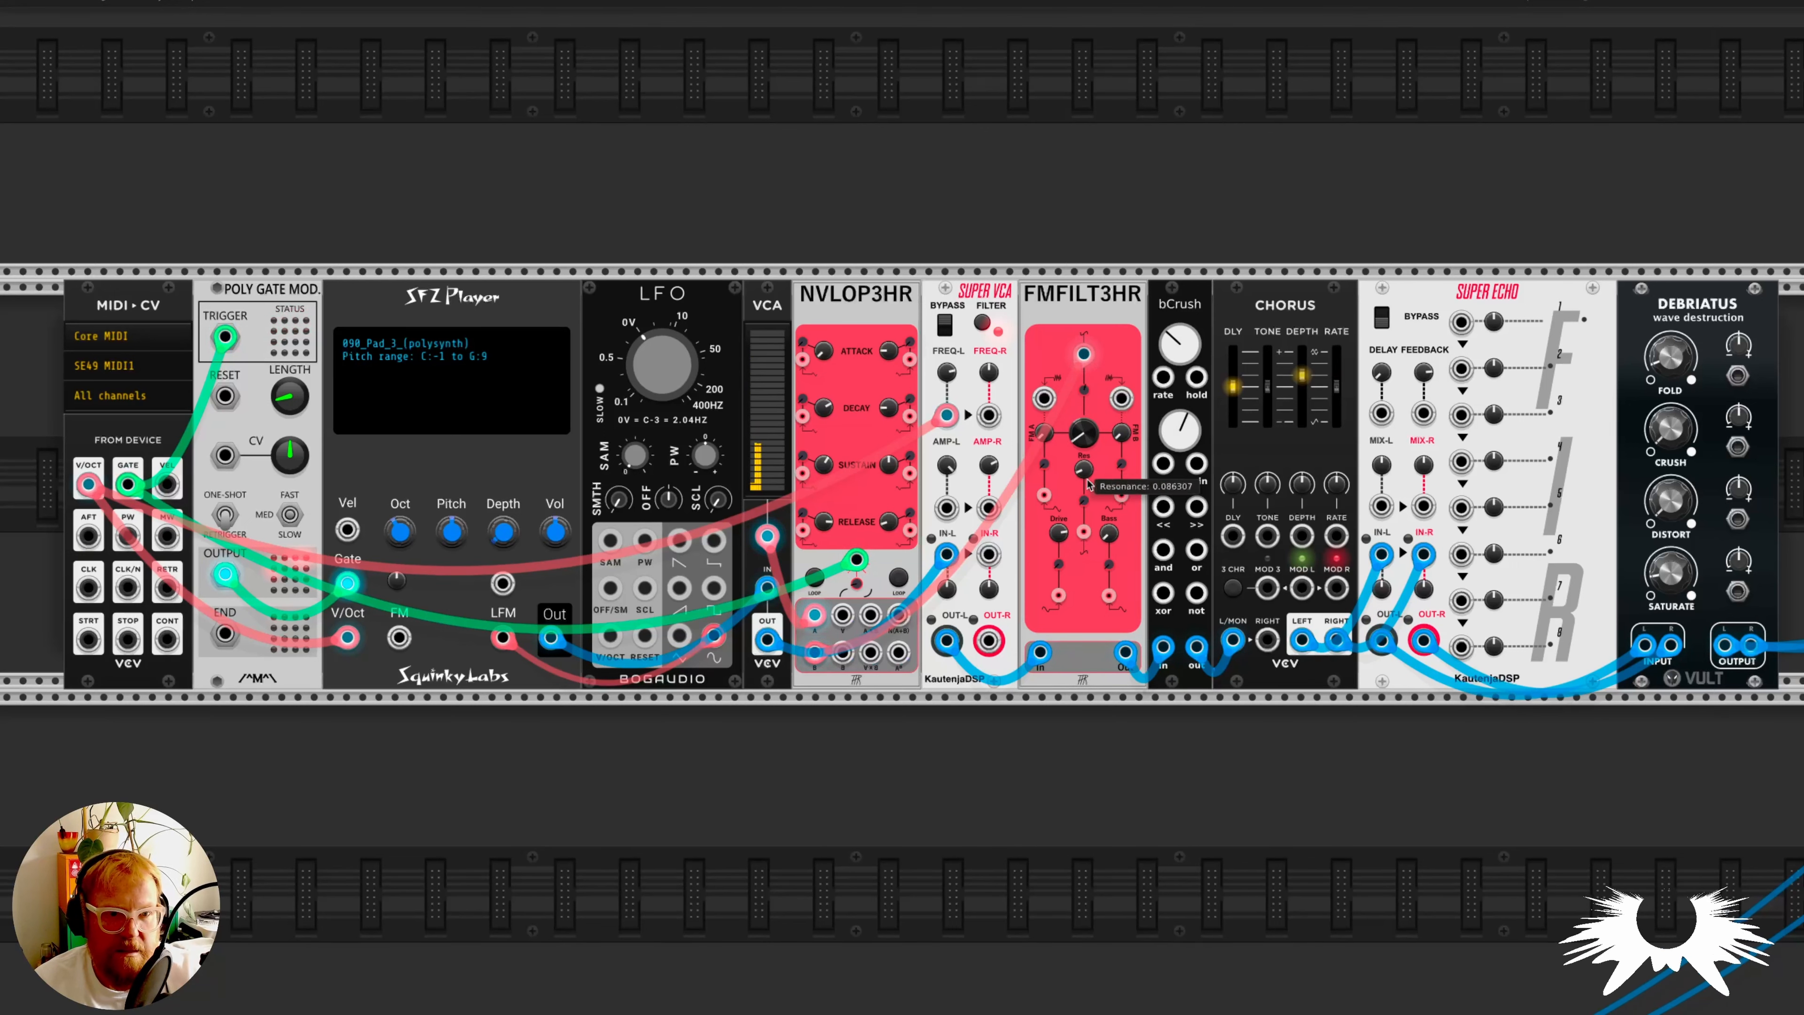
{"action": "right_click", "coordinate": [1085, 692]}
{"action": "key", "text": "Escape"}
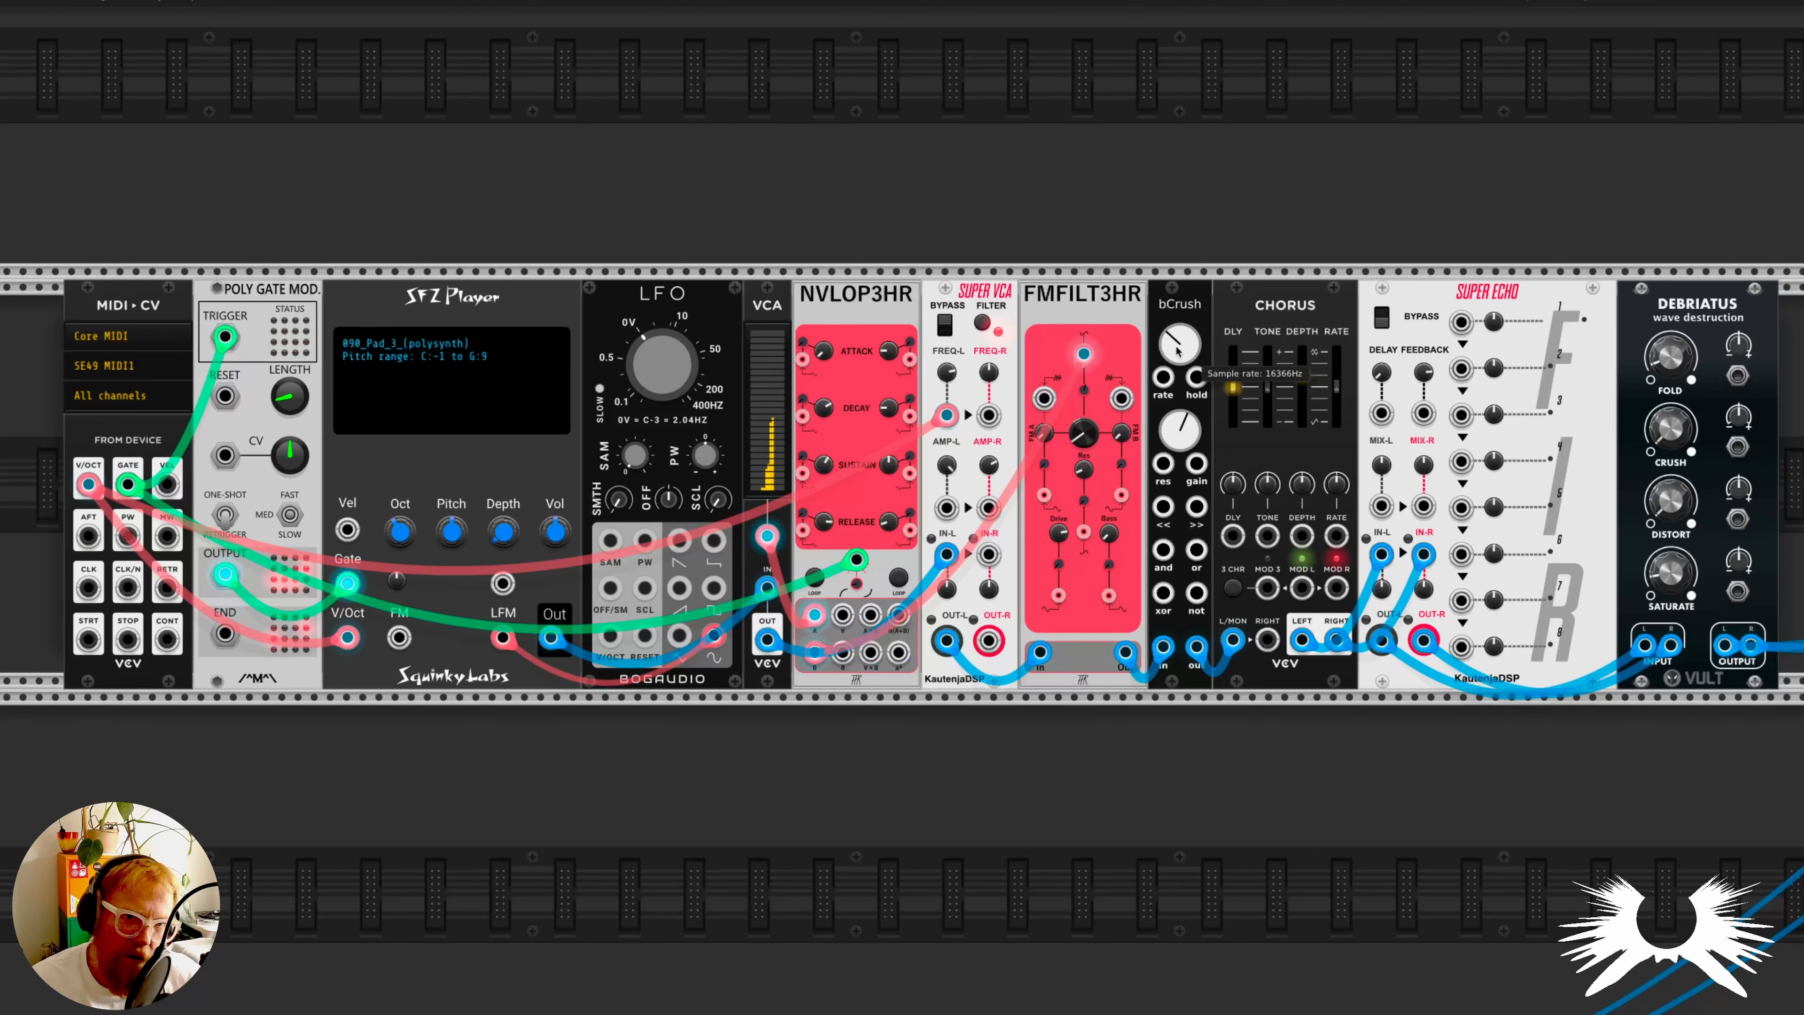
- Adjust the sample rate and reduce the resolution of the pad voice's bCrush
{"action": "mouse_move", "coordinate": [1180, 345]}
{"action": "mouse_move", "coordinate": [1181, 431]}
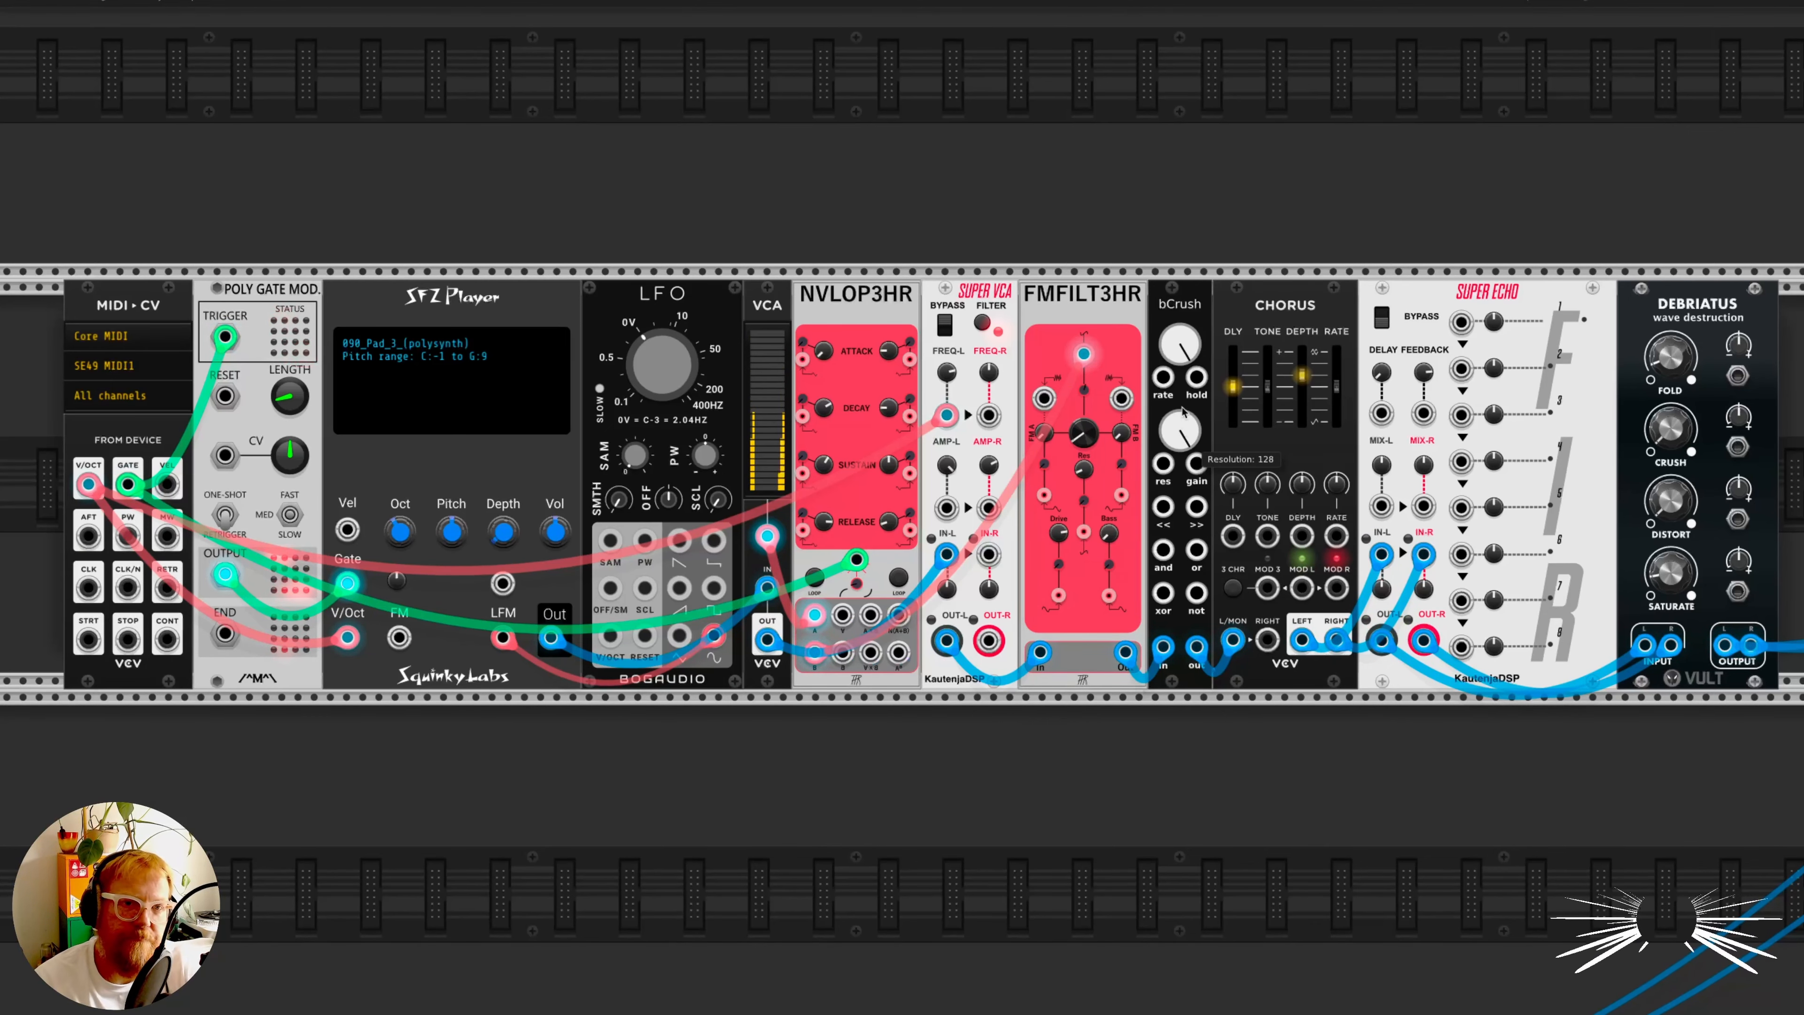
{"action": "scroll", "coordinate": [1184, 398], "scroll_direction": "down", "scroll_amount": 1}
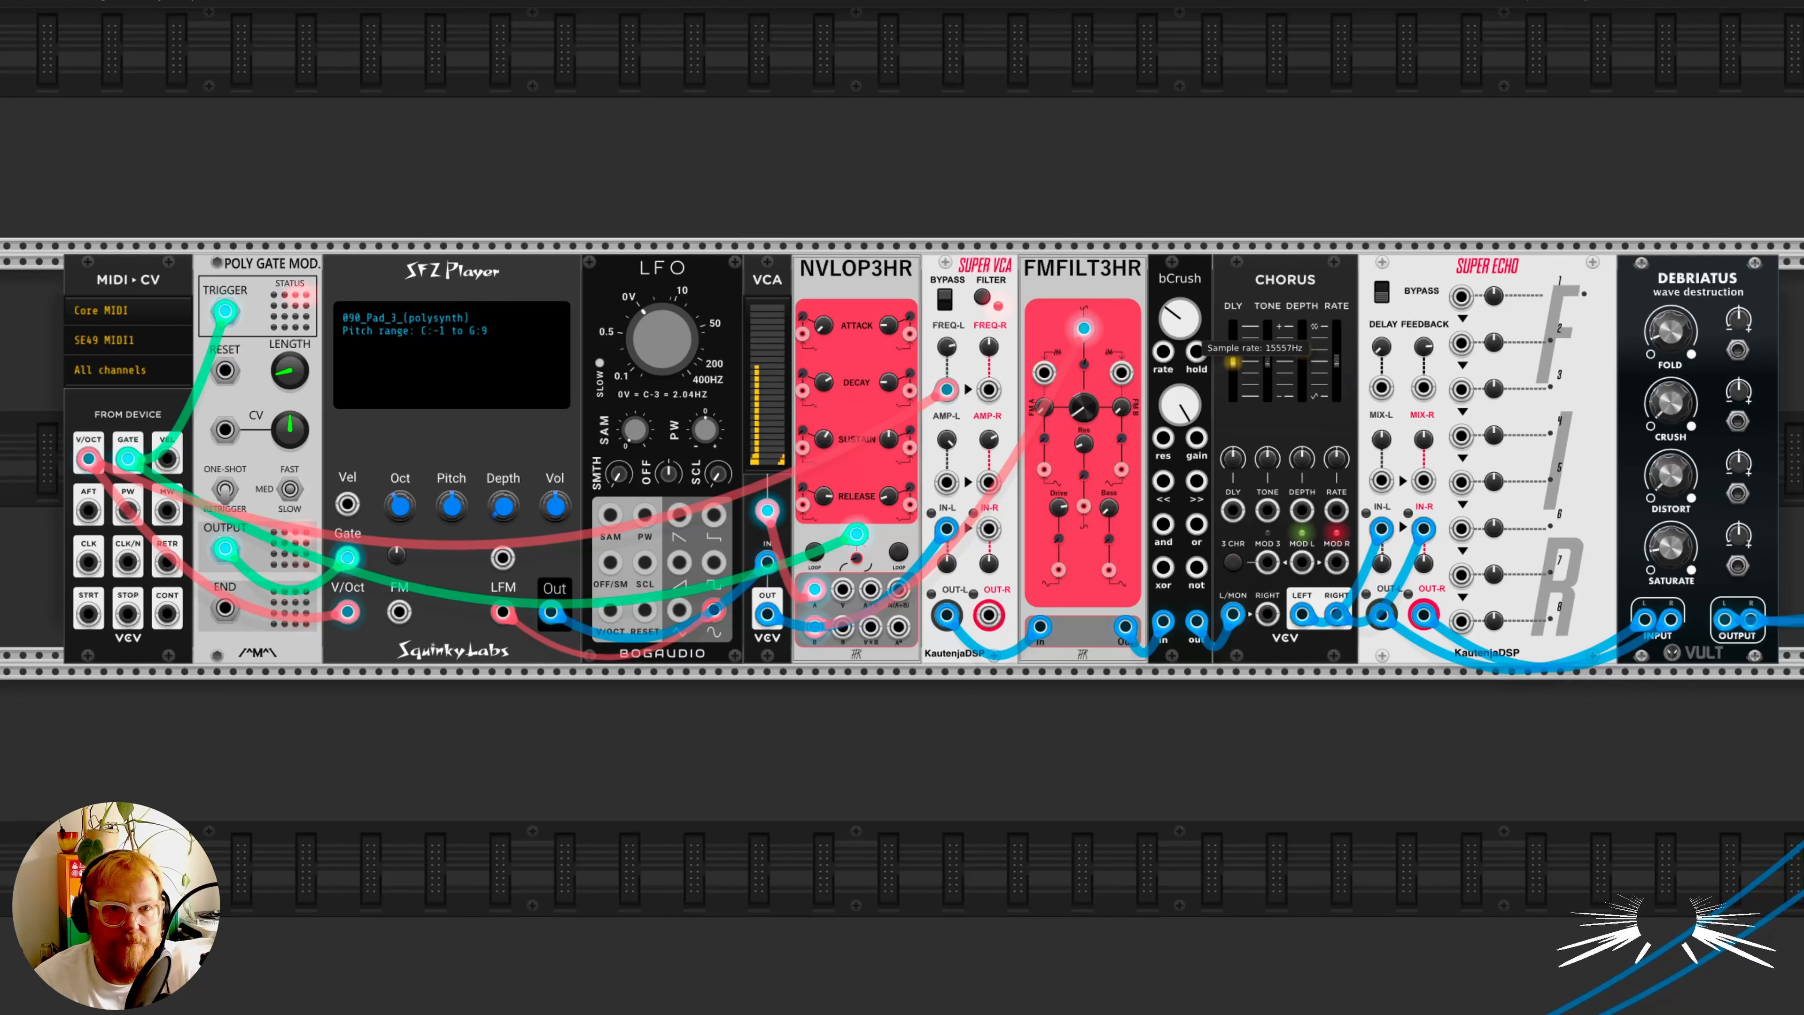
{"action": "left_click_drag", "start_coordinate": [1180, 319], "coordinate": [1180, 312]}
{"action": "left_click_drag", "start_coordinate": [1180, 405], "coordinate": [1179, 526]}
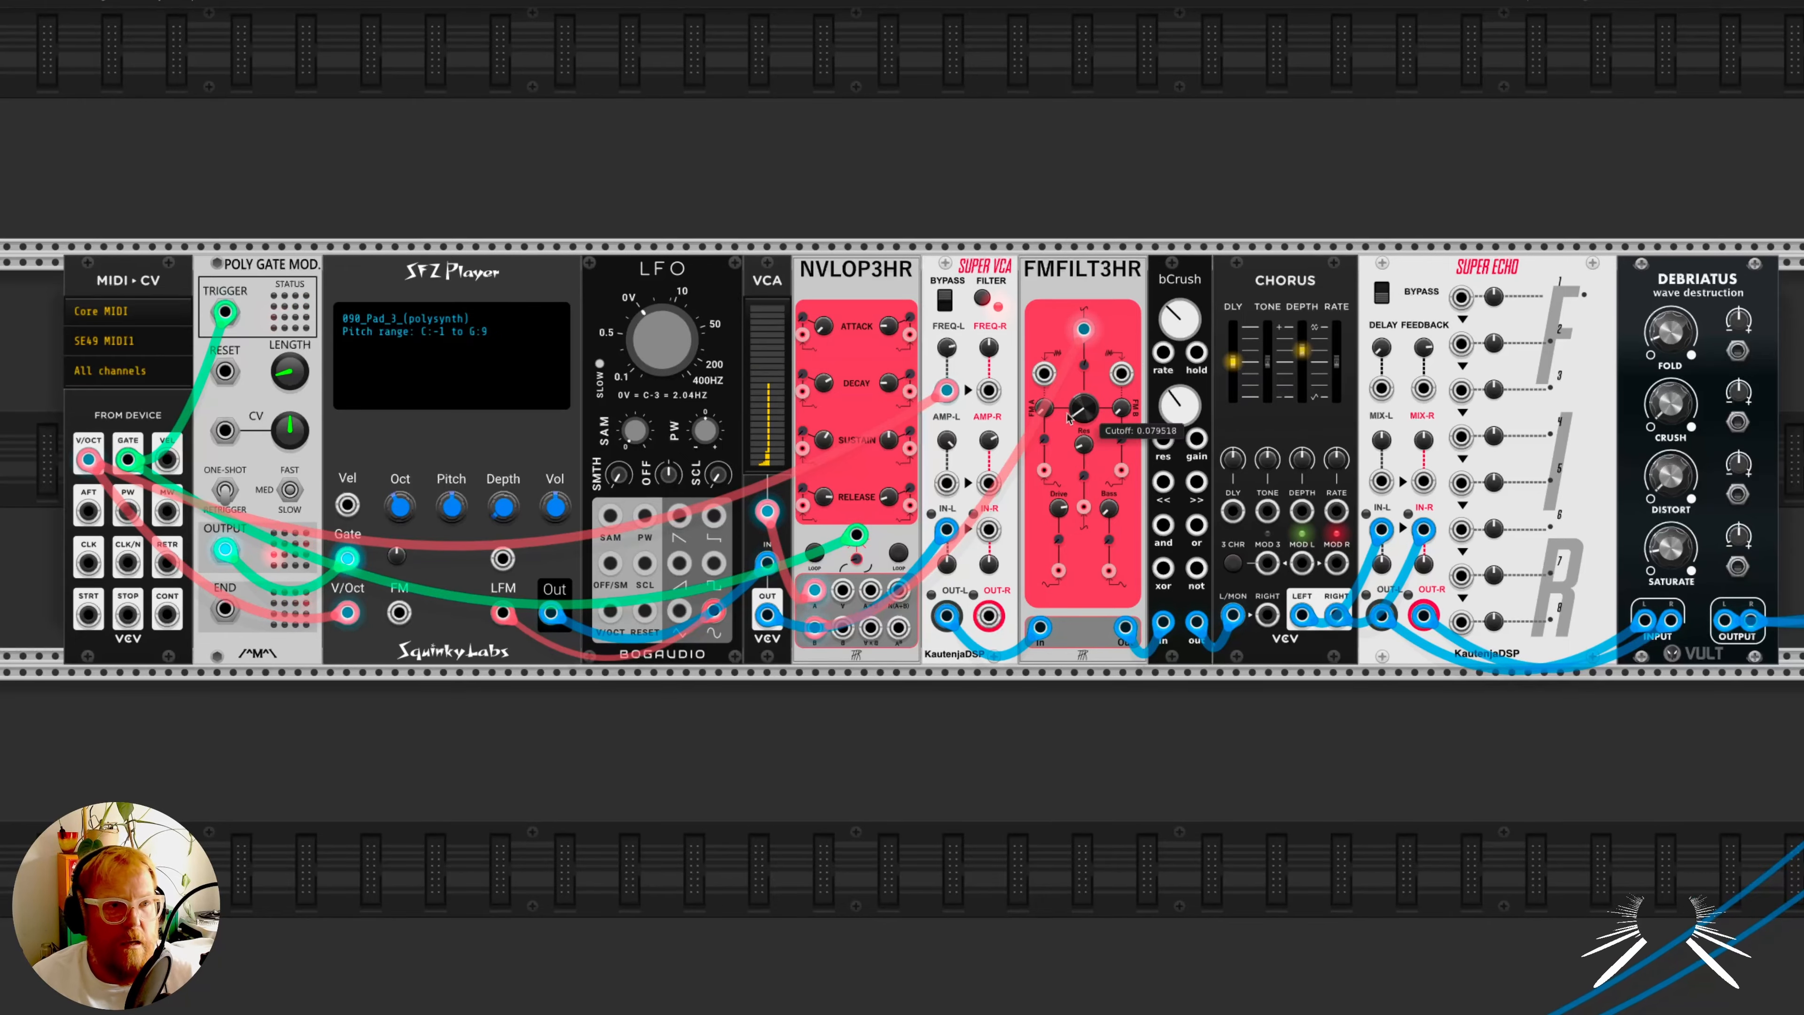
- Unmute channel 3 on the MixMaster
{"action": "scroll", "coordinate": [1054, 536], "scroll_direction": "down", "scroll_amount": 6}
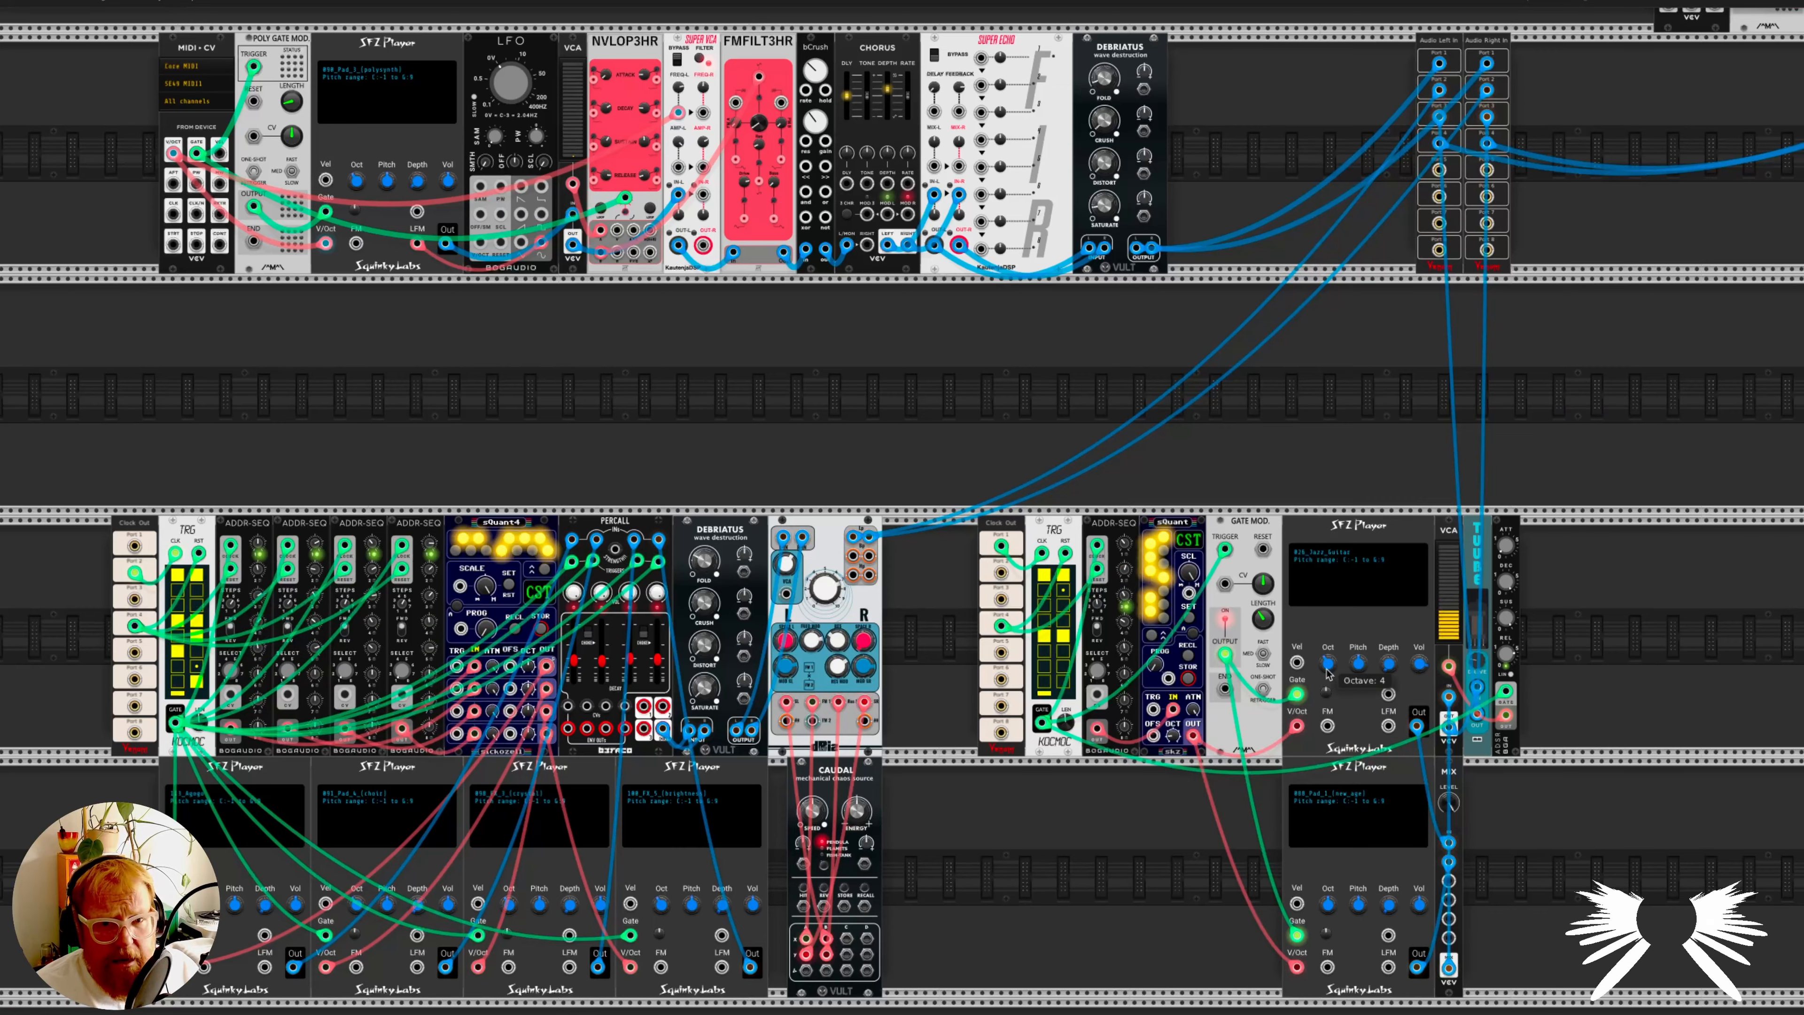
{"action": "scroll", "coordinate": [1329, 664], "scroll_direction": "up", "scroll_amount": 5}
{"action": "scroll", "coordinate": [1336, 697], "scroll_direction": "down", "scroll_amount": 3}
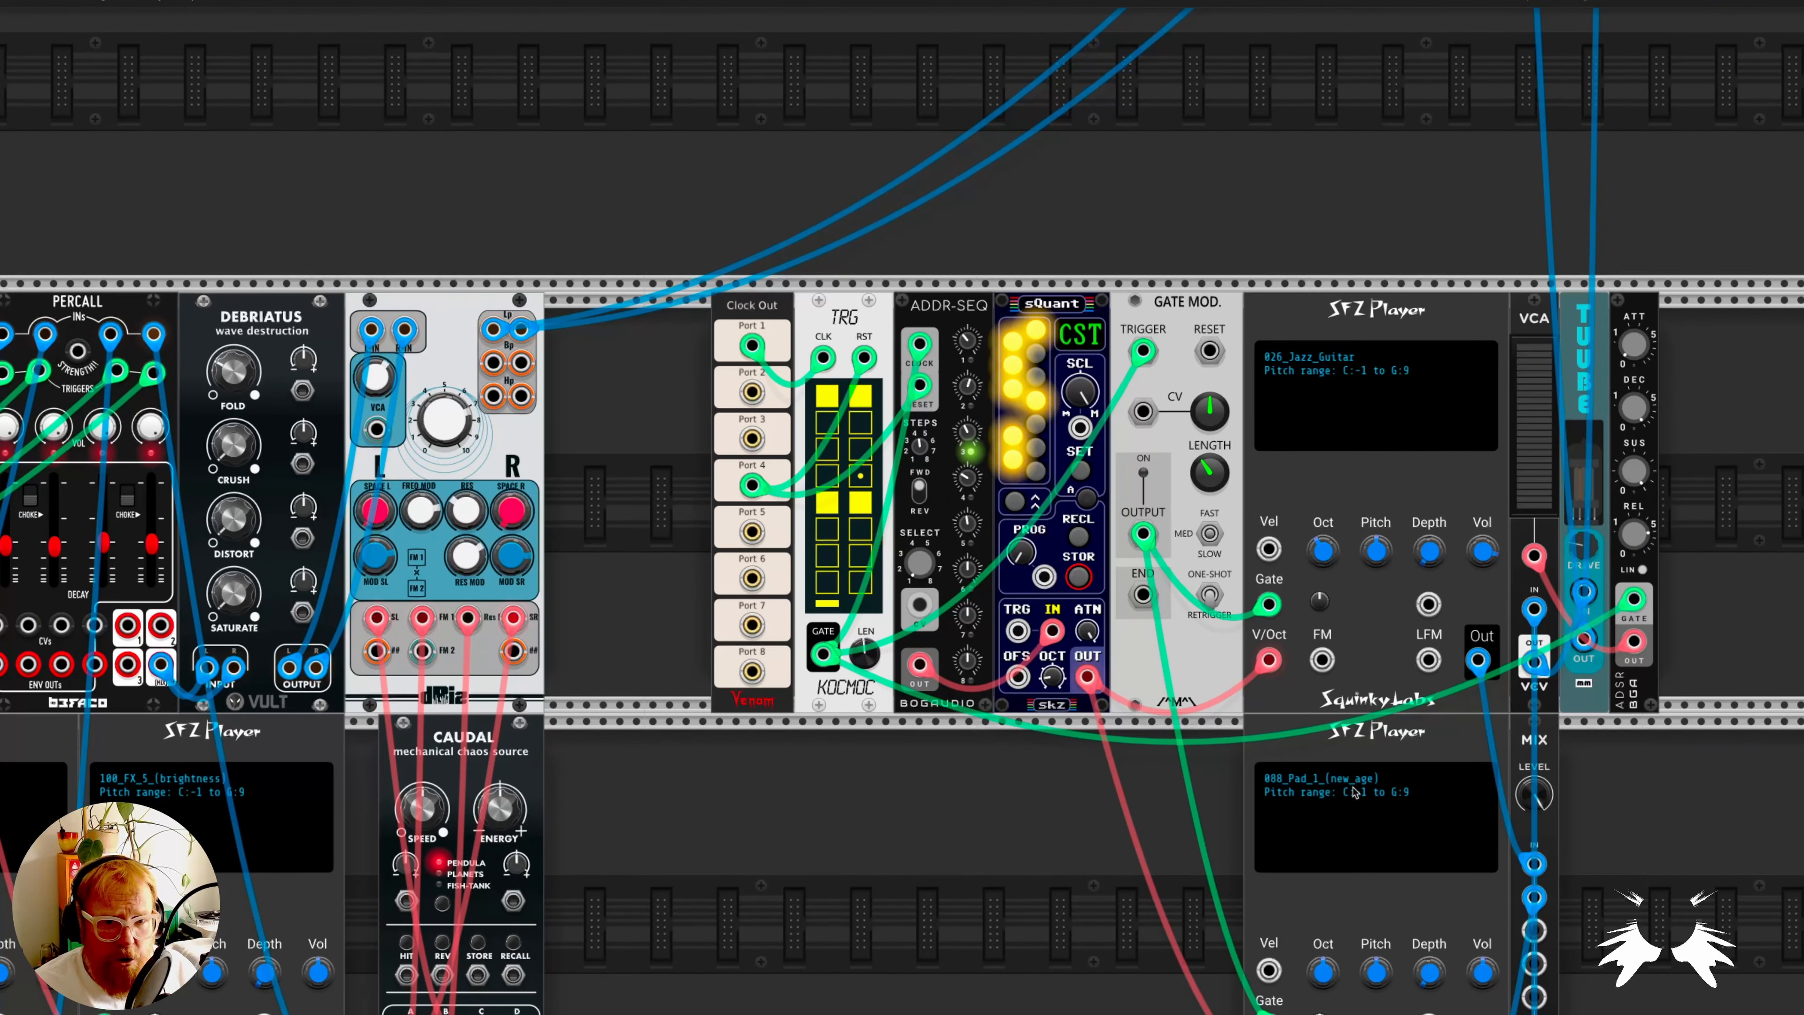
{"action": "scroll", "coordinate": [1160, 860], "scroll_direction": "down", "scroll_amount": 2}
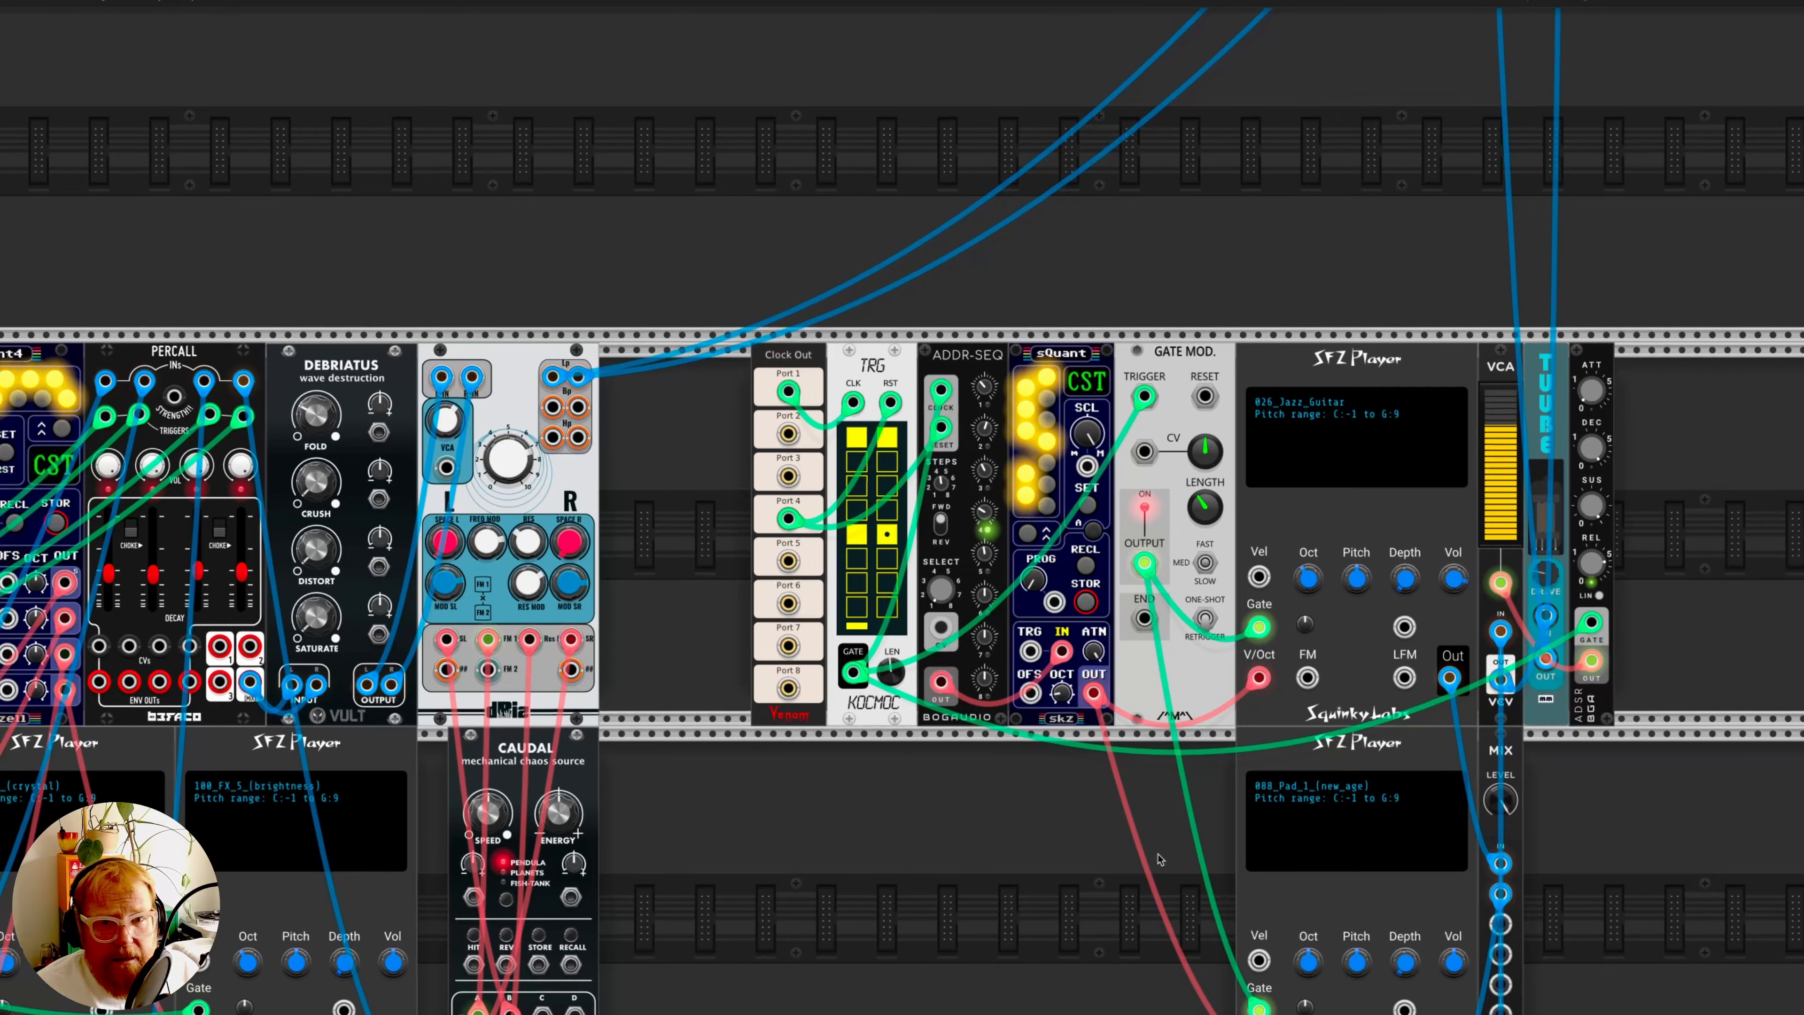
{"action": "scroll", "coordinate": [1160, 860], "scroll_direction": "down", "scroll_amount": 2}
{"action": "scroll", "coordinate": [1160, 860], "scroll_direction": "down", "scroll_amount": 1}
{"action": "scroll", "coordinate": [736, 484], "scroll_direction": "up", "scroll_amount": 10}
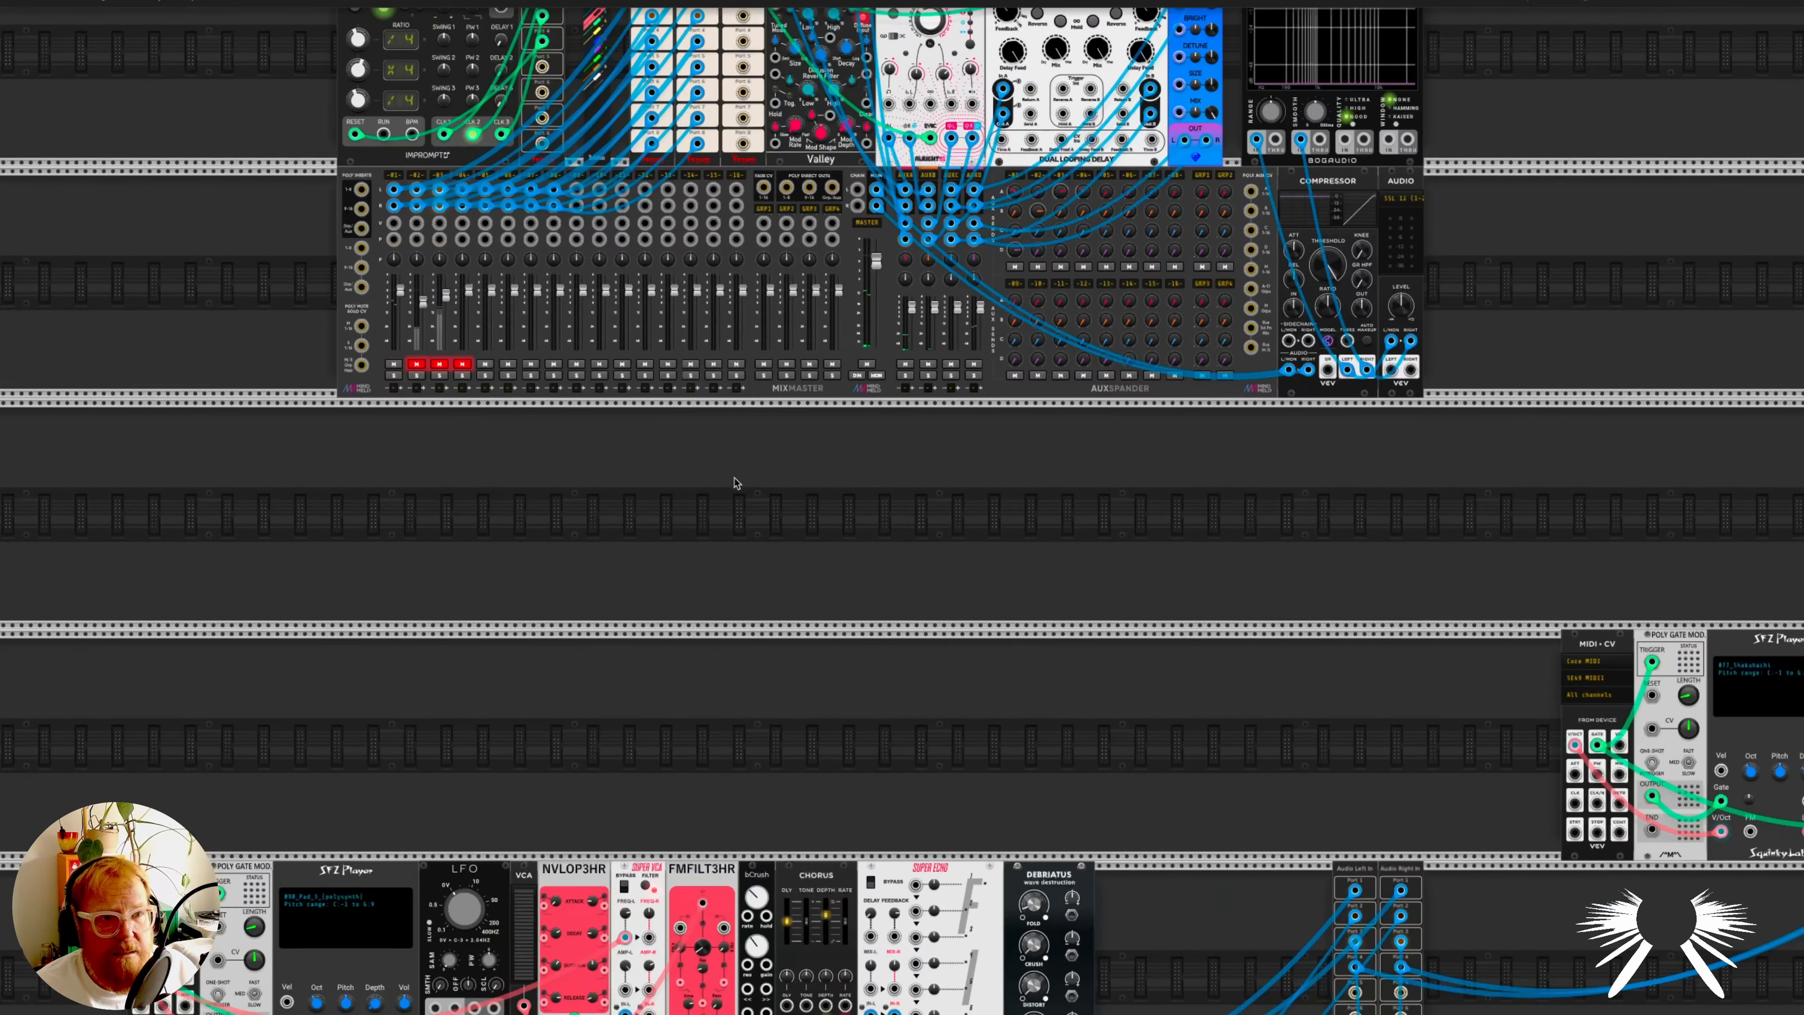
{"action": "left_click", "coordinate": [441, 364]}
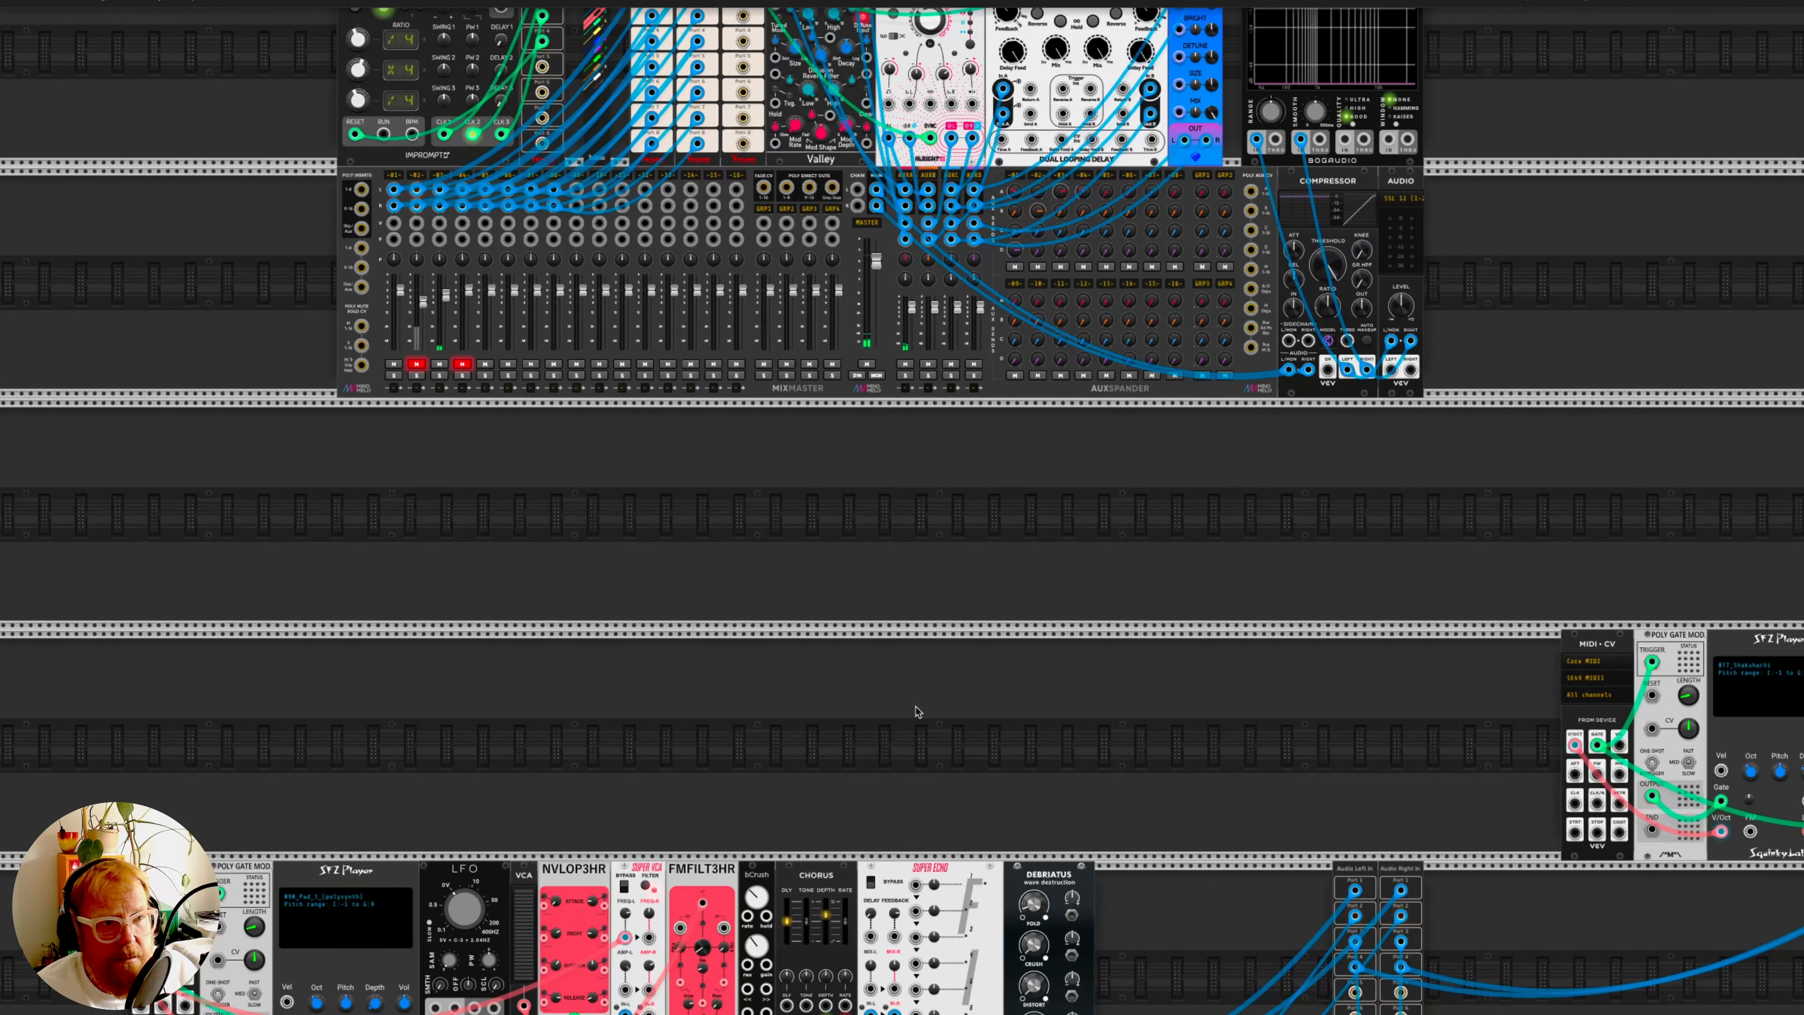
- Examine the sequenced voice built from the SFZ Players with 026_Jazz_Guitar and 088_Pad_1_(new_age)
{"action": "scroll", "coordinate": [916, 711], "scroll_direction": "down", "scroll_amount": 10}
{"action": "scroll", "coordinate": [959, 631], "scroll_direction": "up", "scroll_amount": 3}
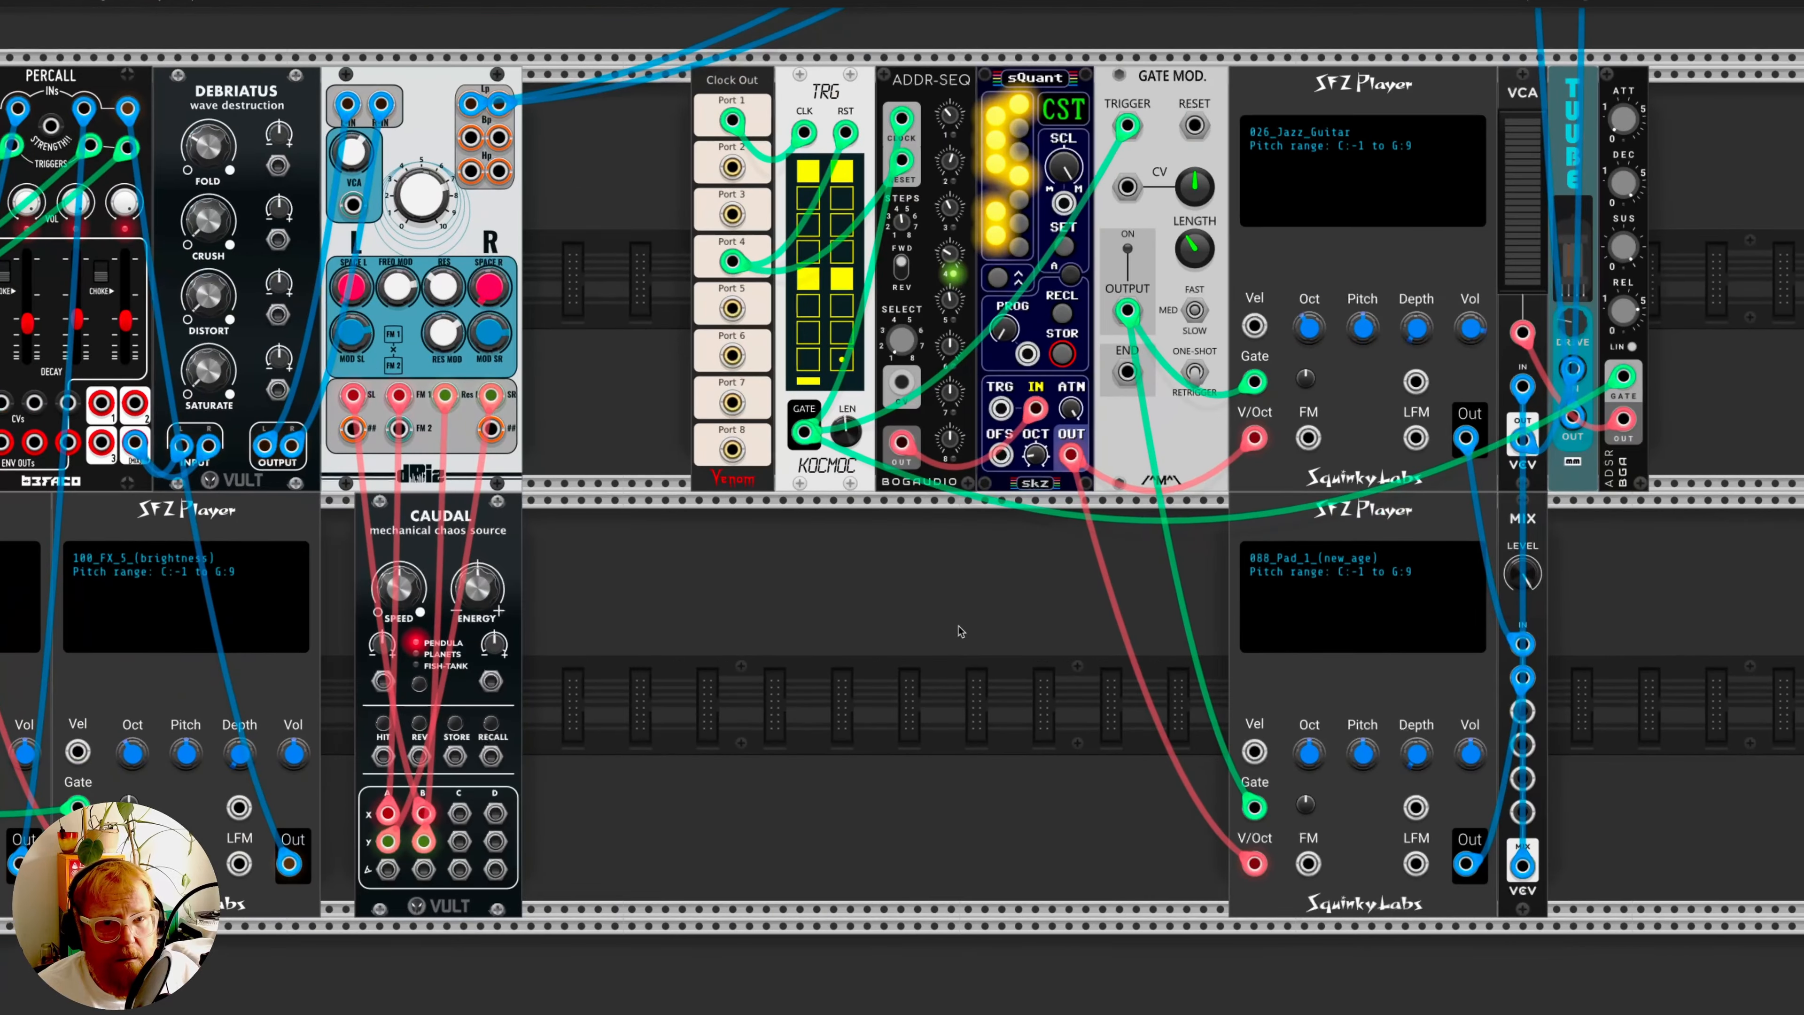
{"action": "scroll", "coordinate": [961, 631], "scroll_direction": "down", "scroll_amount": 1}
{"action": "scroll", "coordinate": [960, 631], "scroll_direction": "down", "scroll_amount": 1}
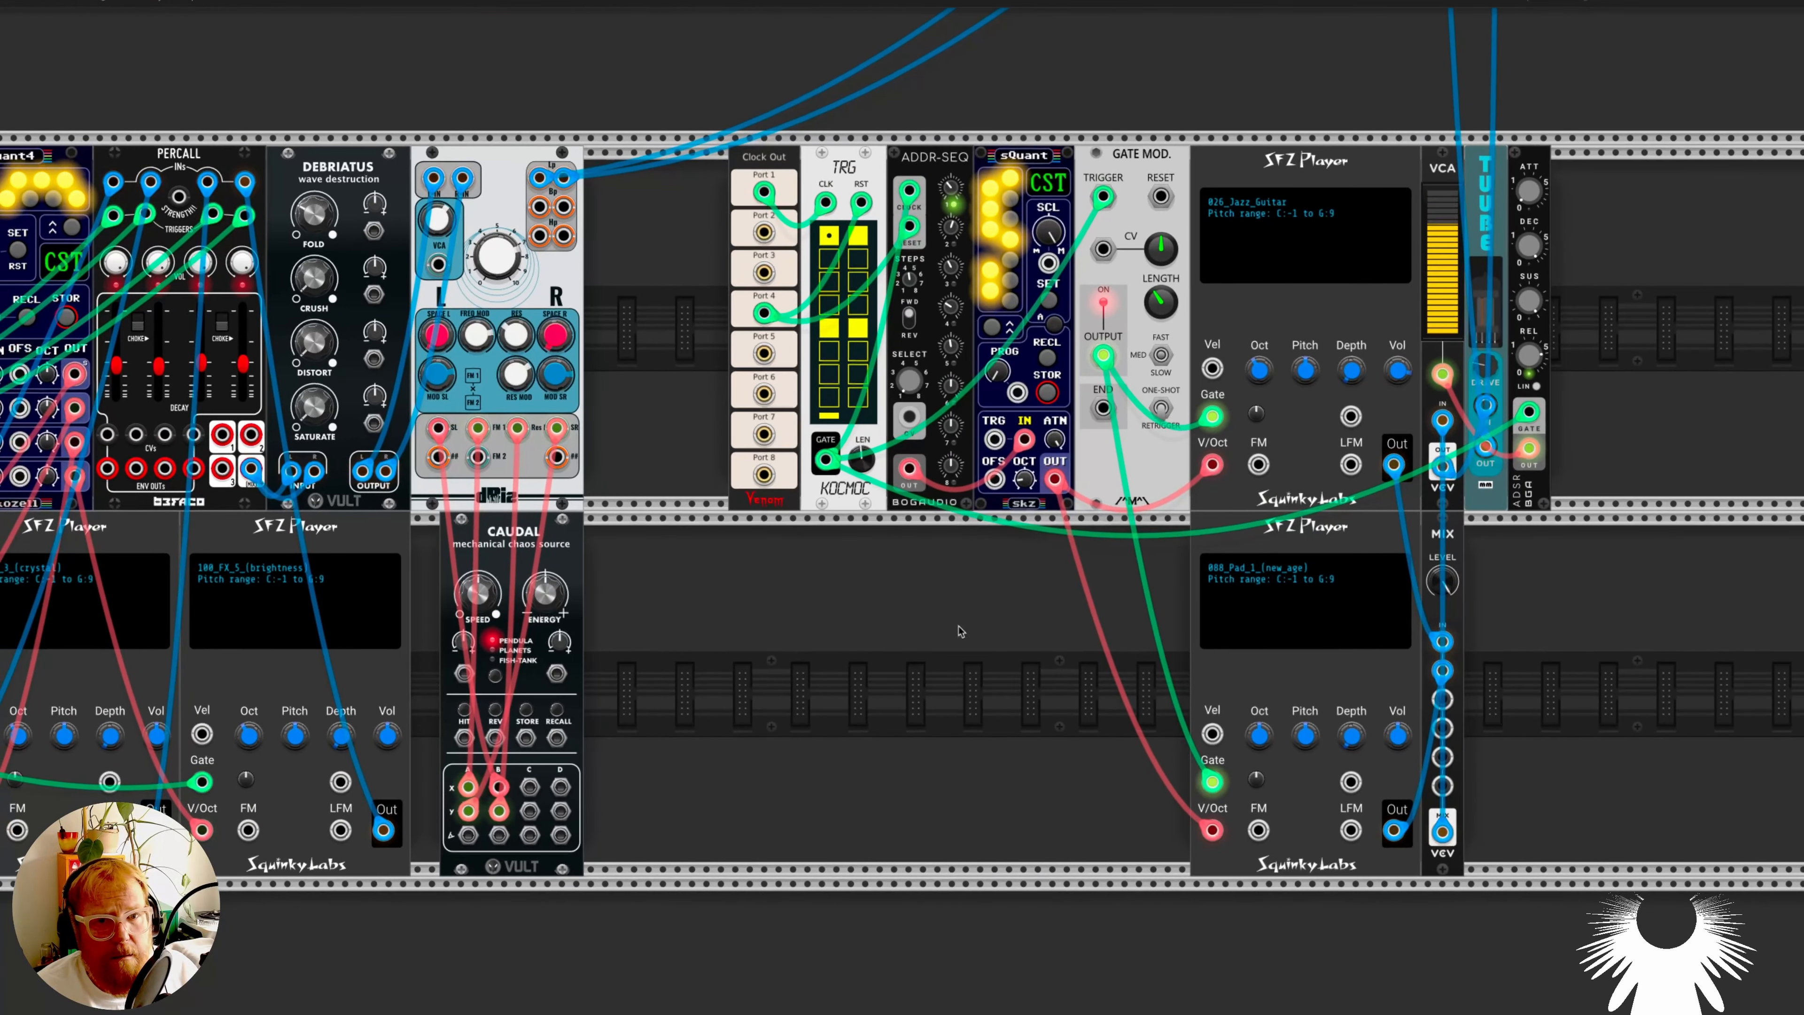
{"action": "scroll", "coordinate": [961, 631], "scroll_direction": "down", "scroll_amount": 2}
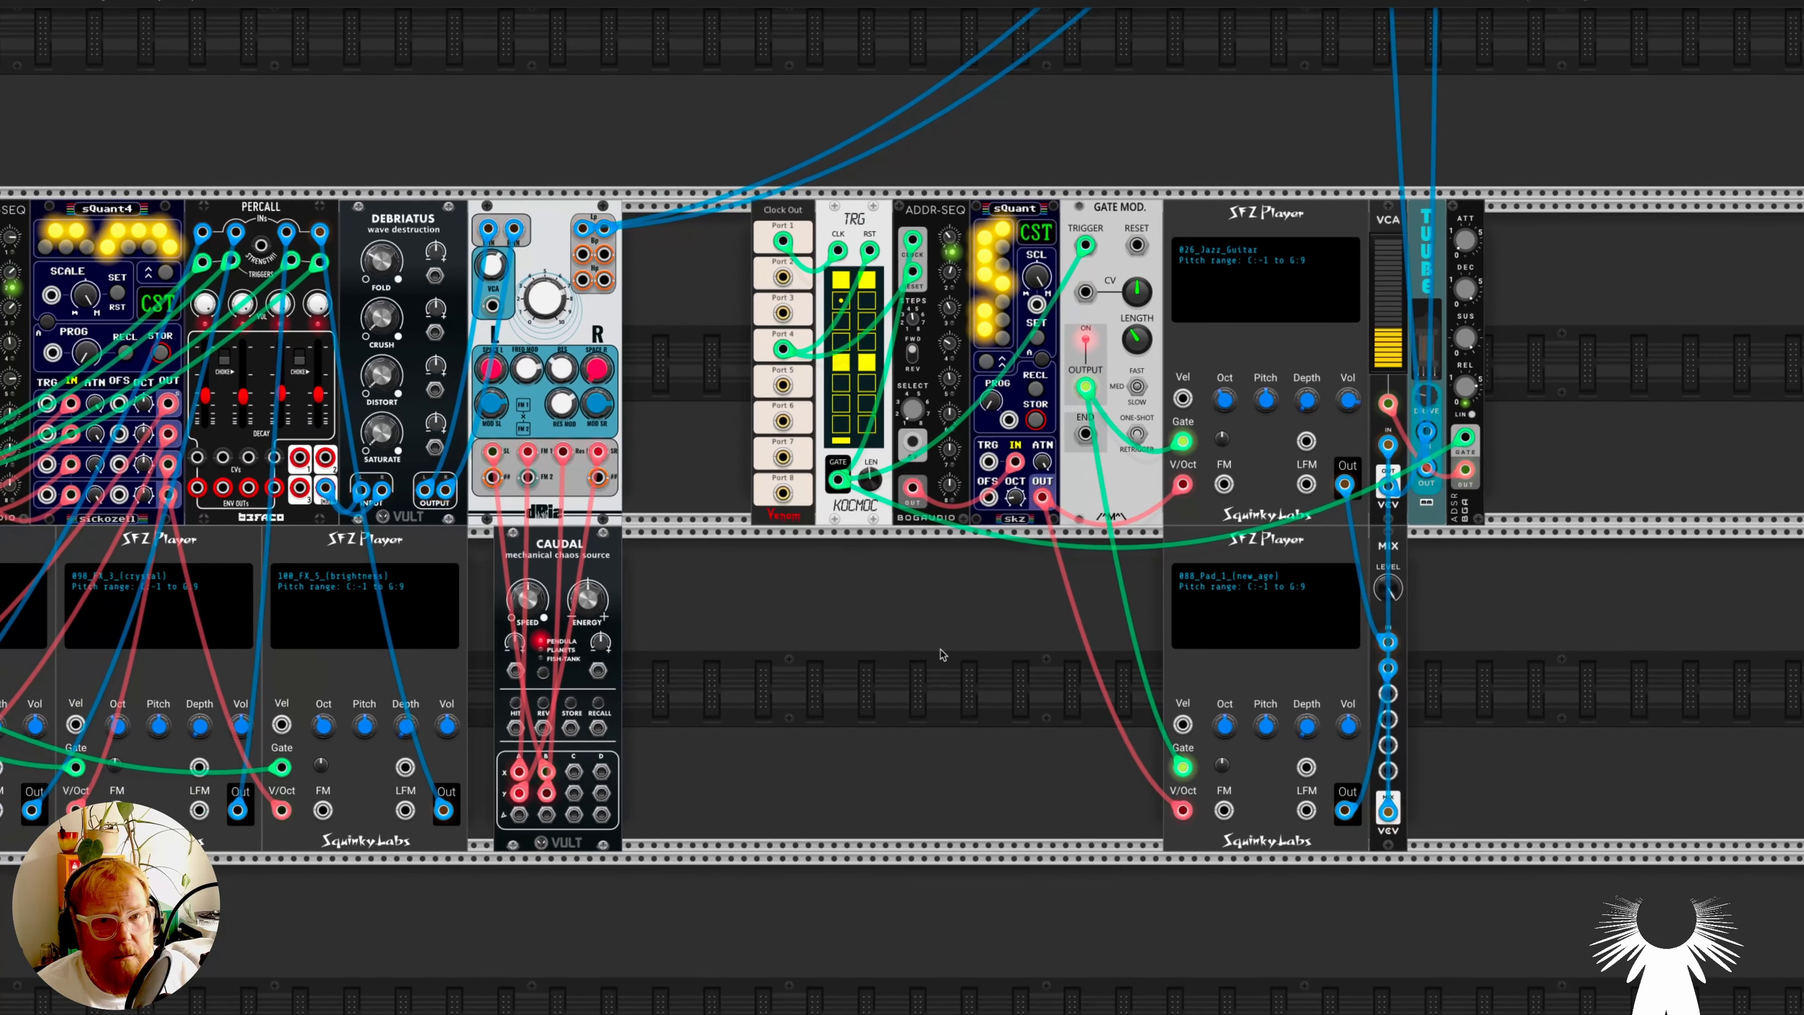
{"action": "scroll", "coordinate": [942, 655], "scroll_direction": "down", "scroll_amount": 5}
{"action": "scroll", "coordinate": [870, 618], "scroll_direction": "up", "scroll_amount": 8}
- Unmute channel 2 on the MixMaster
{"action": "scroll", "coordinate": [870, 618], "scroll_direction": "left", "scroll_amount": 4}
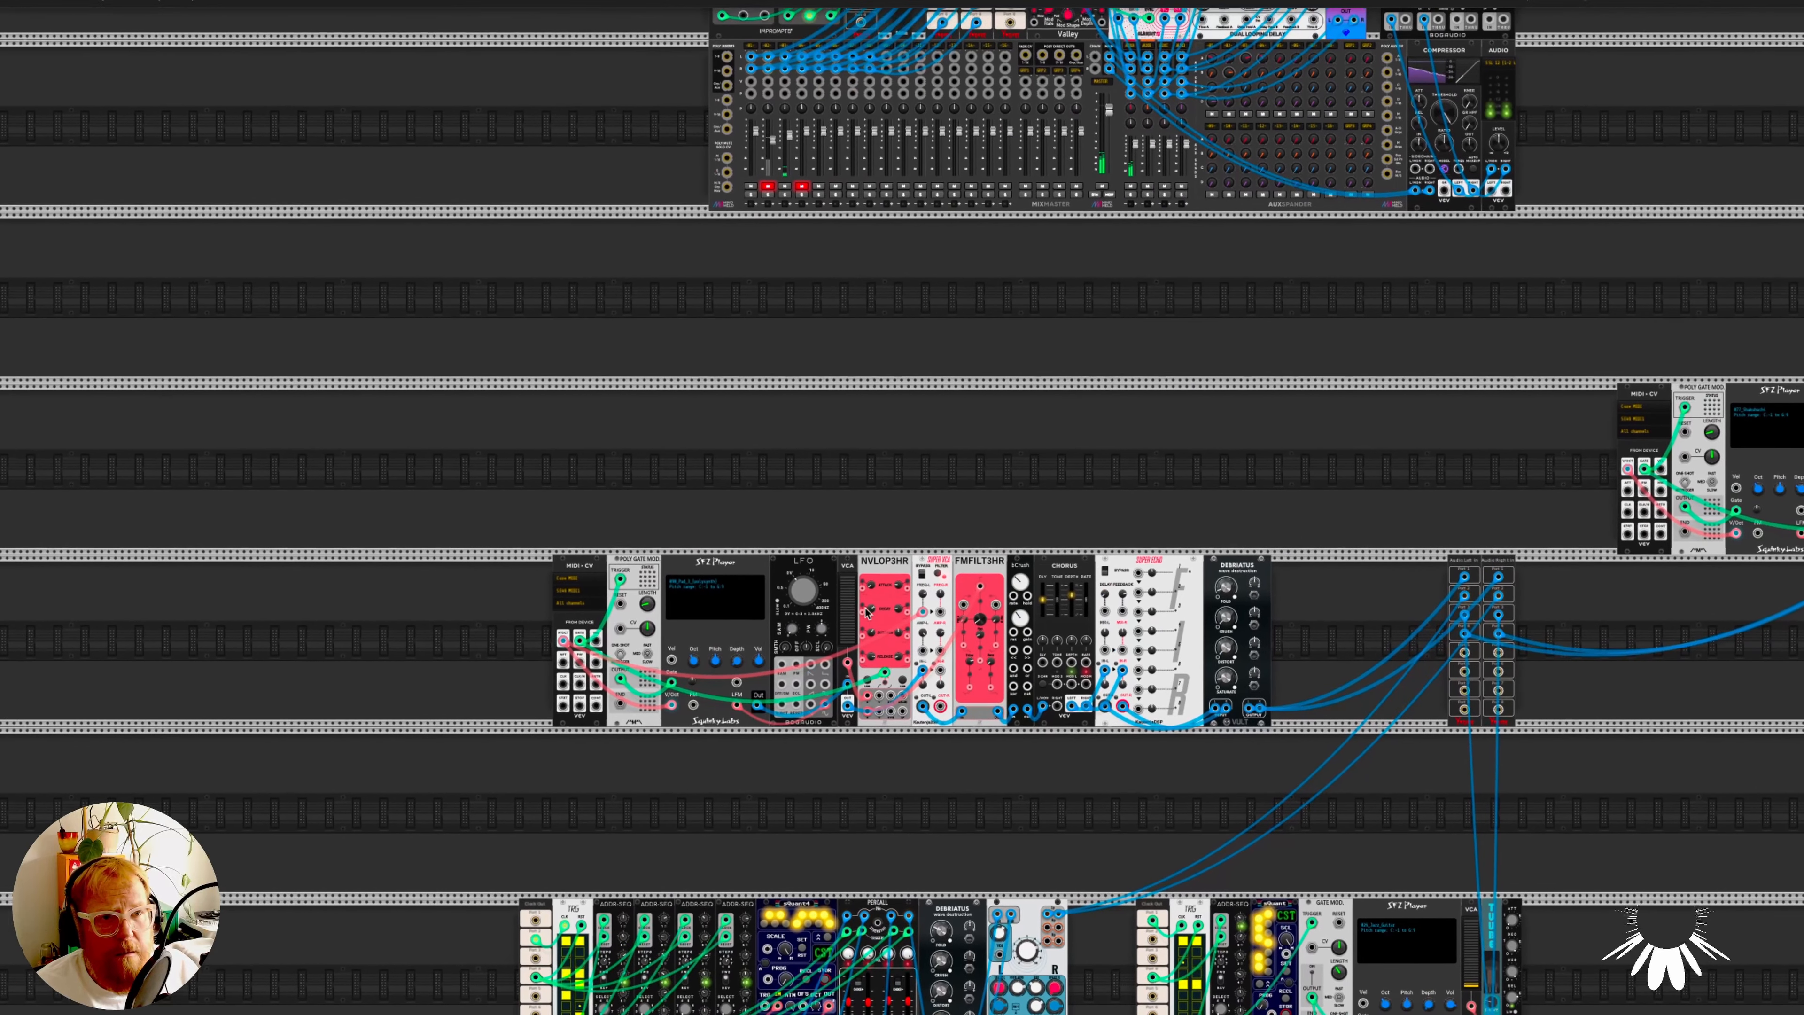
{"action": "scroll", "coordinate": [789, 295], "scroll_direction": "down", "scroll_amount": 5}
{"action": "scroll", "coordinate": [789, 295], "scroll_direction": "right", "scroll_amount": 1}
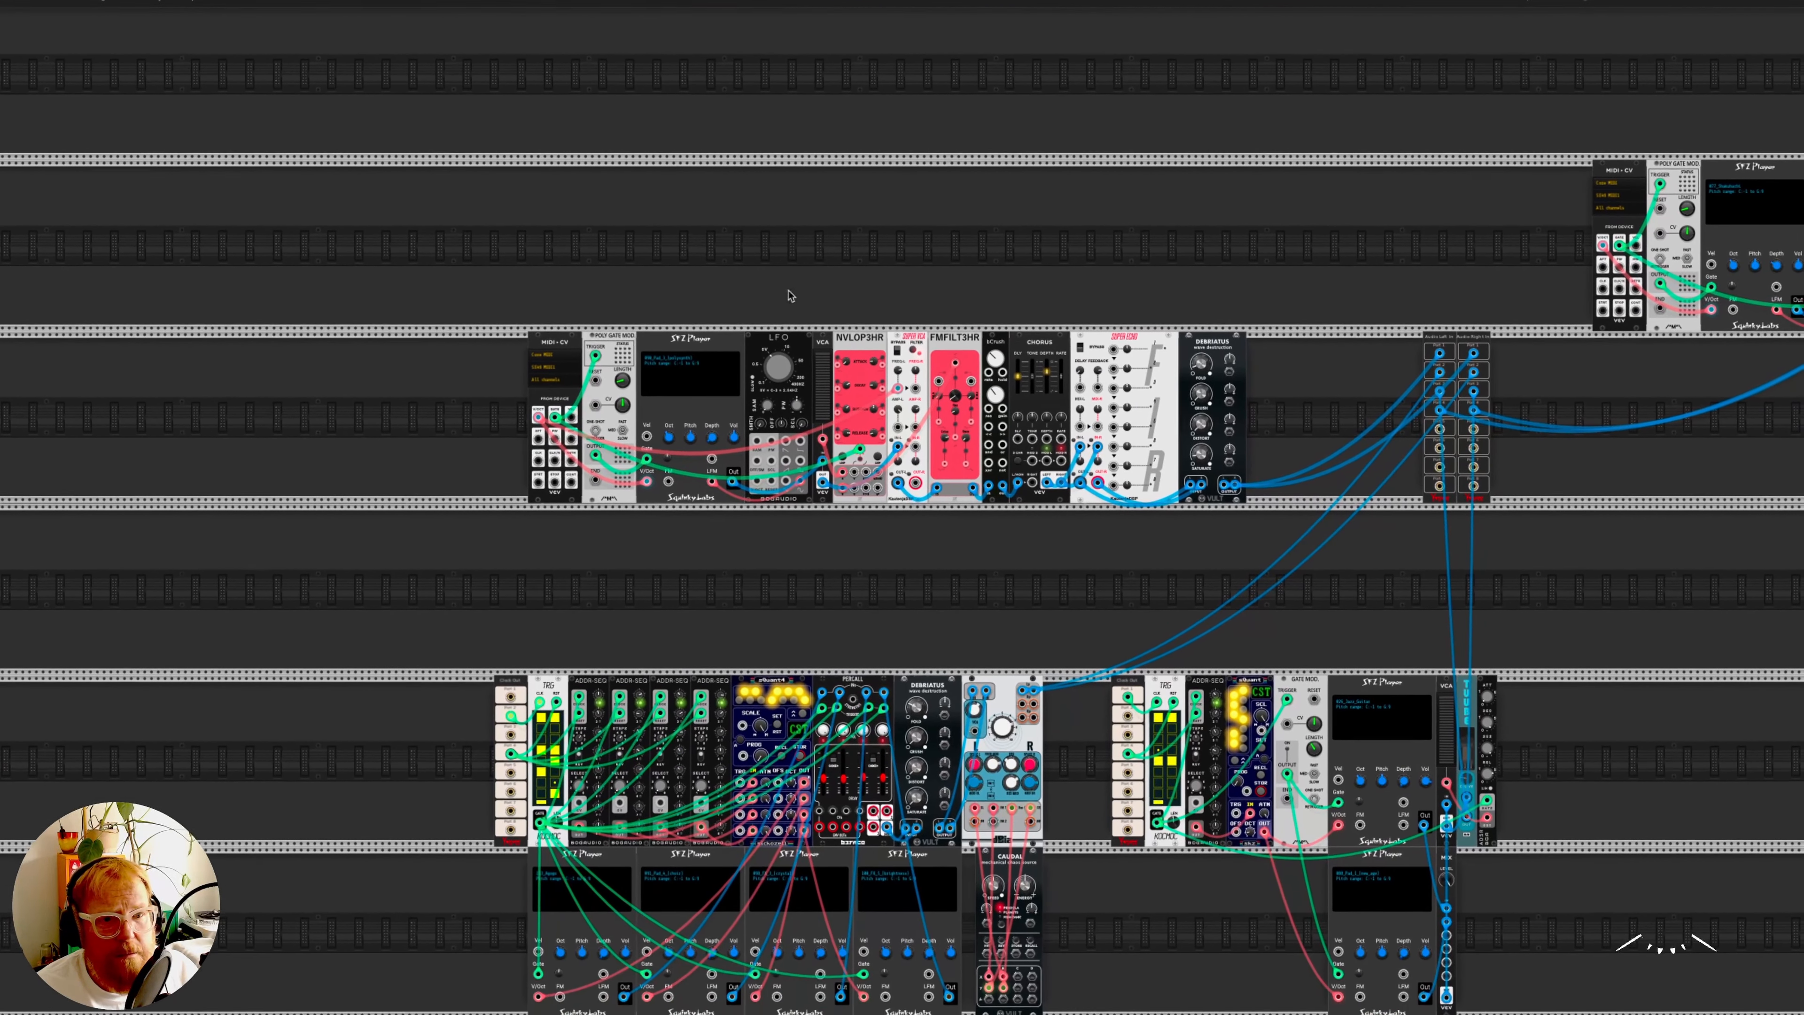
{"action": "scroll", "coordinate": [789, 295], "scroll_direction": "up", "scroll_amount": 4}
{"action": "scroll", "coordinate": [789, 296], "scroll_direction": "right", "scroll_amount": 1}
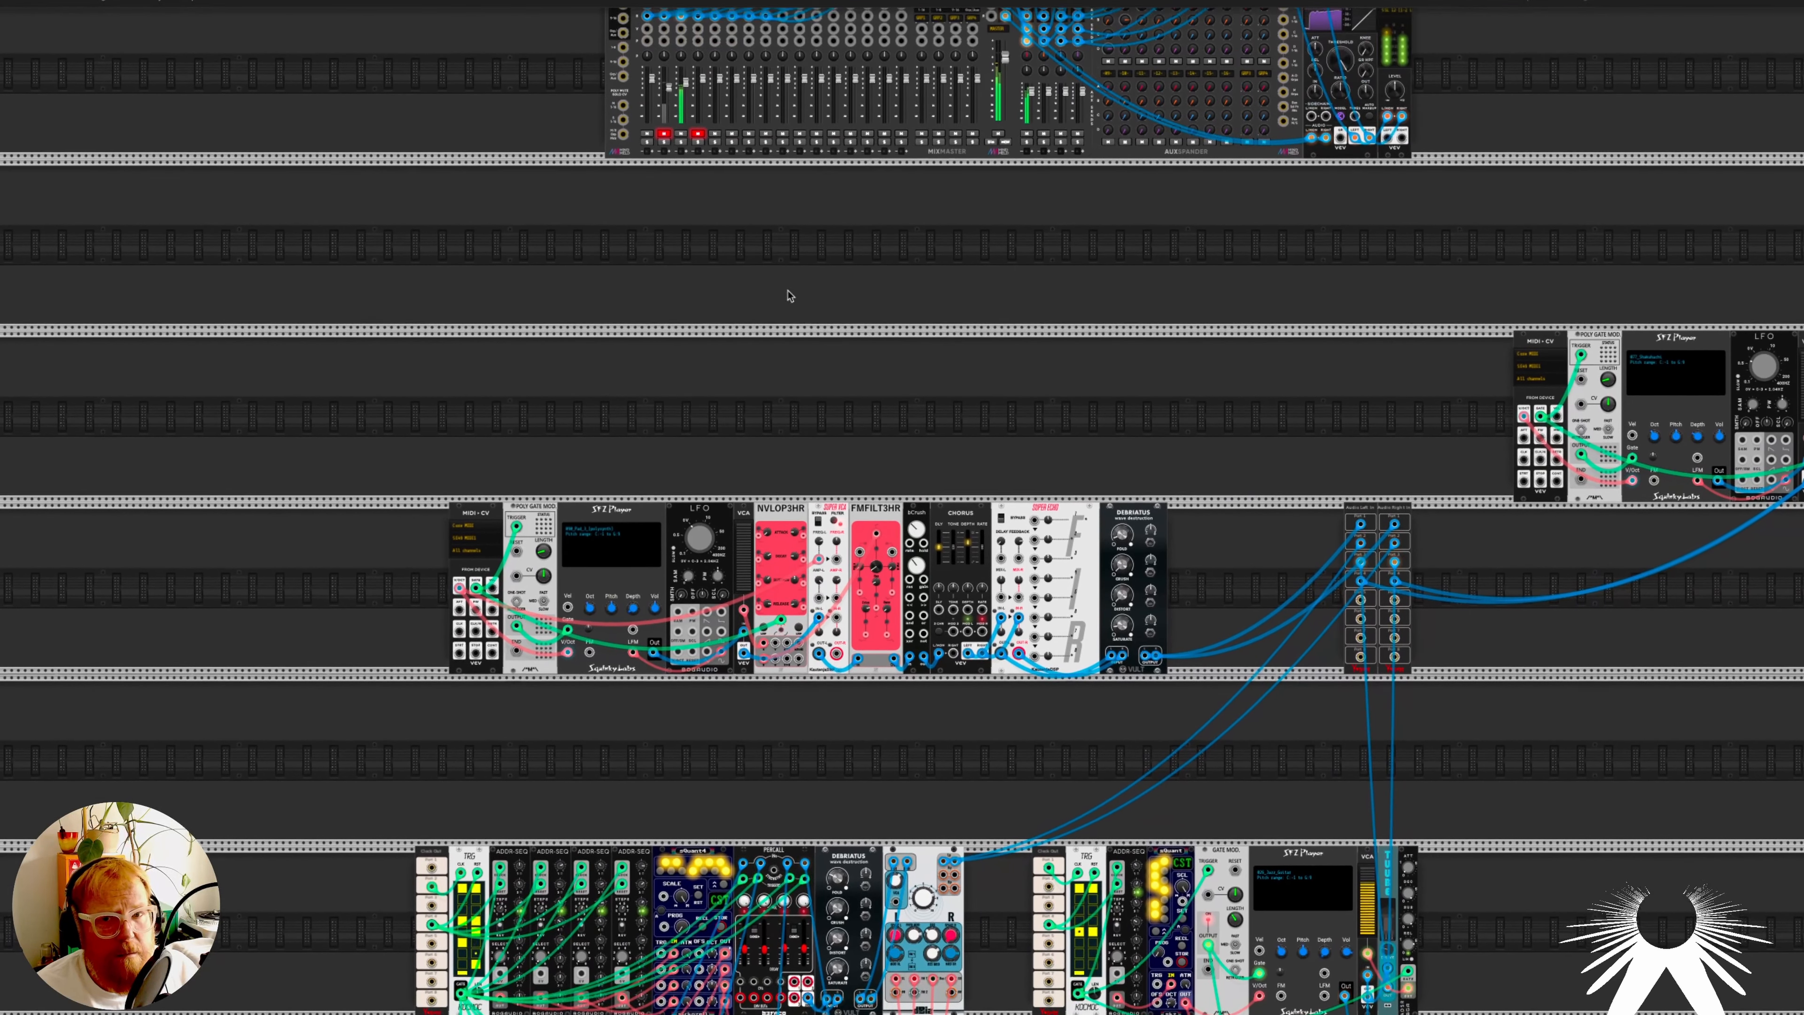
{"action": "scroll", "coordinate": [790, 296], "scroll_direction": "up", "scroll_amount": 1}
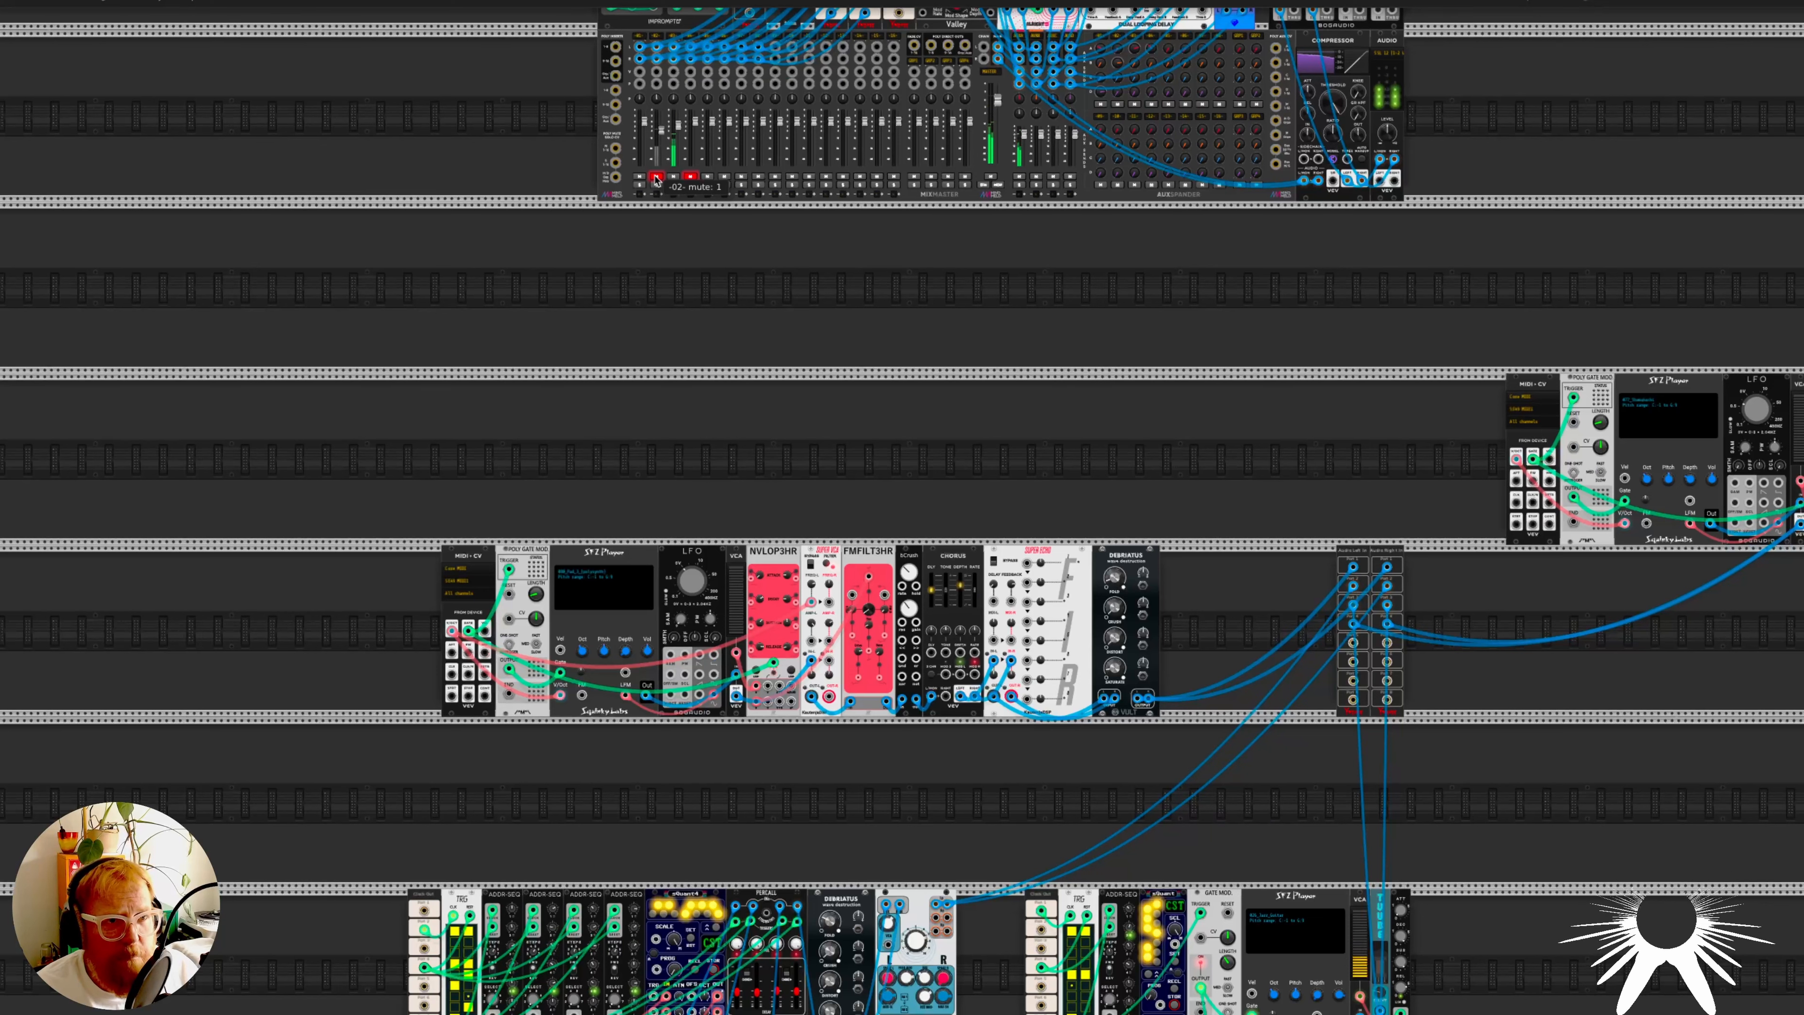
{"action": "left_click", "coordinate": [656, 177]}
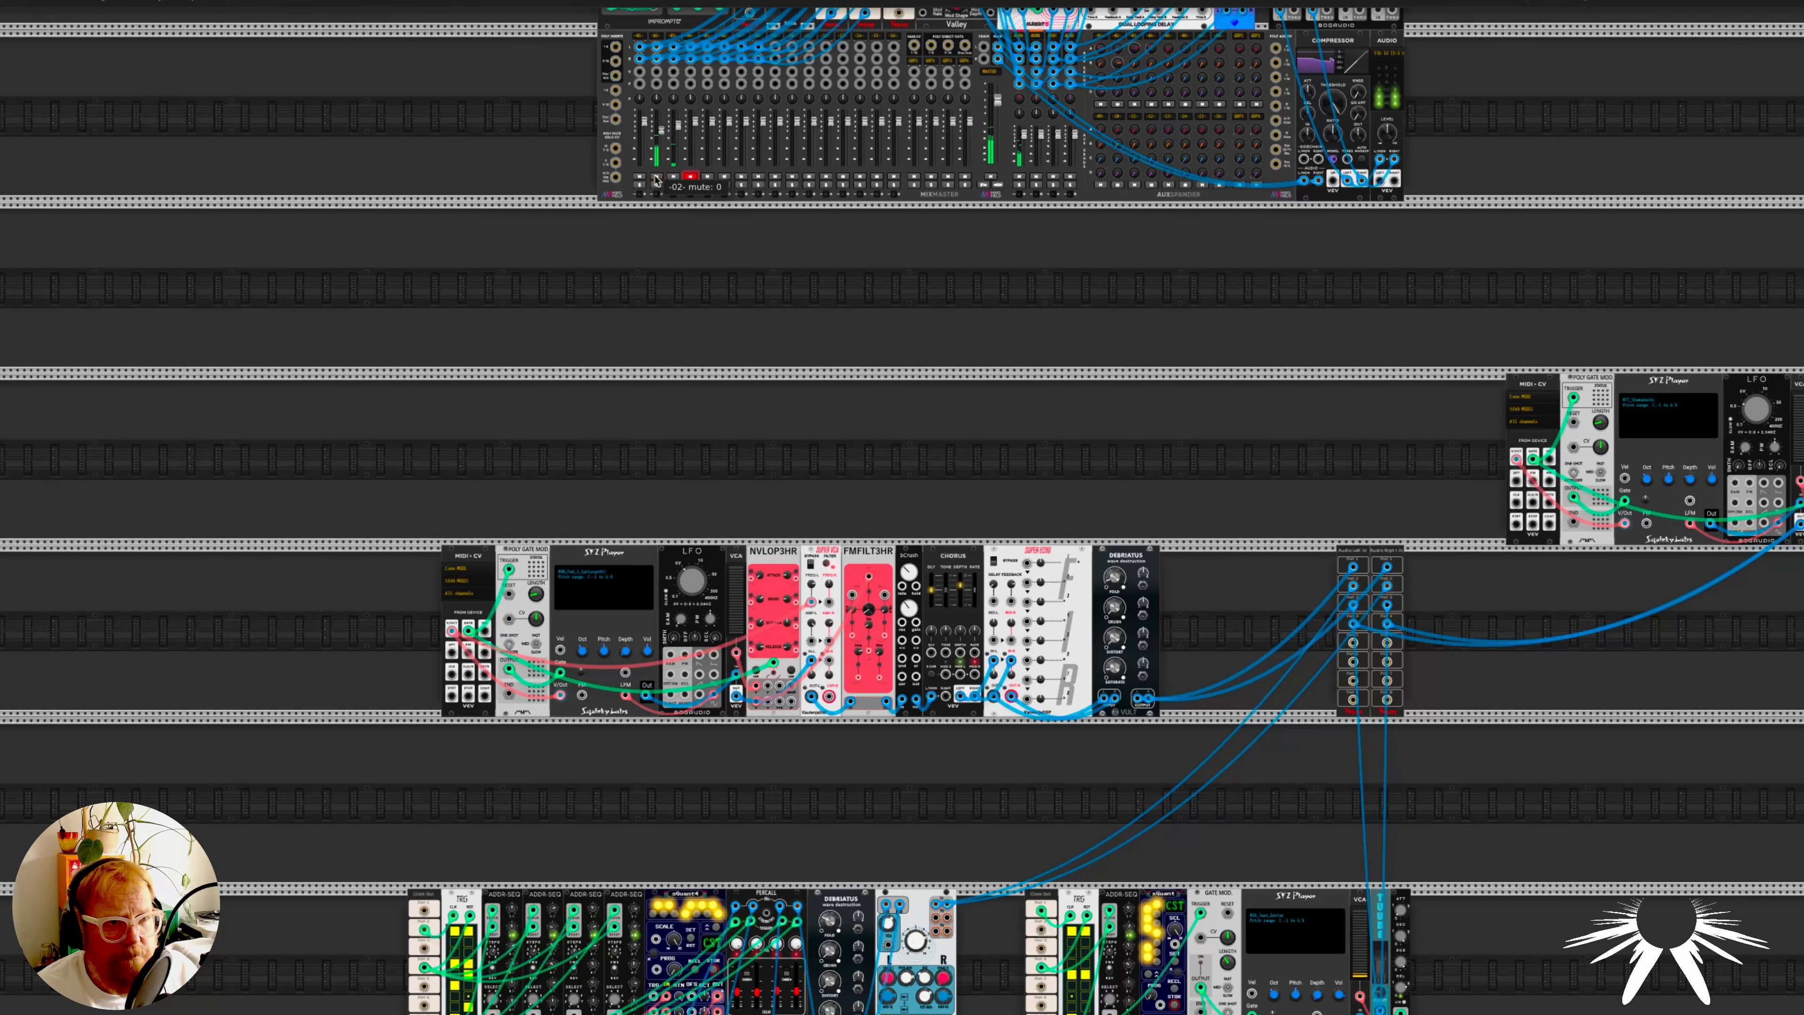
{"action": "scroll", "coordinate": [852, 395], "scroll_direction": "down", "scroll_amount": 13}
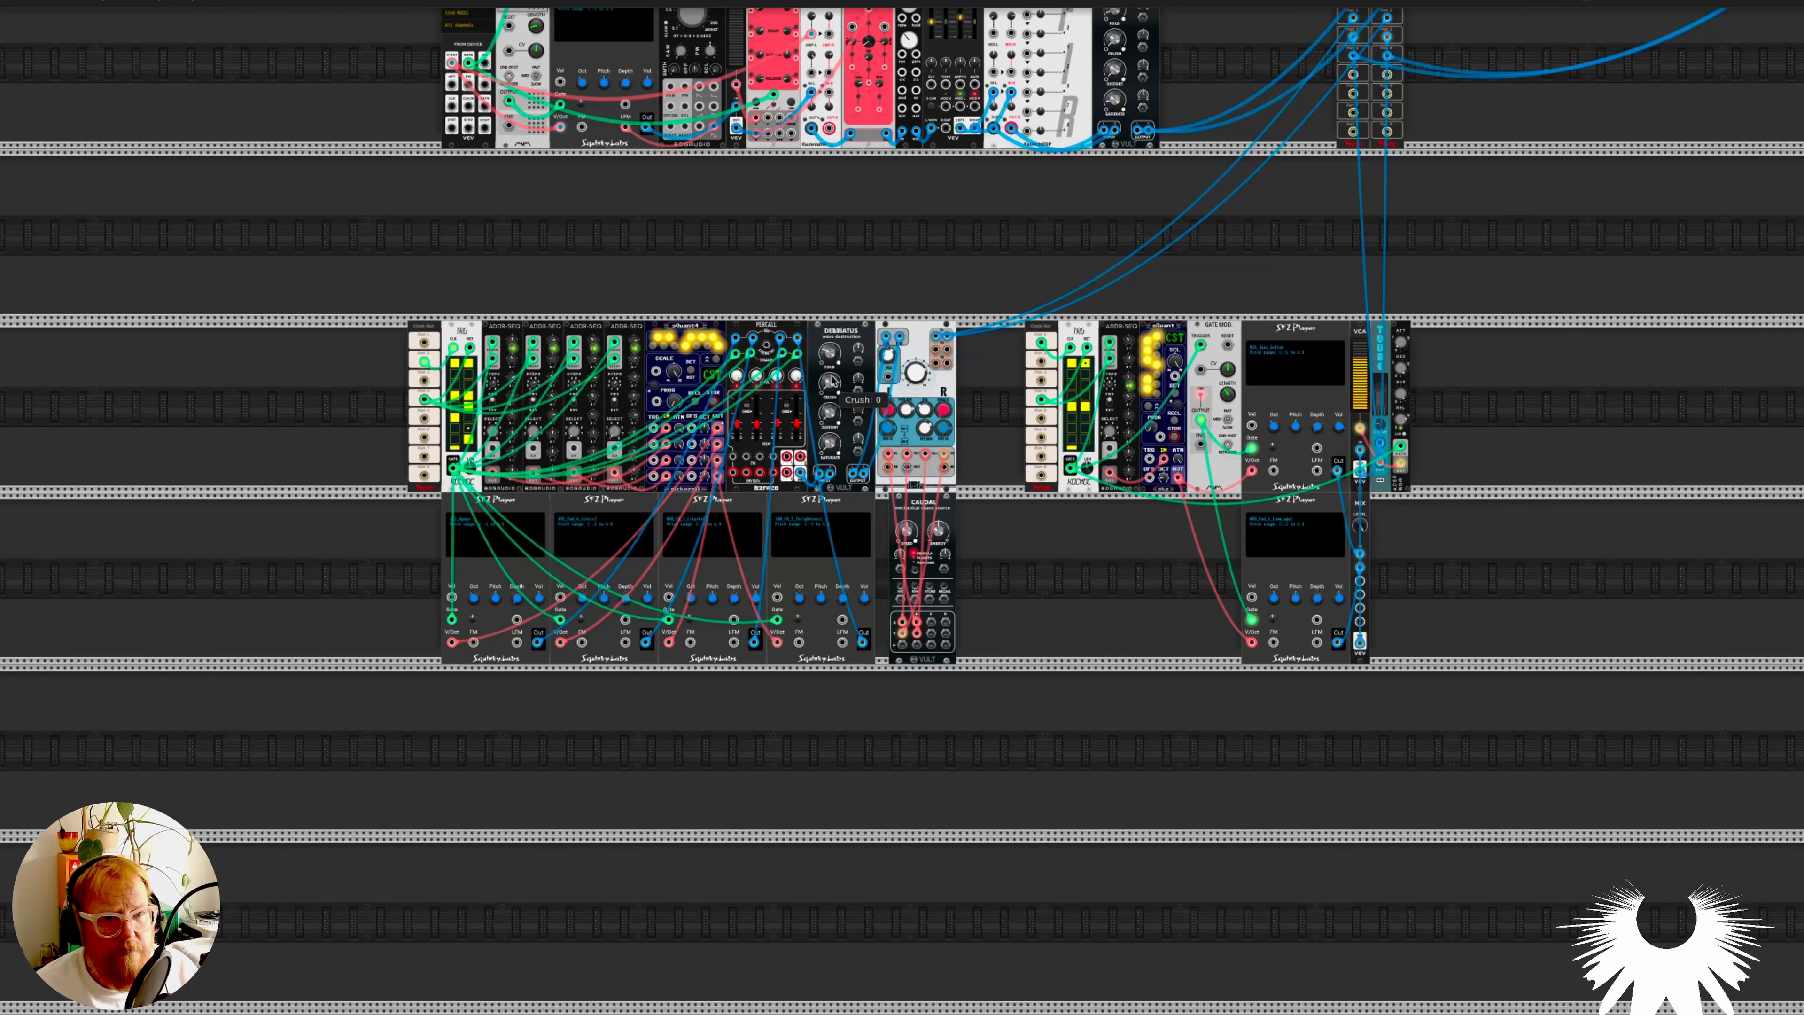
{"action": "scroll", "coordinate": [807, 345], "scroll_direction": "up", "scroll_amount": 2}
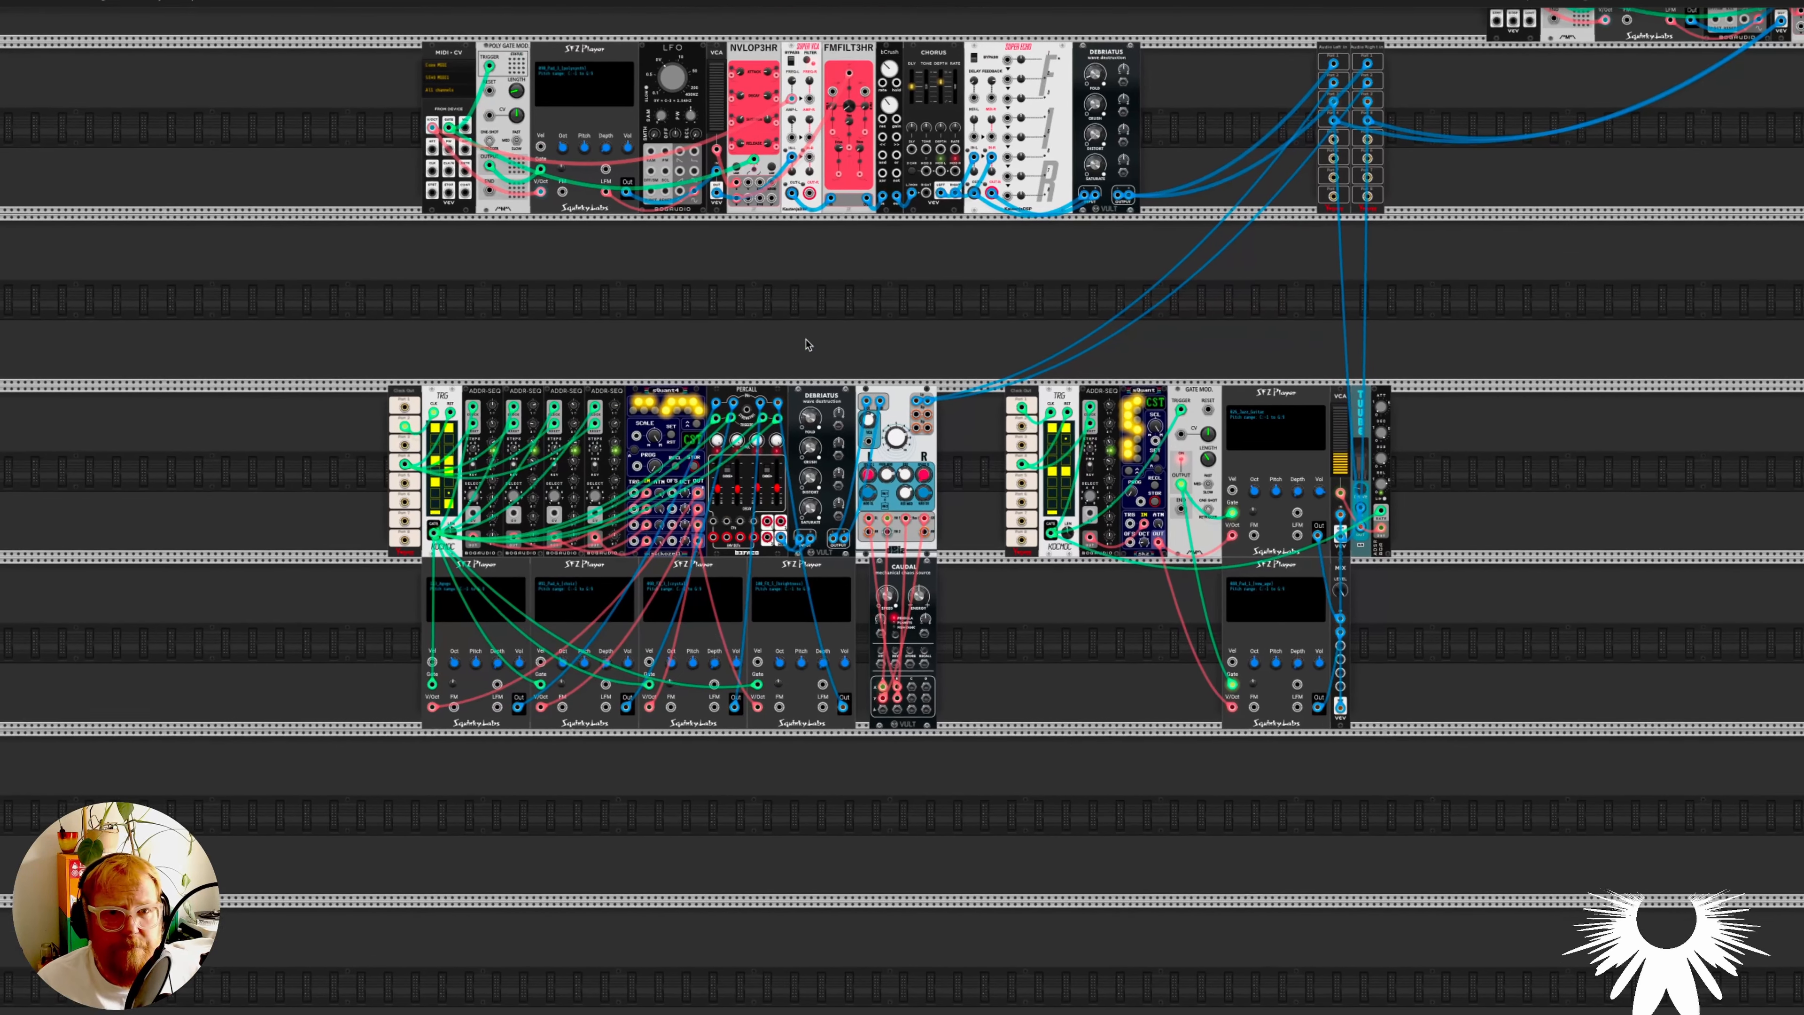
- Examine the pad voice built from the SFZ Player with 090_Pad_3_(polysynth), including its modulation, filter and effects chain
{"action": "scroll", "coordinate": [808, 345], "scroll_direction": "up", "scroll_amount": 4}
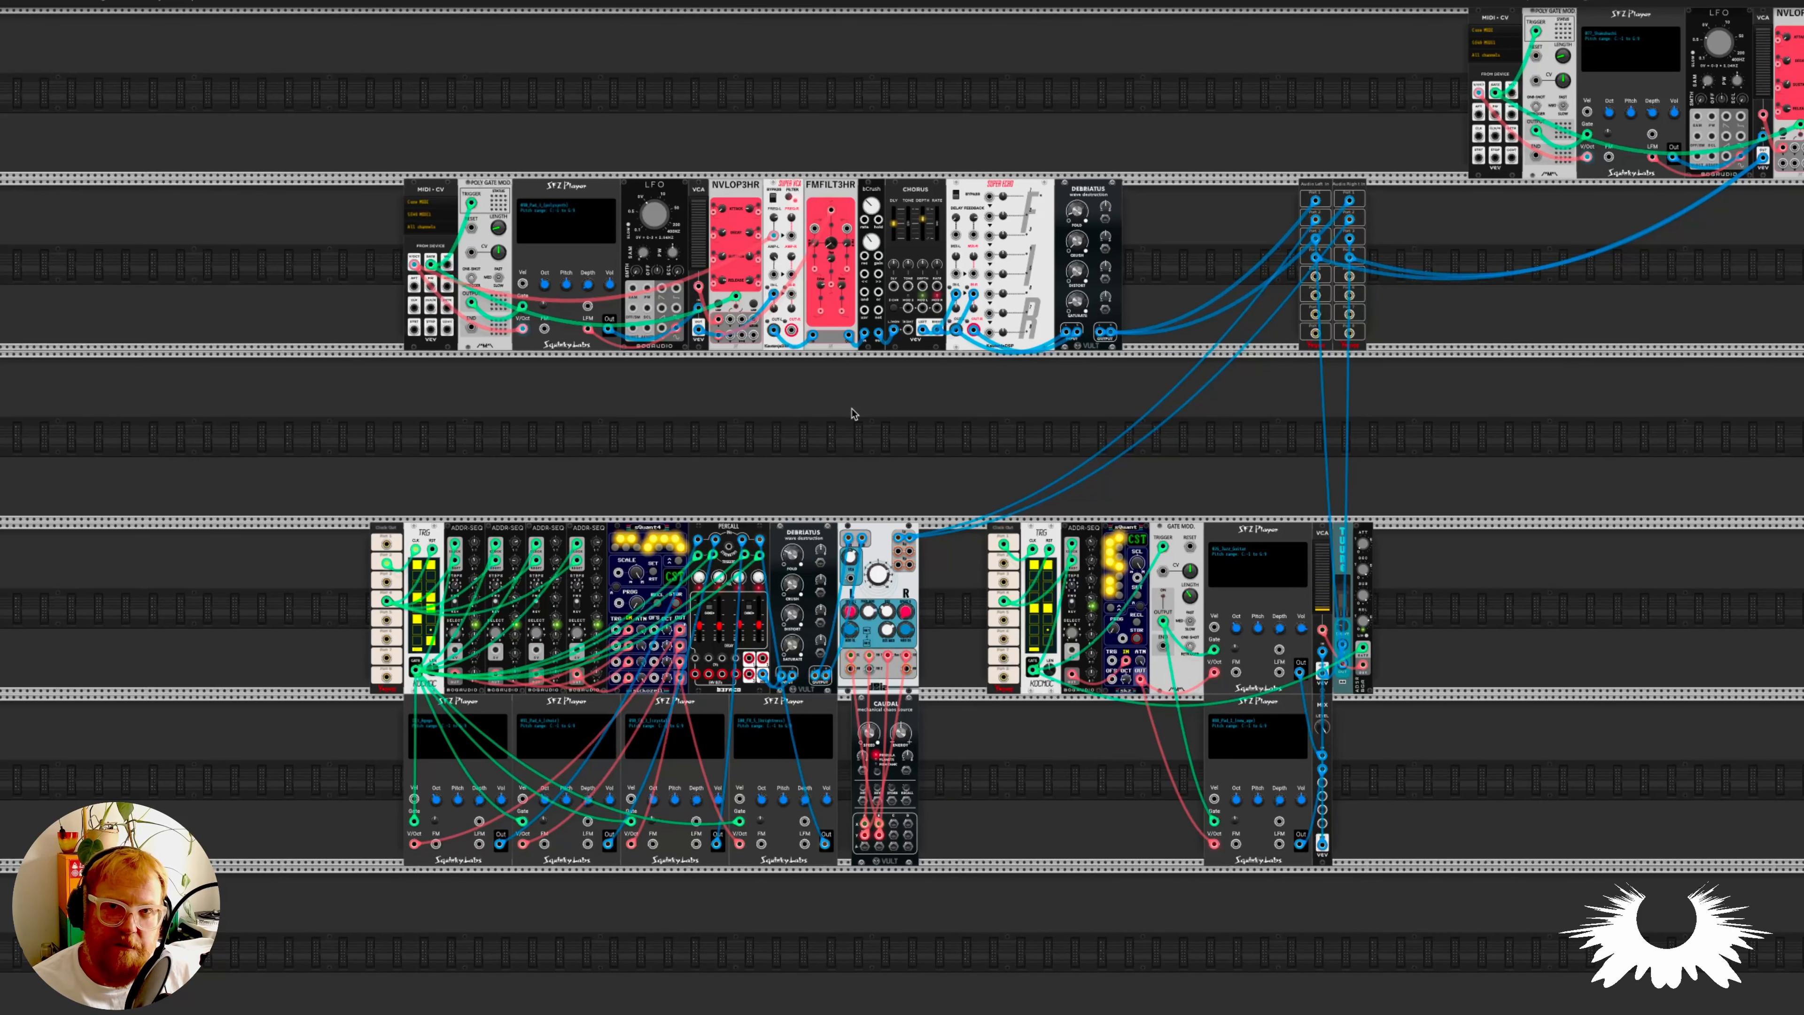
{"action": "scroll", "coordinate": [838, 412], "scroll_direction": "up", "scroll_amount": 3}
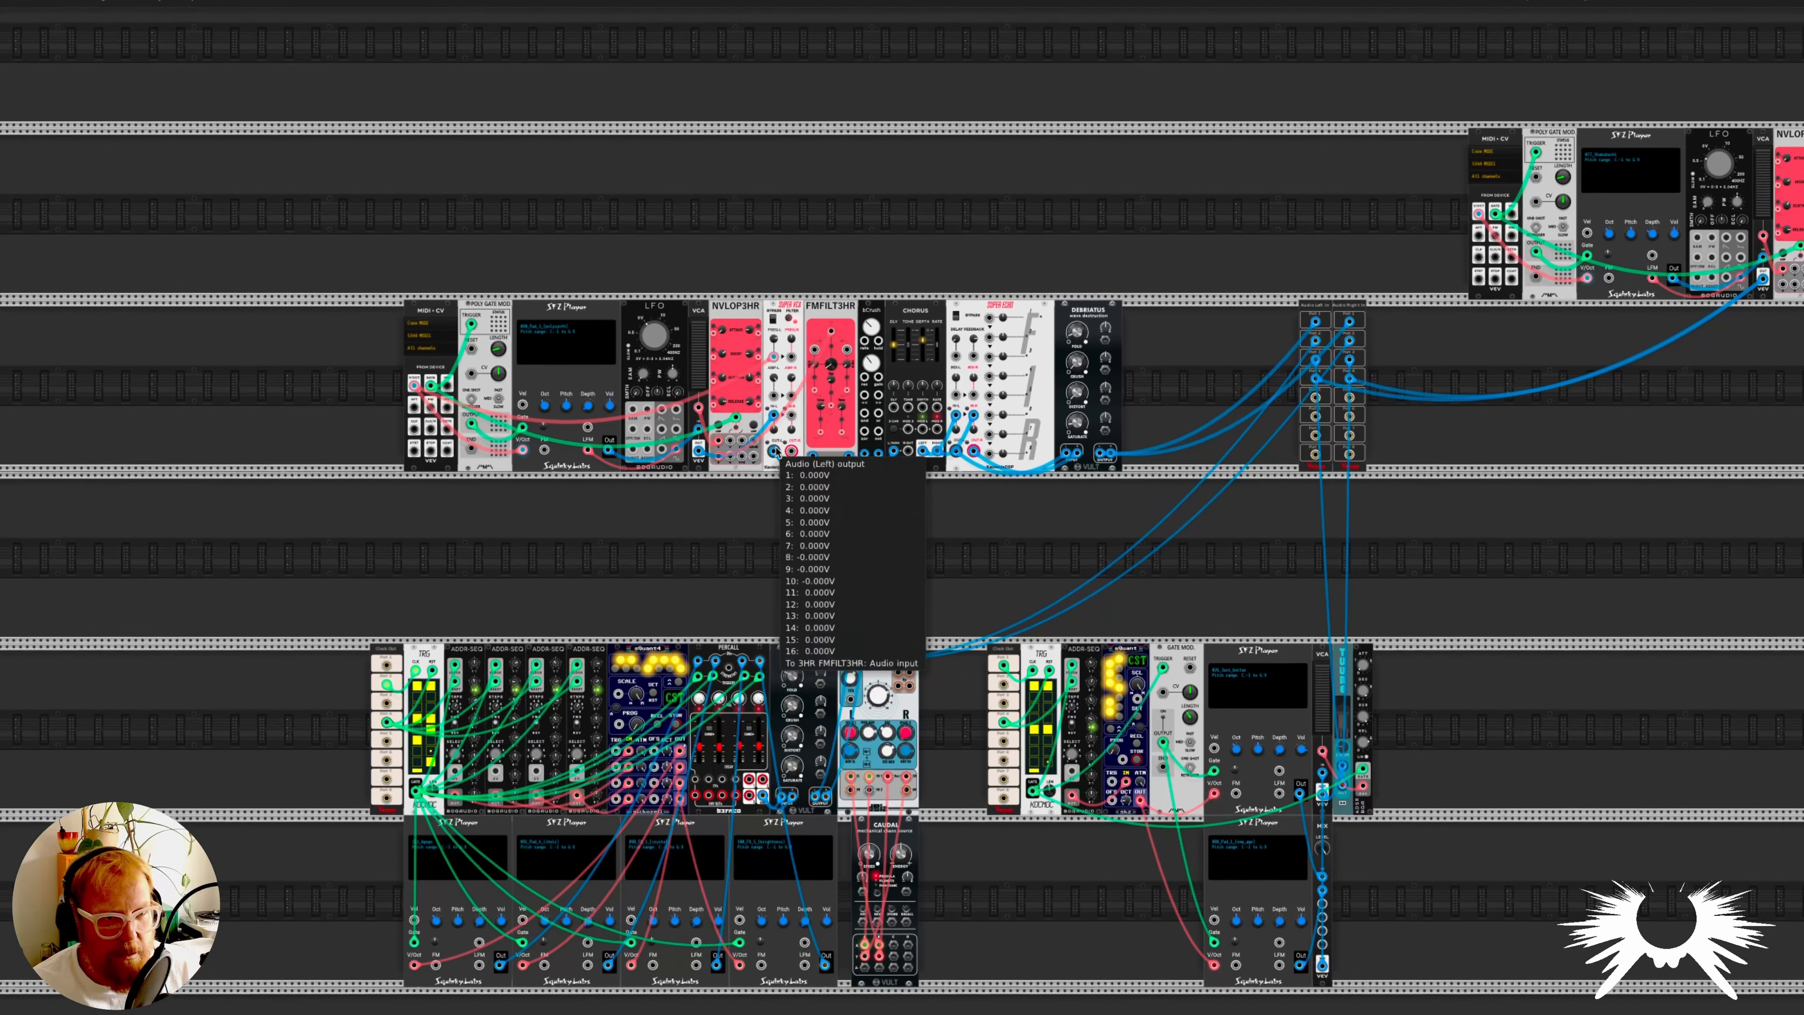
{"action": "scroll", "coordinate": [777, 452], "scroll_direction": "up", "scroll_amount": 7}
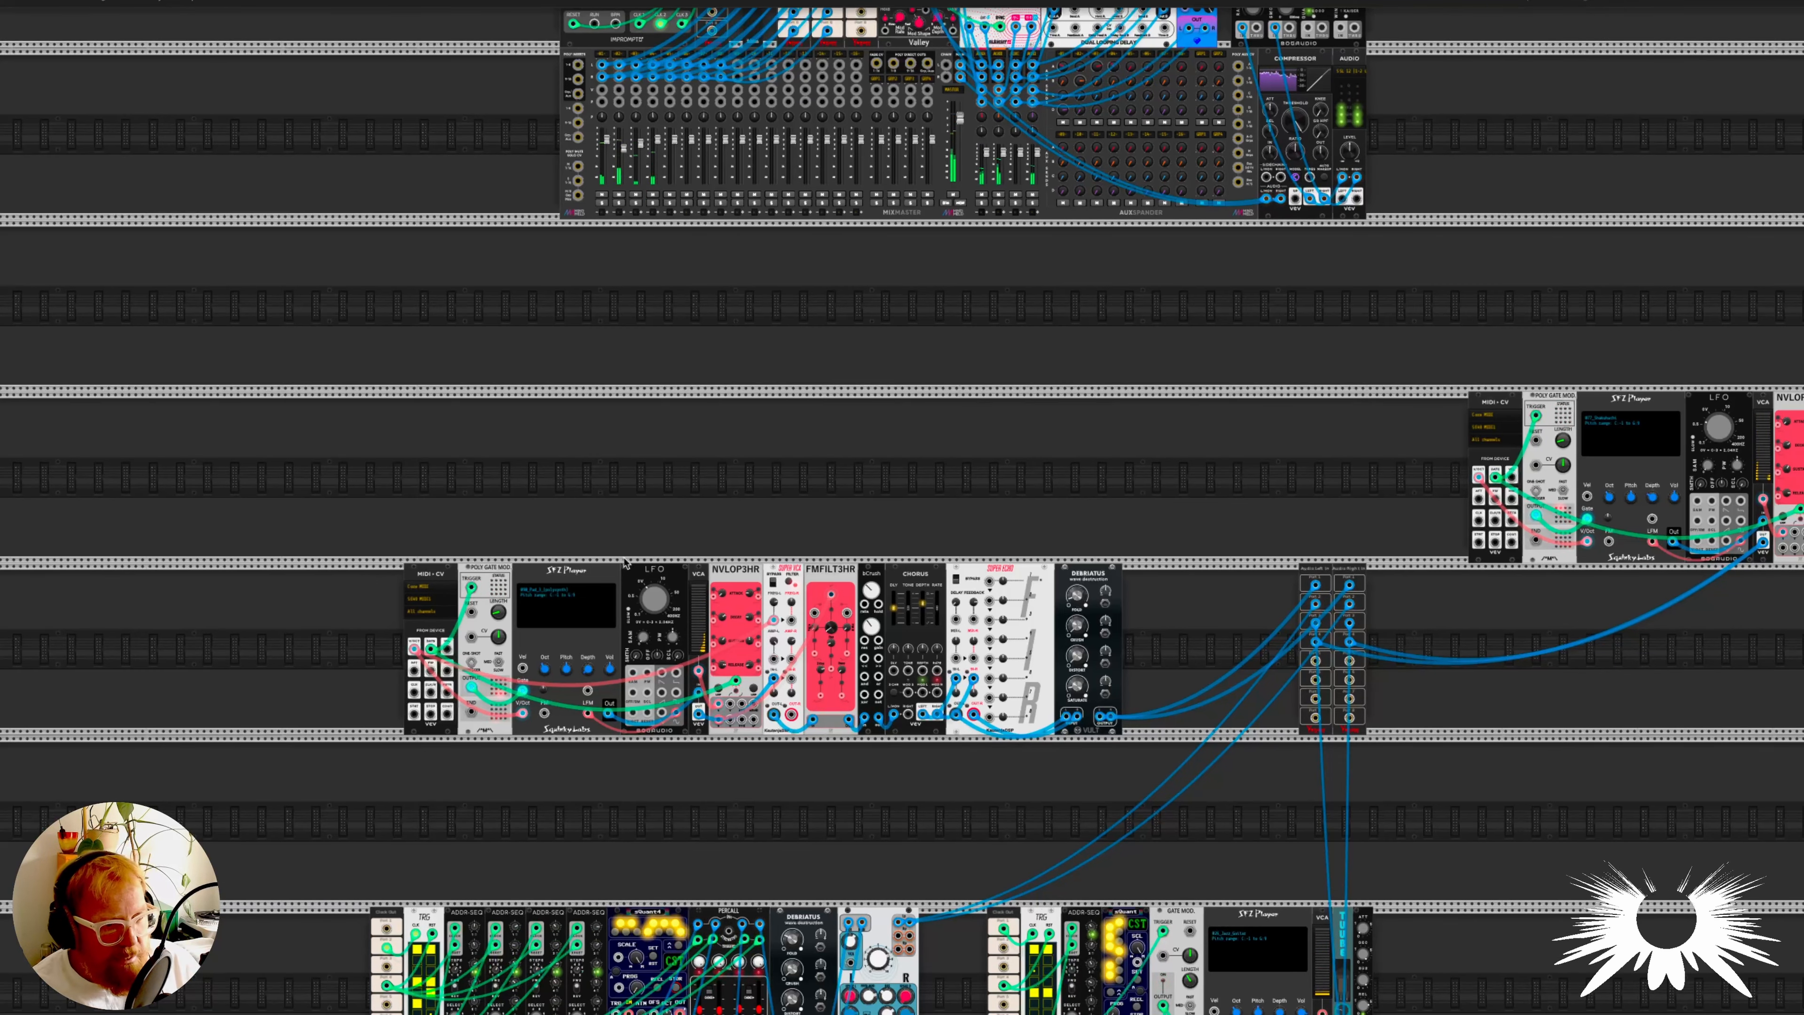
{"action": "scroll", "coordinate": [624, 563], "scroll_direction": "up", "scroll_amount": 3}
{"action": "scroll", "coordinate": [611, 565], "scroll_direction": "up", "scroll_amount": 4}
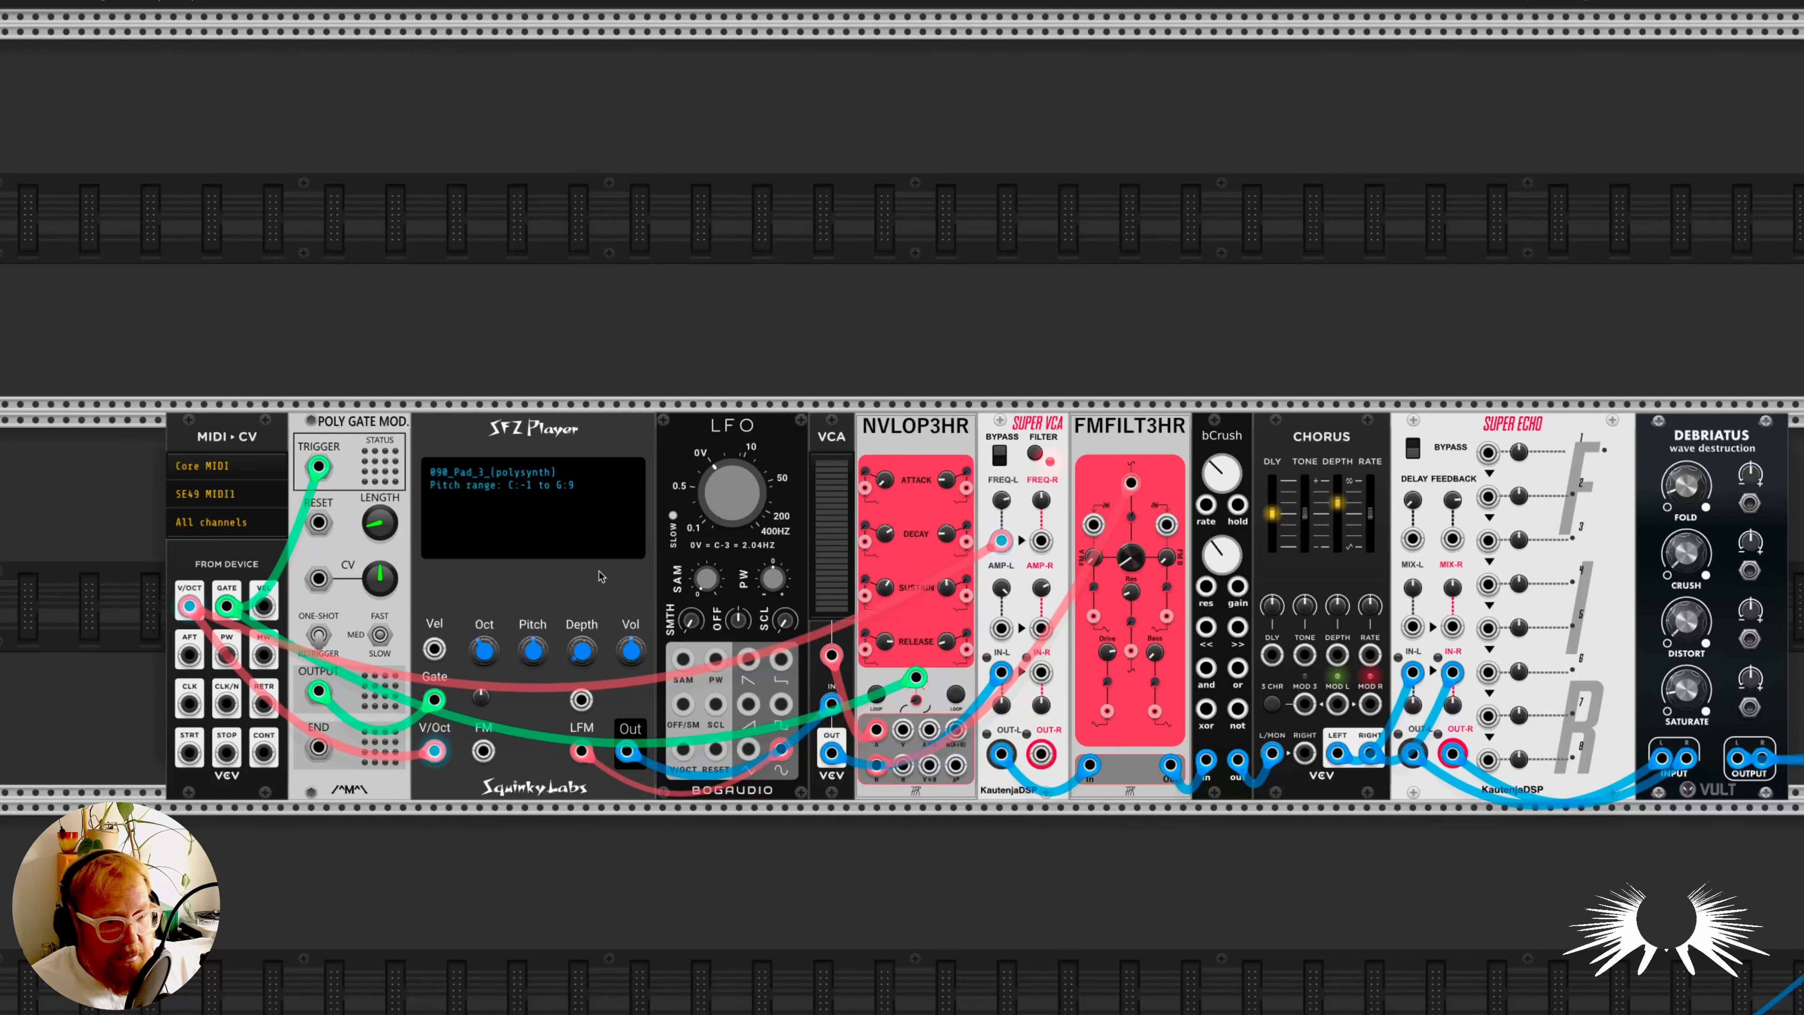
{"action": "scroll", "coordinate": [589, 578], "scroll_direction": "down", "scroll_amount": 2}
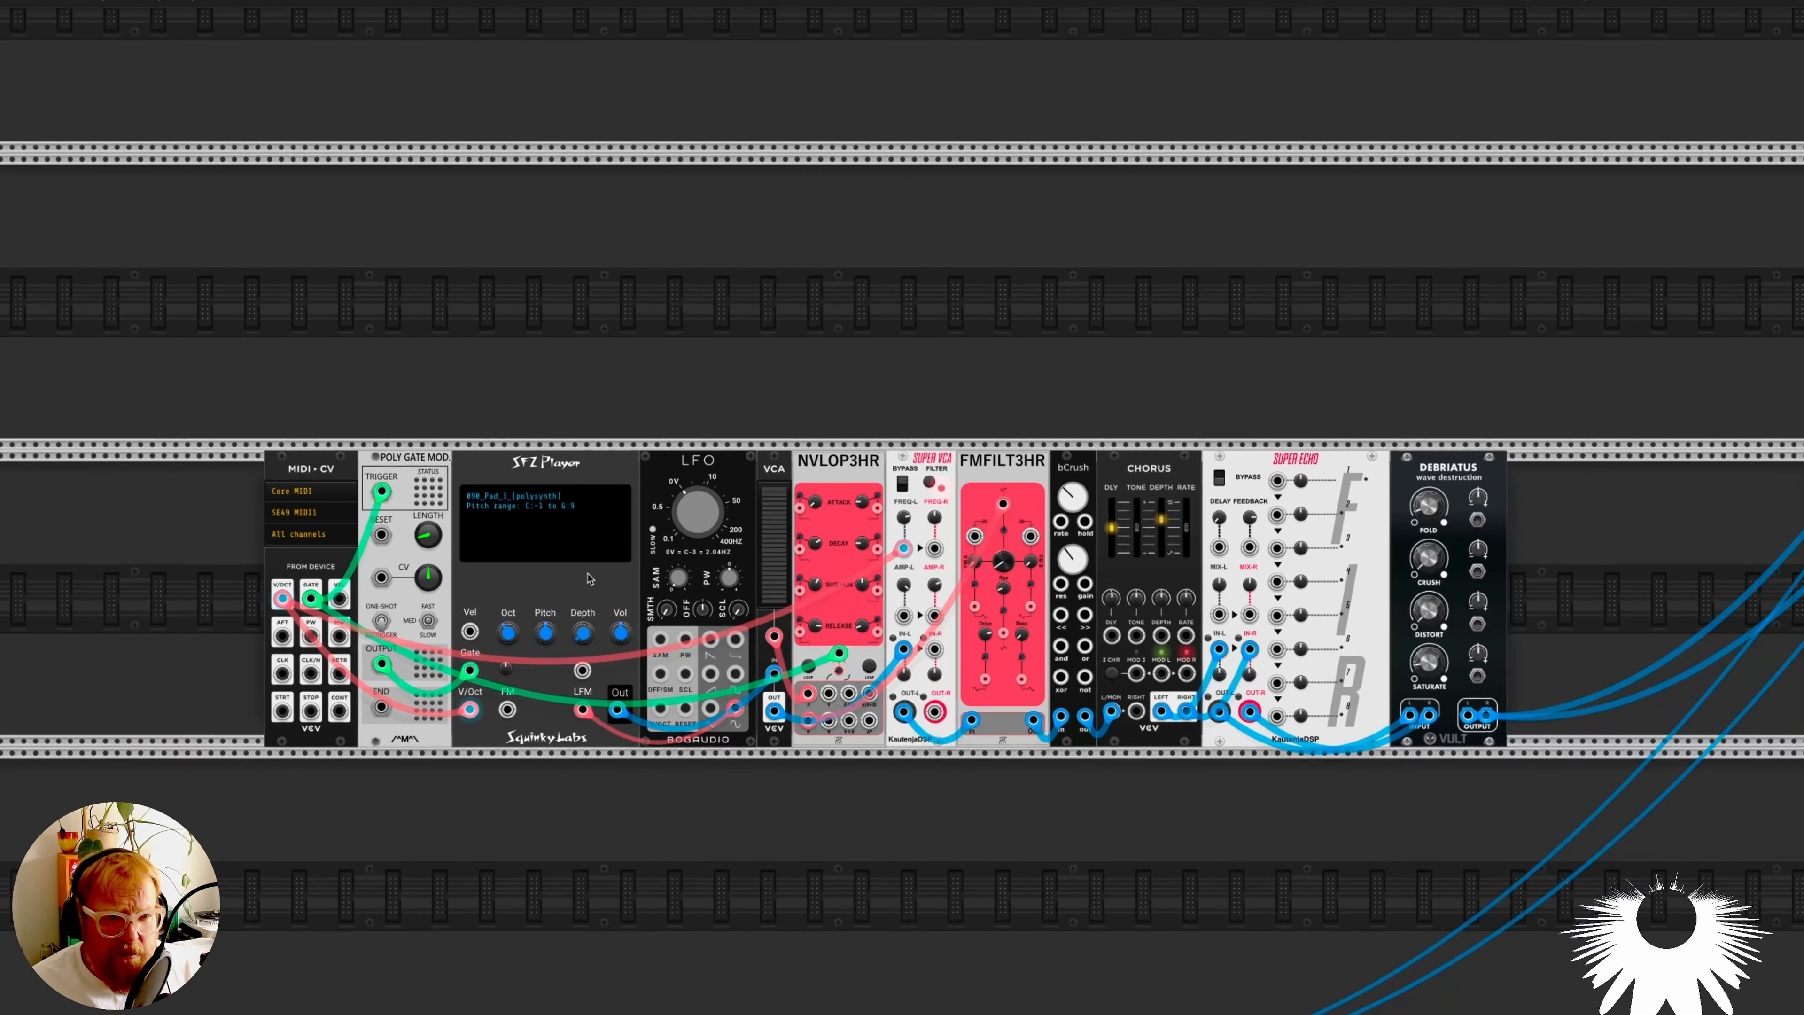
{"action": "scroll", "coordinate": [588, 578], "scroll_direction": "down", "scroll_amount": 3}
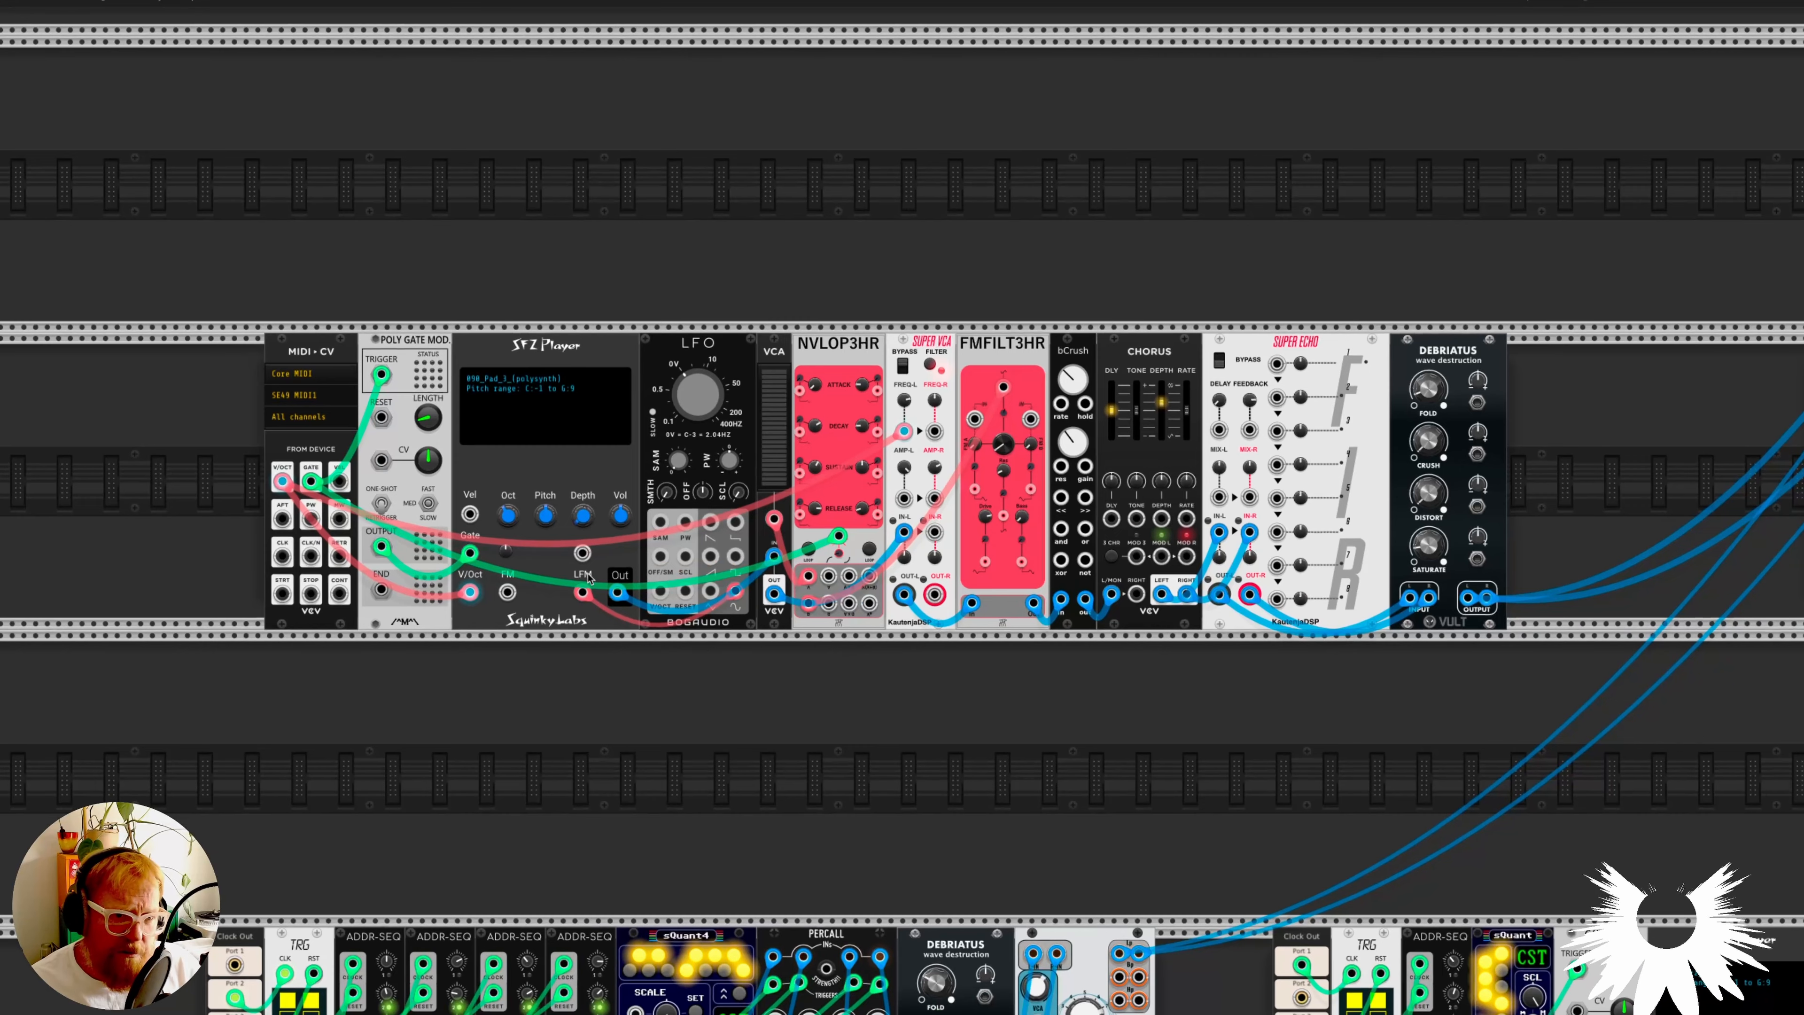